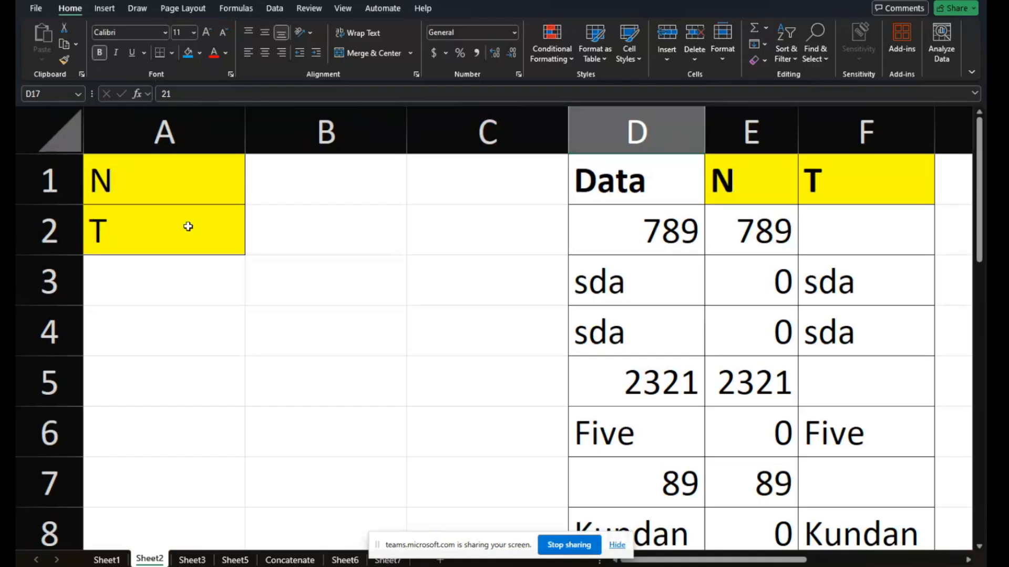
# Clear the existing results under the N and T headings for all the Data rows, E2:F9
pyautogui.moveTo(570, 226); pyautogui.dragTo(624, 470)
pyautogui.scroll(2, 624, 470)
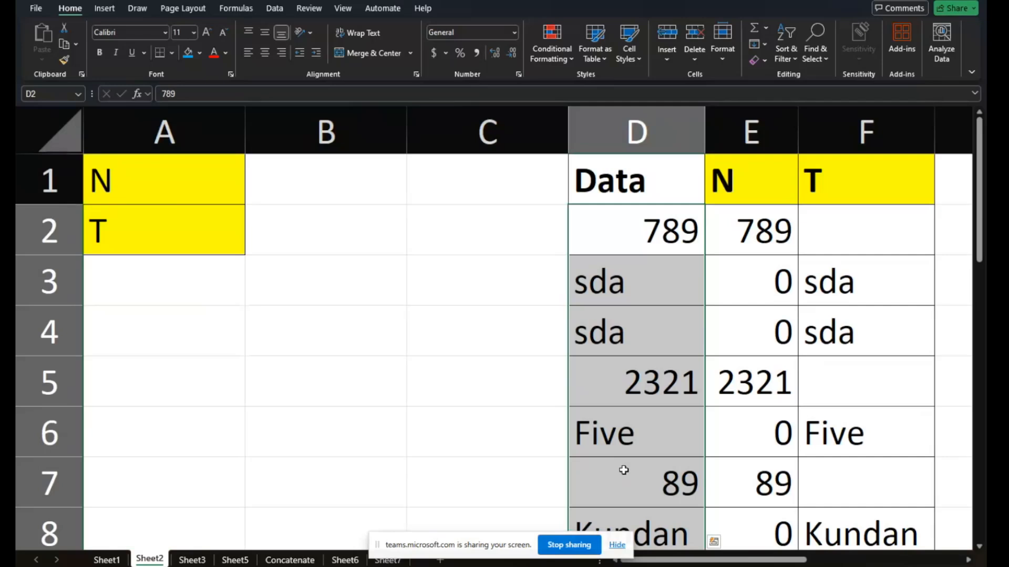
pyautogui.press('Right')
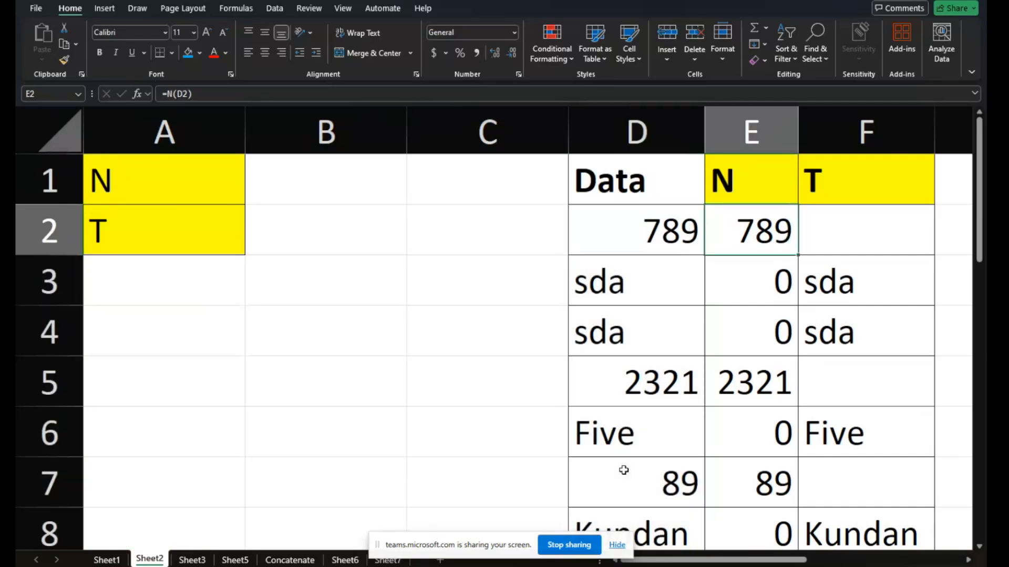
pyautogui.hotkey('shift', 'Right')
pyautogui.hotkey('ctrl', 'shift', 'Down')
pyautogui.press('Delete')
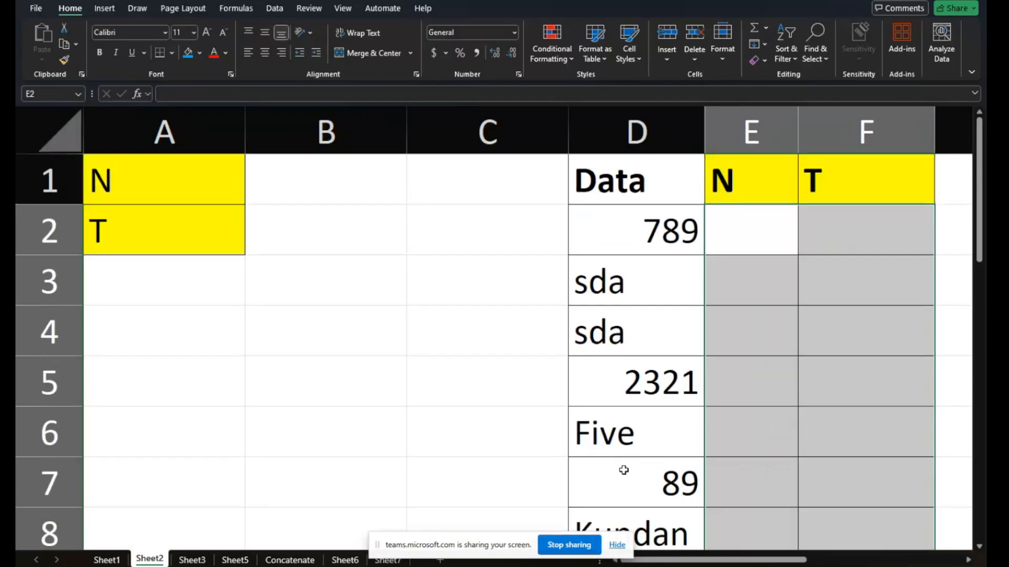
# Enter the formula =N(D2) in cell E2 to return the numeric part of the first Data value
pyautogui.press('Left')
pyautogui.press('Right')
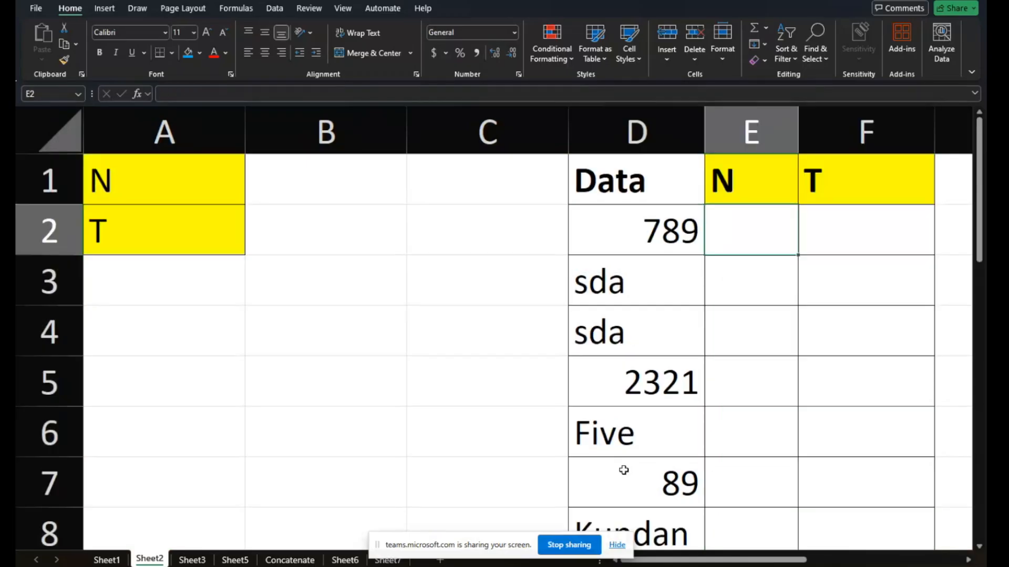
pyautogui.write('=')
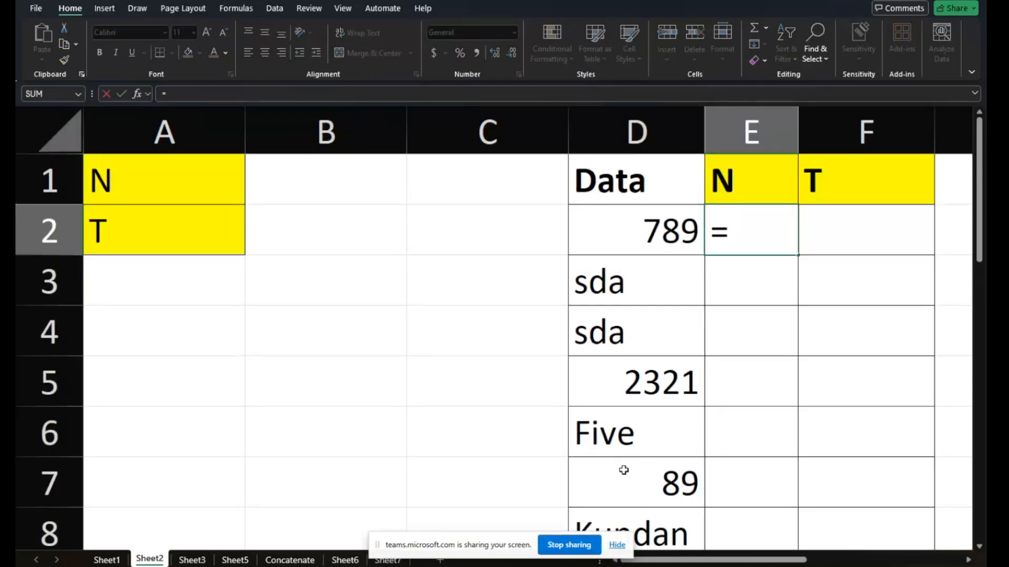
pyautogui.write('n(')
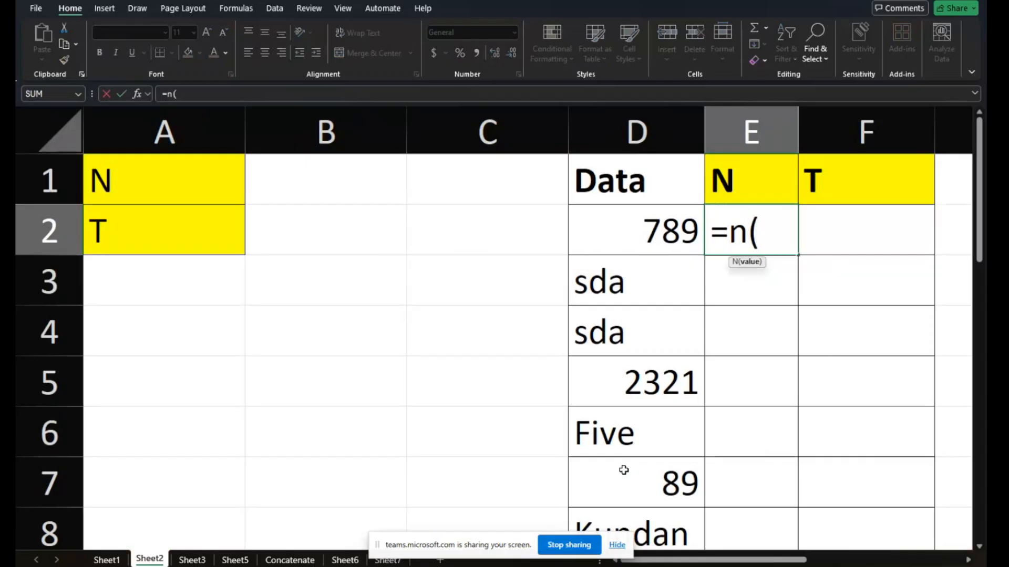
pyautogui.press('Left')
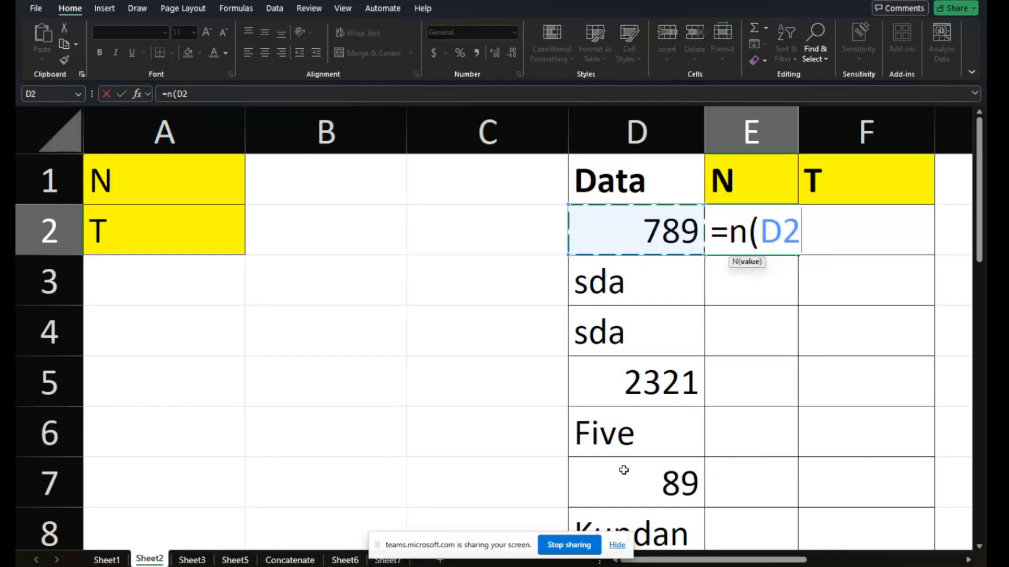
pyautogui.press('Return')
# Copy the N formula from E2 down through E9 and check the formulas in E2 and E3
pyautogui.press('Up')
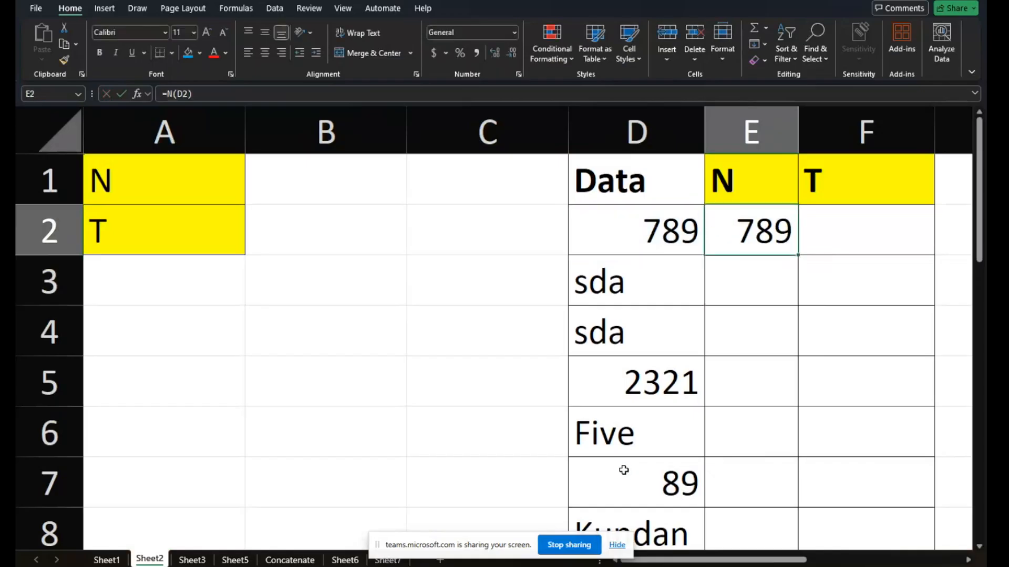
pyautogui.hotkey('ctrl', 'c')
pyautogui.hotkey('shift', 'Down')
pyautogui.hotkey('shift', 'Down')
pyautogui.hotkey('shift', 'Down')
pyautogui.hotkey('shift', 'Down')
pyautogui.hotkey('shift', 'Down')
pyautogui.hotkey('shift', 'Down')
pyautogui.hotkey('shift', 'Down')
pyautogui.hotkey('shift', 'Down')
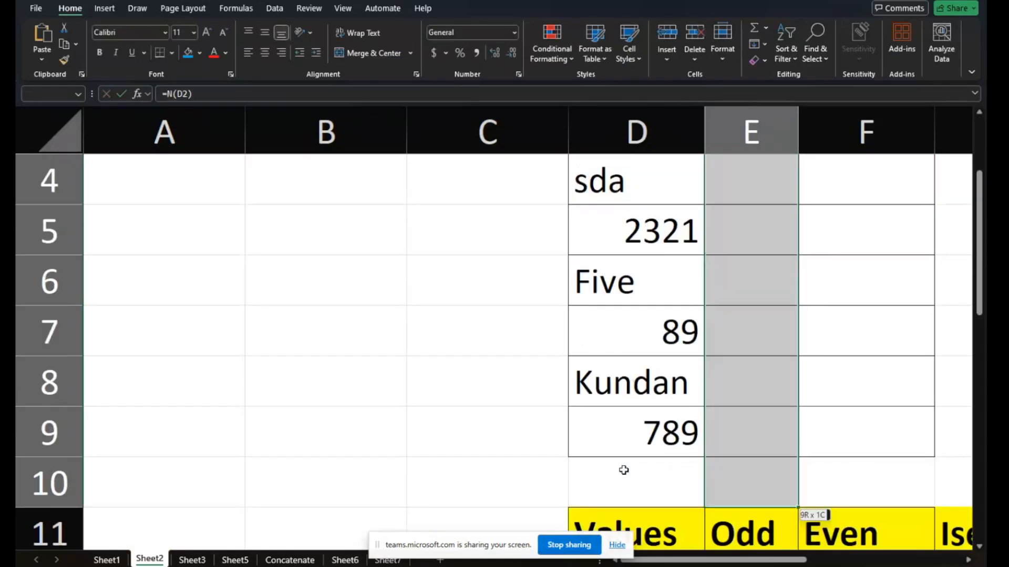
pyautogui.hotkey('shift', 'Down')
pyautogui.hotkey('shift', 'Down')
pyautogui.hotkey('shift', 'Down')
pyautogui.hotkey('shift', 'Down')
pyautogui.hotkey('shift', 'Down')
pyautogui.hotkey('shift', 'Up')
pyautogui.hotkey('shift', 'Up')
pyautogui.hotkey('shift', 'Up')
pyautogui.hotkey('shift', 'Up')
pyautogui.hotkey('shift', 'Up')
pyautogui.hotkey('shift', 'Up')
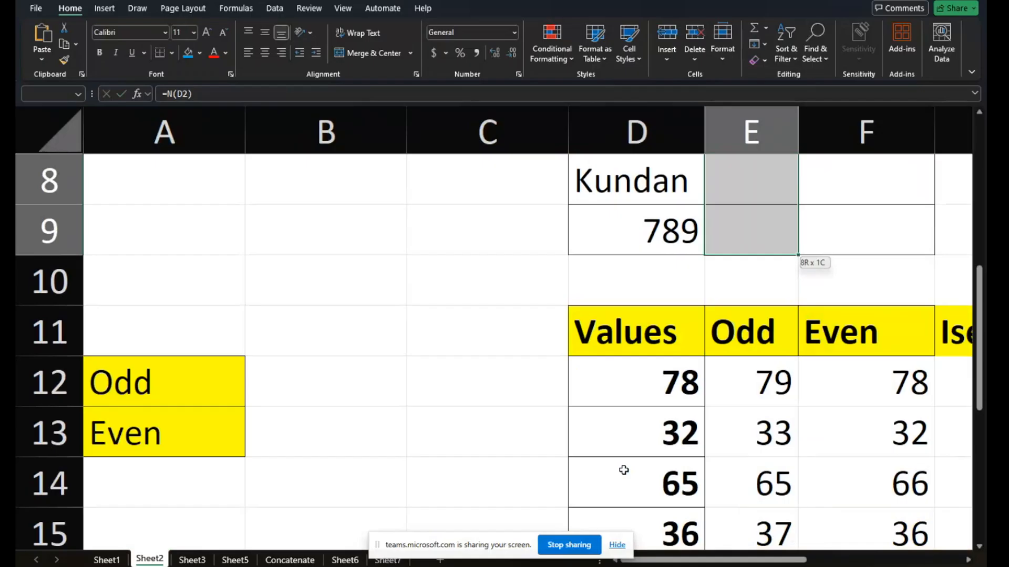
pyautogui.hotkey('ctrl', 'v')
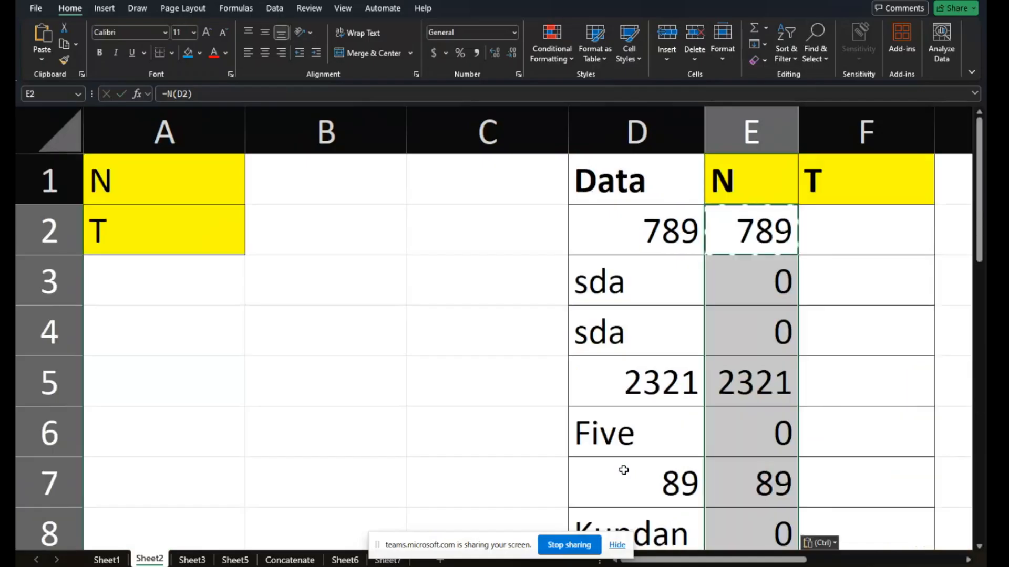
pyautogui.click(872, 334)
pyautogui.click(767, 238)
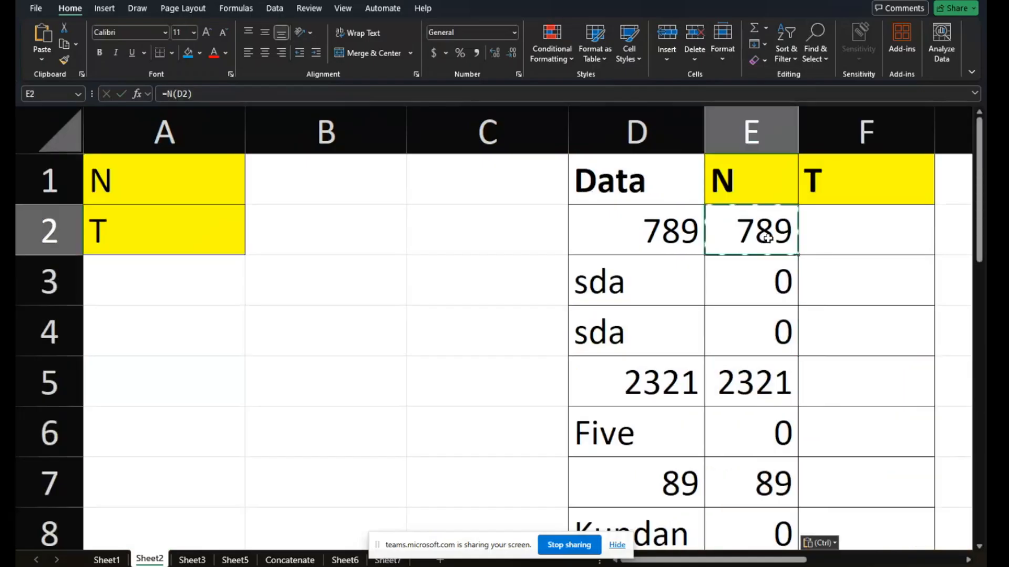
pyautogui.click(763, 269)
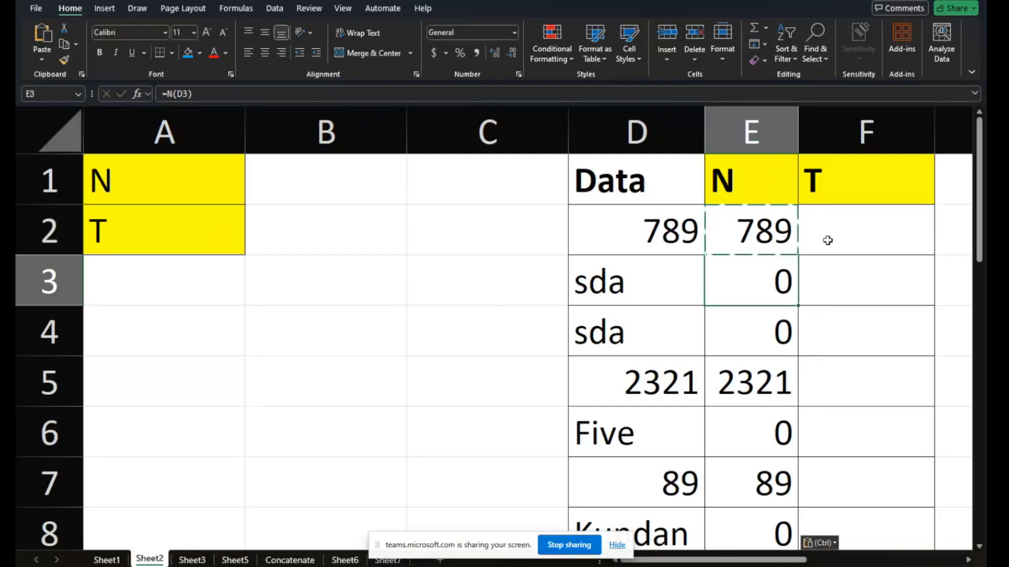
pyautogui.press('Escape')
pyautogui.click(844, 235)
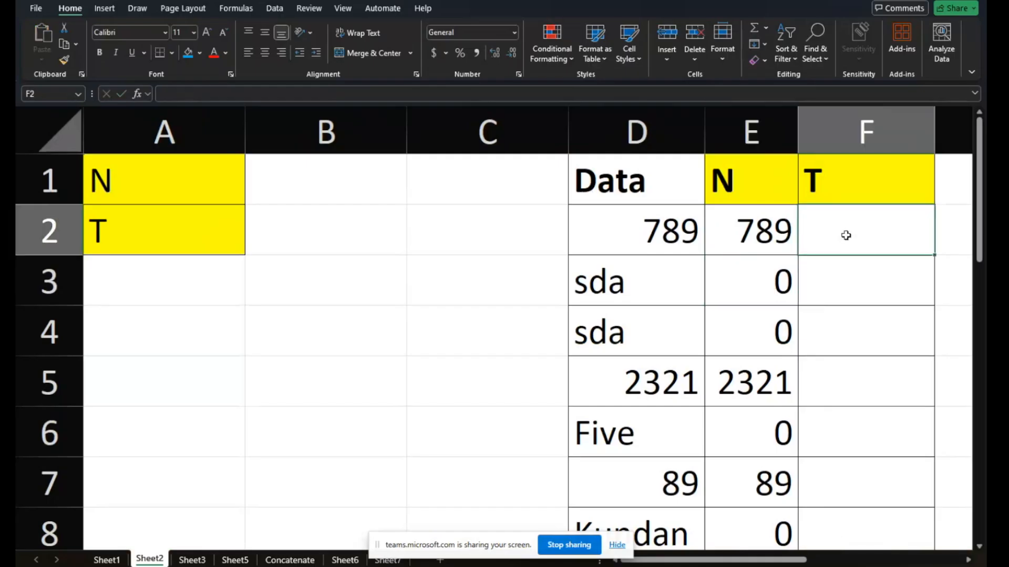
pyautogui.write('=')
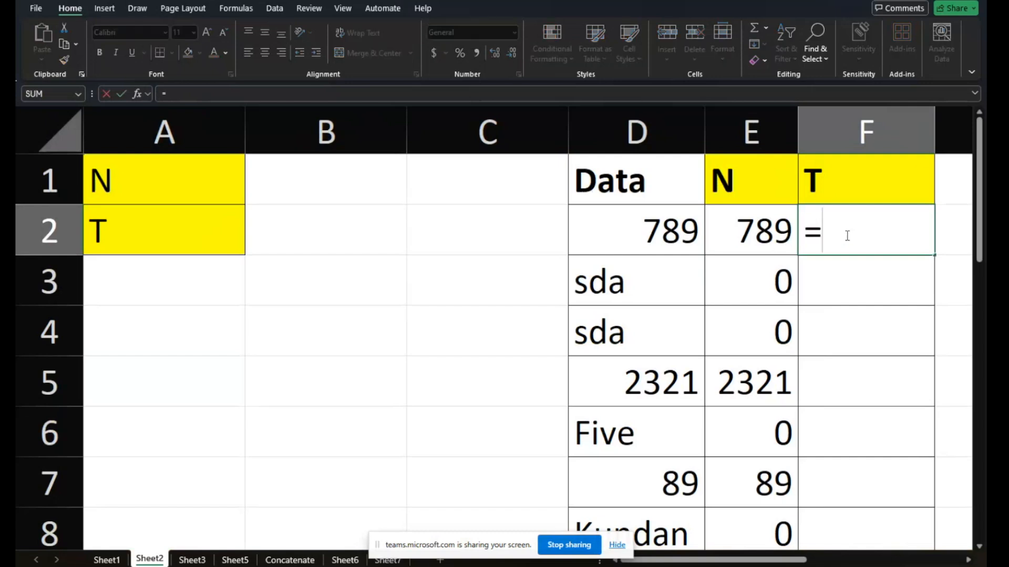
pyautogui.write('t')
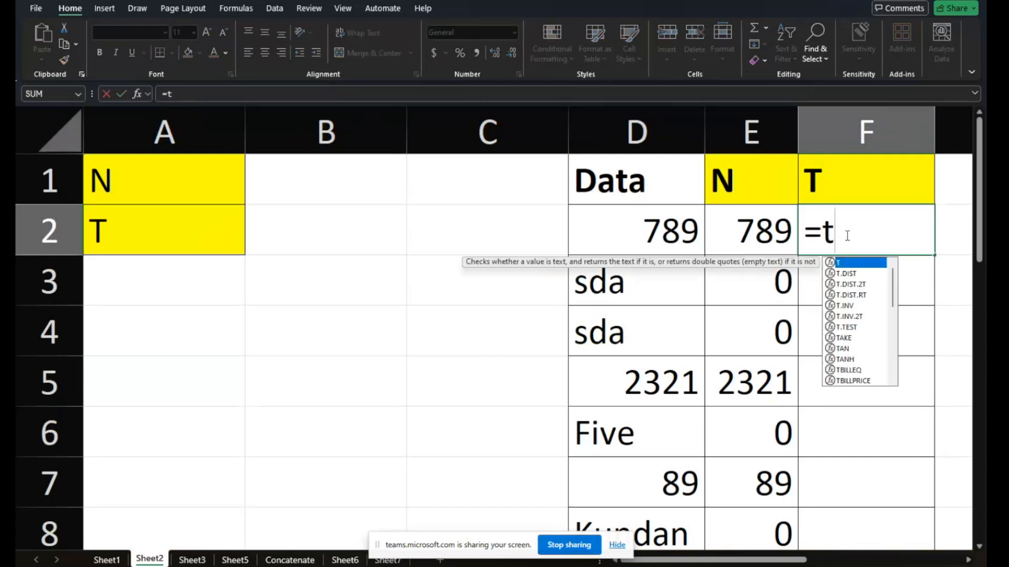
pyautogui.press('Left')
pyautogui.press('Left')
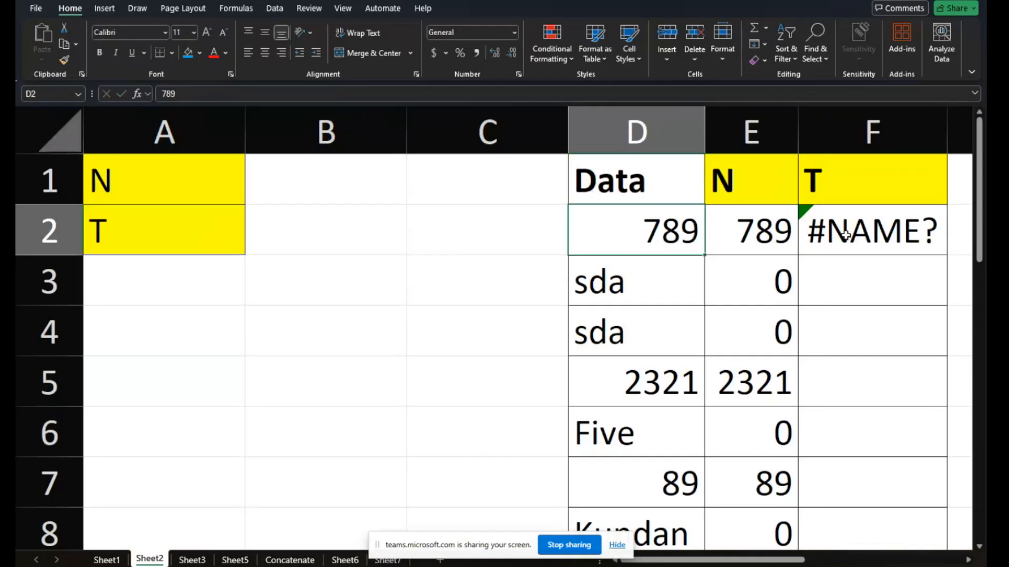
# Enter the formula =T(D2) in cell F2 to return the first Data value only if it is text
pyautogui.press('Right')
pyautogui.press('Right')
pyautogui.write('=t')
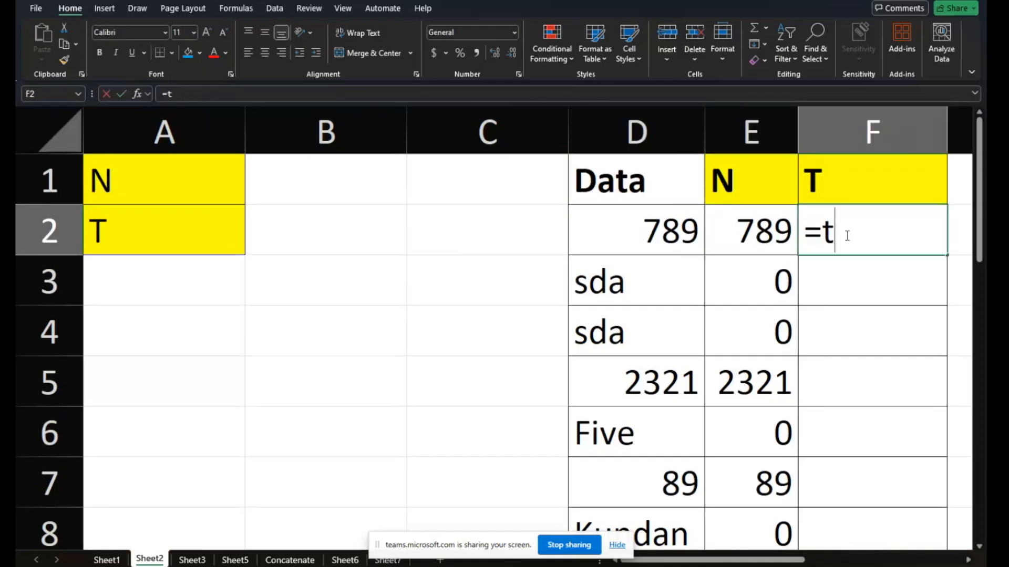
pyautogui.press('BackSpace')
pyautogui.write('t(')
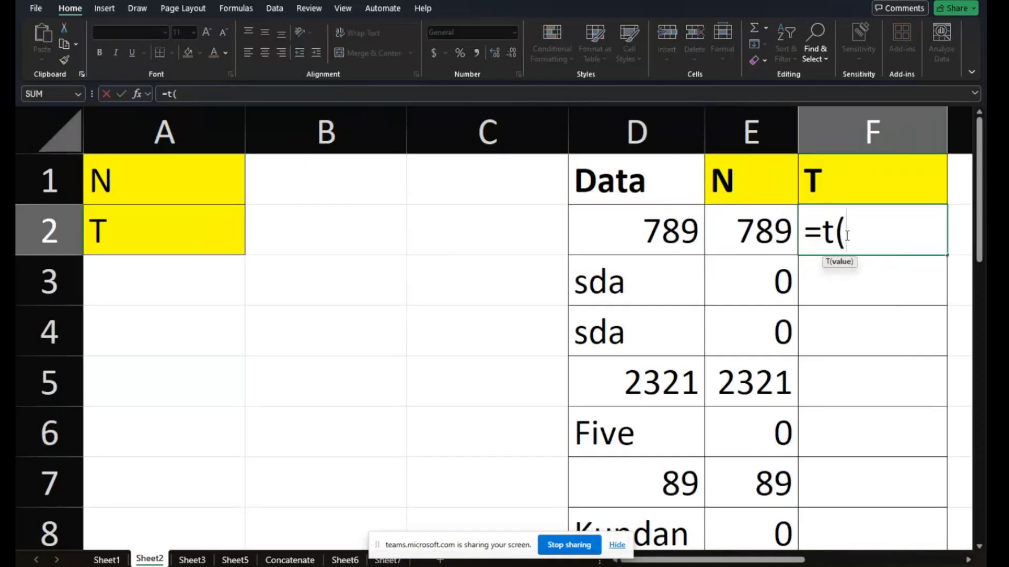
pyautogui.press('Left')
pyautogui.press('Left')
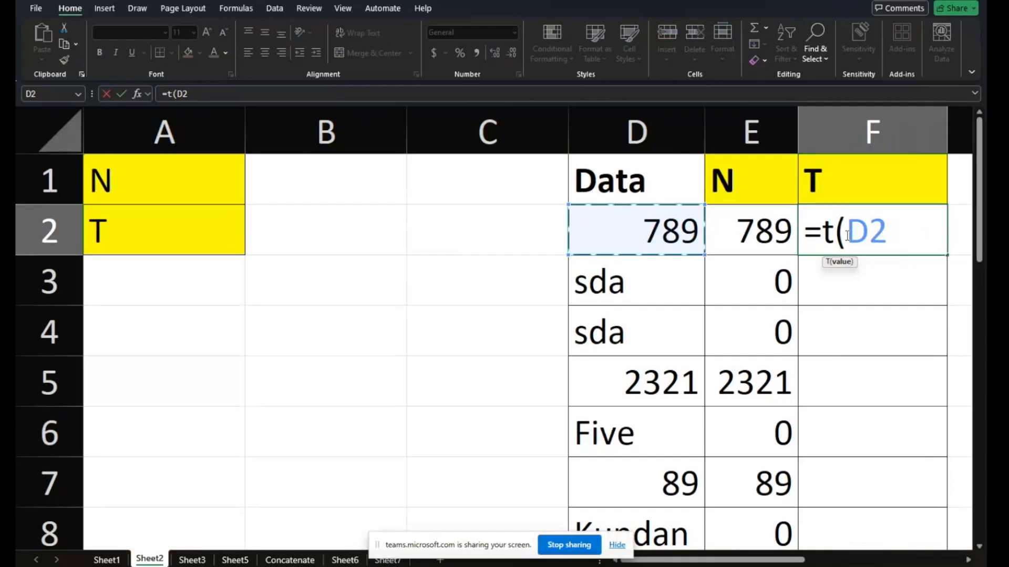
pyautogui.press('Return')
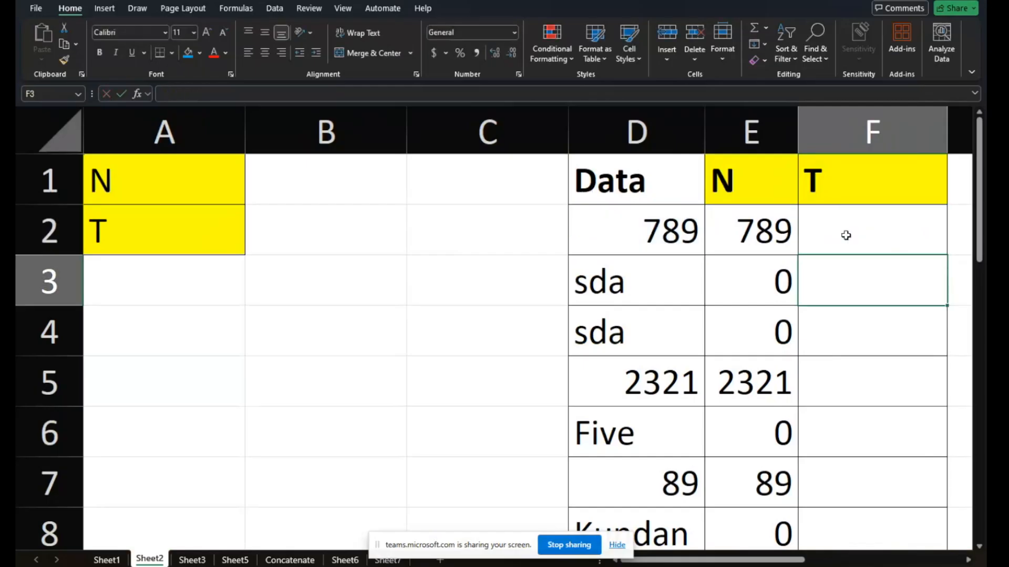
# Copy the T formula from F2 down through F9
pyautogui.press('Up')
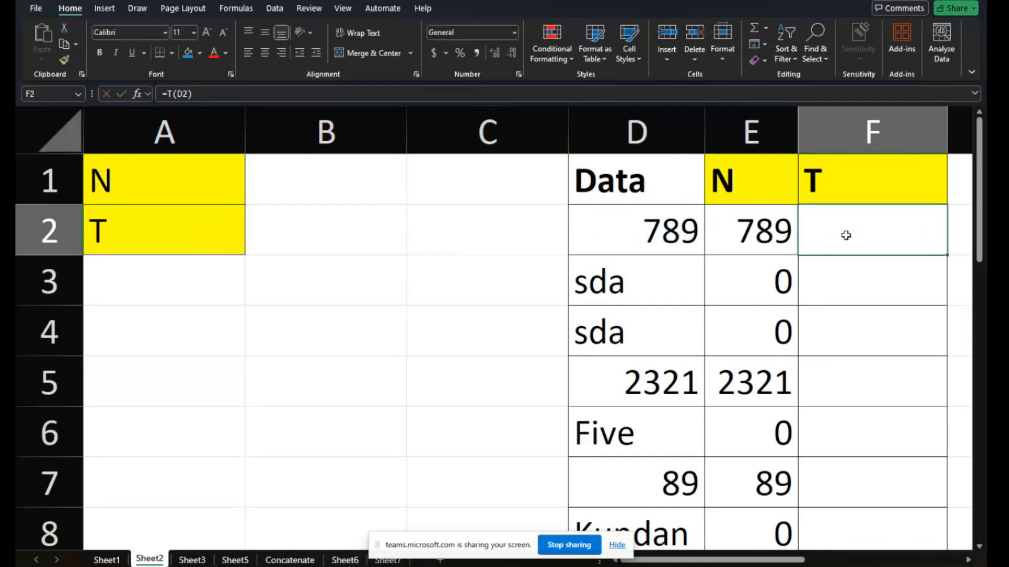
pyautogui.hotkey('ctrl', 'c')
pyautogui.hotkey('shift', 'Down')
pyautogui.hotkey('shift', 'Down')
pyautogui.hotkey('shift', 'Down')
pyautogui.hotkey('shift', 'Down')
pyautogui.hotkey('shift', 'Down')
pyautogui.hotkey('shift', 'Down')
pyautogui.hotkey('shift', 'Down')
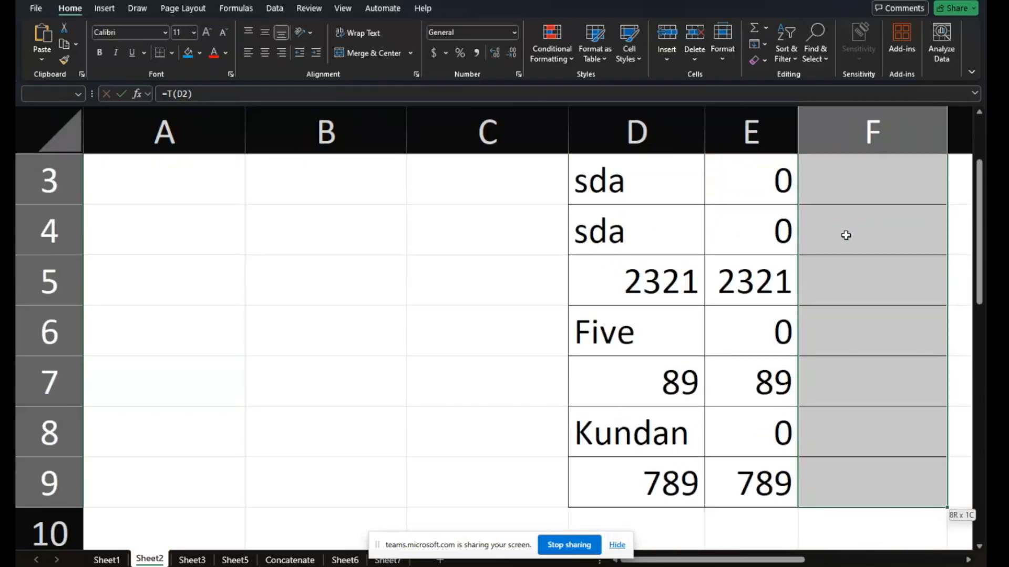
pyautogui.hotkey('ctrl', 'v')
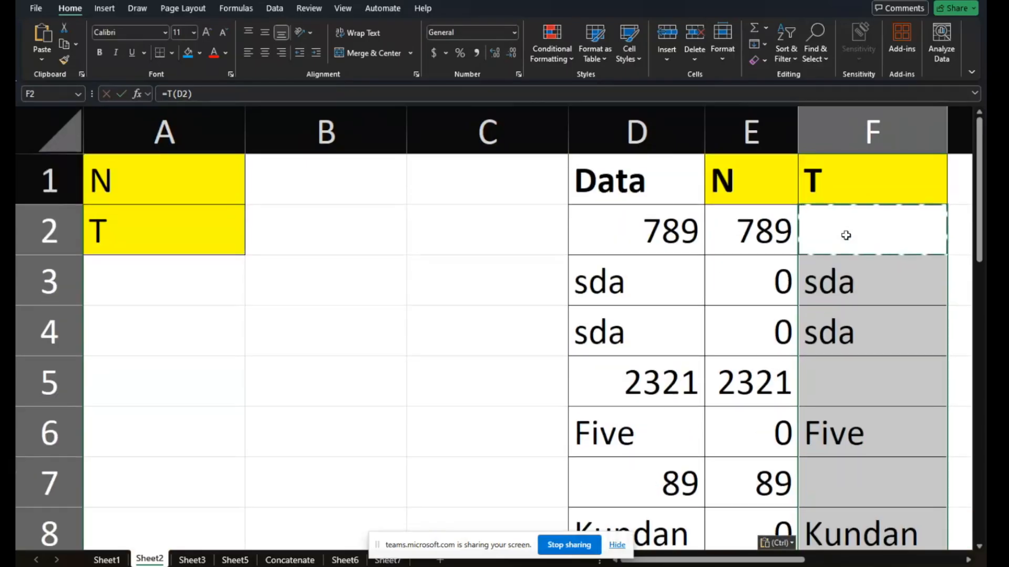
pyautogui.press('Escape')
# Compare the Data values in column D with the N and T results in columns E and F
pyautogui.press('Left')
pyautogui.press('Left')
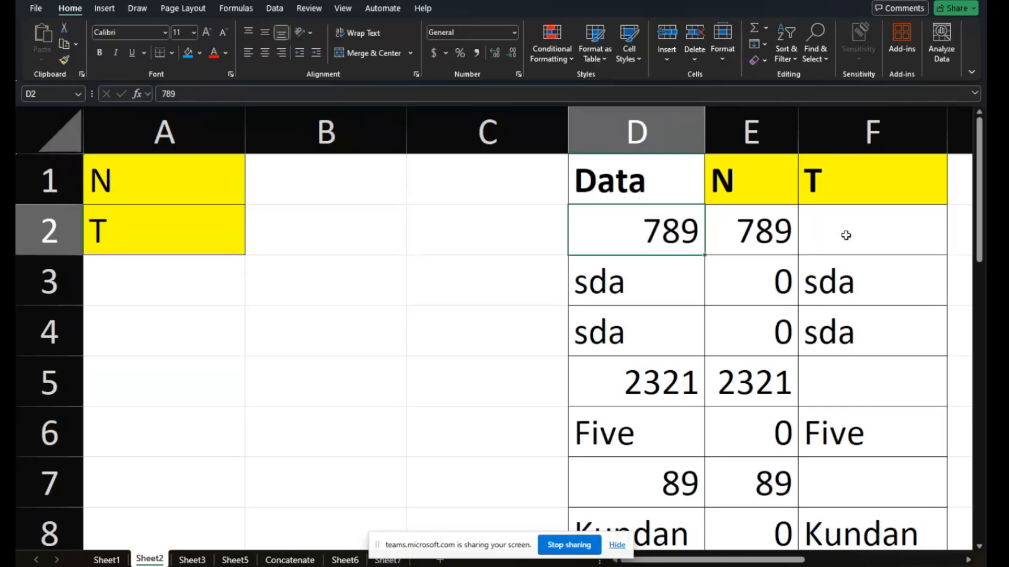
pyautogui.press('Right')
pyautogui.press('Right')
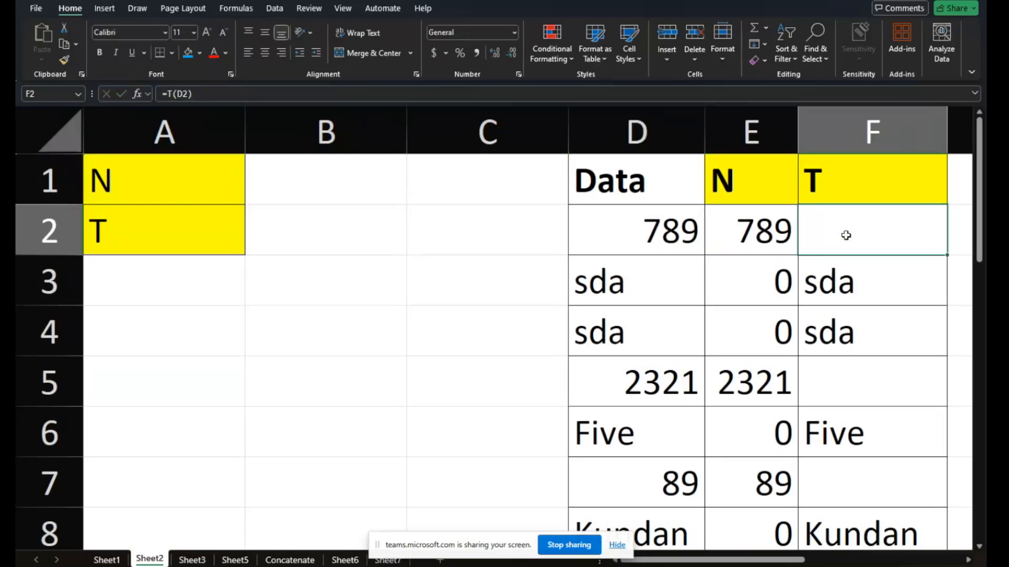
pyautogui.hotkey('ctrl', 'shift', 'Down')
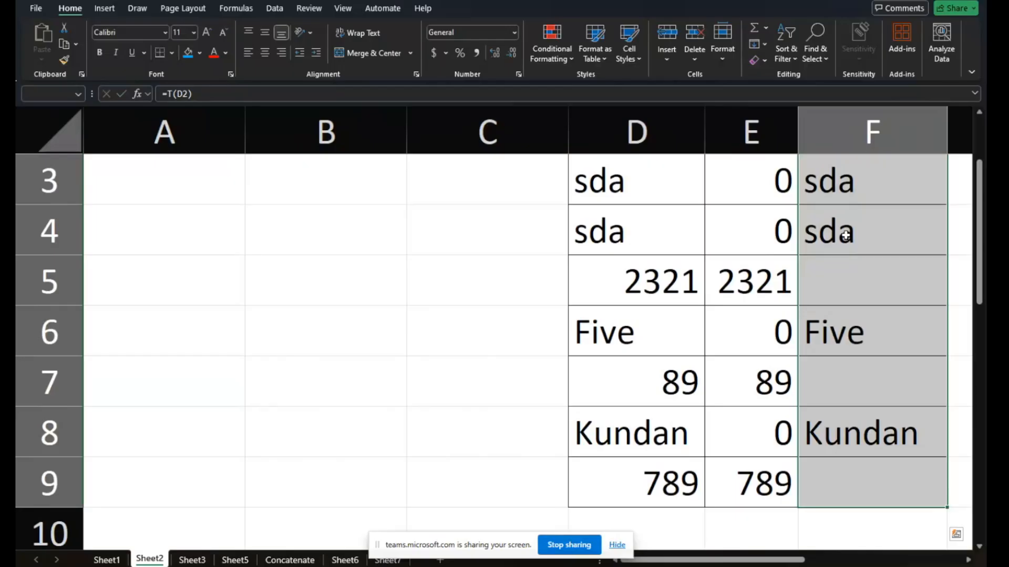
pyautogui.scroll(2, 845, 235)
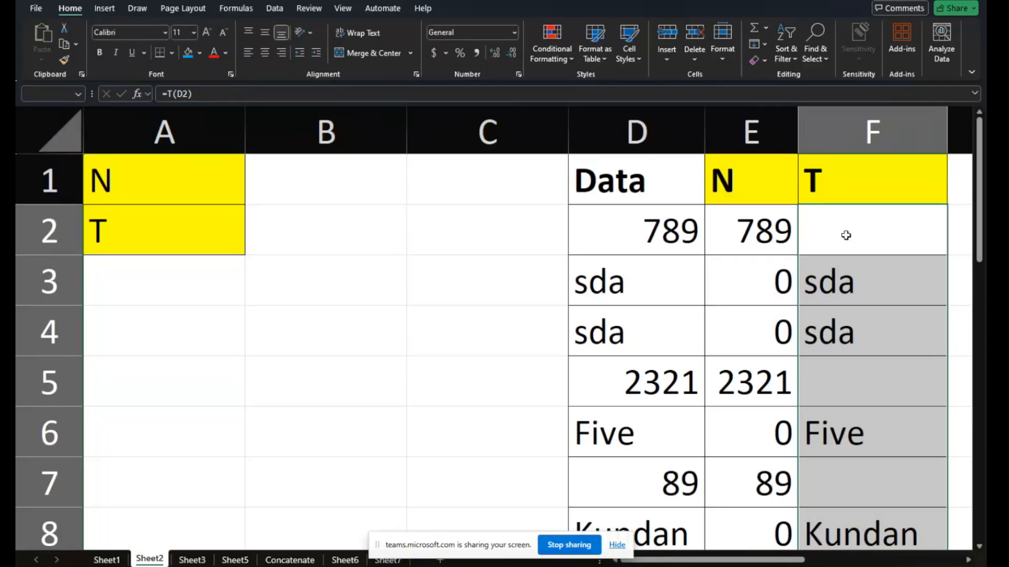
pyautogui.press('Left')
pyautogui.press('Left')
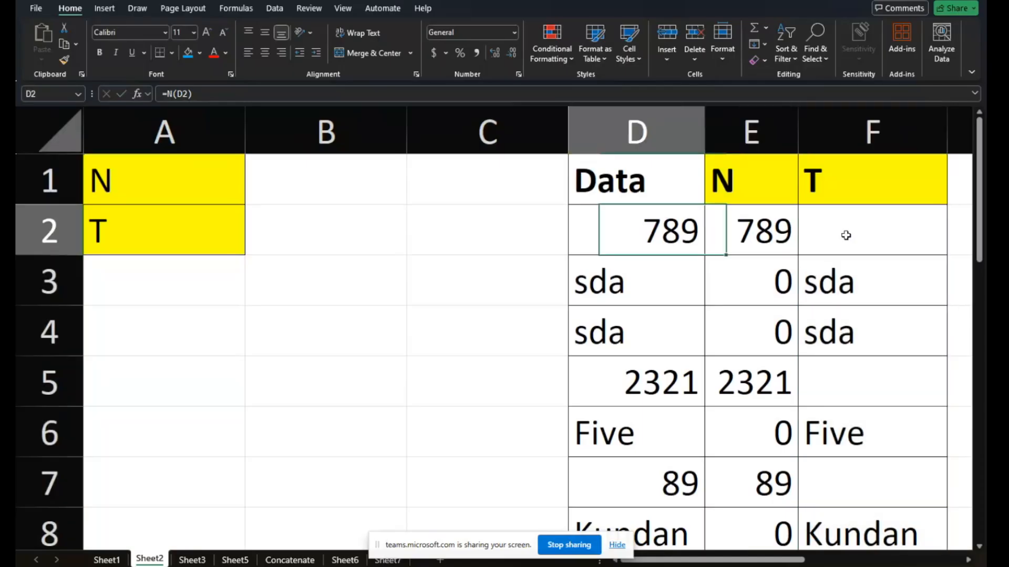
pyautogui.press('Right')
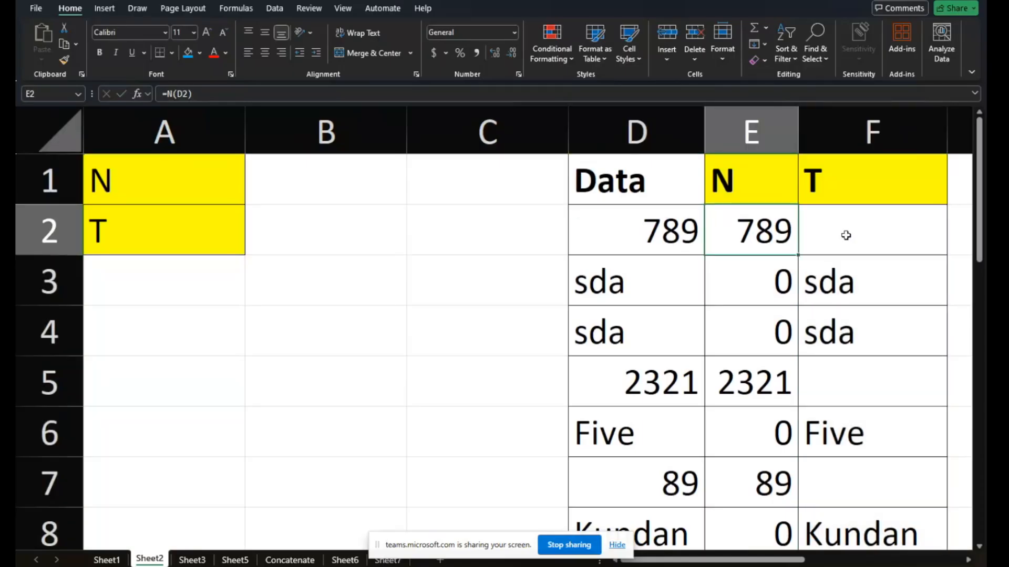
pyautogui.press('Right')
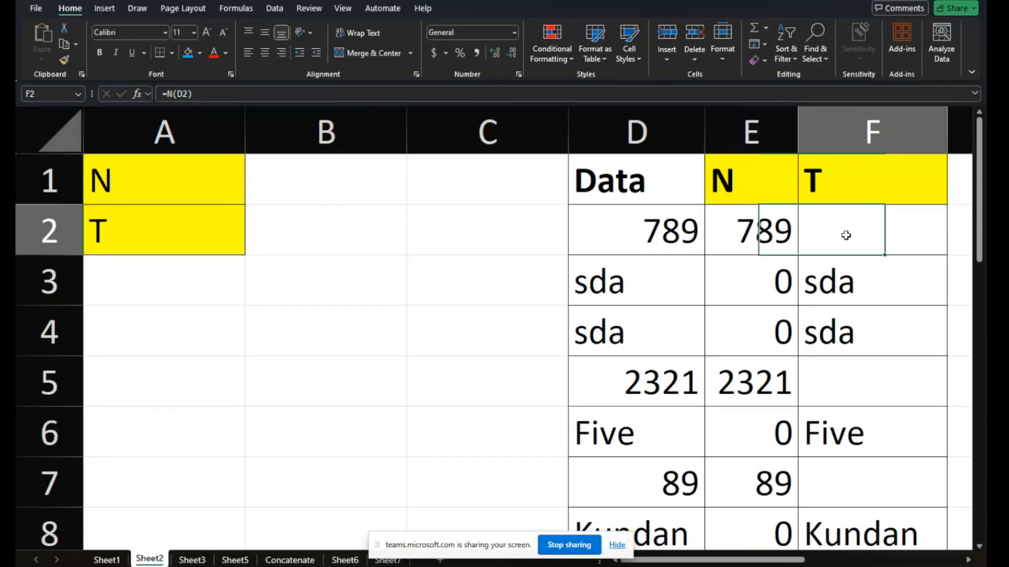
# Examine the Values table with its Odd, Even, Iseven and Isodd columns, including the formula behind the first Odd result
pyautogui.scroll(-2, 846, 235)
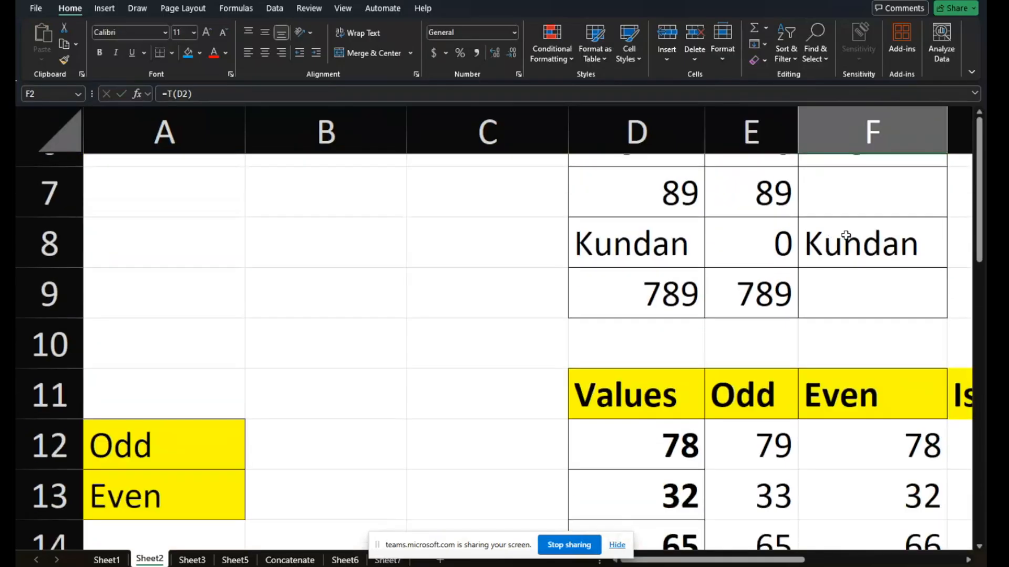
pyautogui.scroll(-2, 845, 236)
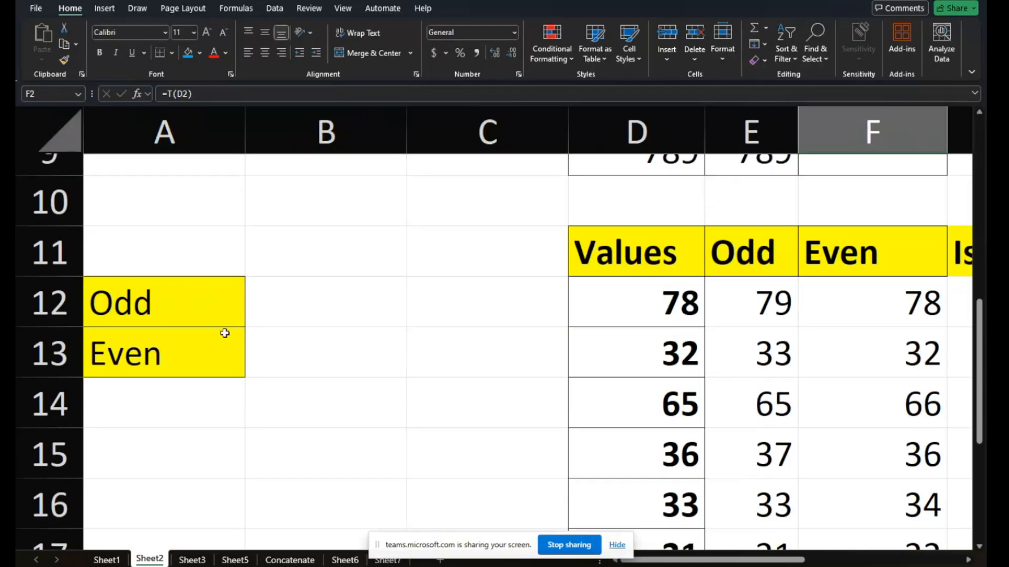
pyautogui.scroll(-3, 225, 333)
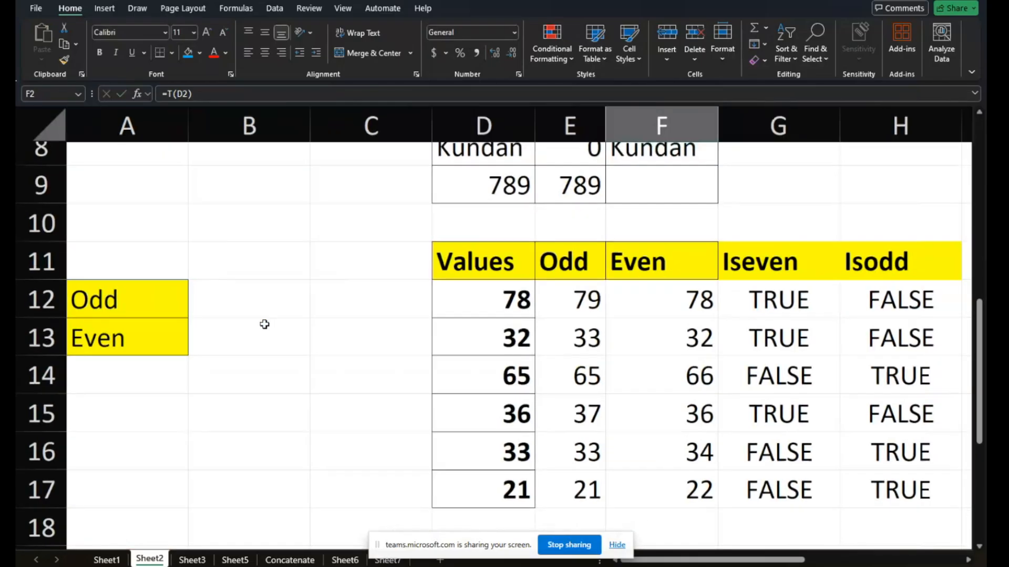
pyautogui.scroll(-1, 571, 311)
pyautogui.click(573, 310)
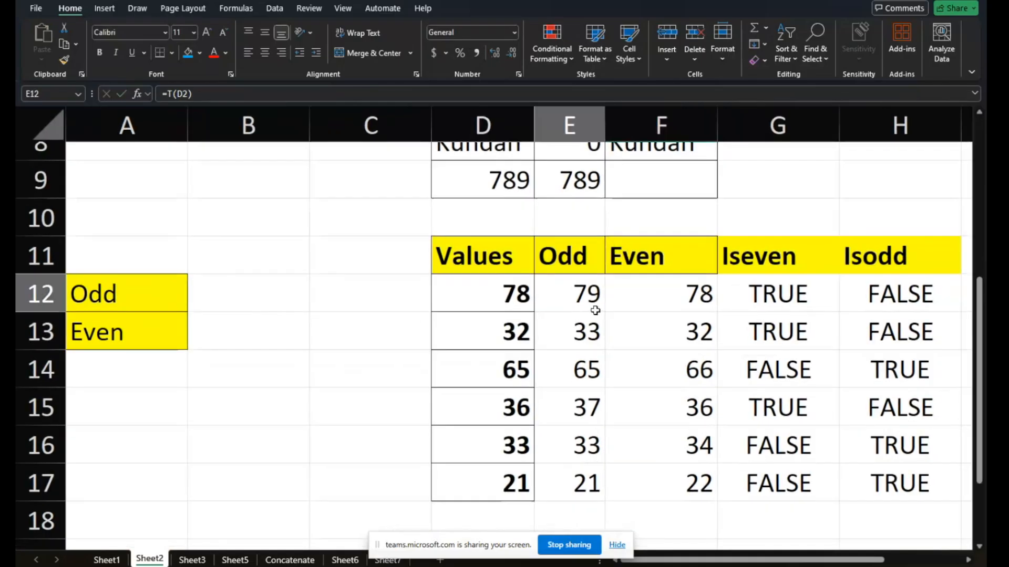
pyautogui.click(762, 259)
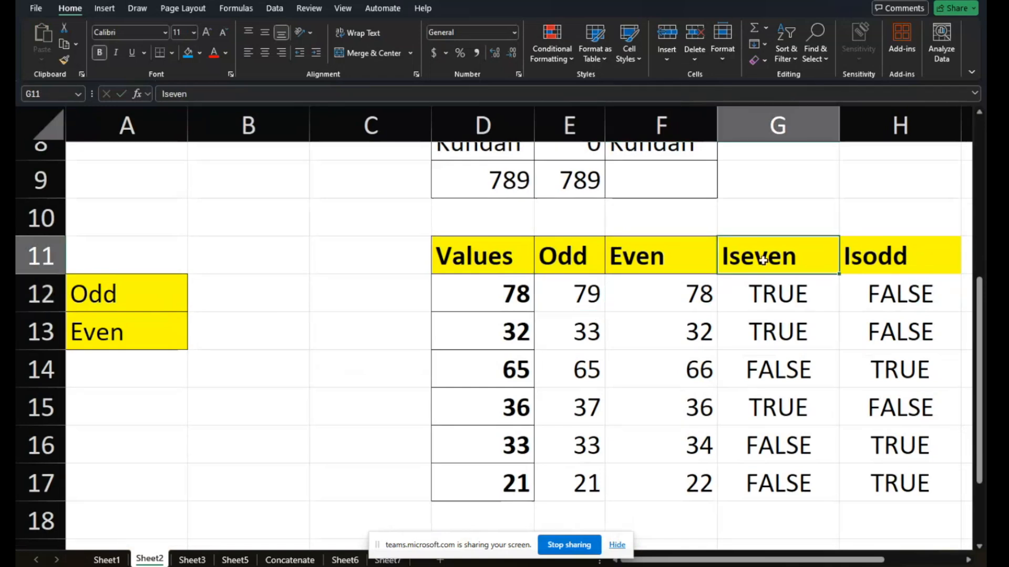
pyautogui.click(578, 294)
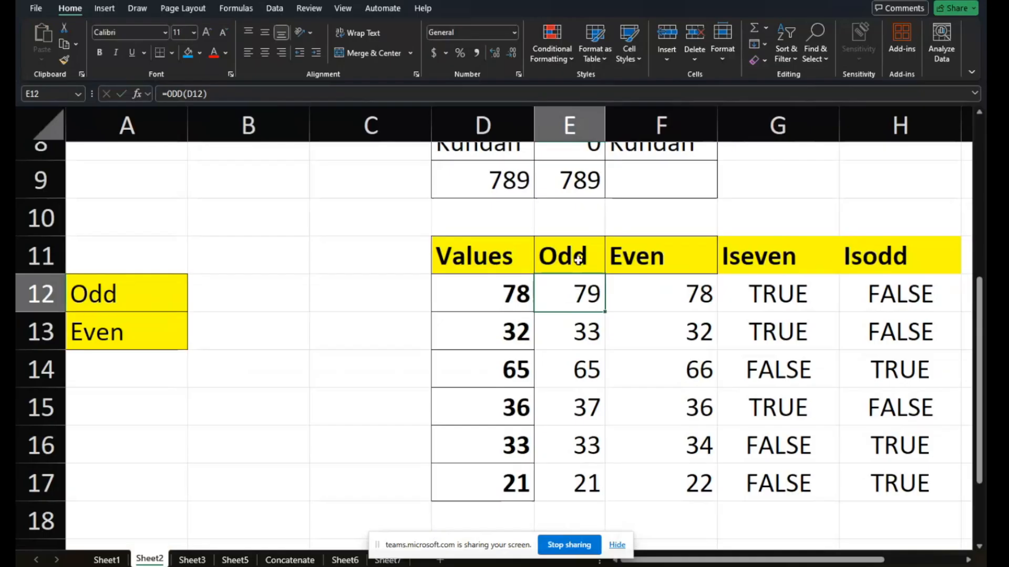
pyautogui.click(515, 305)
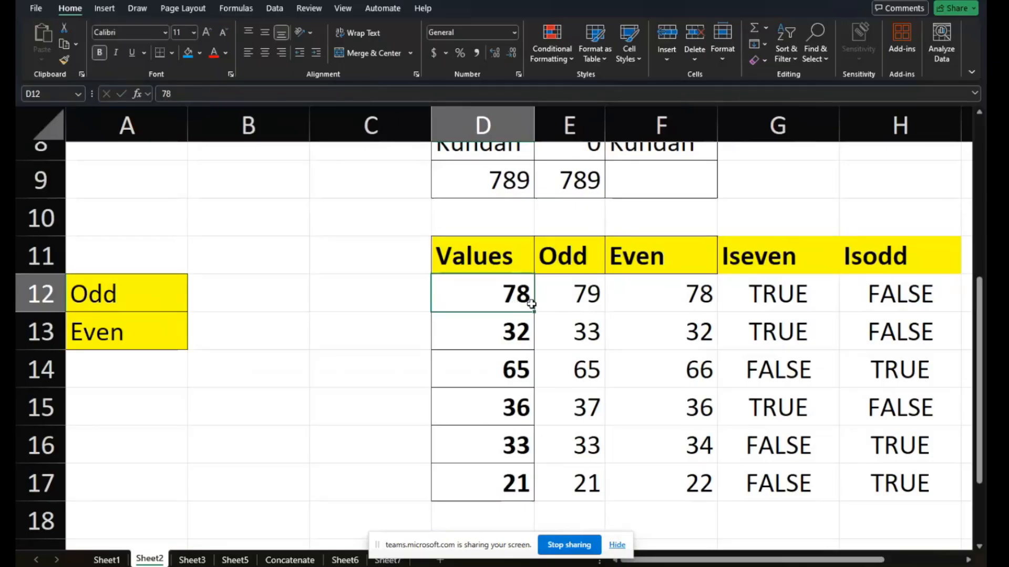
# Clear the existing Odd and Even results in cells E12 through F17
pyautogui.click(585, 283)
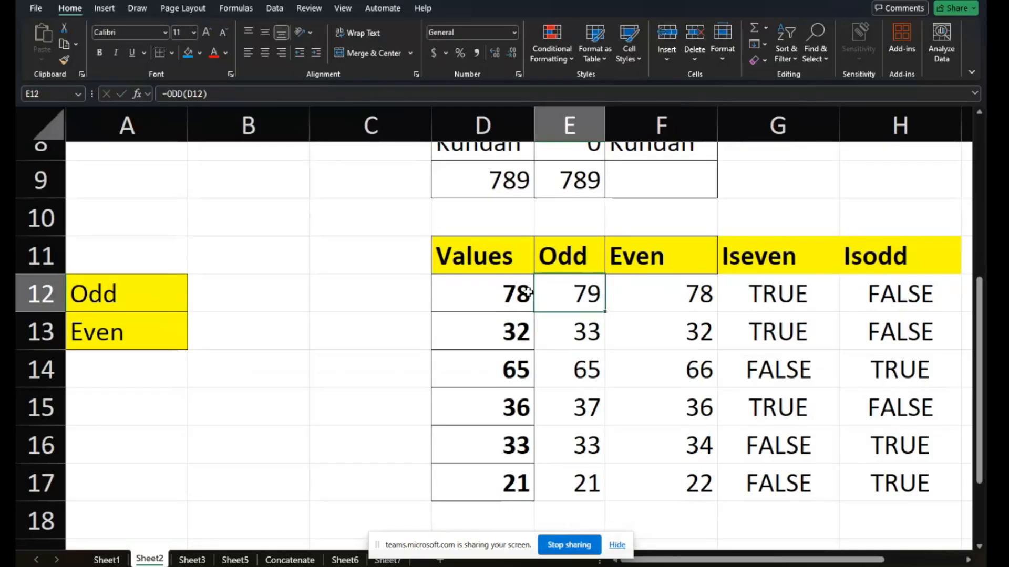
pyautogui.hotkey('shift', 'Right')
pyautogui.hotkey('ctrl', 'shift', 'Down')
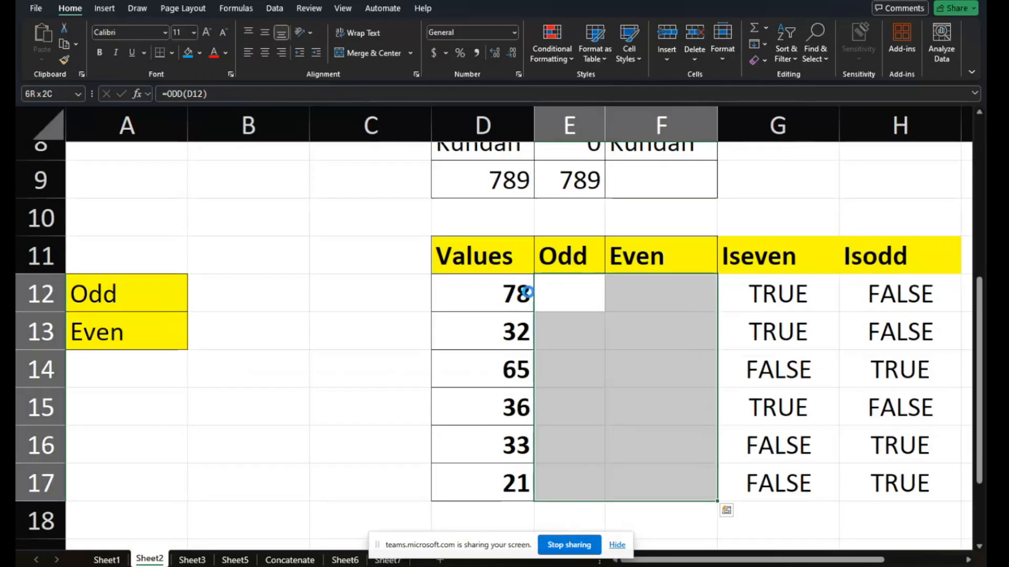
pyautogui.press('Delete')
pyautogui.click(527, 292)
# Enter the formula =ODD(D12) in cell E12 and copy it down through E17
pyautogui.click(545, 301)
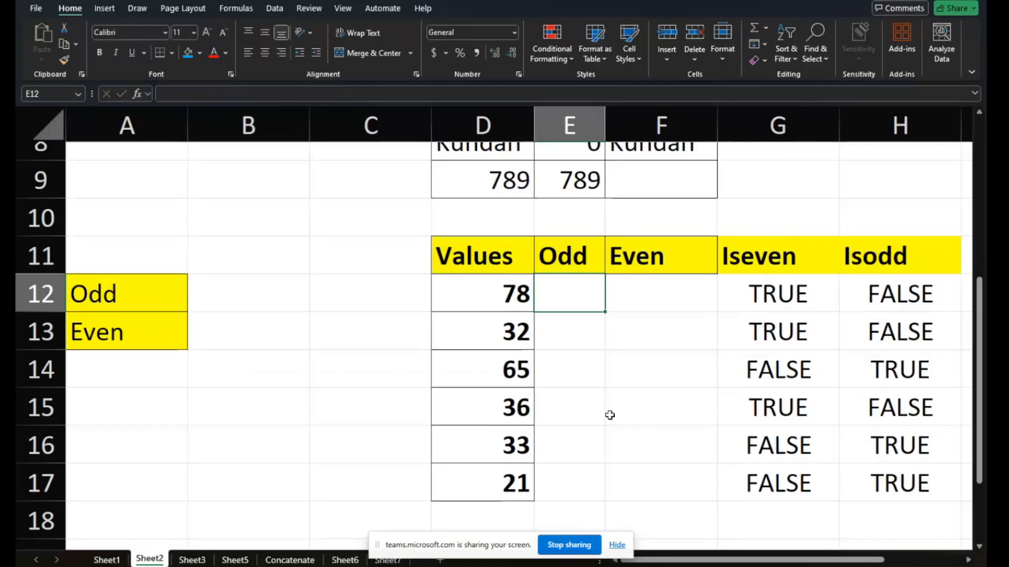
pyautogui.write('=')
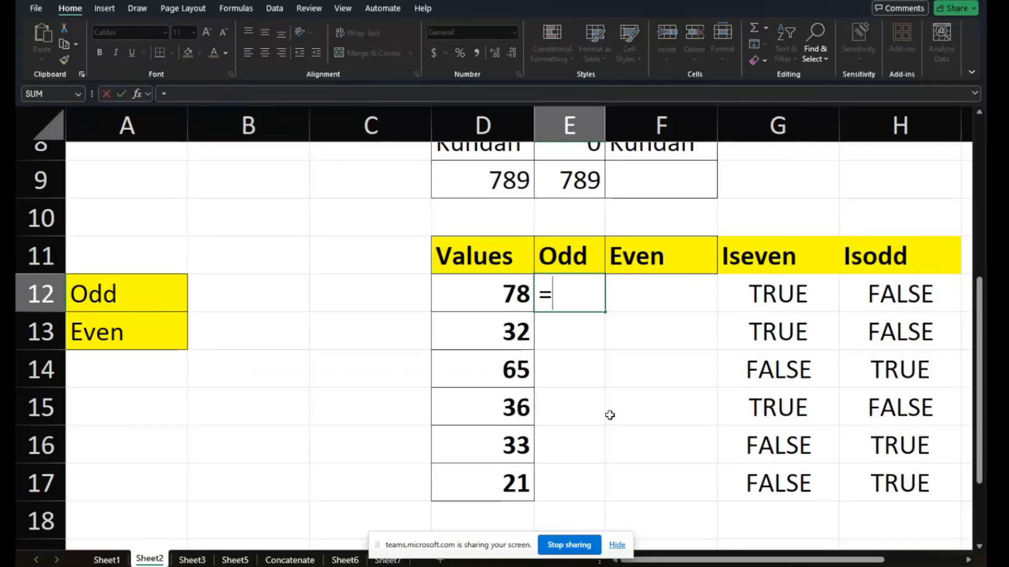
pyautogui.write('odd(')
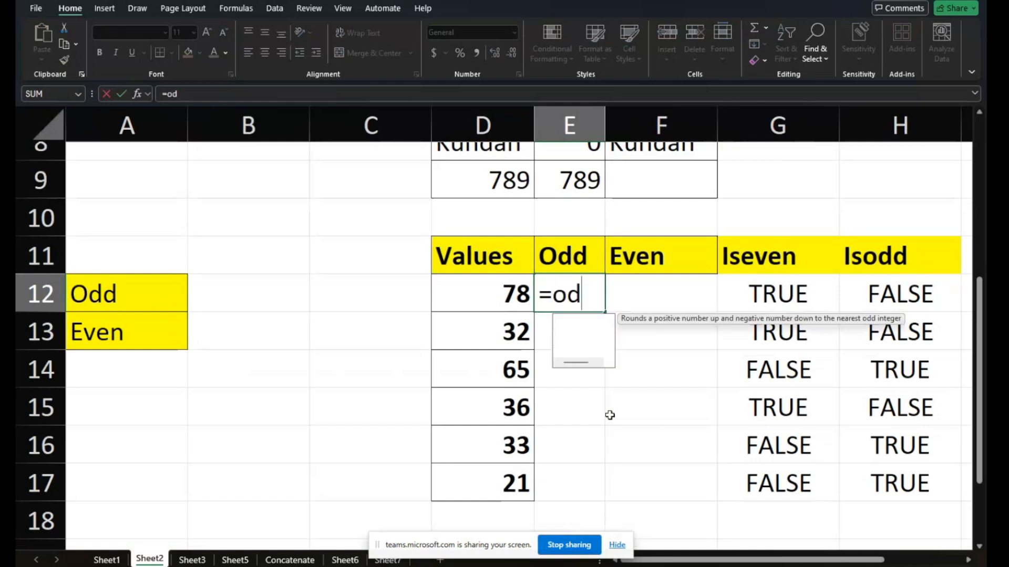
pyautogui.press('Left')
pyautogui.write(')')
pyautogui.press('Return')
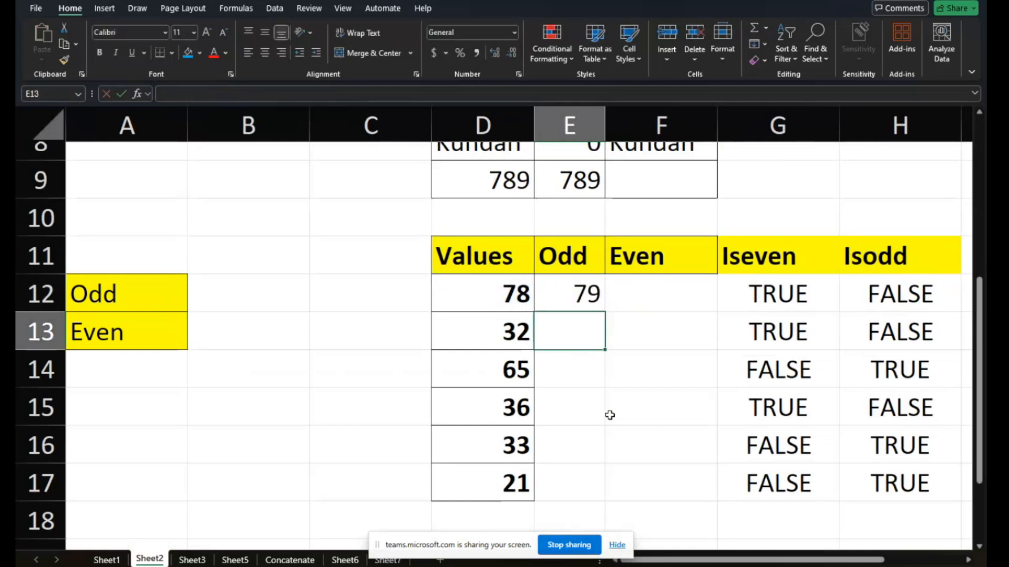
pyautogui.click(576, 290)
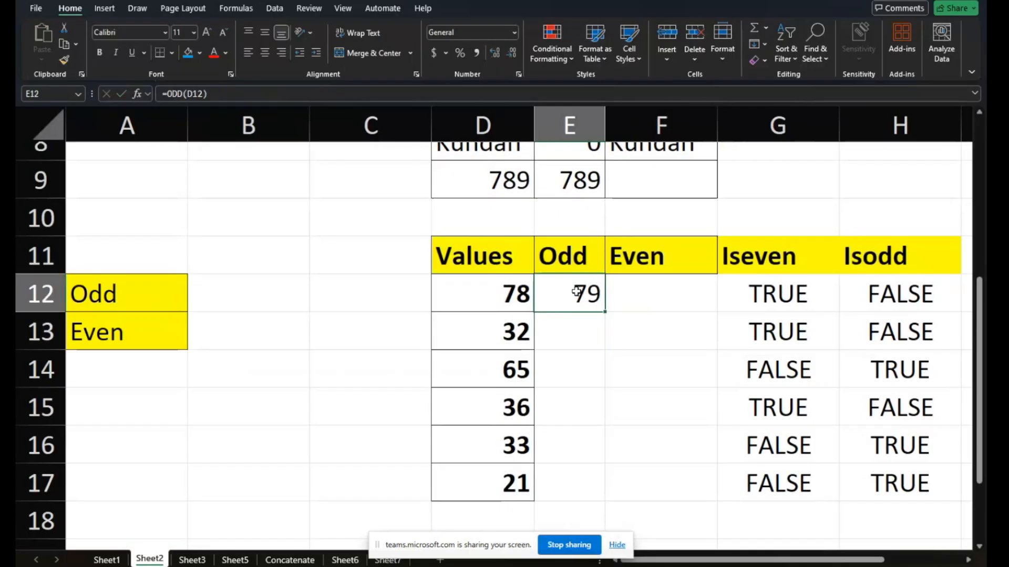
pyautogui.doubleClick(606, 312)
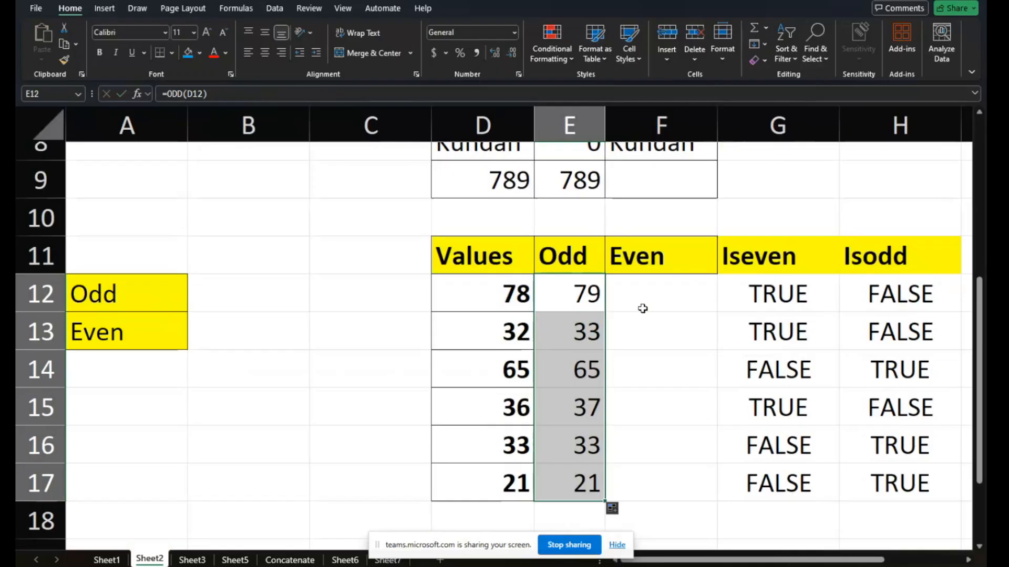
# Enter the formula =EVEN(D12) in cell F12 and copy it down through F17
pyautogui.click(662, 298)
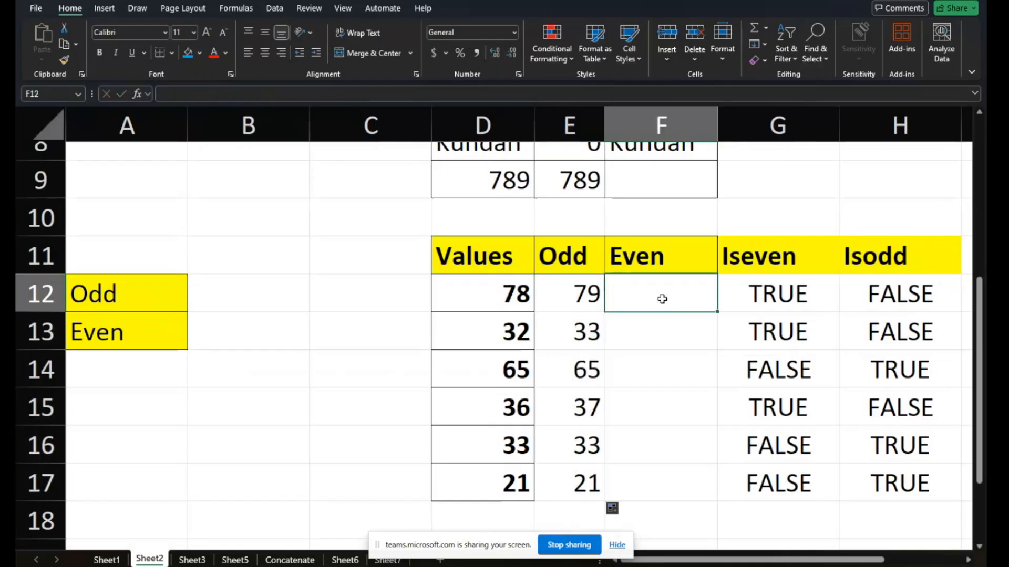
pyautogui.write('=ev')
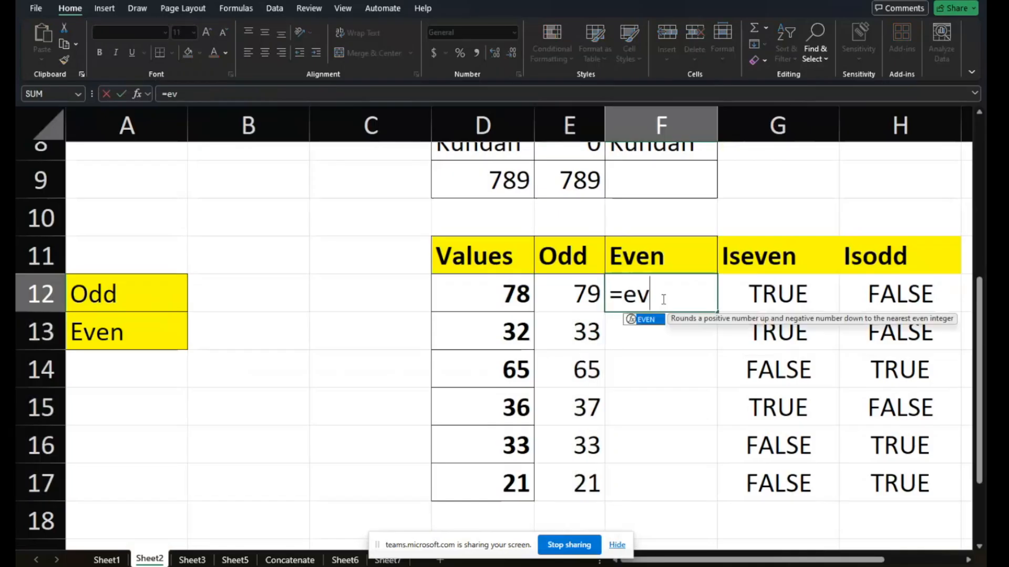
pyautogui.write('en(')
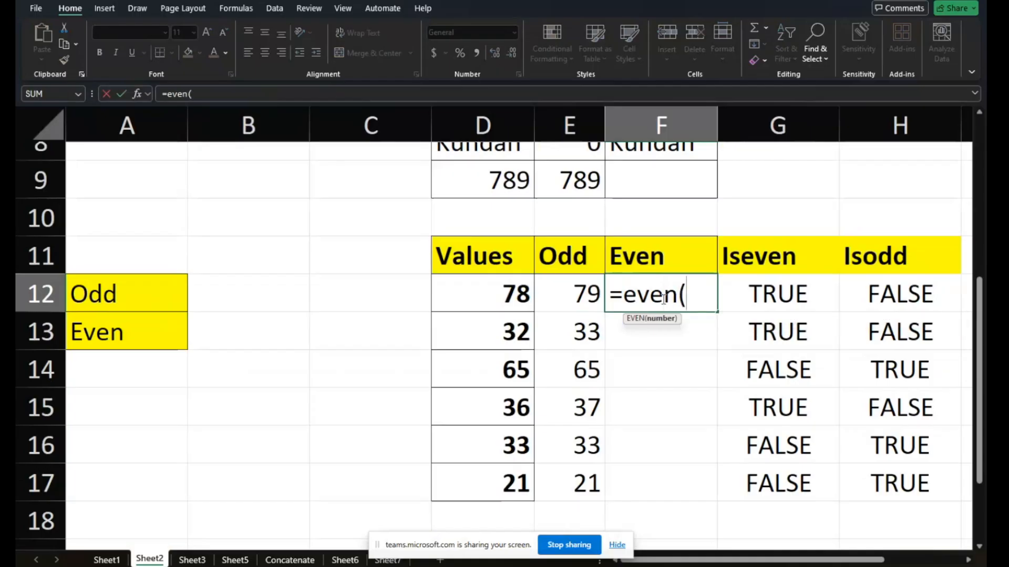
pyautogui.click(515, 295)
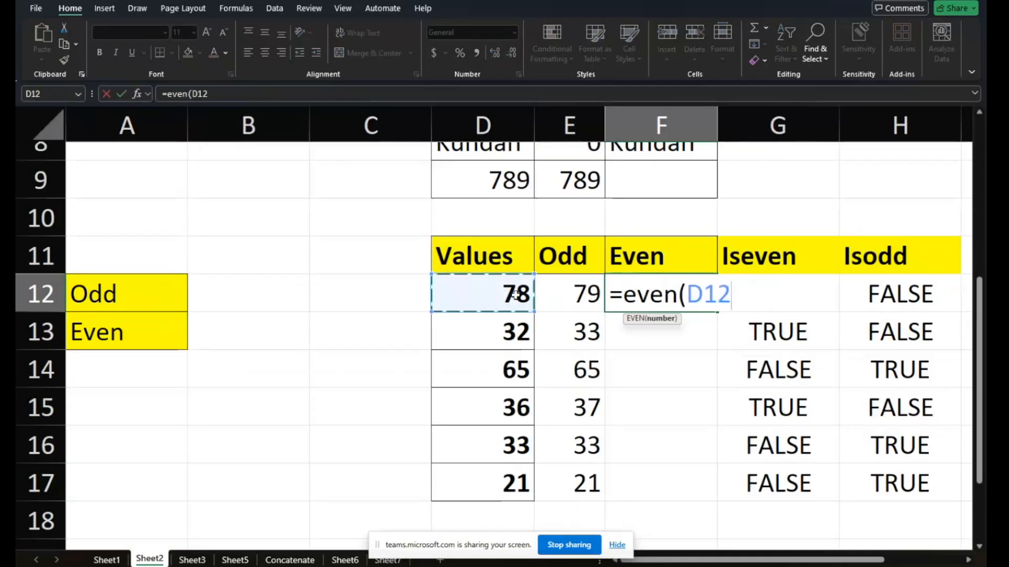
pyautogui.write(')')
pyautogui.press('Return')
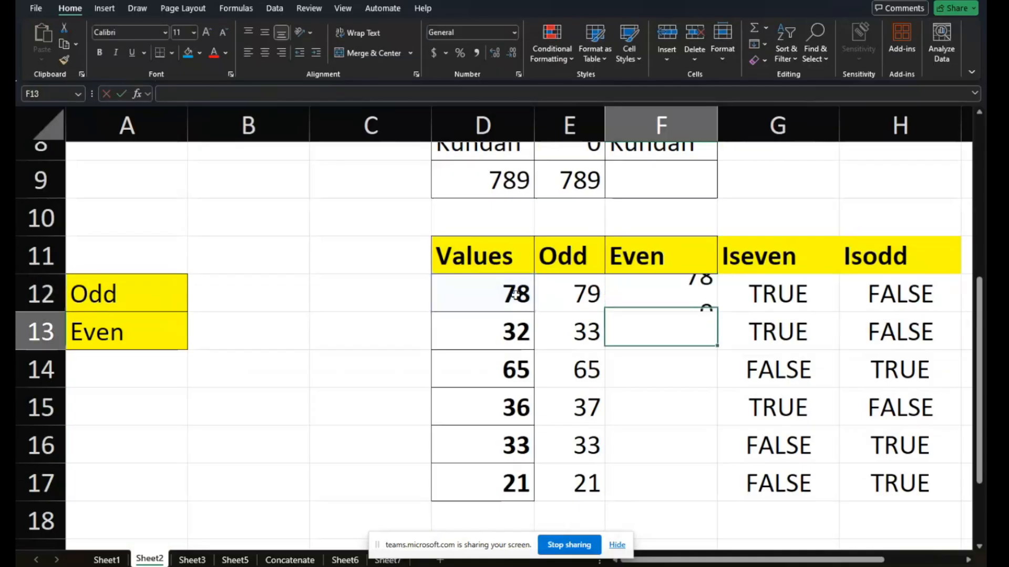
pyautogui.click(692, 289)
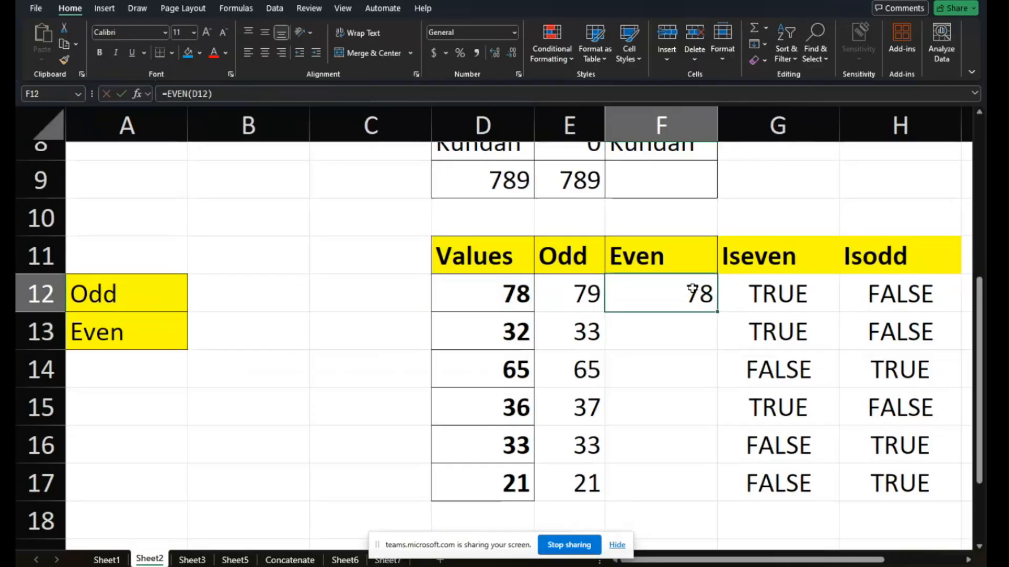
pyautogui.doubleClick(717, 311)
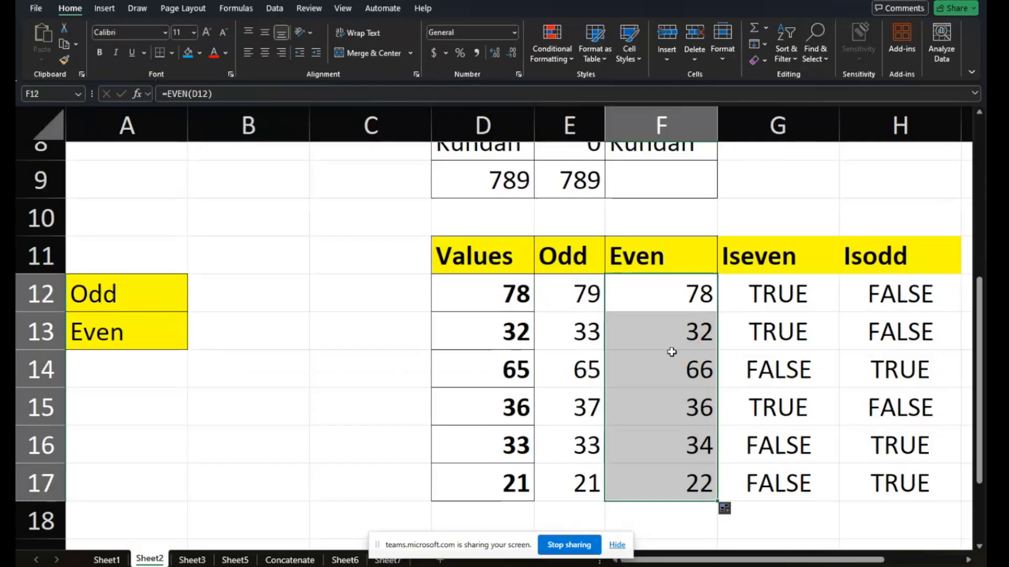
# Check the copied EVEN formula in F14 and the Iseven and Isodd formulas in G12 and H12
pyautogui.click(709, 364)
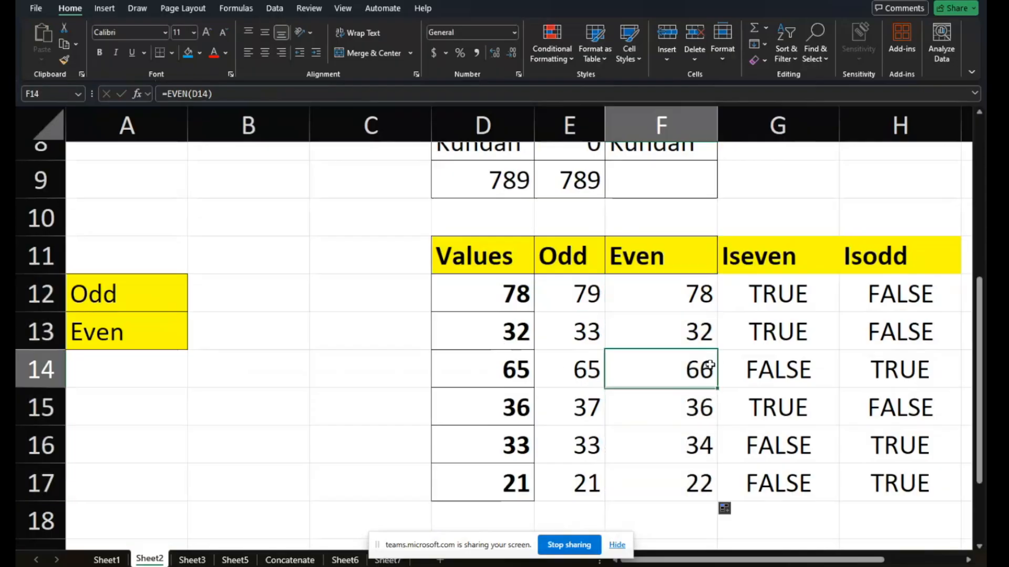
pyautogui.hscroll(2, 734, 360)
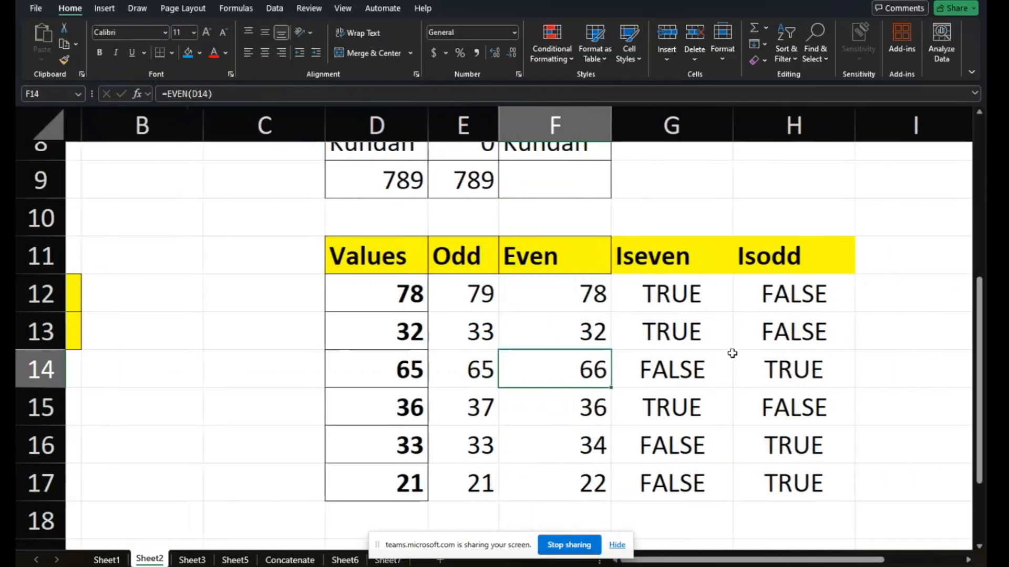
pyautogui.moveTo(672, 256); pyautogui.dragTo(741, 255)
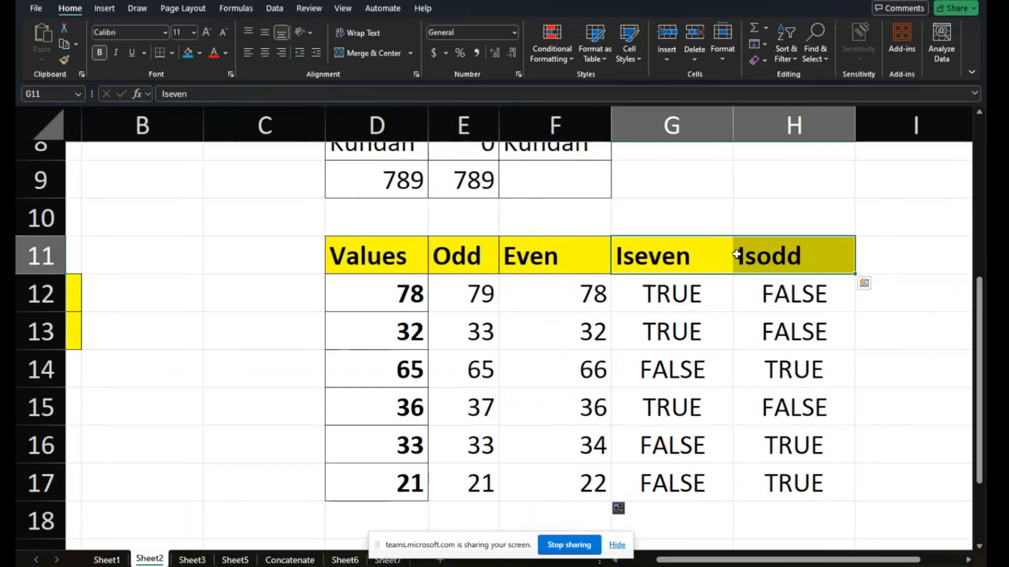
pyautogui.click(671, 286)
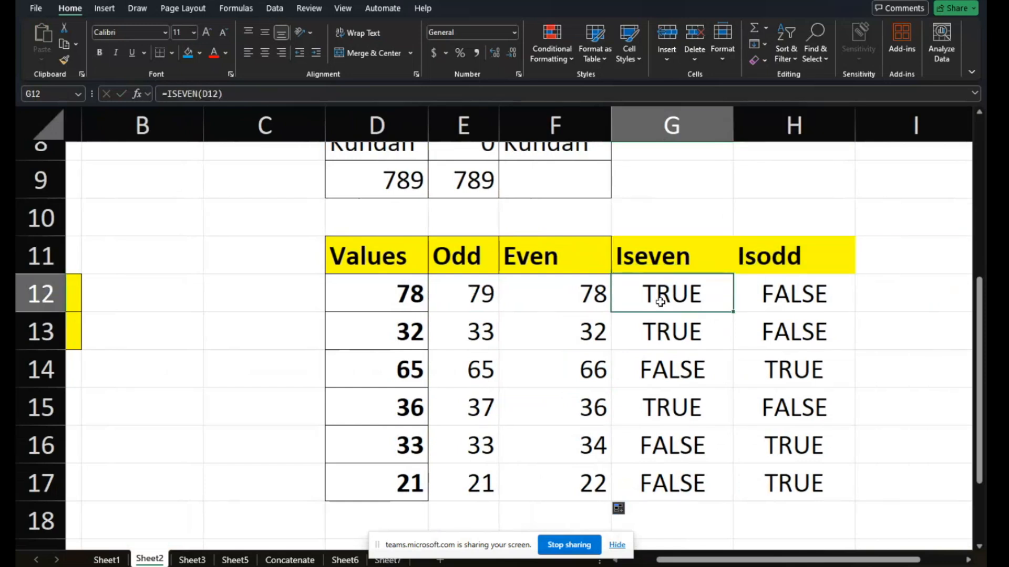
pyautogui.click(785, 308)
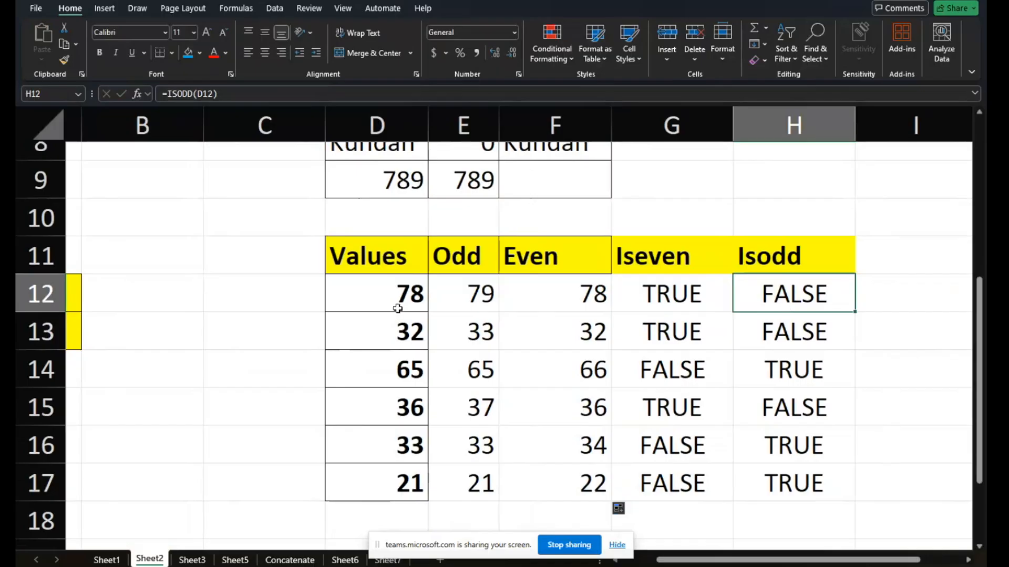
# Hide the screen-sharing bar and open Sheet3 at the ASCII Code table
pyautogui.scroll(-1, 724, 411)
pyautogui.scroll(-2, 725, 411)
pyautogui.scroll(5, 724, 411)
pyautogui.hscroll(-1, 724, 411)
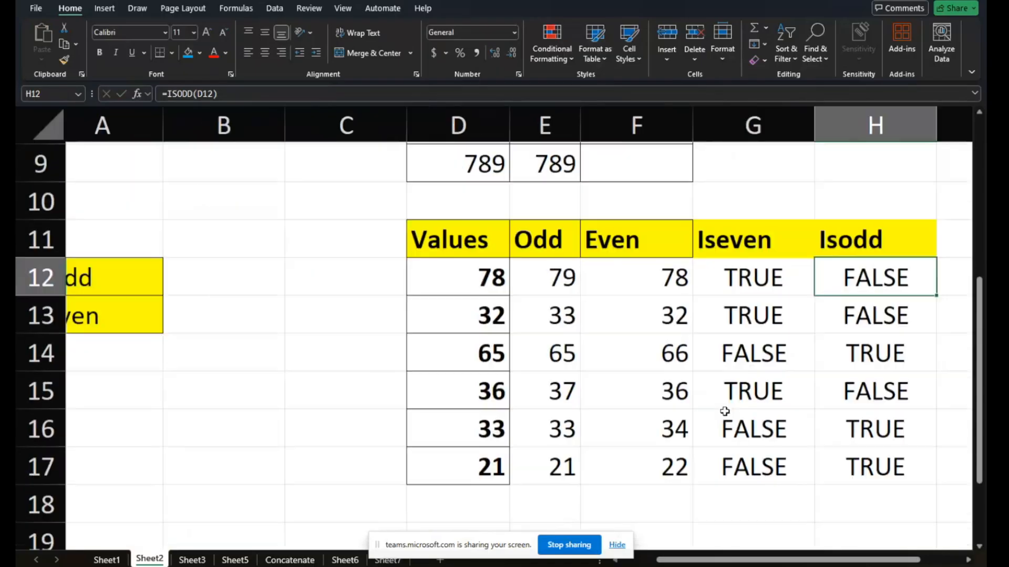
pyautogui.click(617, 546)
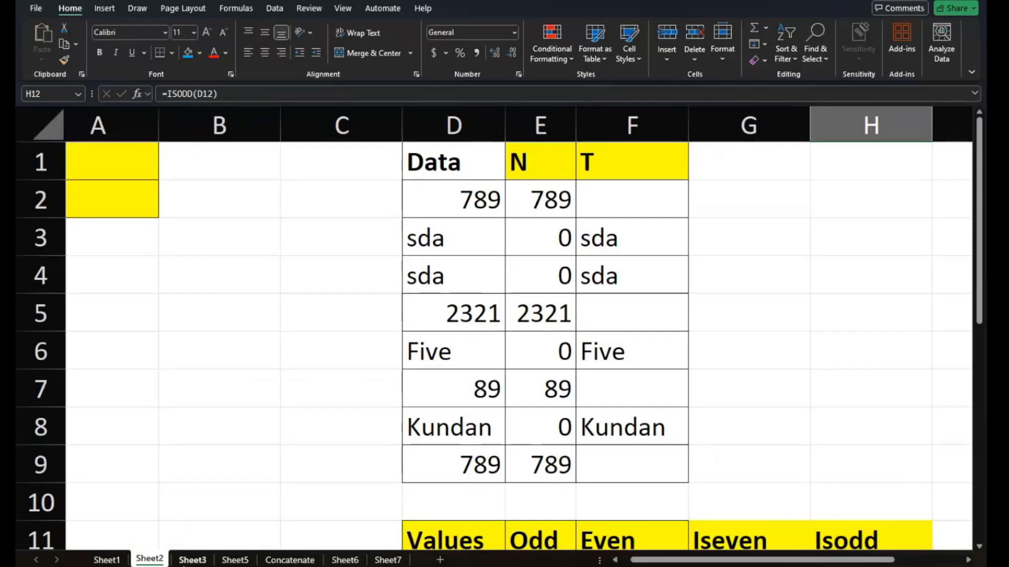
pyautogui.click(192, 560)
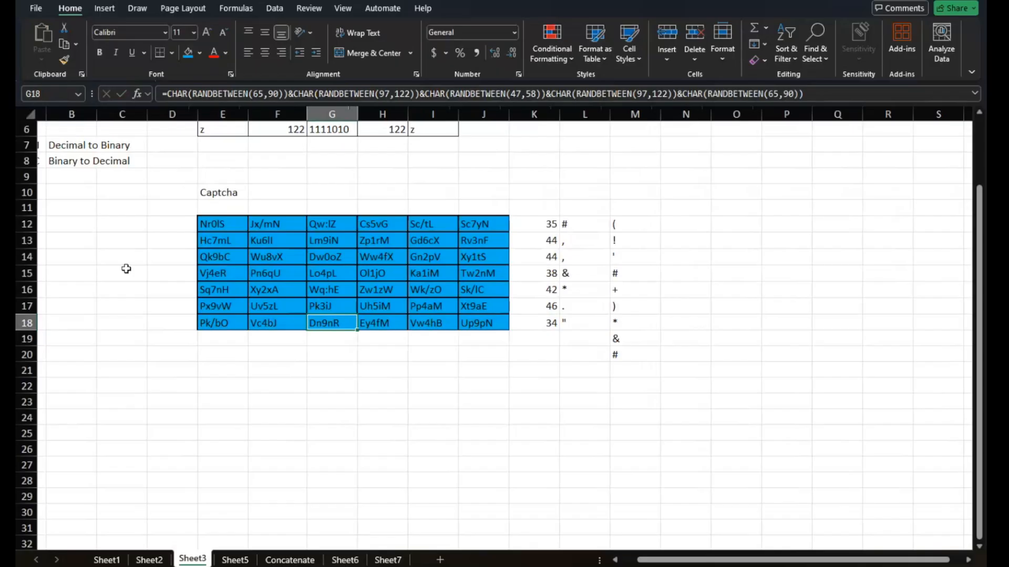
pyautogui.scroll(5, 126, 269)
pyautogui.scroll(3, 126, 269)
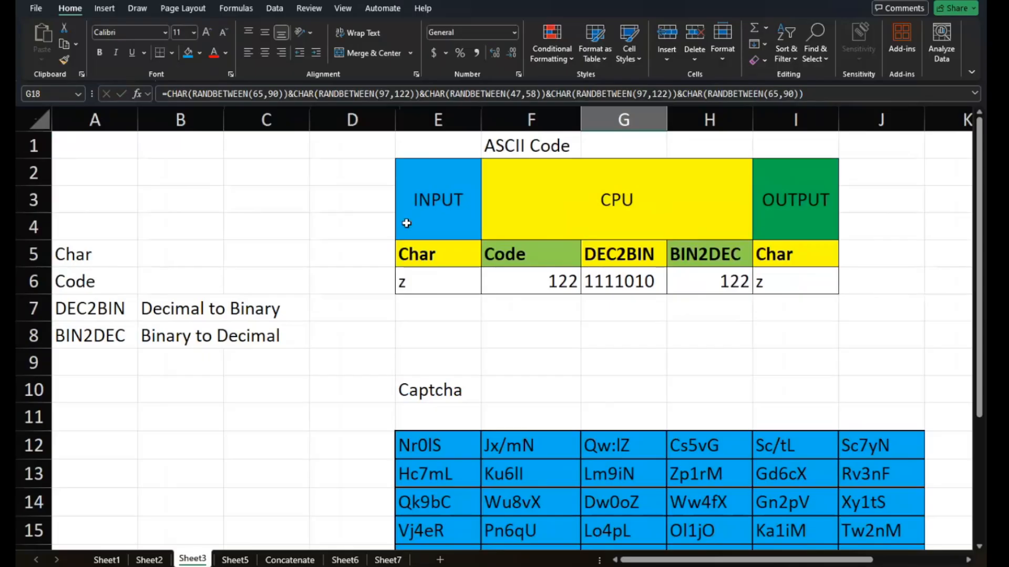
# Review the INPUT, CPU and OUTPUT header blocks of the ASCII Code table
pyautogui.click(451, 221)
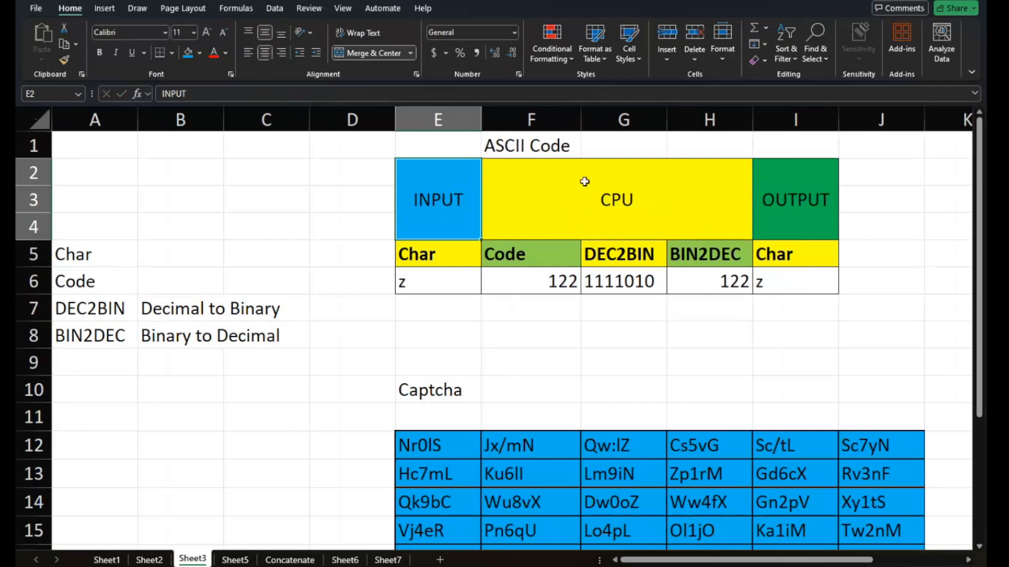
pyautogui.click(643, 200)
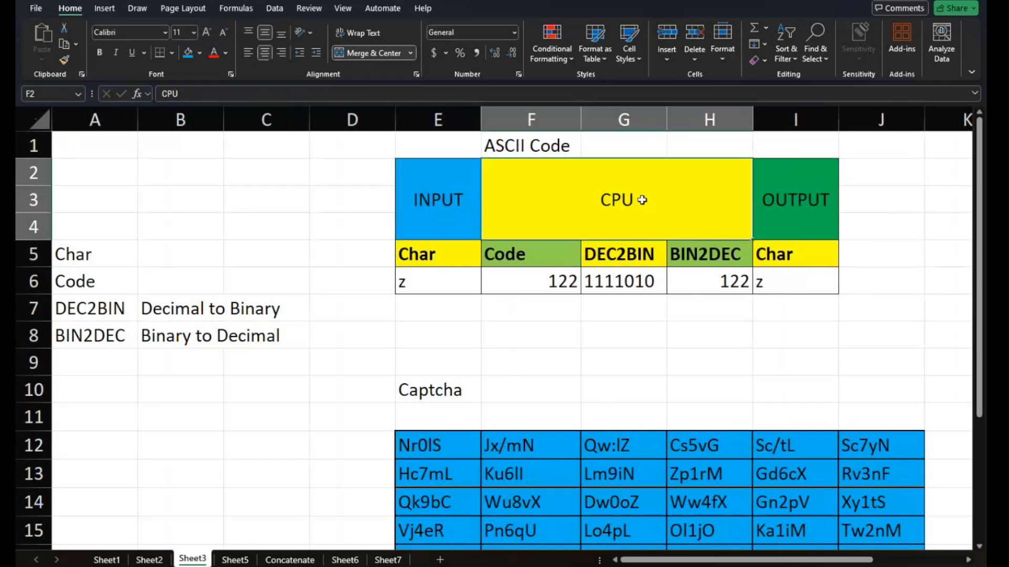
pyautogui.click(796, 212)
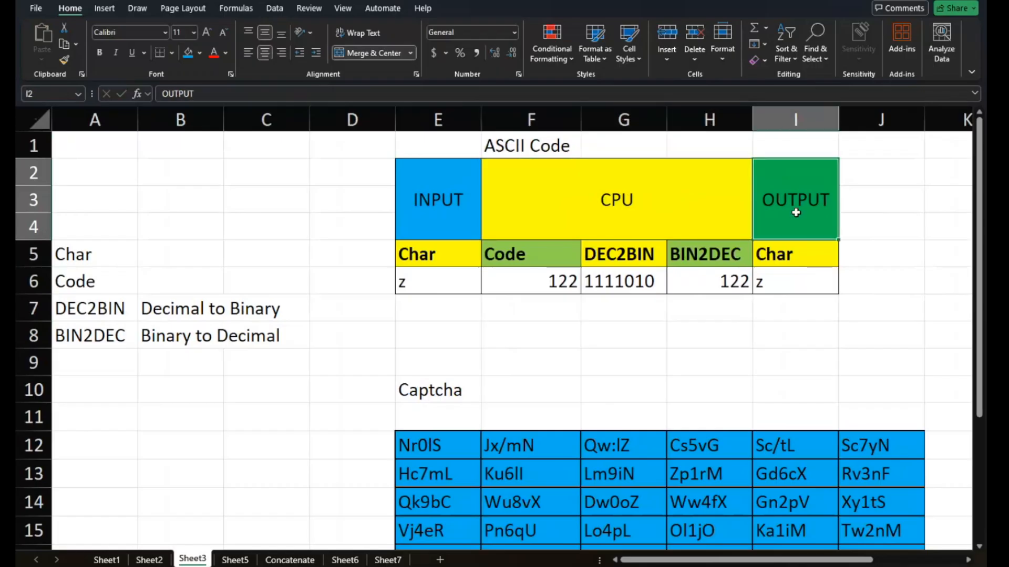
pyautogui.write('n')
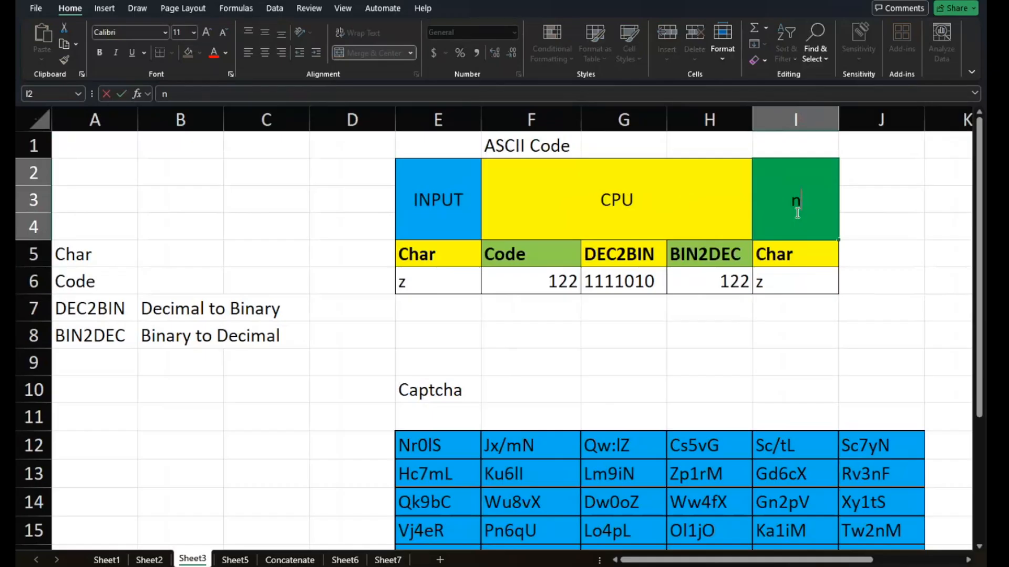
pyautogui.press('Escape')
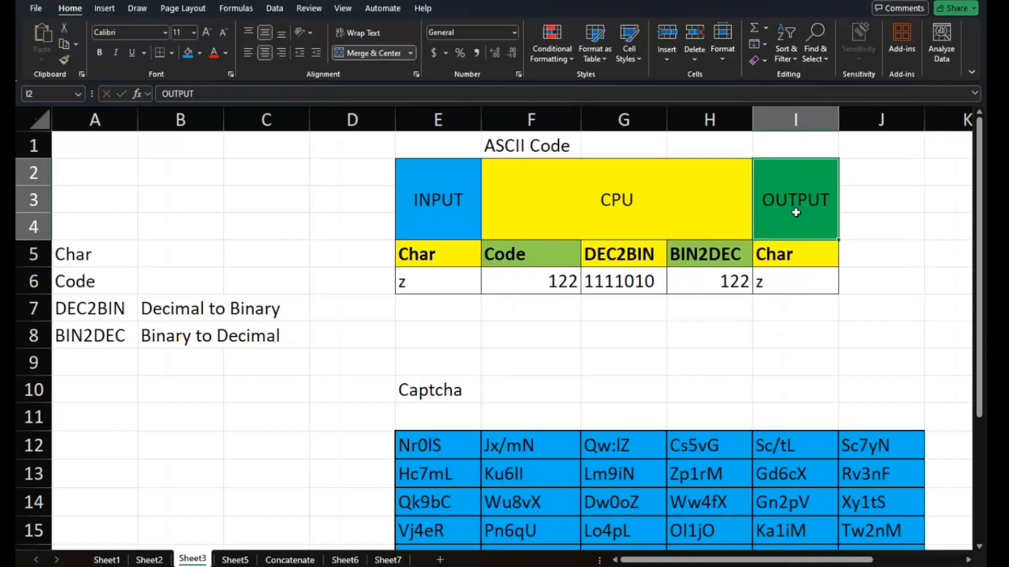
# Set the input character in E6 of the ASCII Code table to A
pyautogui.click(444, 286)
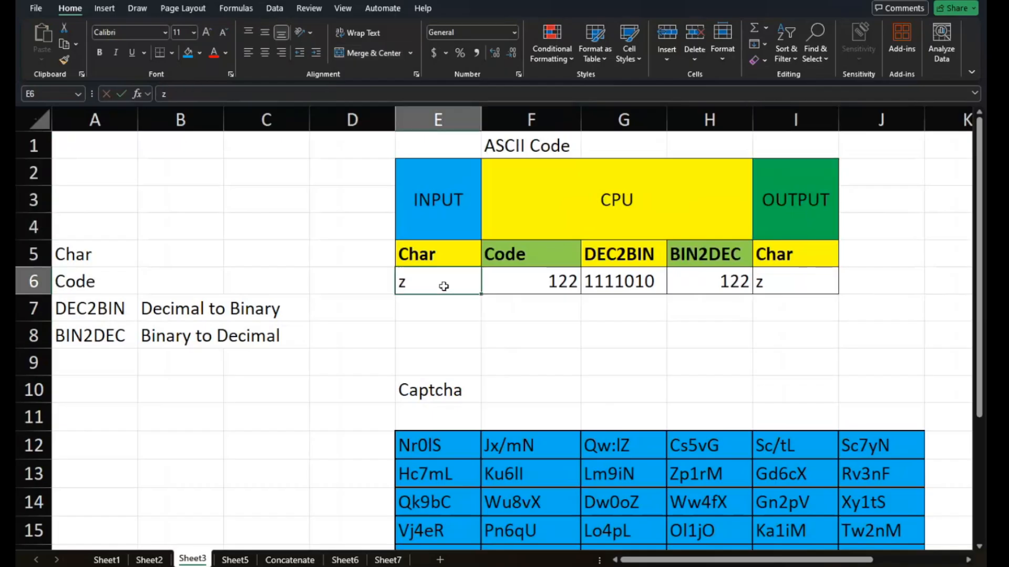
pyautogui.write('A')
pyautogui.press('Return')
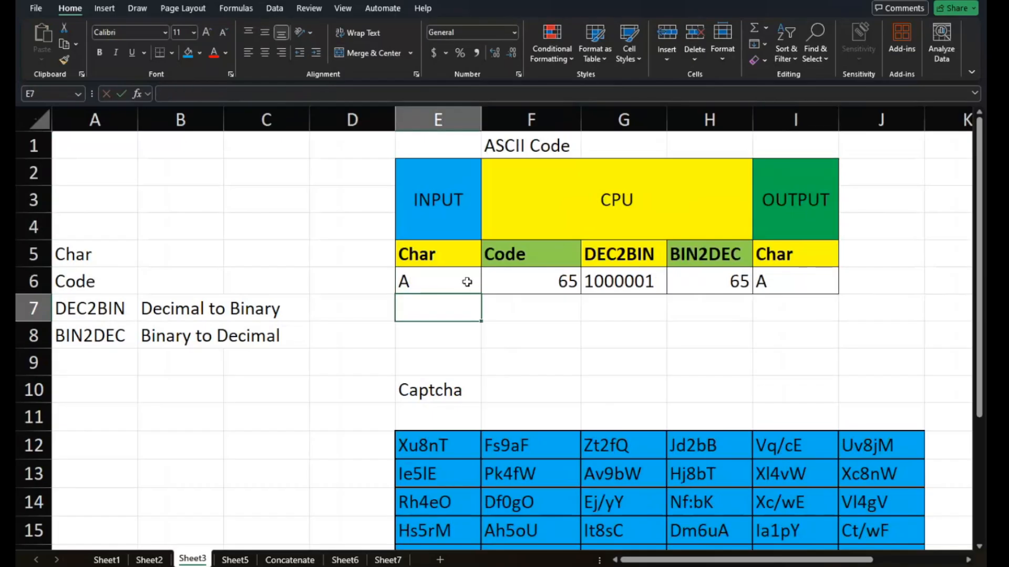
# Trace the conversion across row 6 by examining the CODE, DEC2BIN, BIN2DEC and CHAR formulas in F6 through I6
pyautogui.click(533, 280)
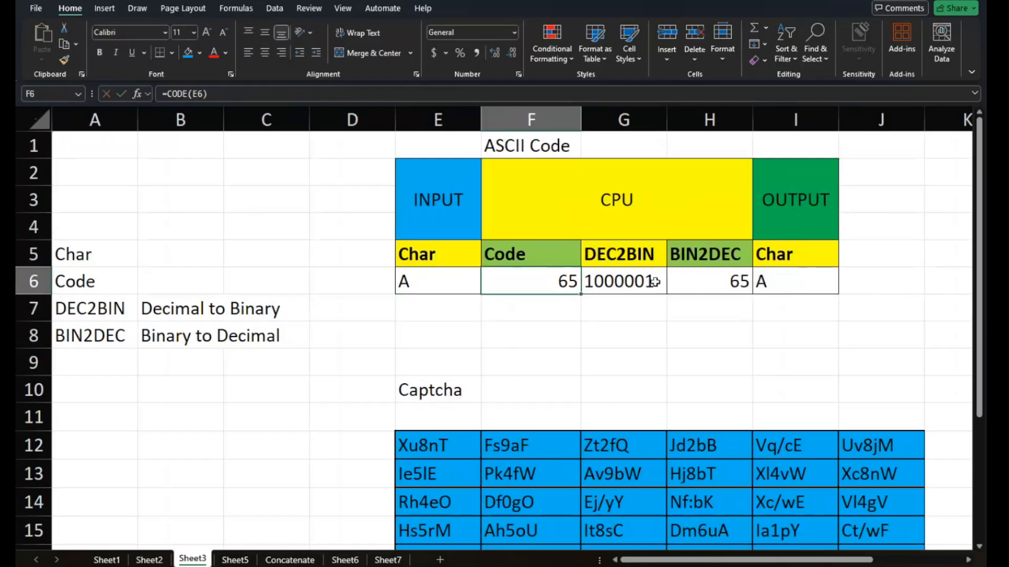
pyautogui.click(633, 287)
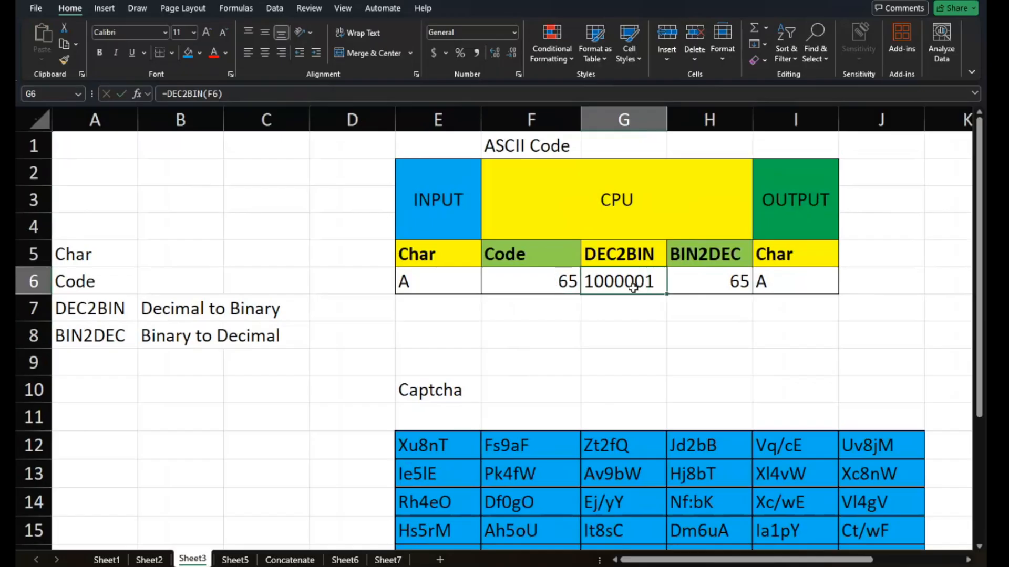
pyautogui.click(731, 281)
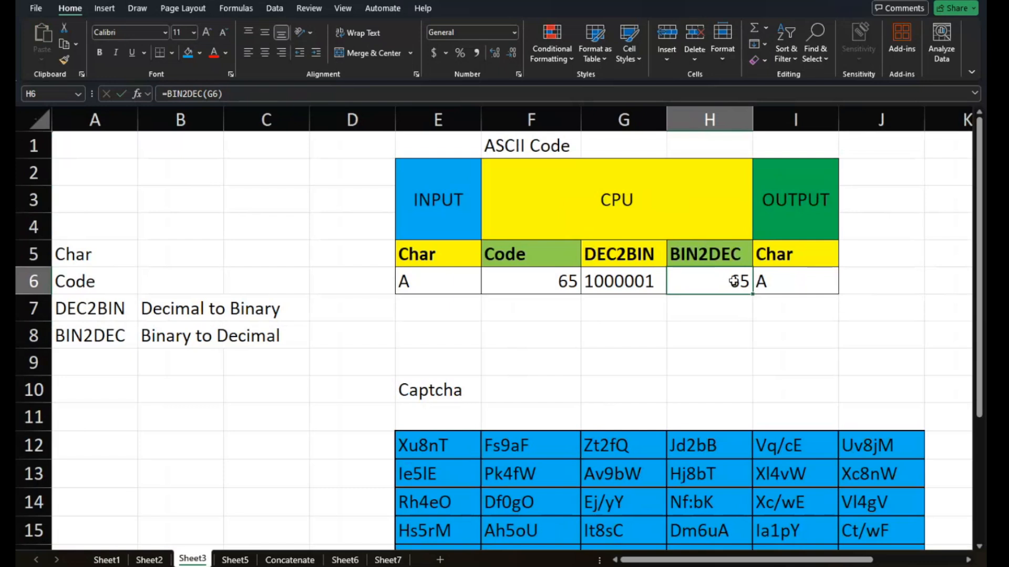
pyautogui.click(785, 280)
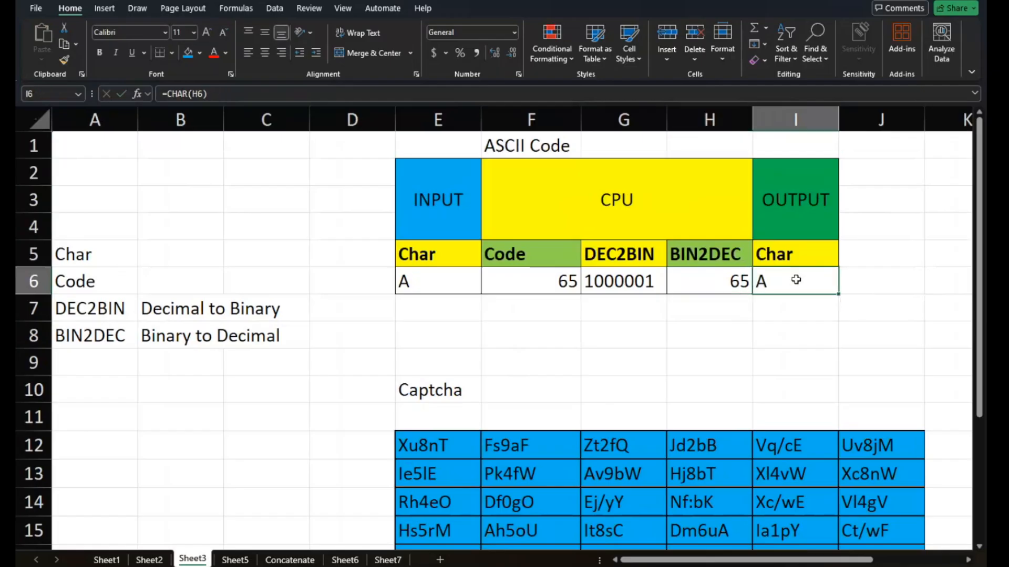
pyautogui.click(433, 277)
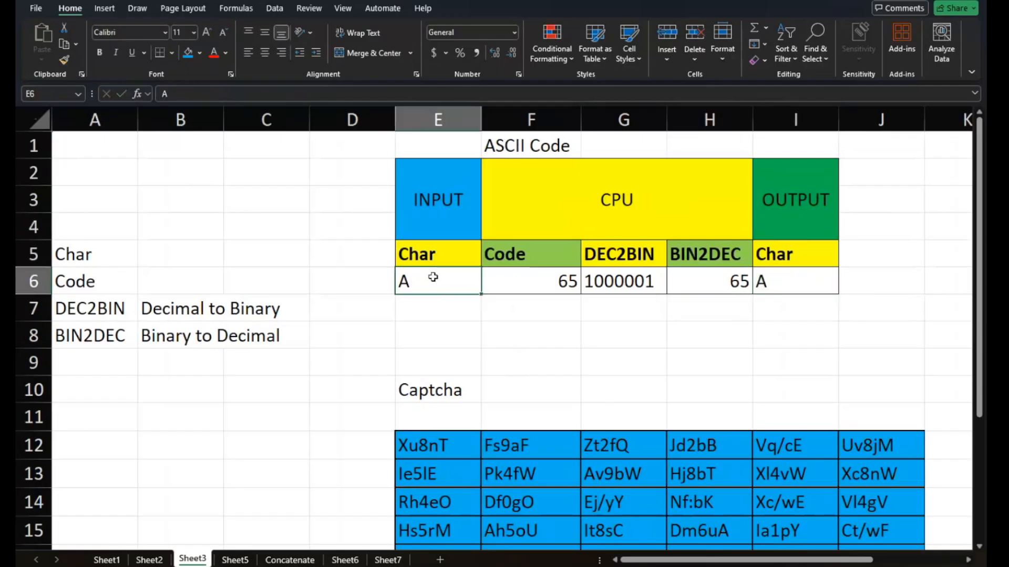
pyautogui.click(529, 290)
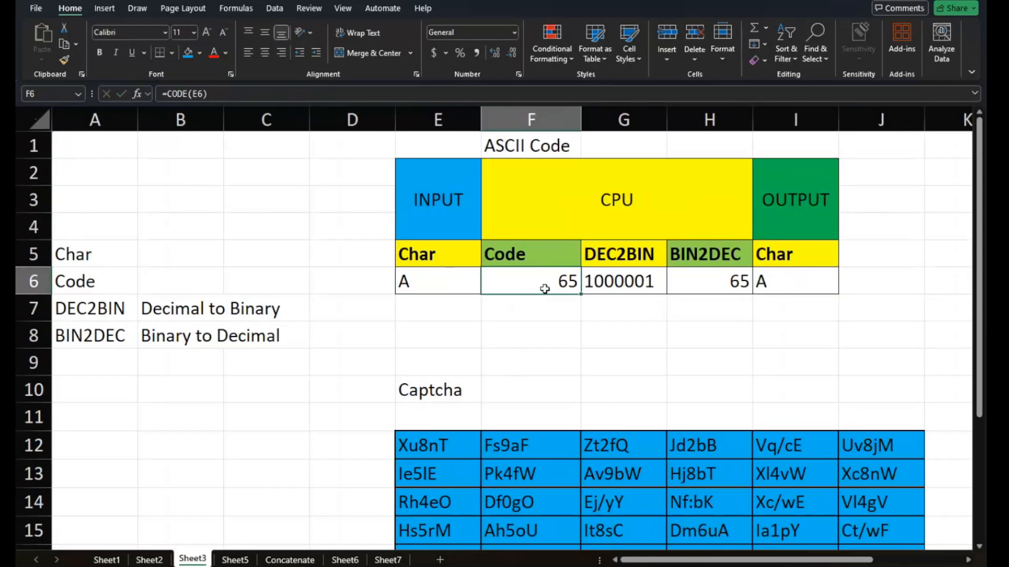
pyautogui.click(610, 285)
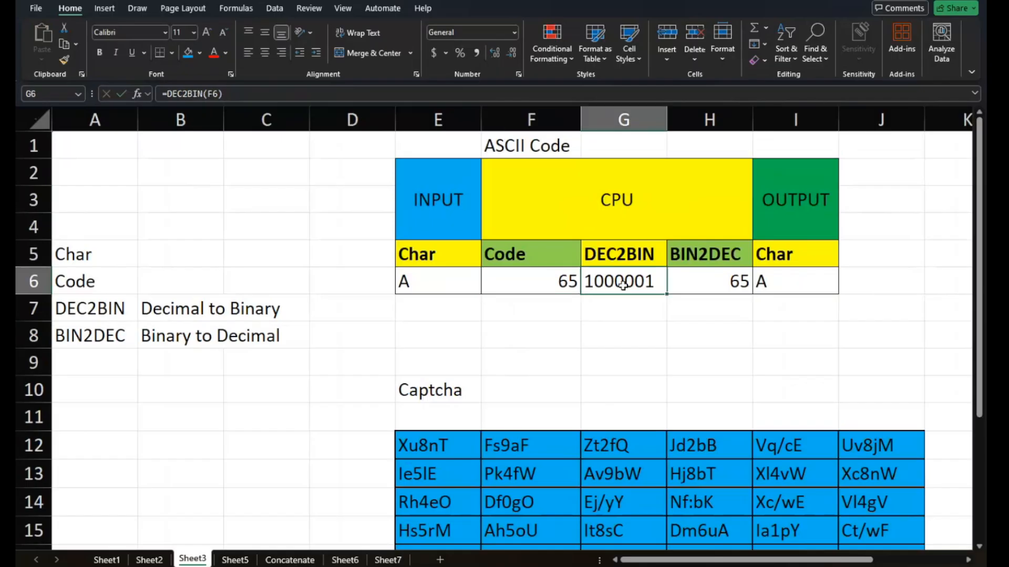
pyautogui.click(696, 282)
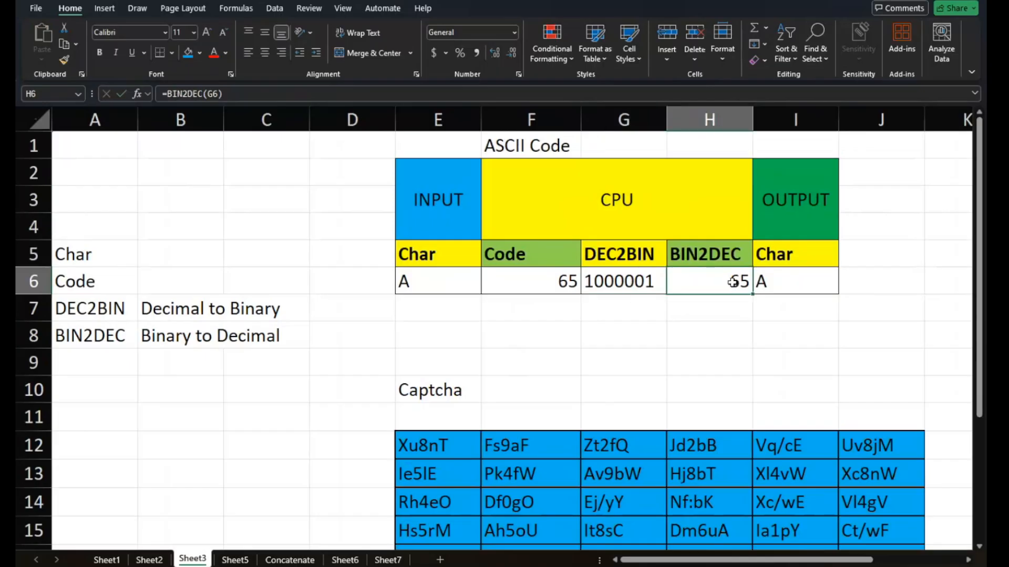
pyautogui.click(777, 284)
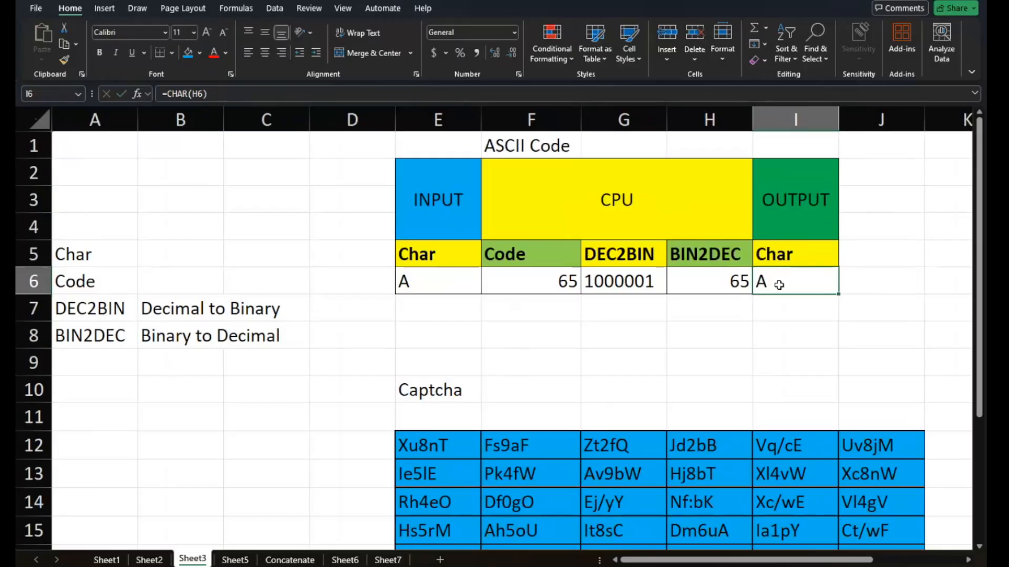
# Inspect cells K12, L12 and M12 beside the Captcha grid, and recheck the CODE formula in F6
pyautogui.scroll(-2, 678, 373)
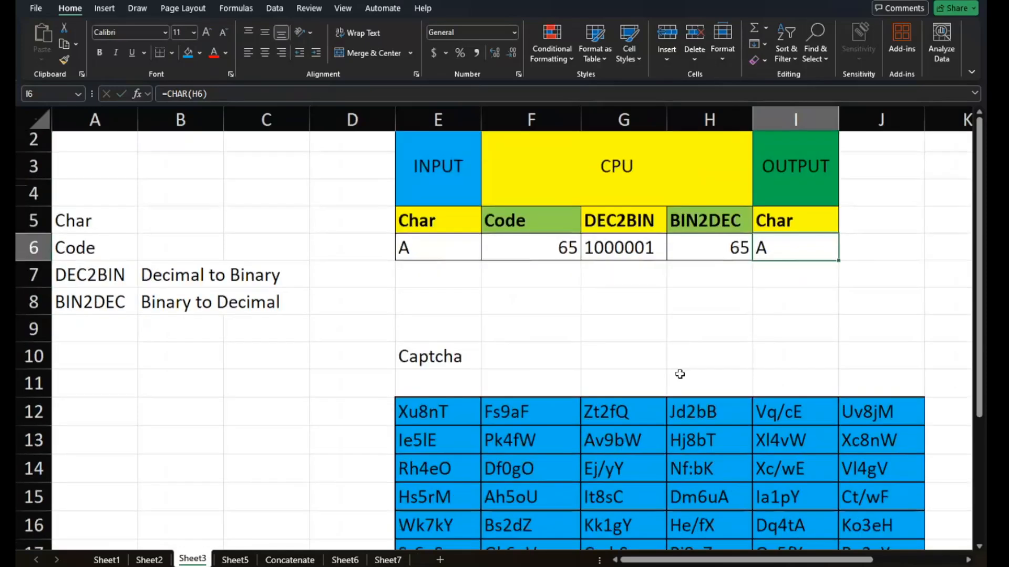
pyautogui.scroll(2, 679, 374)
pyautogui.hscroll(4, 679, 374)
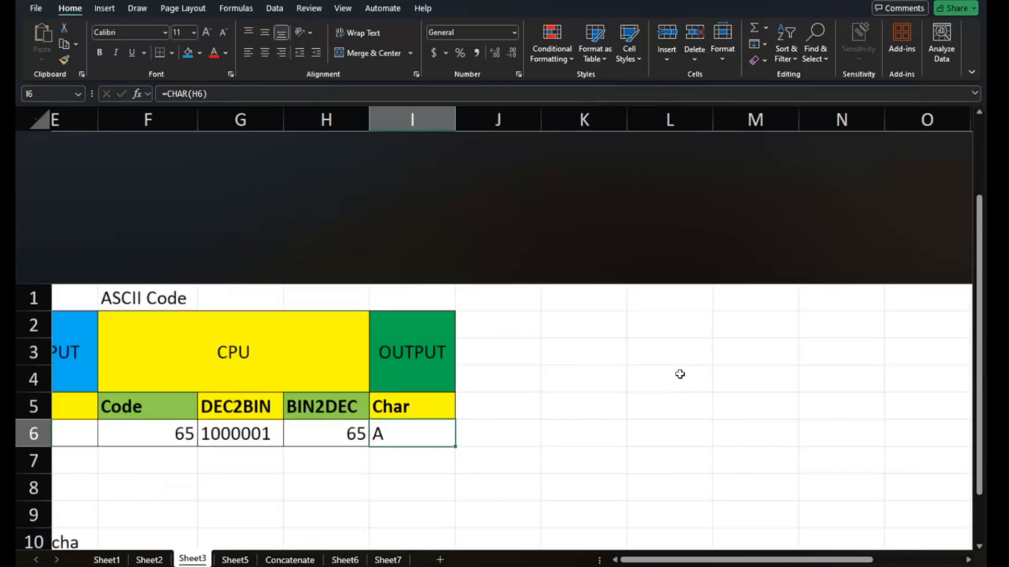
pyautogui.scroll(-2, 679, 374)
pyautogui.scroll(1, 679, 374)
pyautogui.hscroll(-1, 679, 374)
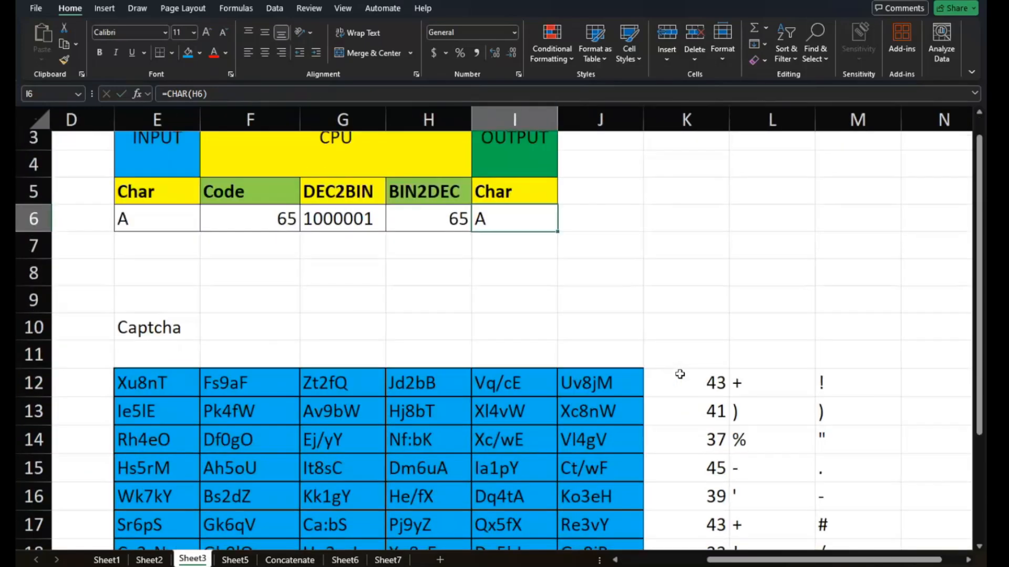
pyautogui.click(727, 202)
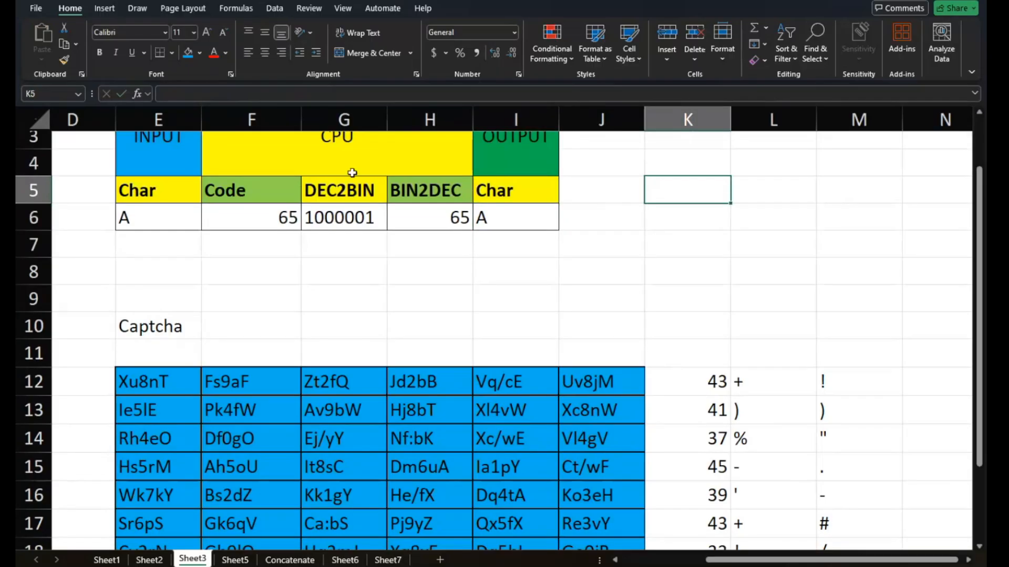
pyautogui.click(135, 215)
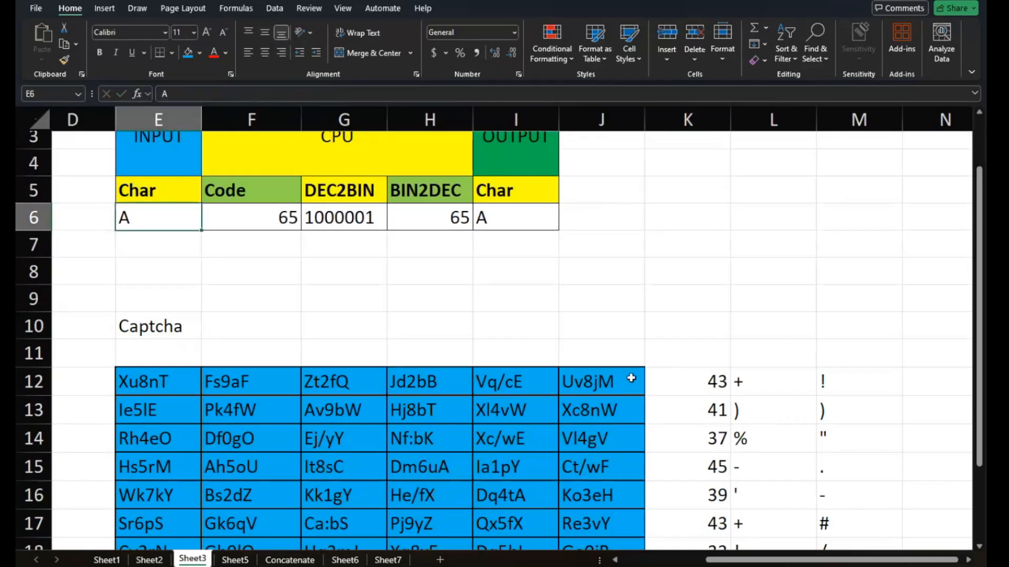
pyautogui.click(709, 378)
pyautogui.click(772, 383)
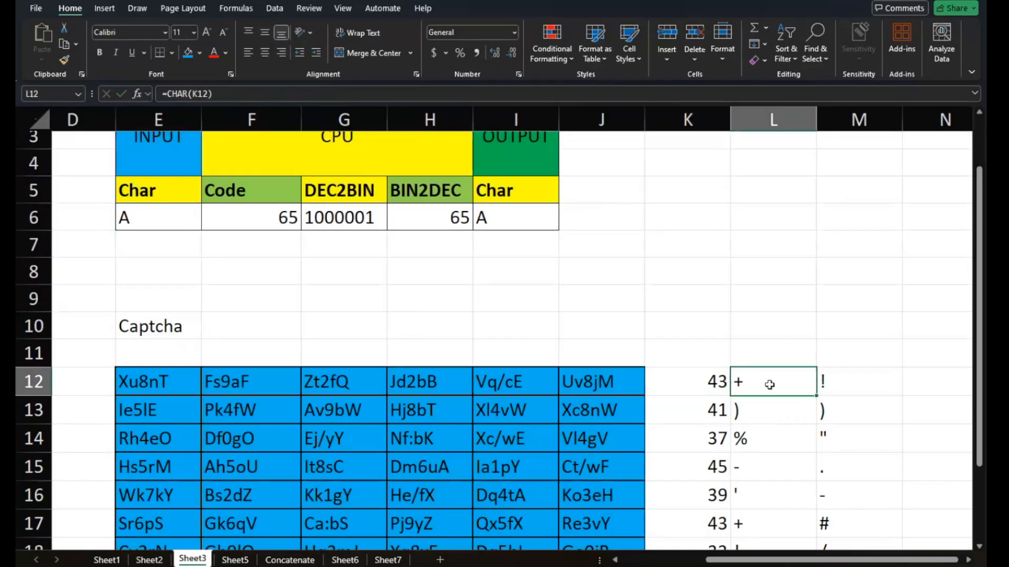
pyautogui.click(822, 384)
pyautogui.scroll(-2, 804, 411)
pyautogui.scroll(1, 804, 411)
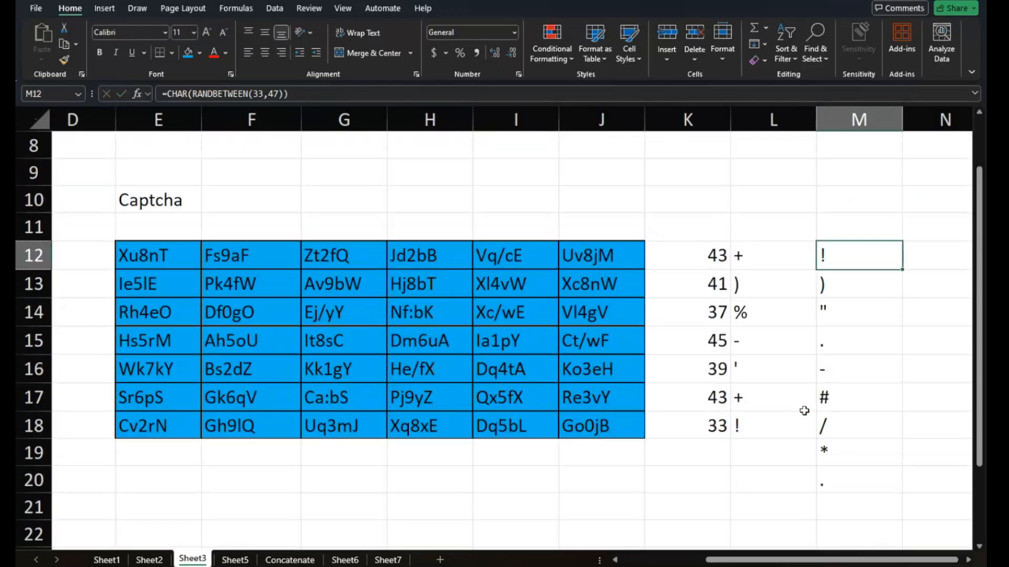
pyautogui.scroll(3, 804, 410)
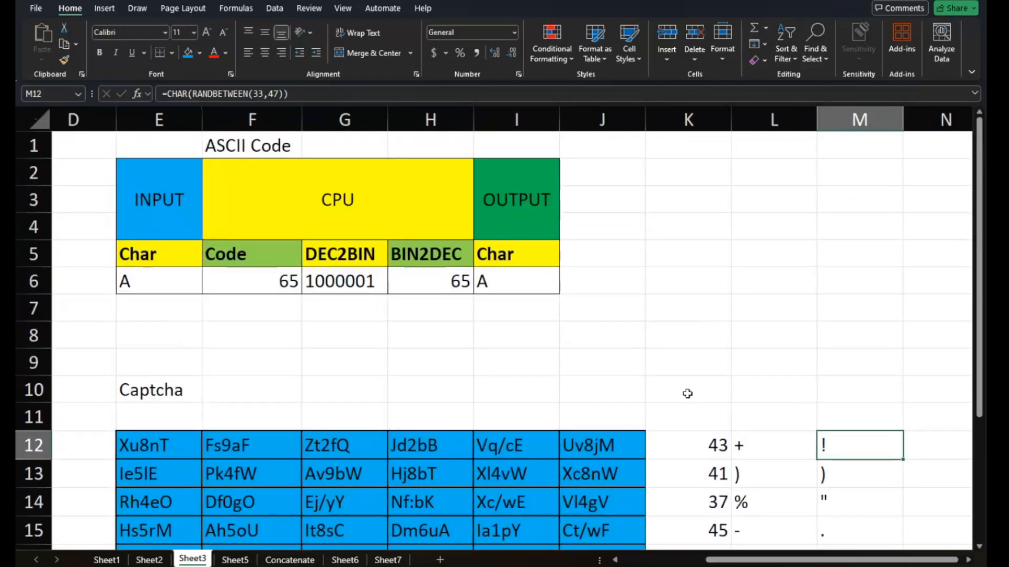
pyautogui.click(293, 288)
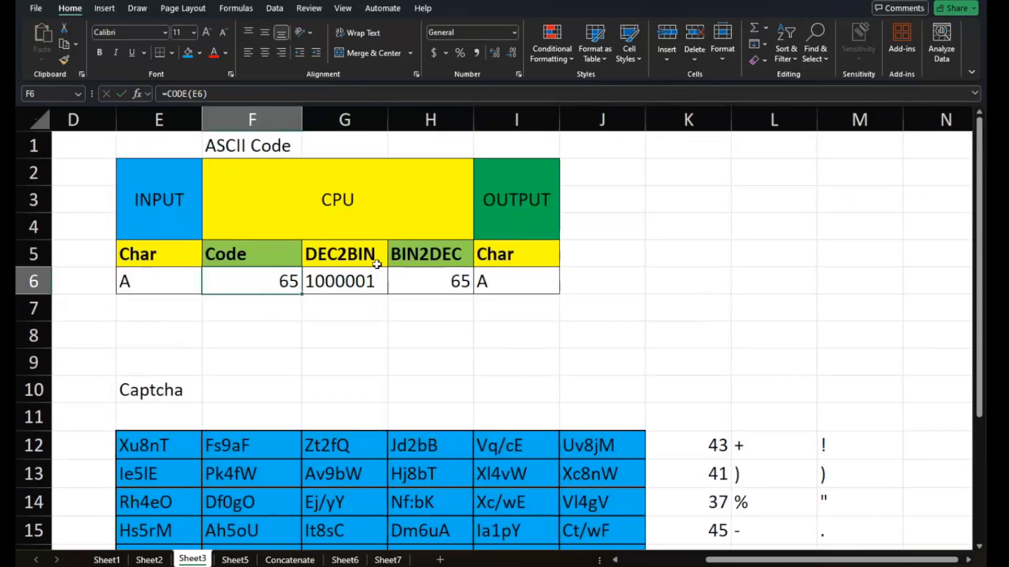
# Enter the sample characters A in L2 and a in L3
pyautogui.click(755, 164)
pyautogui.write('A')
pyautogui.press('Return')
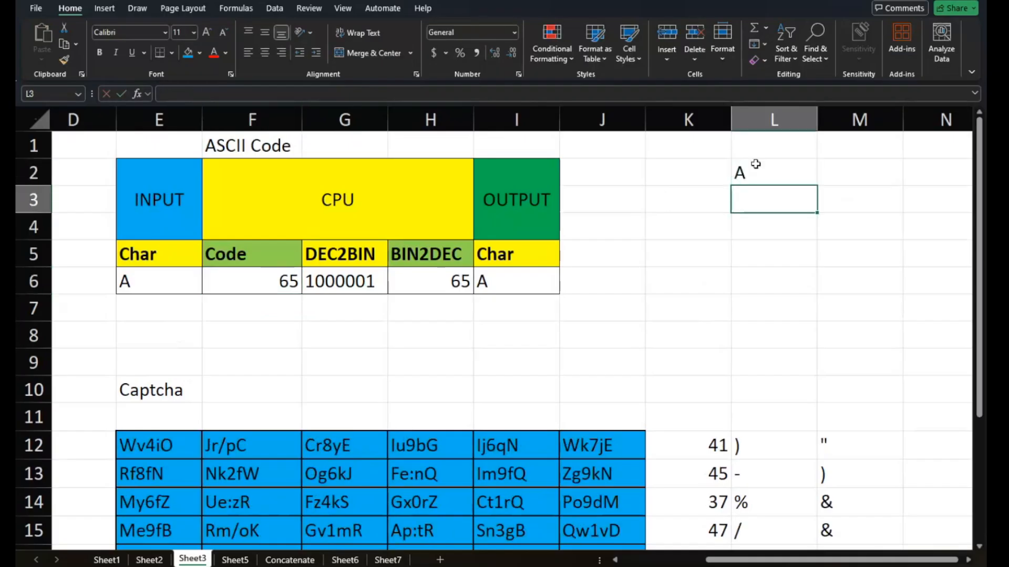
pyautogui.write('a')
pyautogui.press('Return')
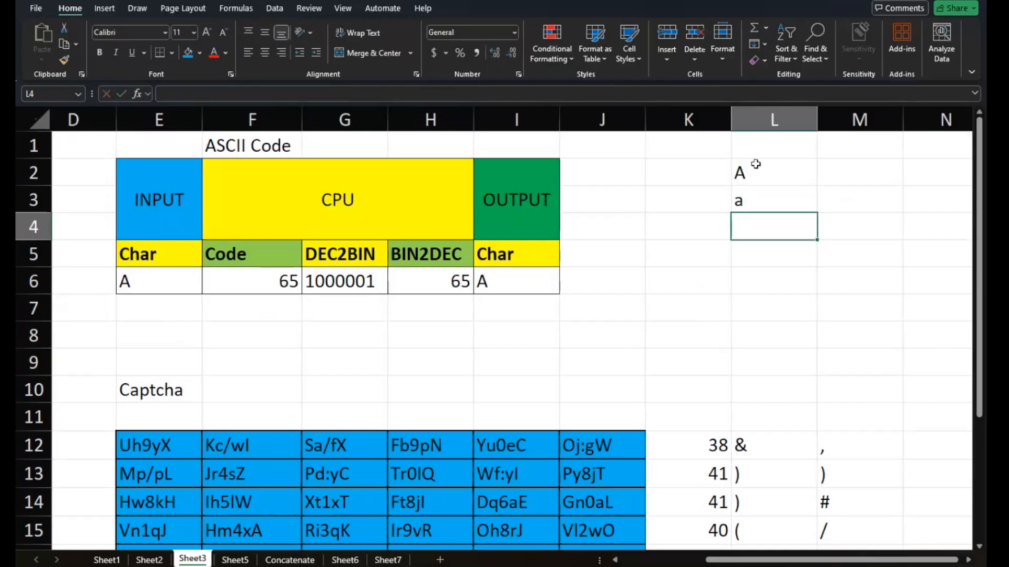
# Enter the formula =CODE(L2) in cell M2 and copy it down to M3
pyautogui.press('Up')
pyautogui.press('Up')
pyautogui.press('Right')
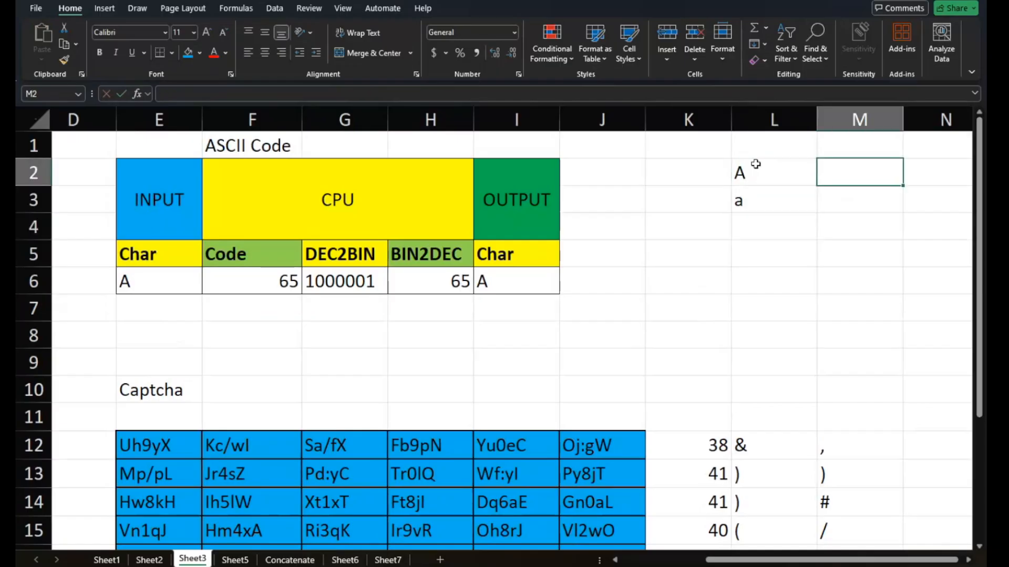
pyautogui.write('=code')
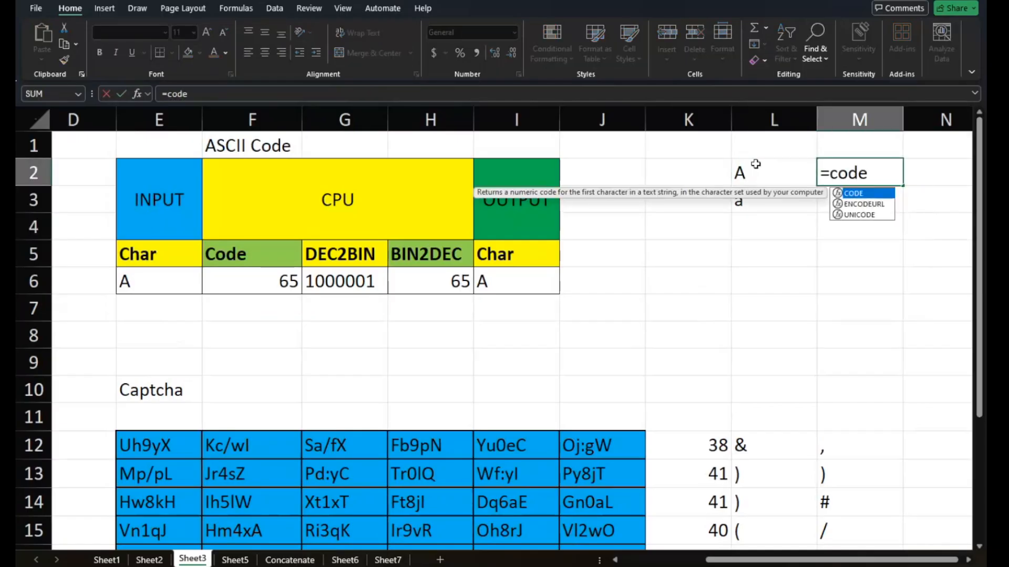
pyautogui.write('(')
pyautogui.press('Left')
pyautogui.write(')')
pyautogui.press('Return')
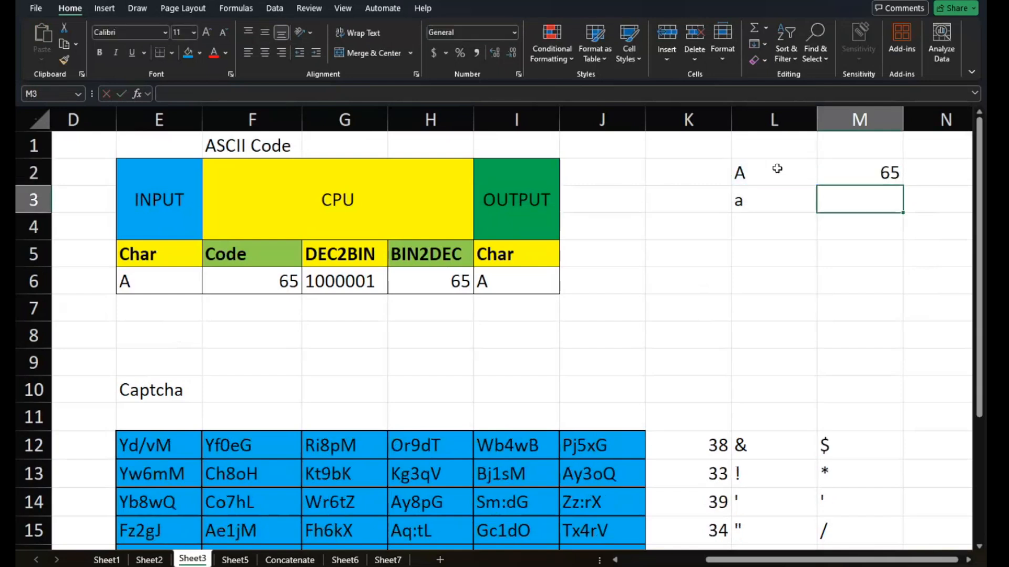
pyautogui.click(859, 179)
pyautogui.moveTo(903, 186); pyautogui.dragTo(903, 213)
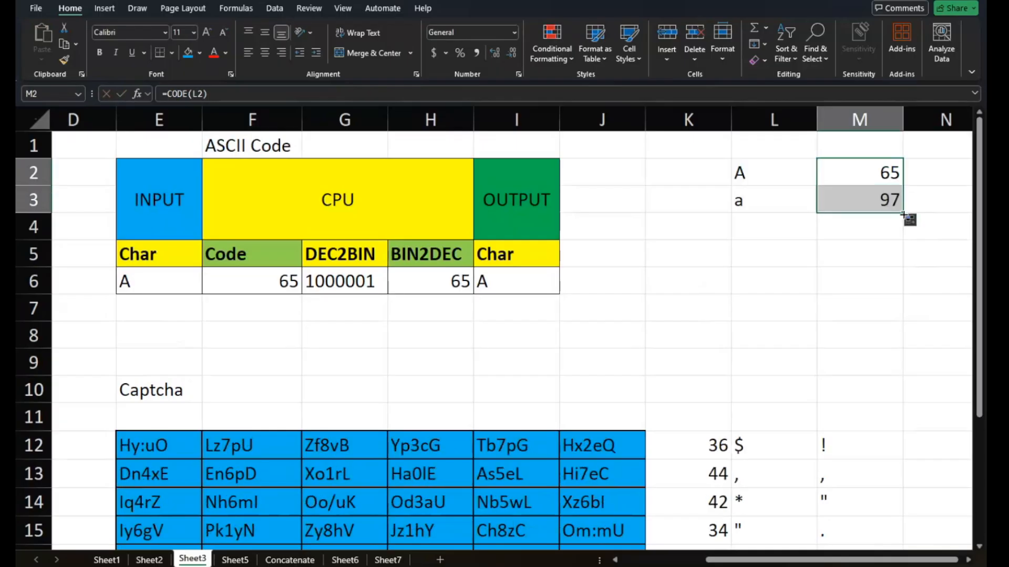
pyautogui.click(836, 243)
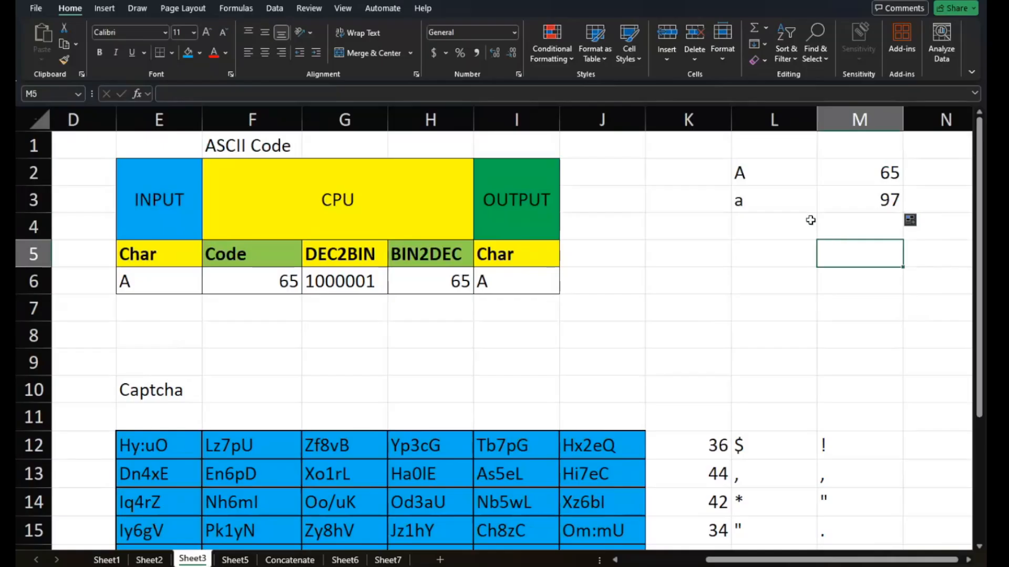
# Enter the sample characters B in L4, C in L5 and b in L6
pyautogui.doubleClick(773, 226)
pyautogui.write('B')
pyautogui.press('Return')
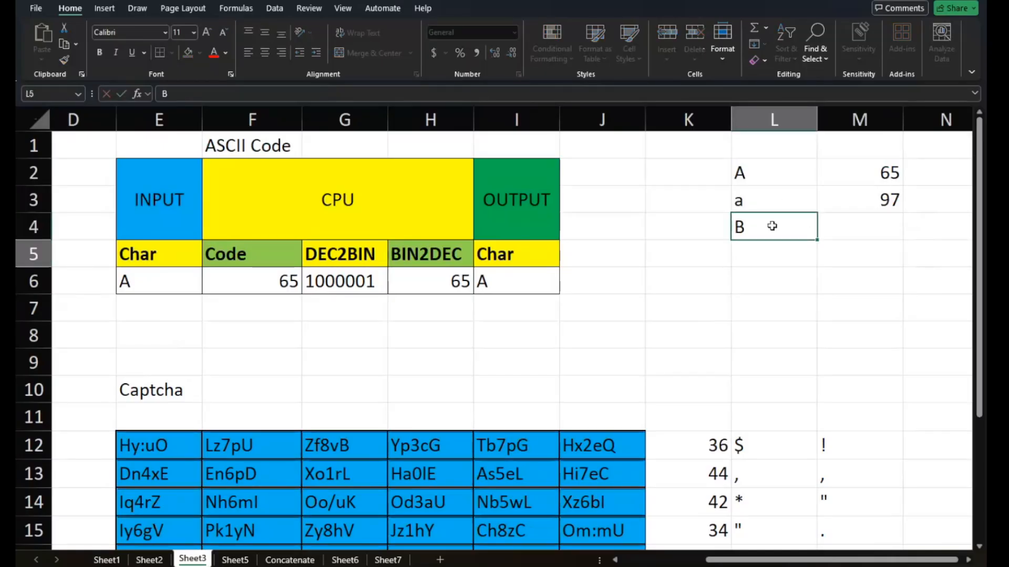
pyautogui.write('C')
pyautogui.press('Return')
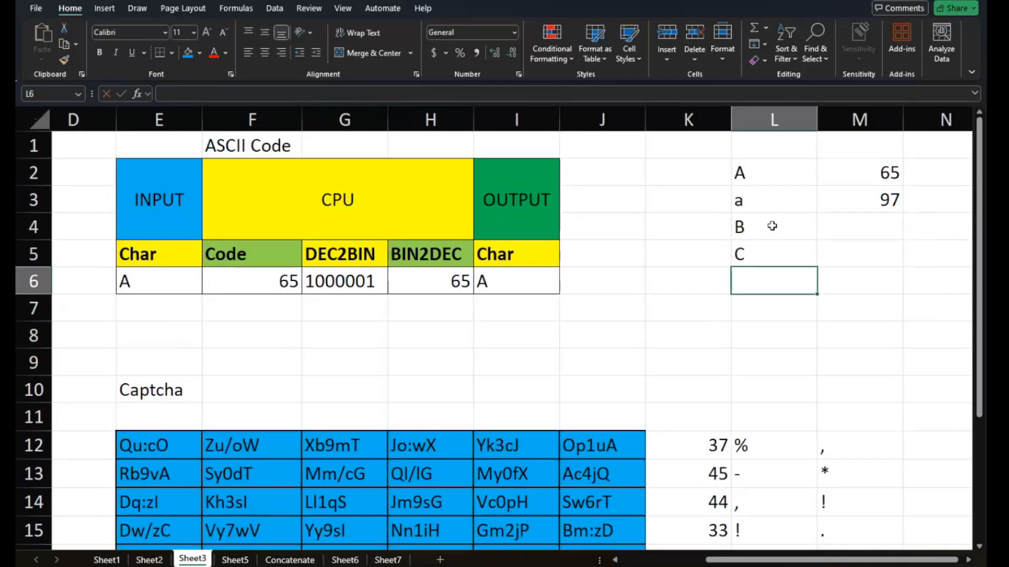
pyautogui.write('b')
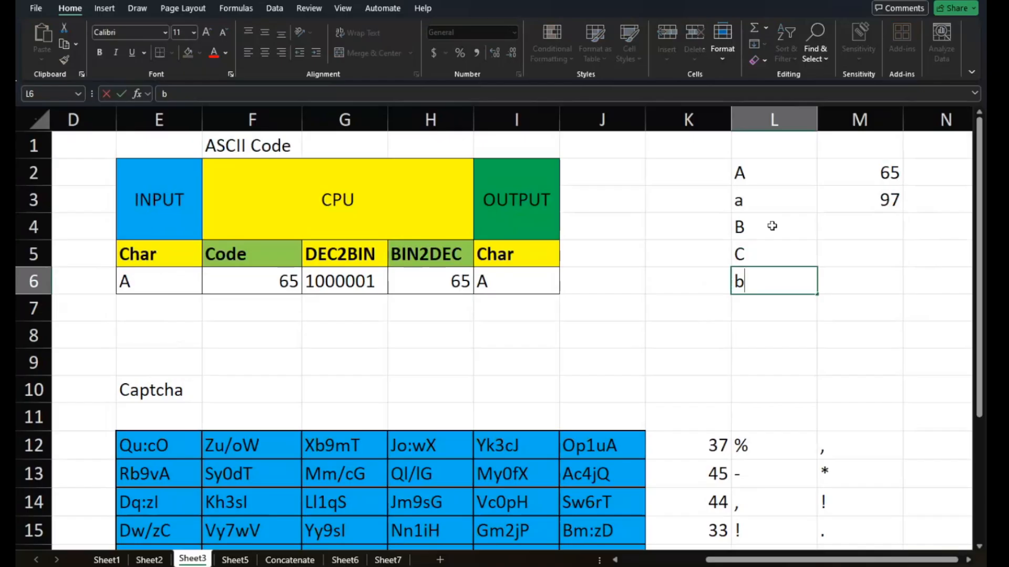
pyautogui.press('Tab')
# Copy the CODE formula from M3 down to M6 and compare the uppercase and lowercase letter codes
pyautogui.moveTo(874, 203); pyautogui.dragTo(895, 297)
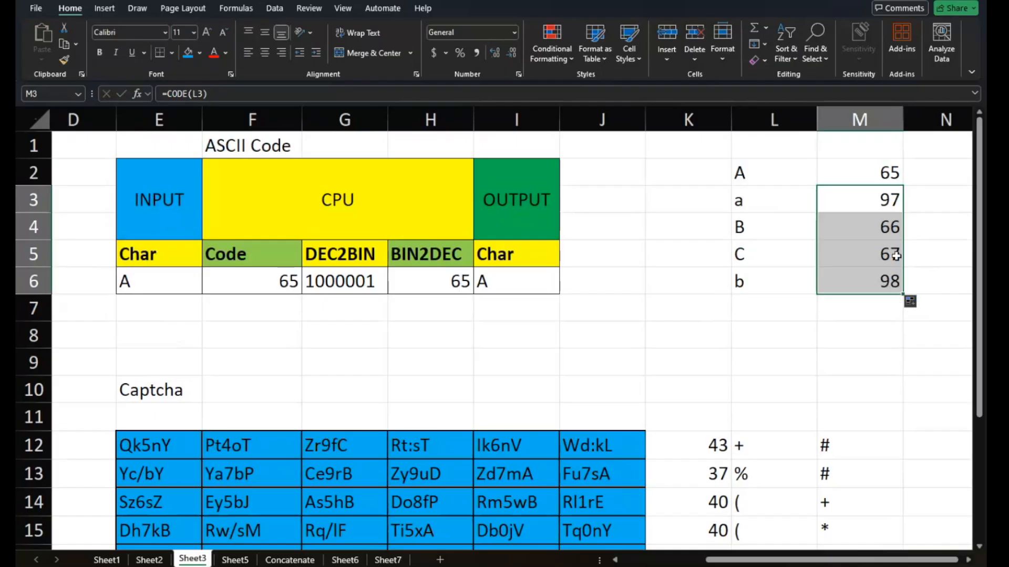
pyautogui.click(886, 227)
pyautogui.click(864, 282)
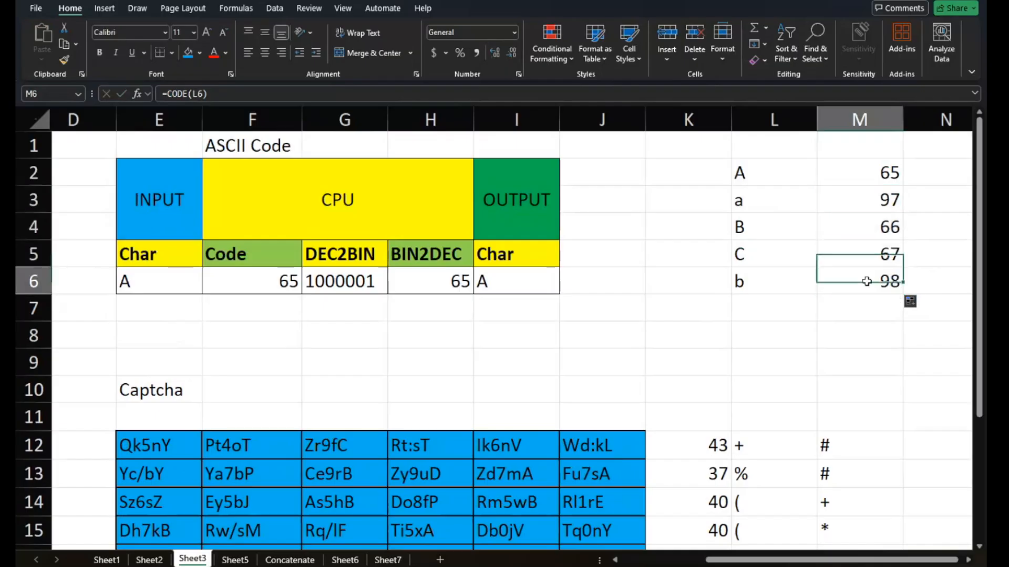
pyautogui.click(892, 207)
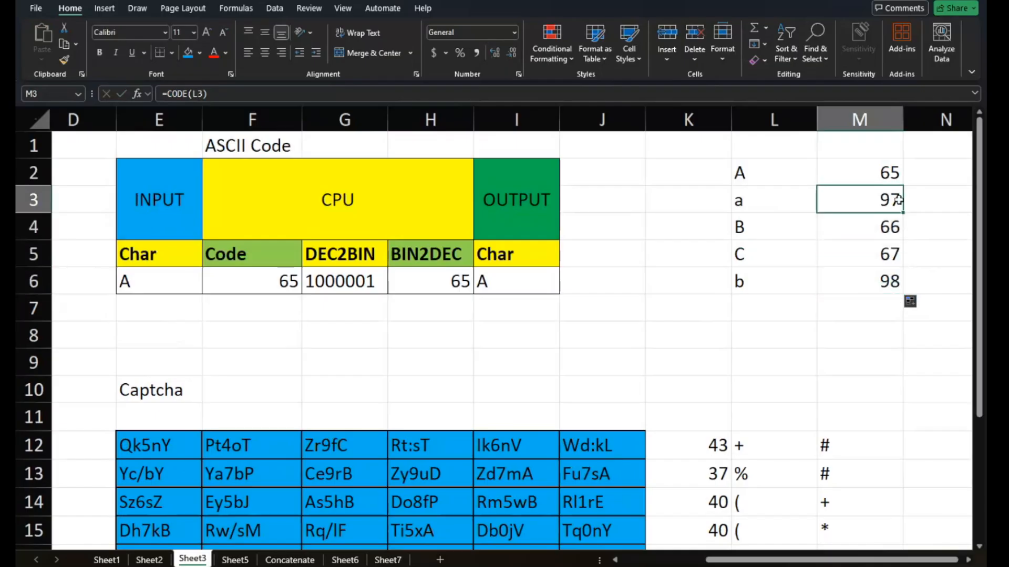
pyautogui.click(883, 276)
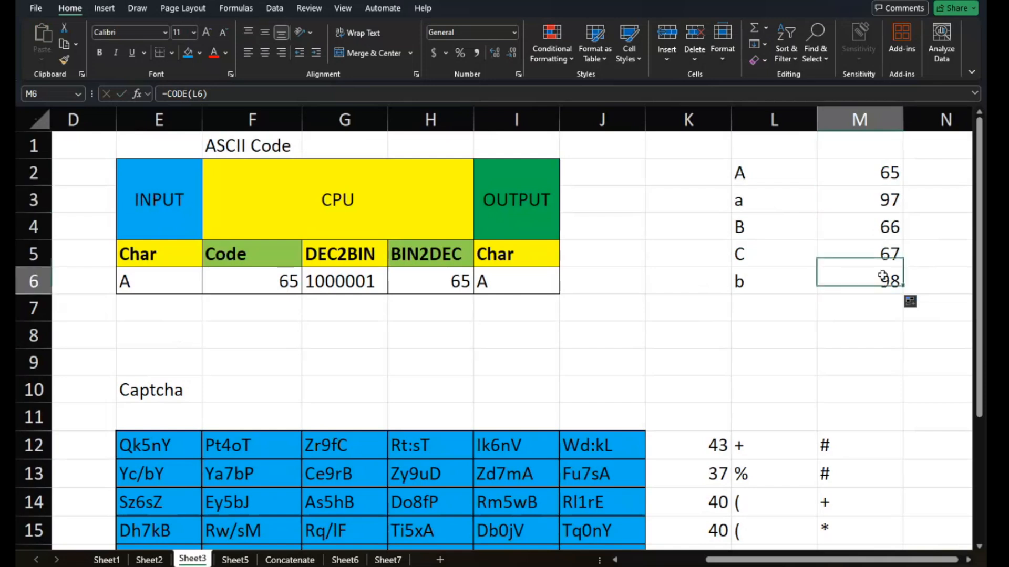
# Clear the sample characters and their codes from L3:M6, keeping only the row 2 example
pyautogui.hscroll(2, 883, 277)
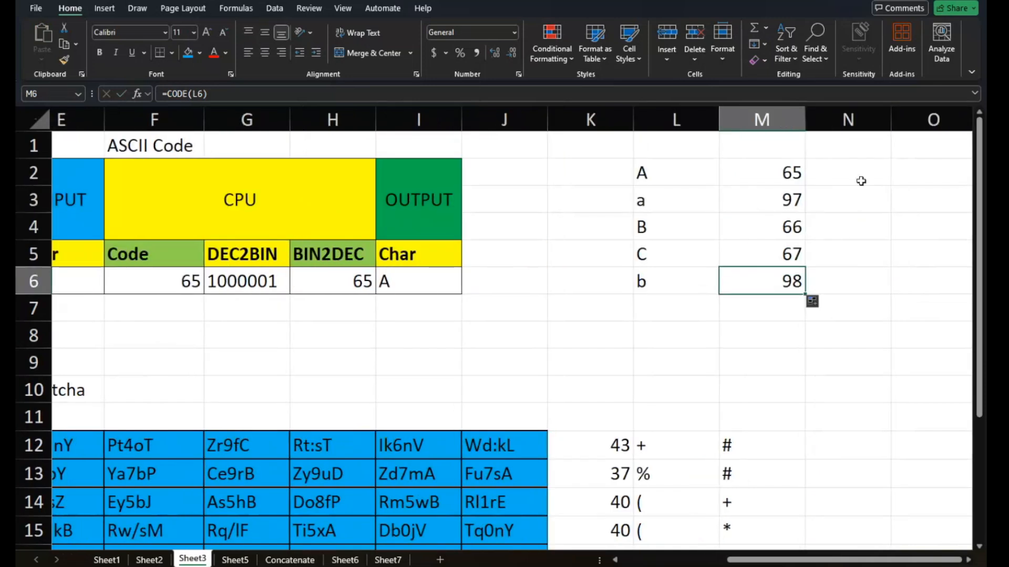
pyautogui.moveTo(686, 196); pyautogui.dragTo(768, 270)
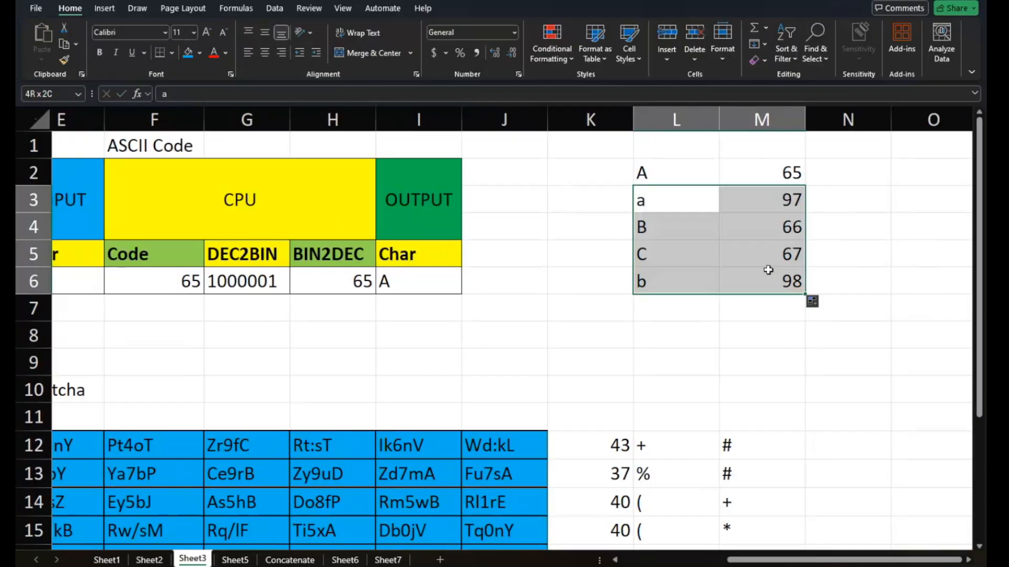
pyautogui.press('Delete')
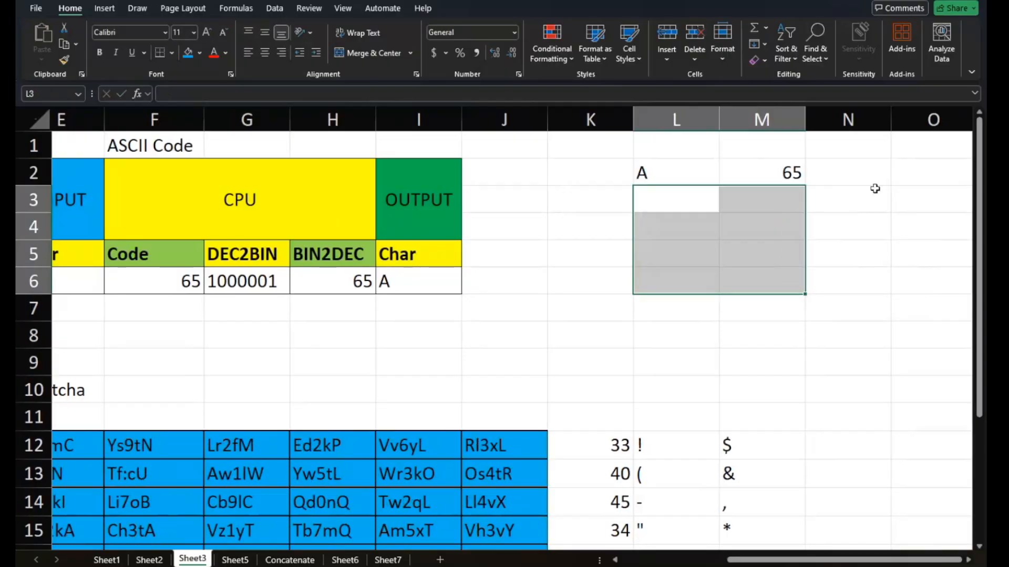
# Enter the lowercase sample character a in cell N2
pyautogui.hscroll(3, 875, 189)
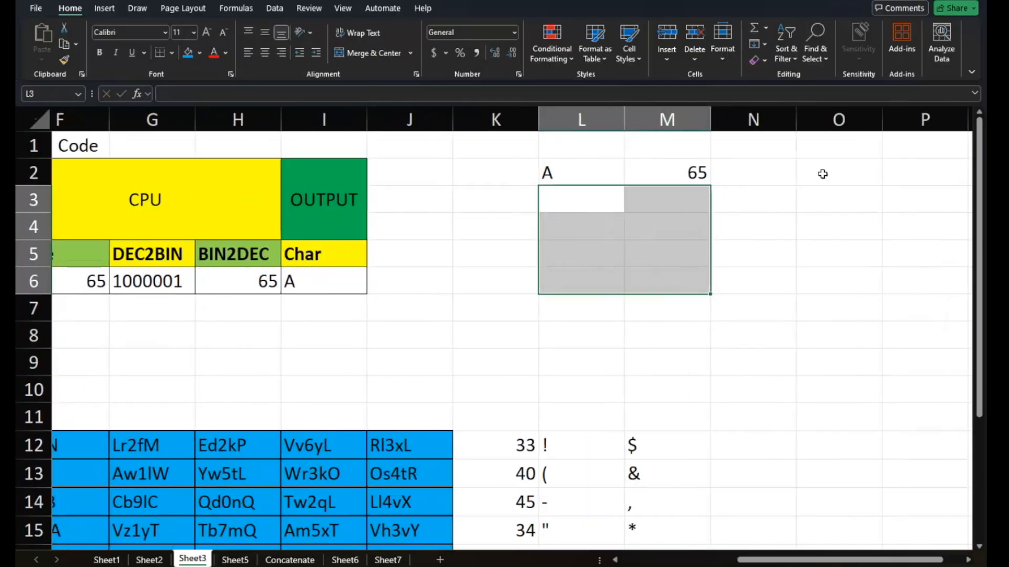
pyautogui.click(822, 174)
pyautogui.click(786, 169)
pyautogui.write('a')
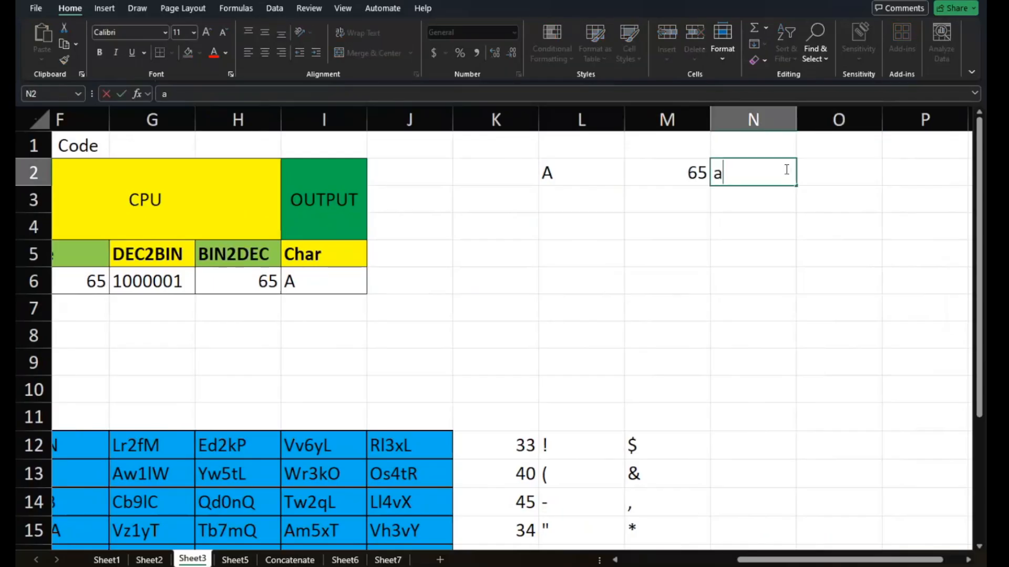
# Enter the formula =CODE(N2) in cell O2
pyautogui.click(833, 171)
pyautogui.doubleClick(835, 171)
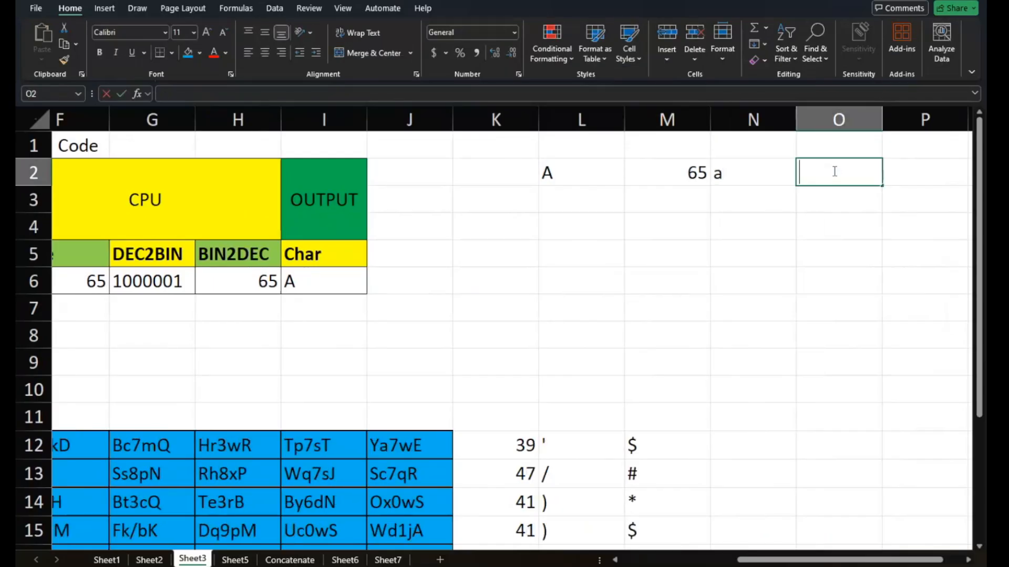
pyautogui.write('=code(')
pyautogui.press('Left')
pyautogui.write('_')
pyautogui.press('BackSpace')
pyautogui.write(')')
pyautogui.press('Return')
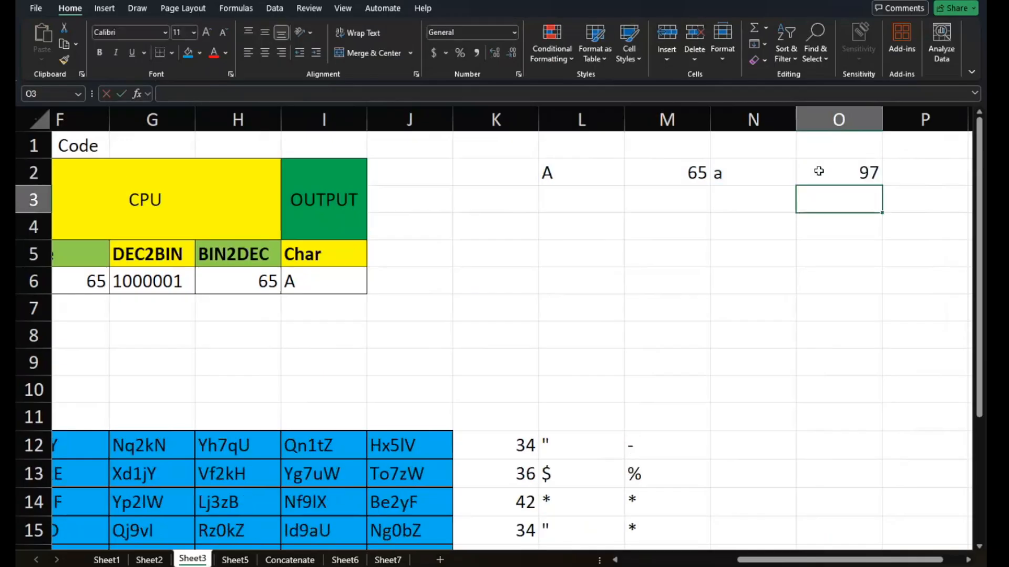
# Fill L2:M2 down to row 21, and replace the characters in L3 and L4 with B and C
pyautogui.moveTo(592, 169); pyautogui.dragTo(710, 521)
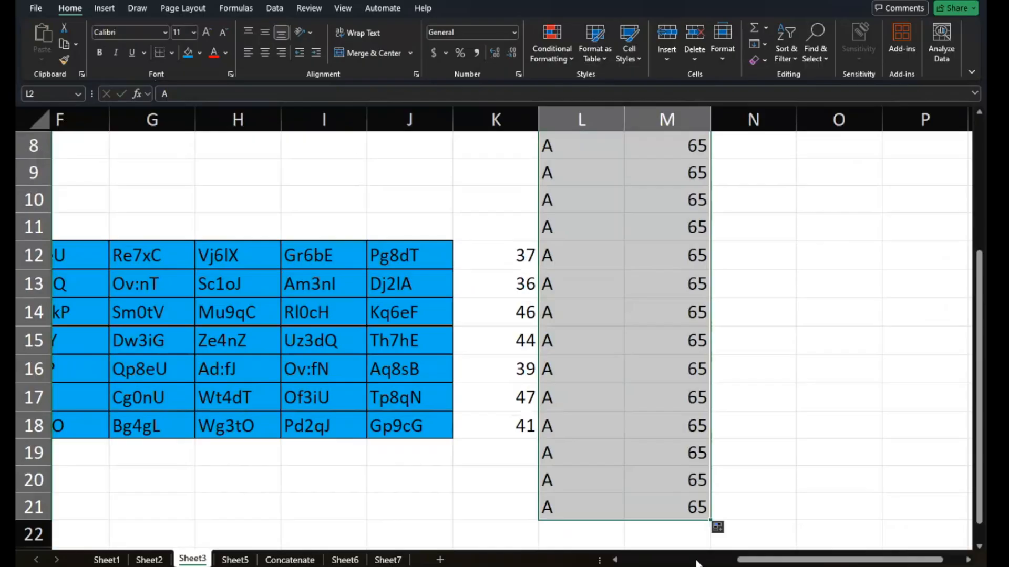
pyautogui.scroll(3, 680, 455)
pyautogui.click(579, 190)
pyautogui.write('B')
pyautogui.press('Return')
pyautogui.write('C')
pyautogui.press('Return')
# Fill the A, B, C pattern from L2:L4 down column L to row 21 and examine the repeated letters with their codes
pyautogui.moveTo(582, 183); pyautogui.dragTo(621, 235)
pyautogui.doubleClick(621, 235)
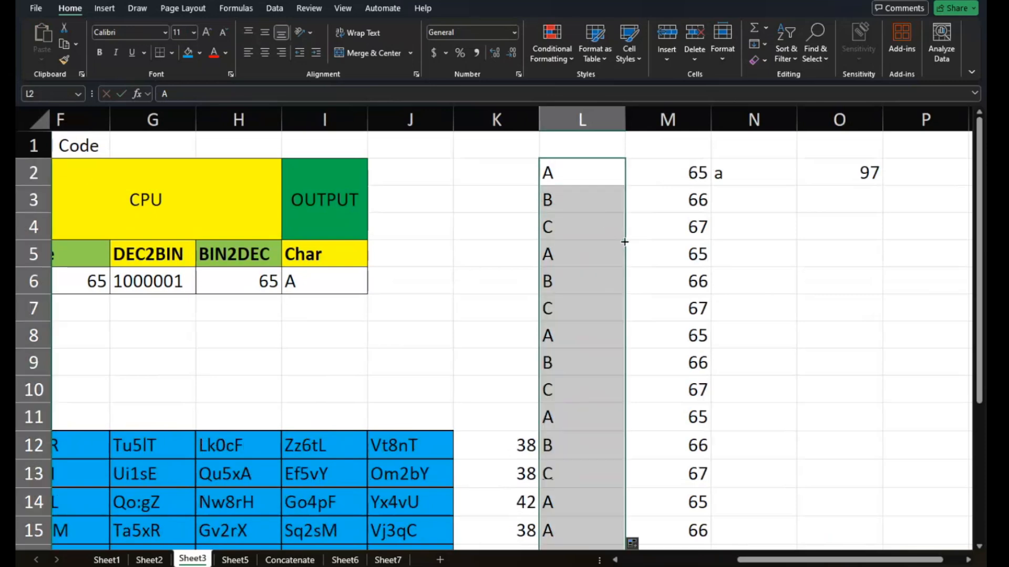
pyautogui.scroll(-4, 623, 243)
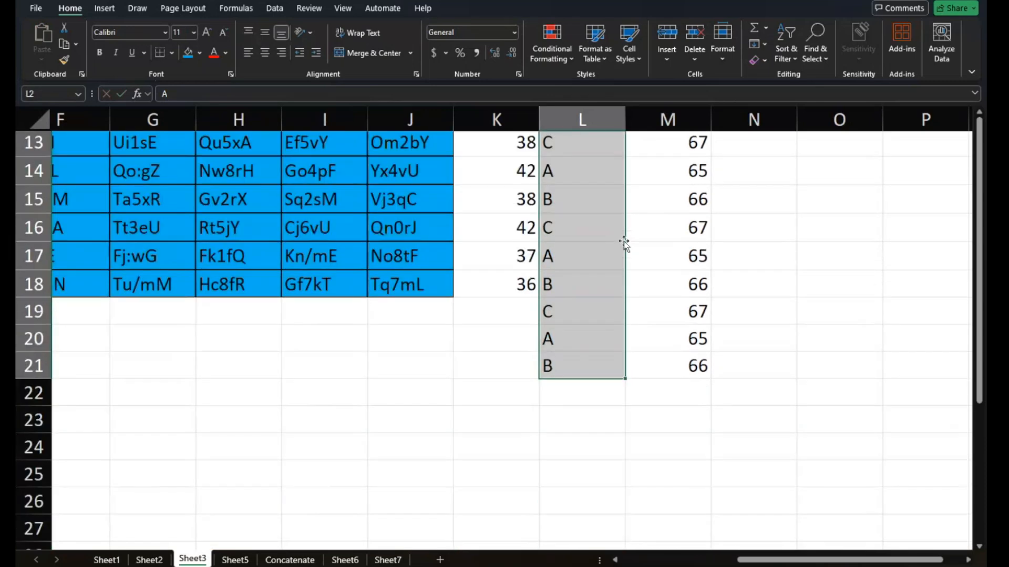
pyautogui.scroll(4, 623, 243)
pyautogui.moveTo(592, 172); pyautogui.dragTo(581, 222)
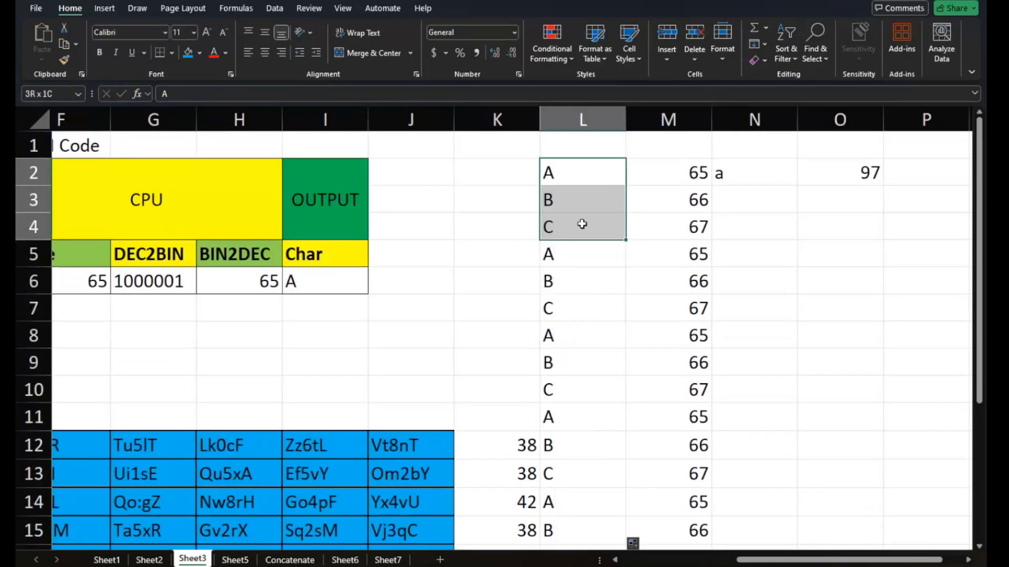
pyautogui.click(574, 256)
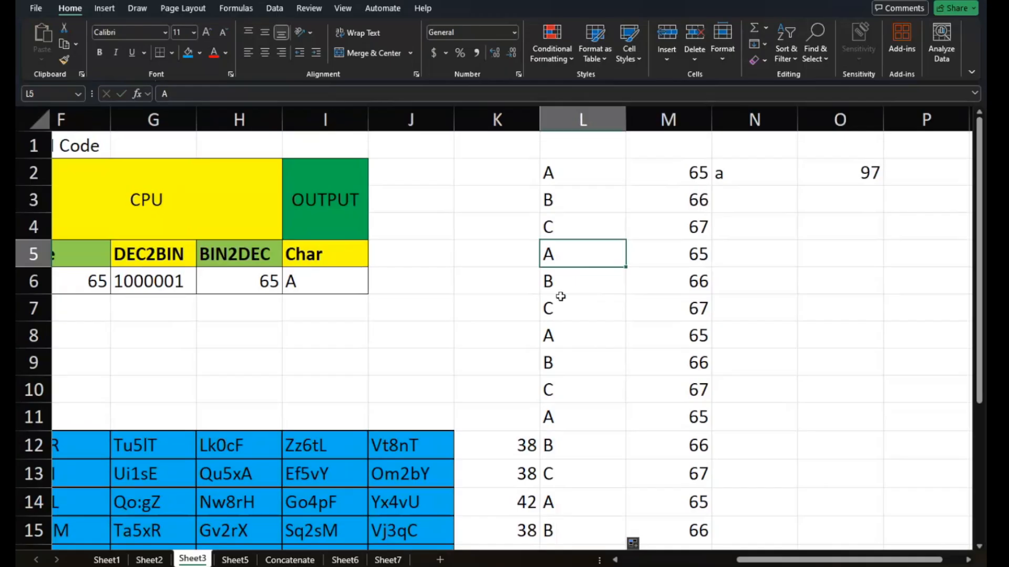
pyautogui.moveTo(565, 252); pyautogui.dragTo(676, 436)
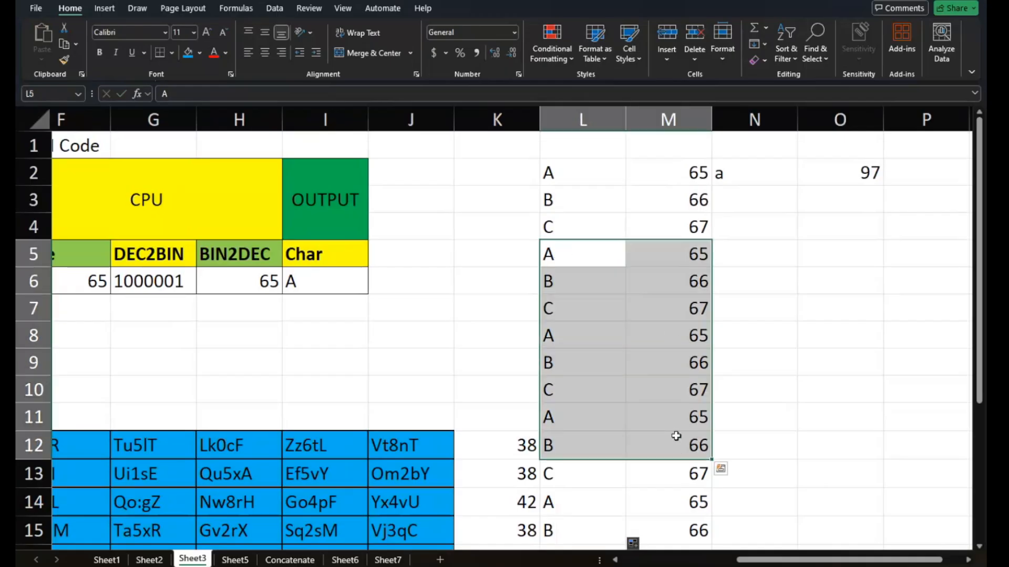
# Undo the A, B, C pattern fill, the B and C entries, and the fill of L2:M2
pyautogui.hotkey('ctrl', 'z')
pyautogui.hotkey('ctrl', 'z')
pyautogui.hotkey('ctrl', 'z')
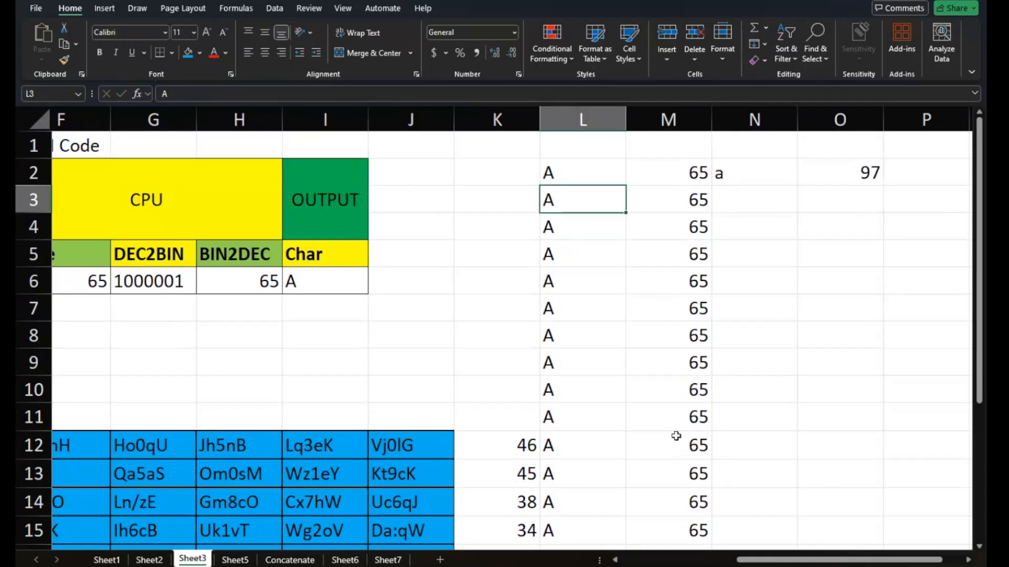
pyautogui.hotkey('ctrl', 'z')
pyautogui.click(749, 303)
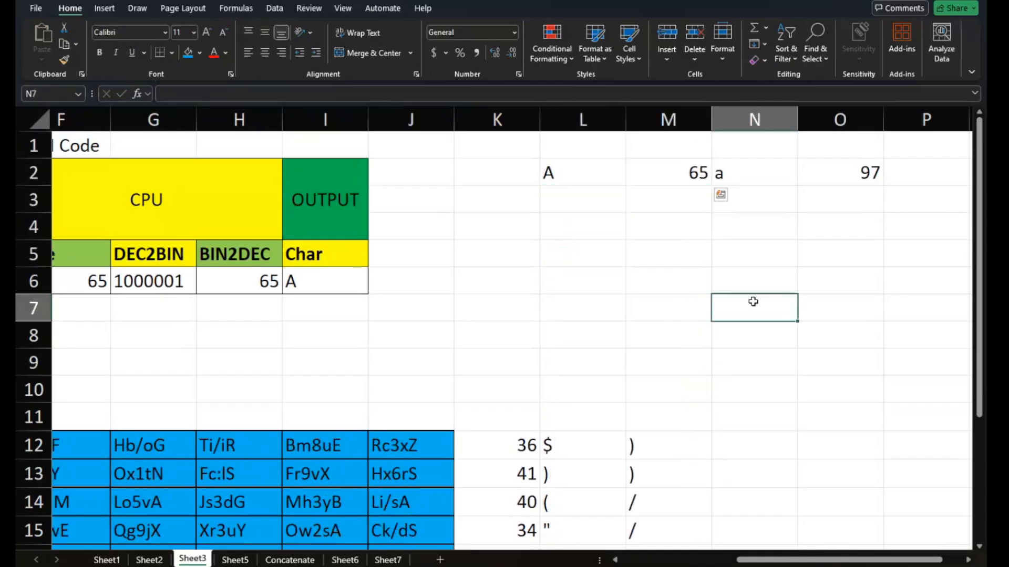
# Enter the sample digit 1 in cell L4
pyautogui.click(580, 225)
pyautogui.write('1')
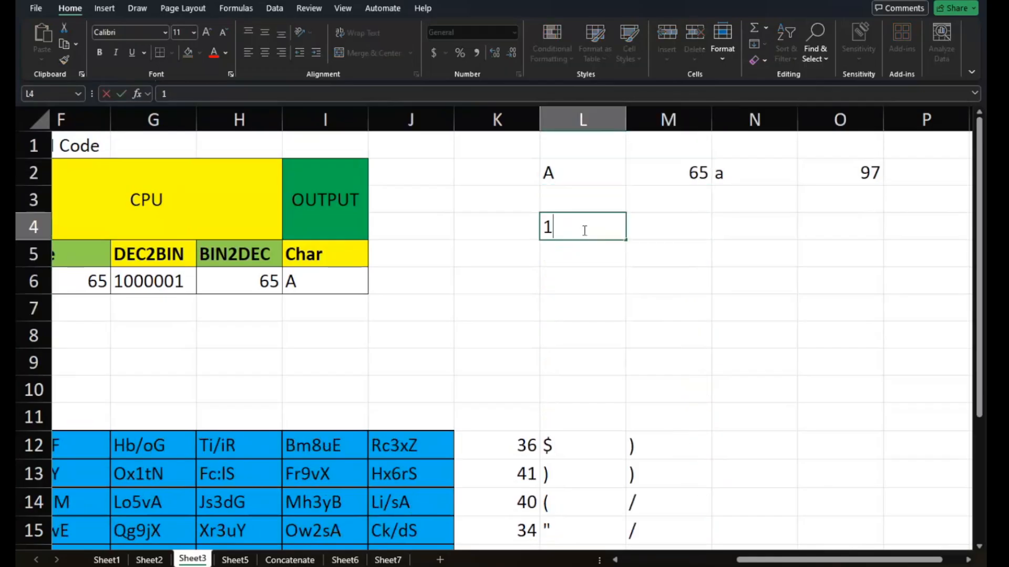
pyautogui.press('Return')
# Enter the formula =CODE(L4) in cell M4 and check its result
pyautogui.click(583, 230)
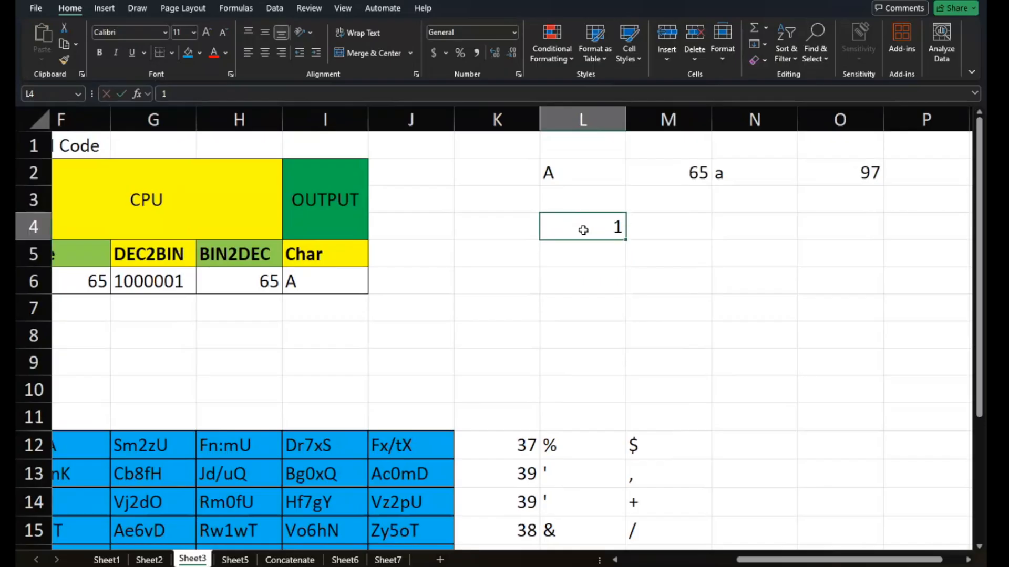
pyautogui.press('Right')
pyautogui.write('=co')
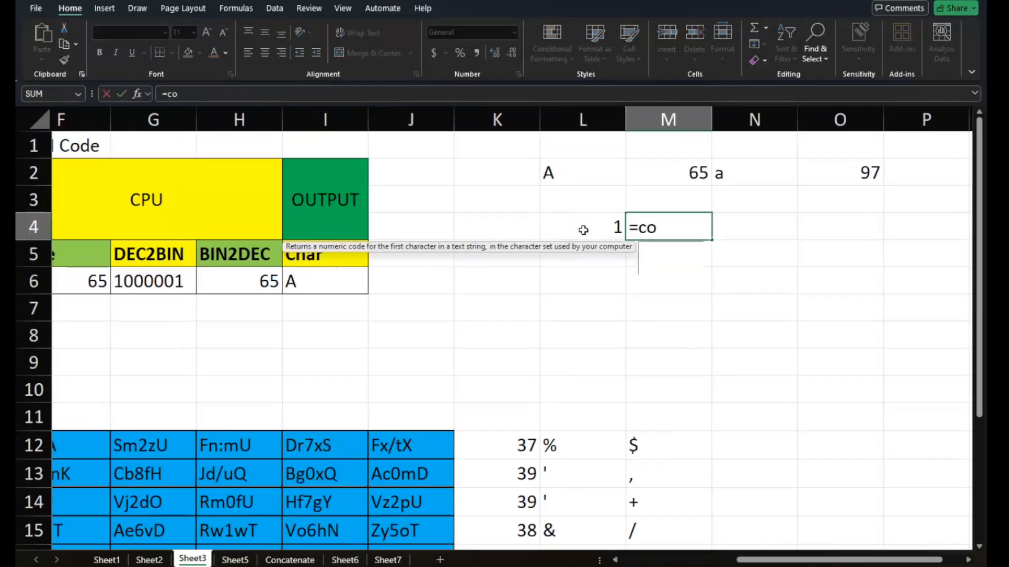
pyautogui.write('de(')
pyautogui.click(583, 230)
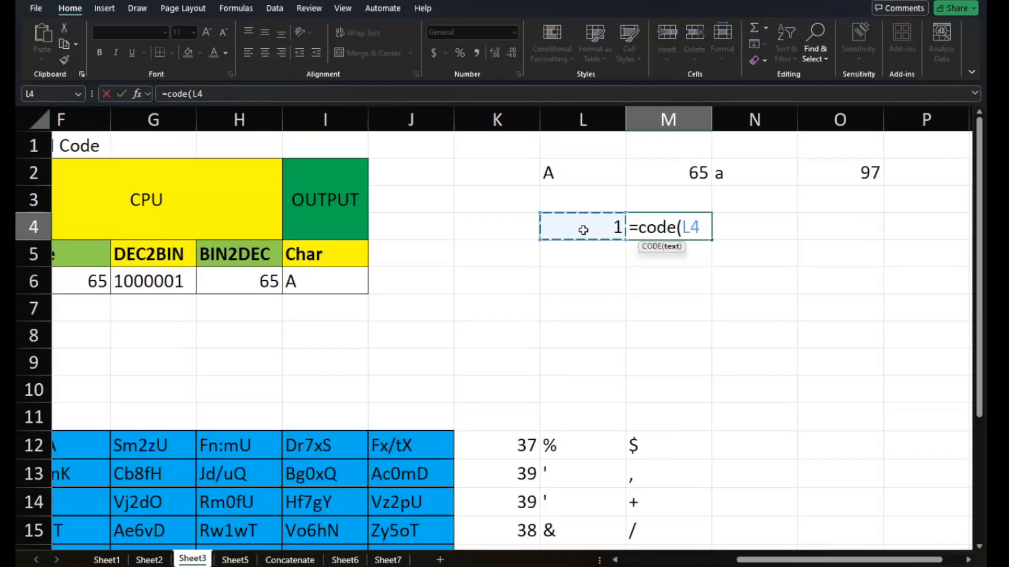
pyautogui.write(')')
pyautogui.press('Return')
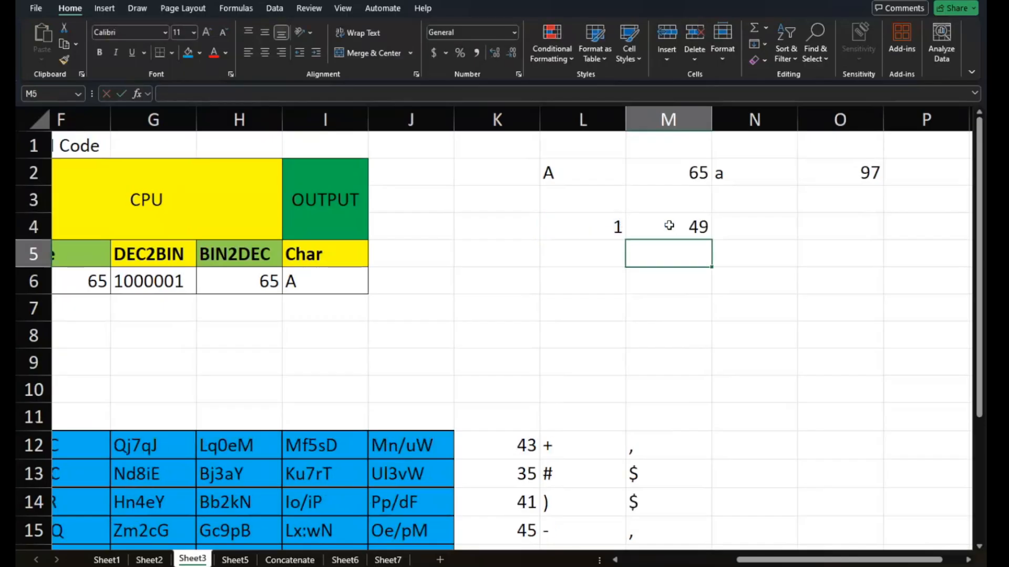
pyautogui.click(688, 224)
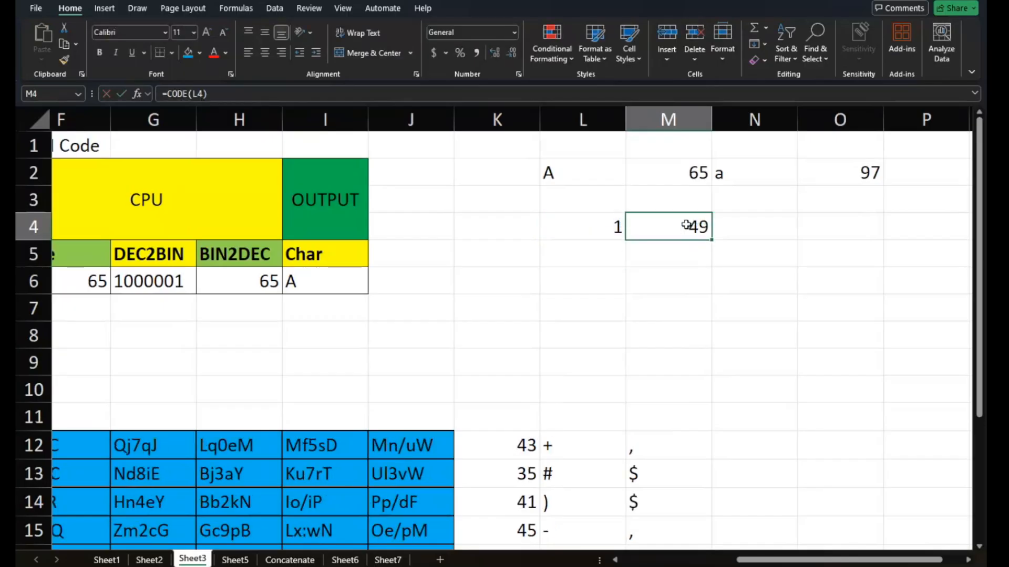
# Enter the symbol ! in L5 and copy the CODE formula from M4 down to M5
pyautogui.click(590, 261)
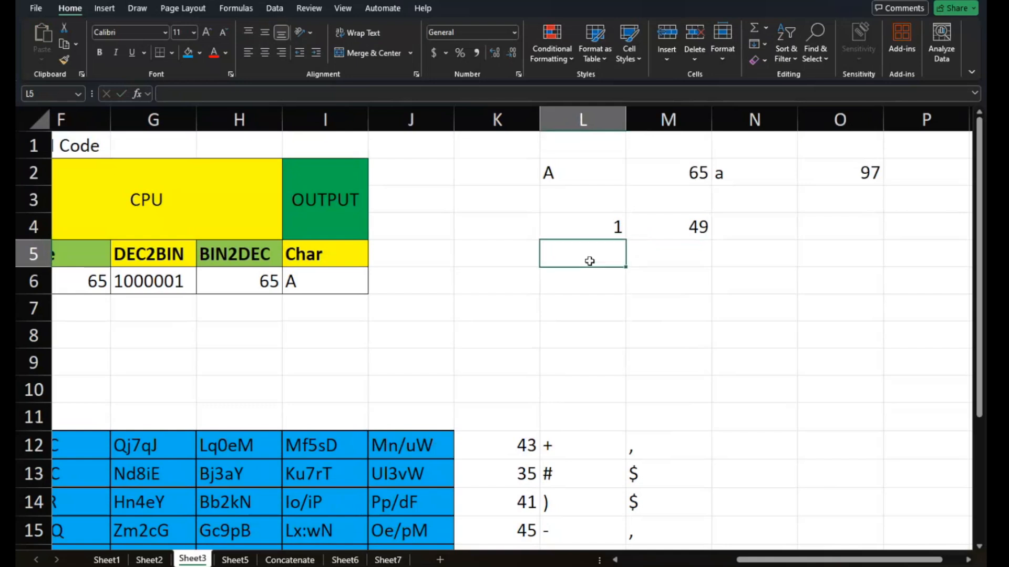
pyautogui.write('!')
pyautogui.press('Return')
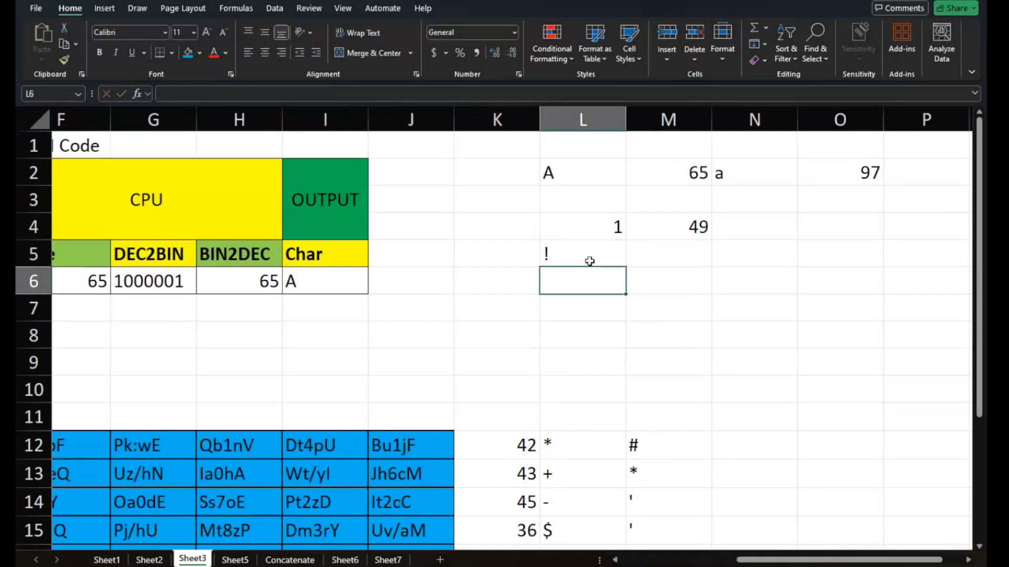
pyautogui.press('Up')
pyautogui.press('Right')
pyautogui.click(648, 228)
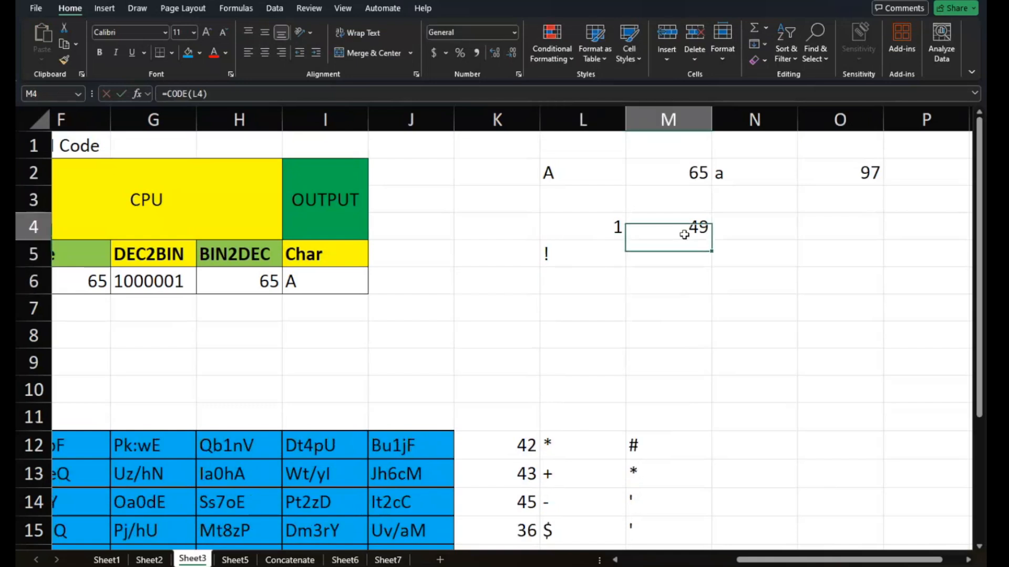
pyautogui.moveTo(711, 241); pyautogui.dragTo(710, 265)
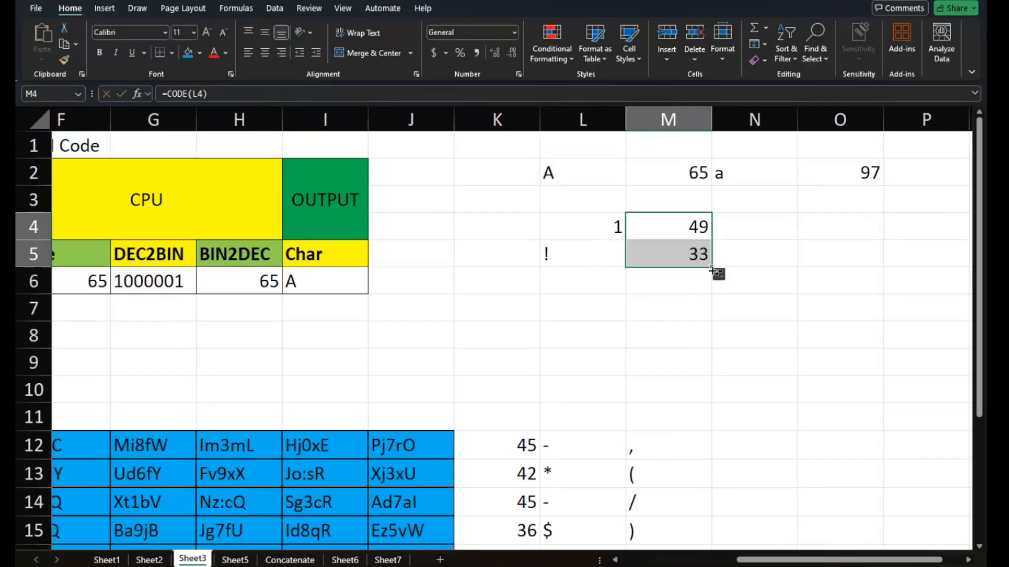
pyautogui.click(660, 256)
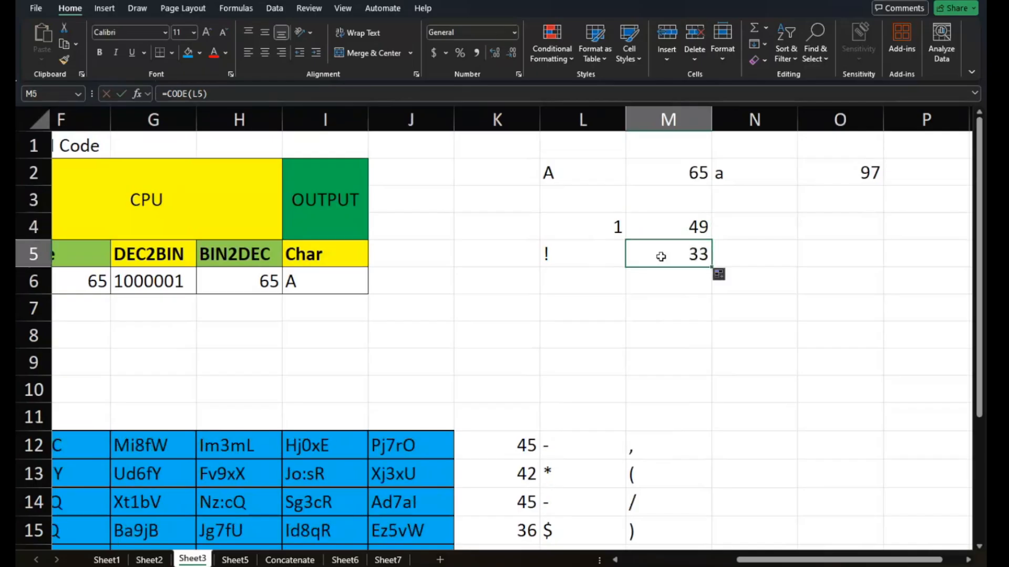
# Label the sample columns by entering the headers Char in L1 and Code in M1
pyautogui.click(567, 164)
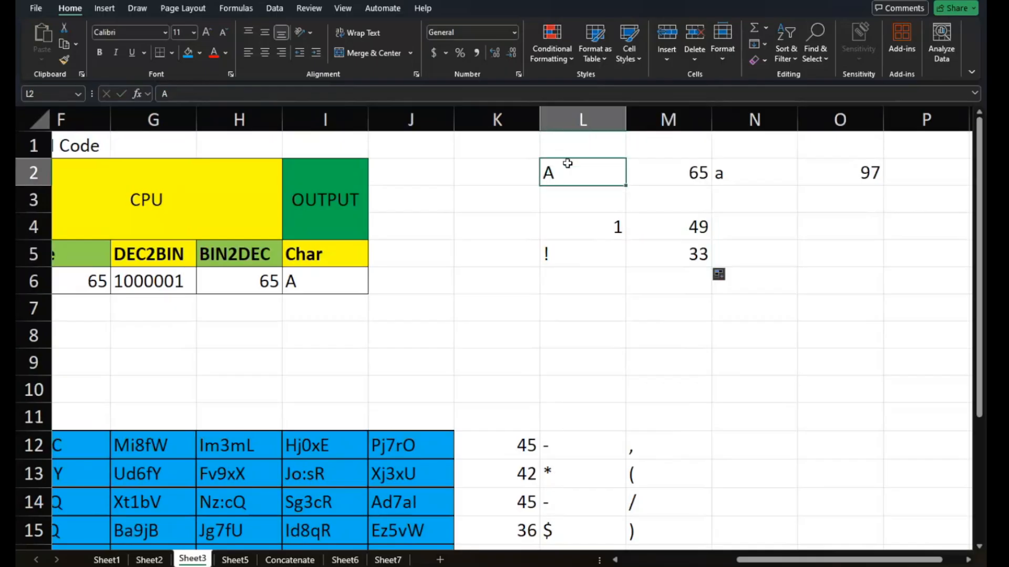
pyautogui.click(573, 150)
pyautogui.write('CHa')
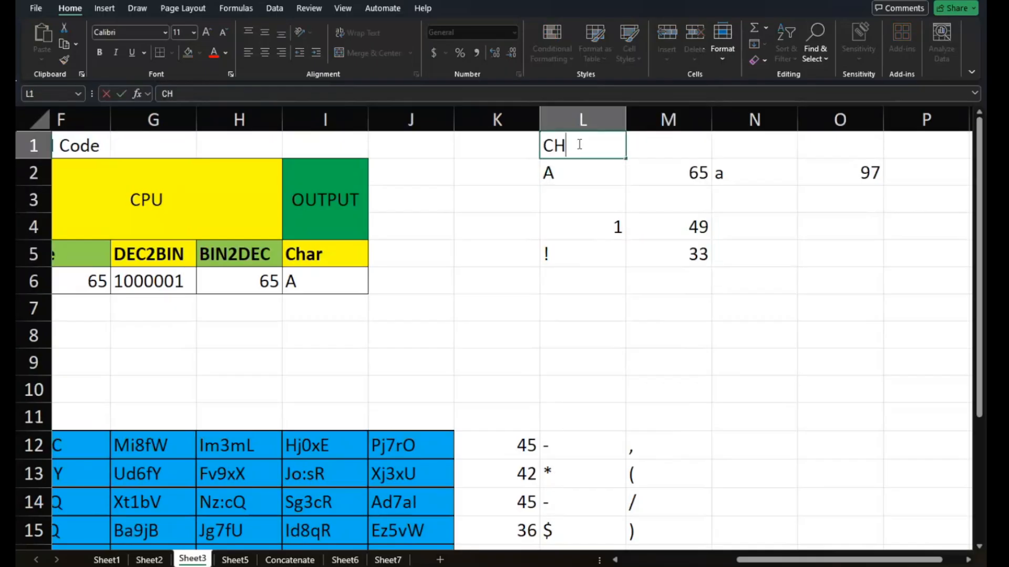
pyautogui.press('BackSpace')
pyautogui.press('BackSpace')
pyautogui.write('har')
pyautogui.press('Tab')
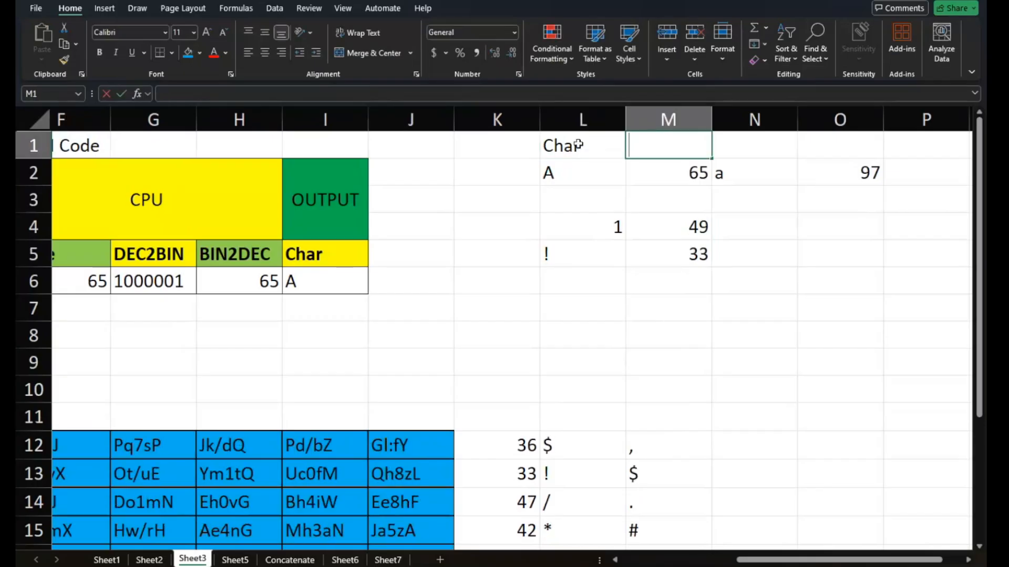
pyautogui.write('COde')
pyautogui.press('Return')
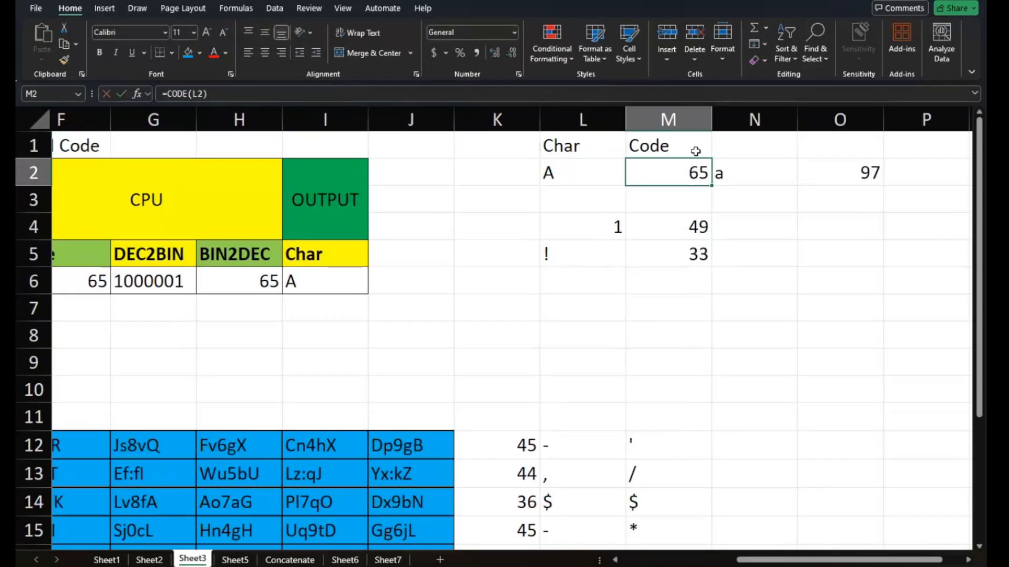
# Move the lowercase a and its code from N2:O2 to L6:M6, below the other samples
pyautogui.moveTo(744, 173); pyautogui.dragTo(820, 177)
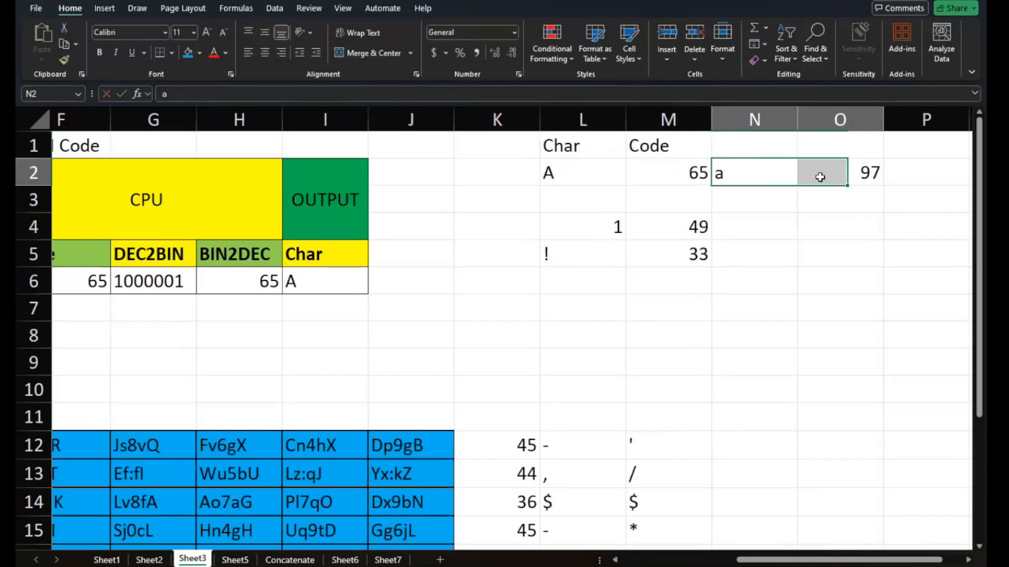
pyautogui.hotkey('ctrl', 'c')
pyautogui.click(589, 272)
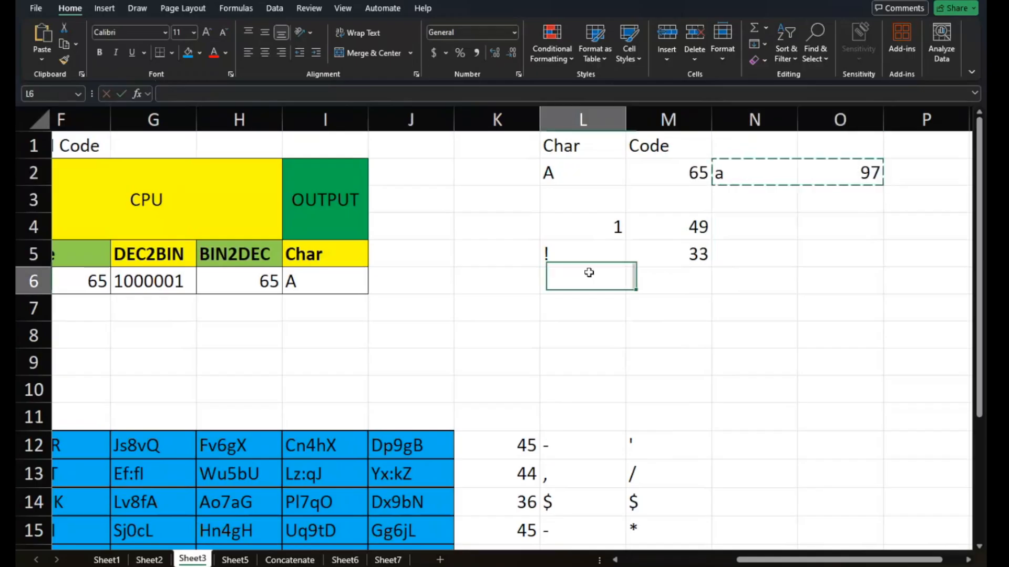
pyautogui.hotkey('ctrl', 'v')
pyautogui.click(743, 237)
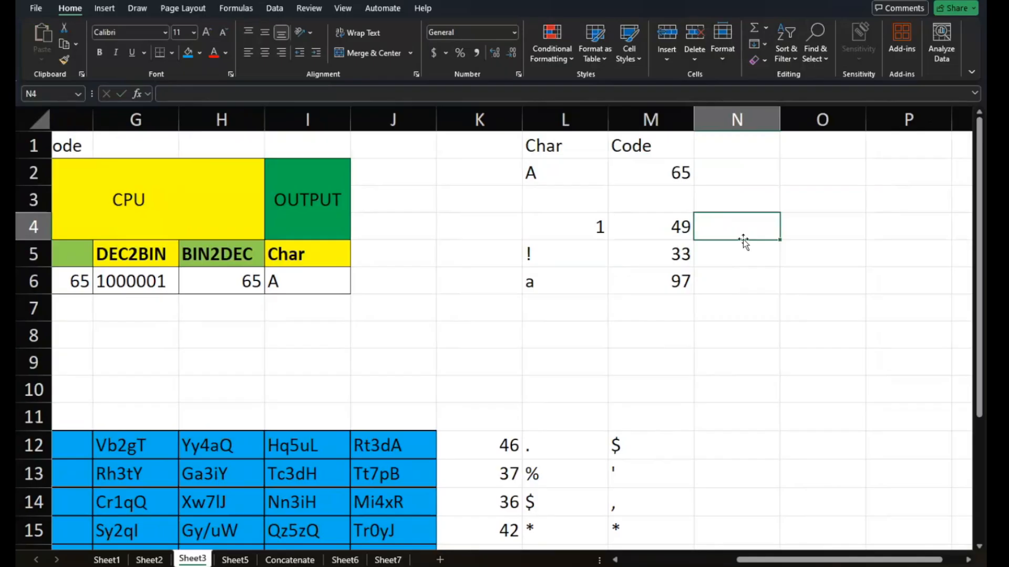
# Enter the starting code numbers 0, 1, 2 and 3 down cells P2 to P5
pyautogui.hscroll(2, 743, 242)
pyautogui.hscroll(-5, 743, 242)
pyautogui.hscroll(5, 743, 241)
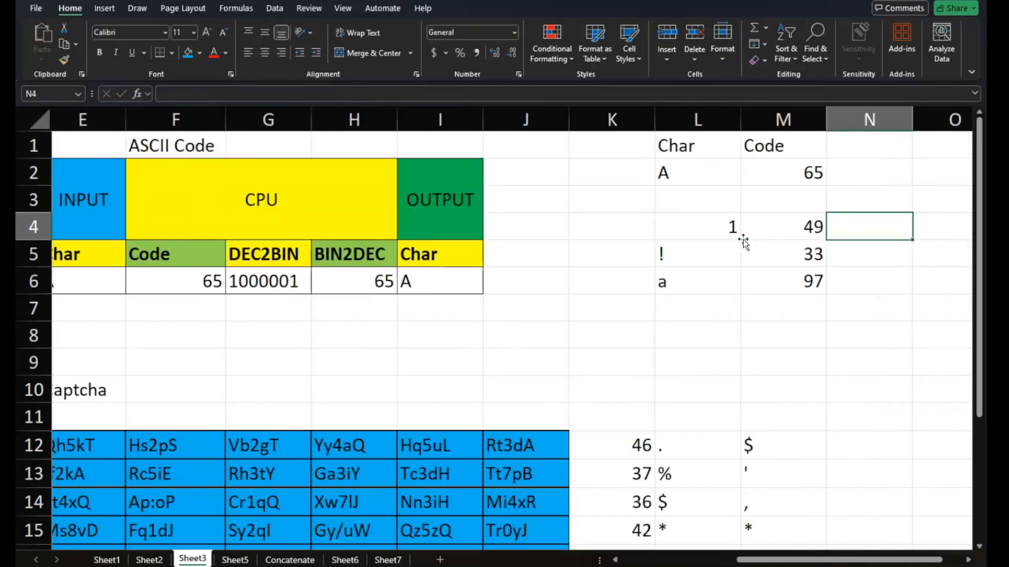
pyautogui.hscroll(1, 756, 282)
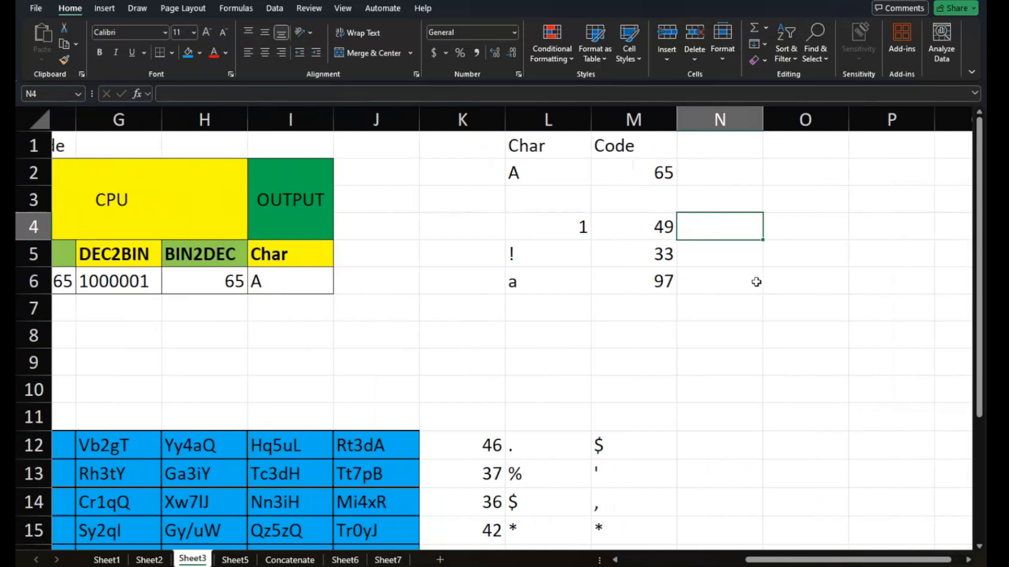
pyautogui.hscroll(4, 756, 282)
pyautogui.click(745, 177)
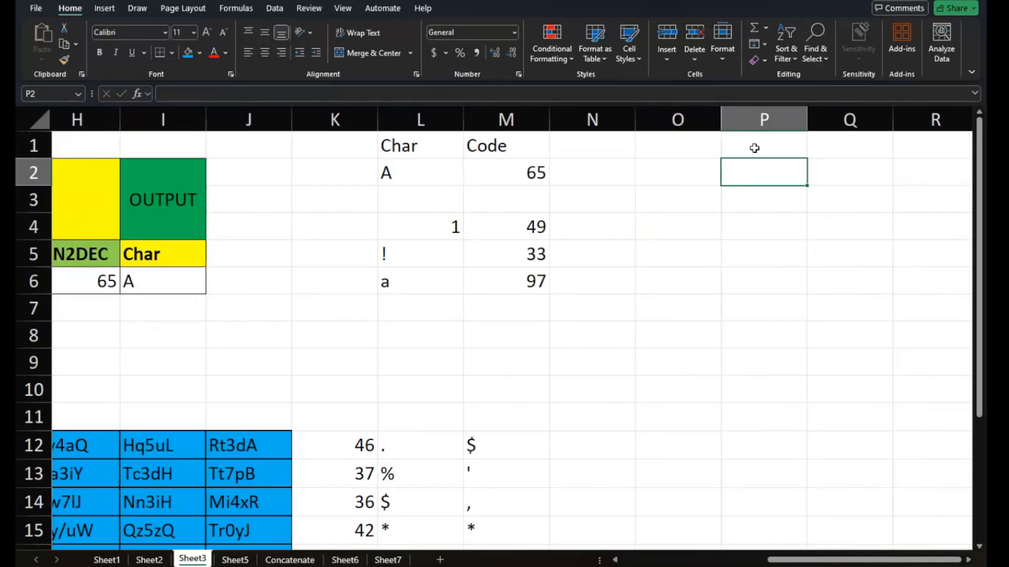
pyautogui.write('1')
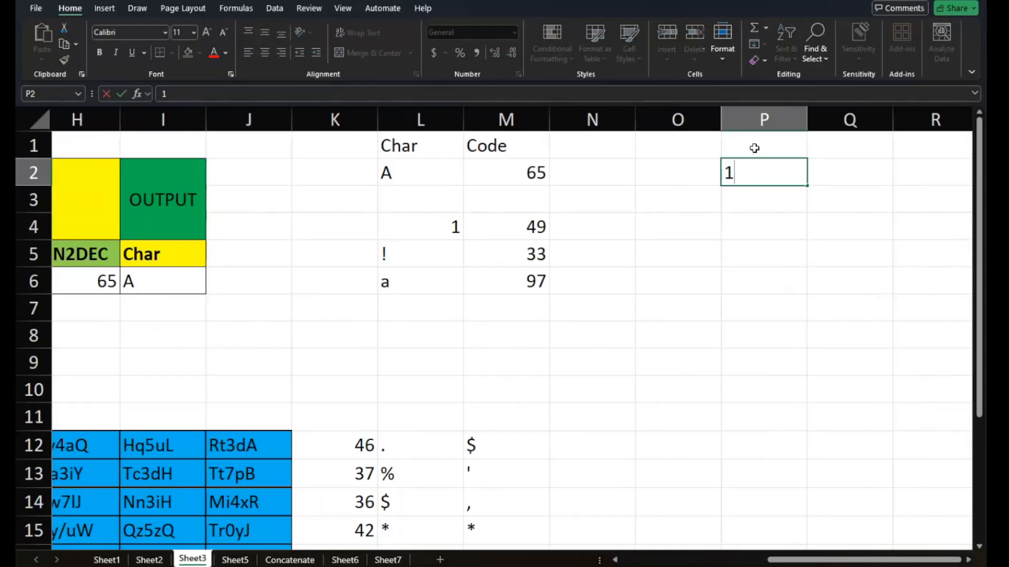
pyautogui.press('BackSpace')
pyautogui.write('0')
pyautogui.press('Return')
pyautogui.write('1')
pyautogui.press('Return')
pyautogui.write('2')
pyautogui.press('Return')
pyautogui.write('3')
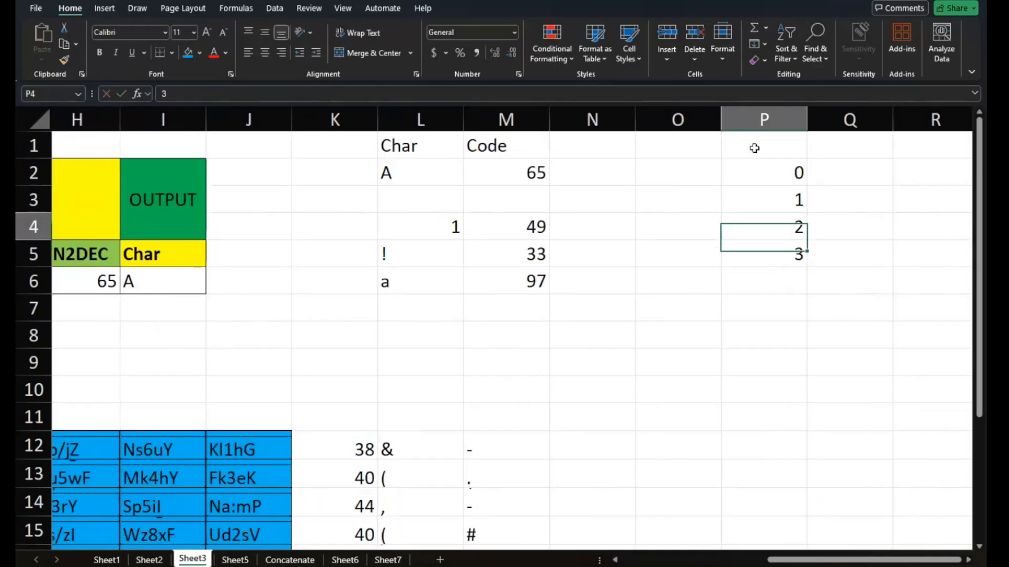
# Extend the number series from column P's starting values down to row 254
pyautogui.press('Up')
pyautogui.click(791, 172)
pyautogui.moveTo(791, 172); pyautogui.dragTo(812, 513)
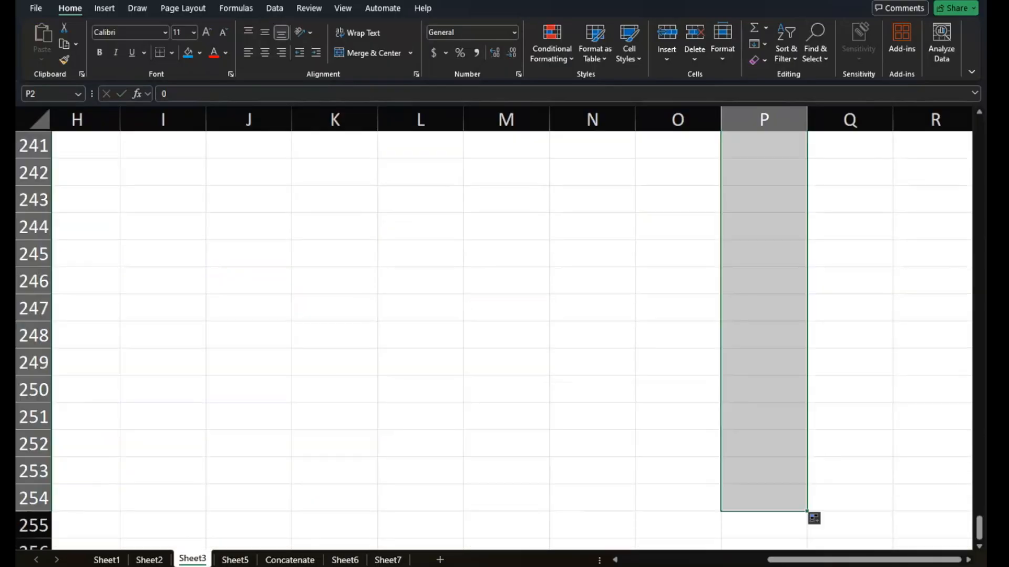
# Enter the formula =CHAR(P2) in cell Q2 beside the first code number
pyautogui.scroll(20, 842, 346)
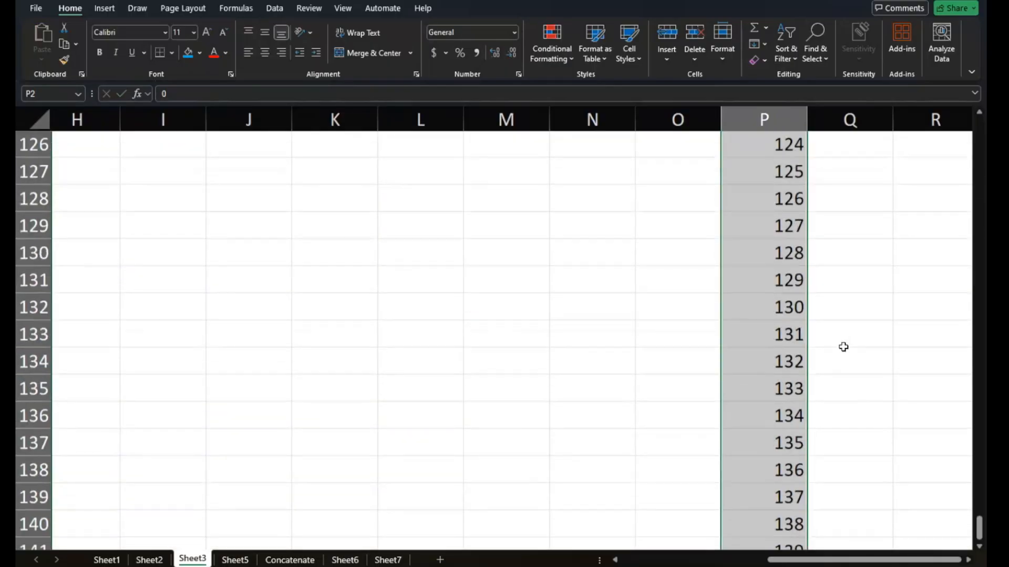
pyautogui.scroll(12, 843, 346)
pyautogui.scroll(13, 843, 346)
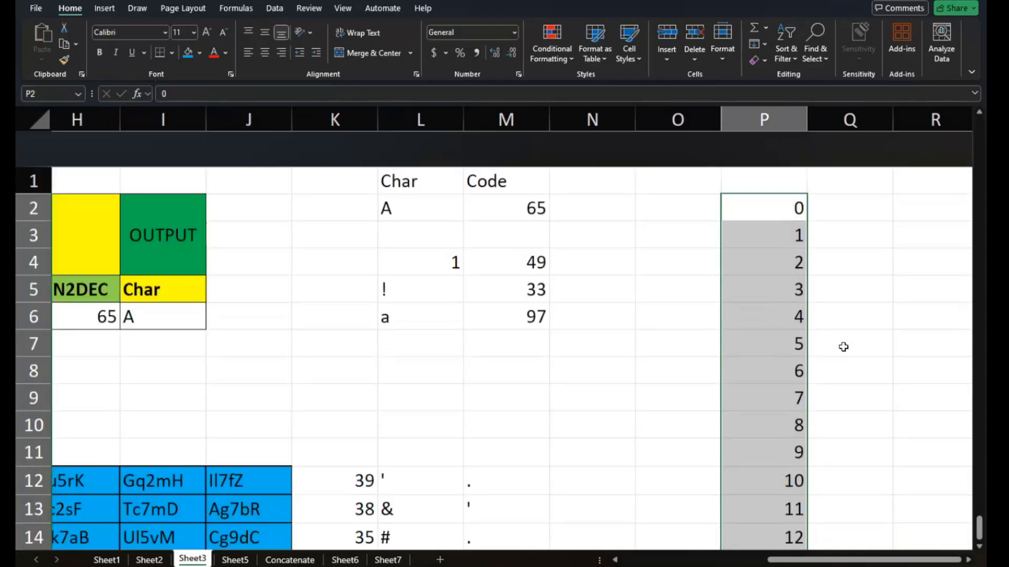
pyautogui.click(862, 171)
pyautogui.doubleClick(861, 178)
pyautogui.write('=')
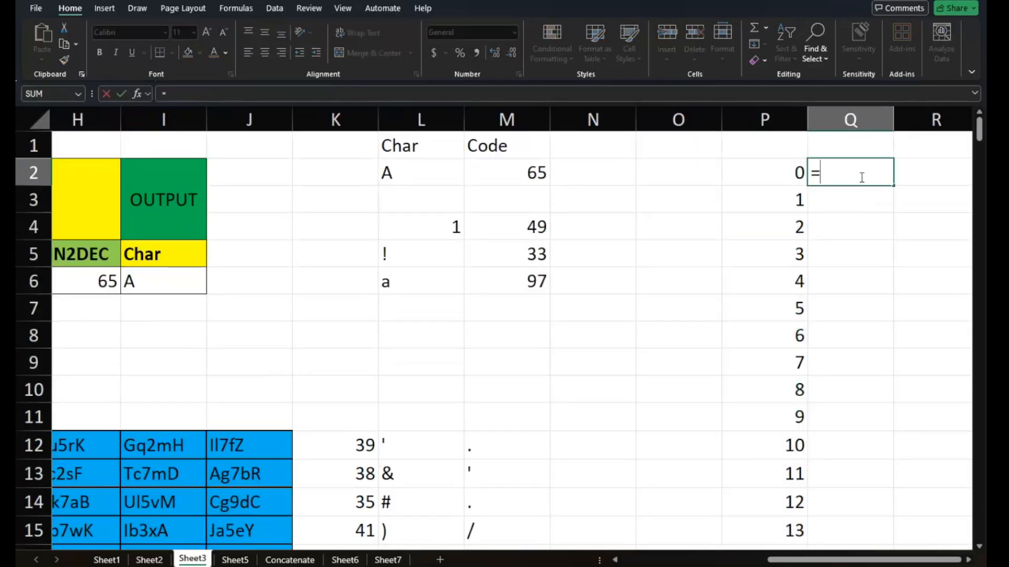
pyautogui.write('char')
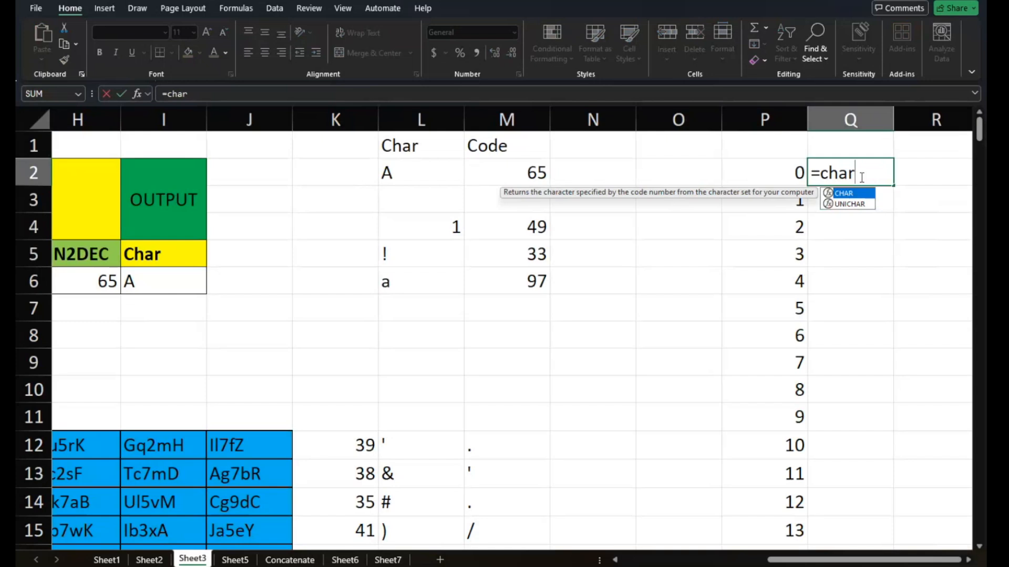
pyautogui.write(')')
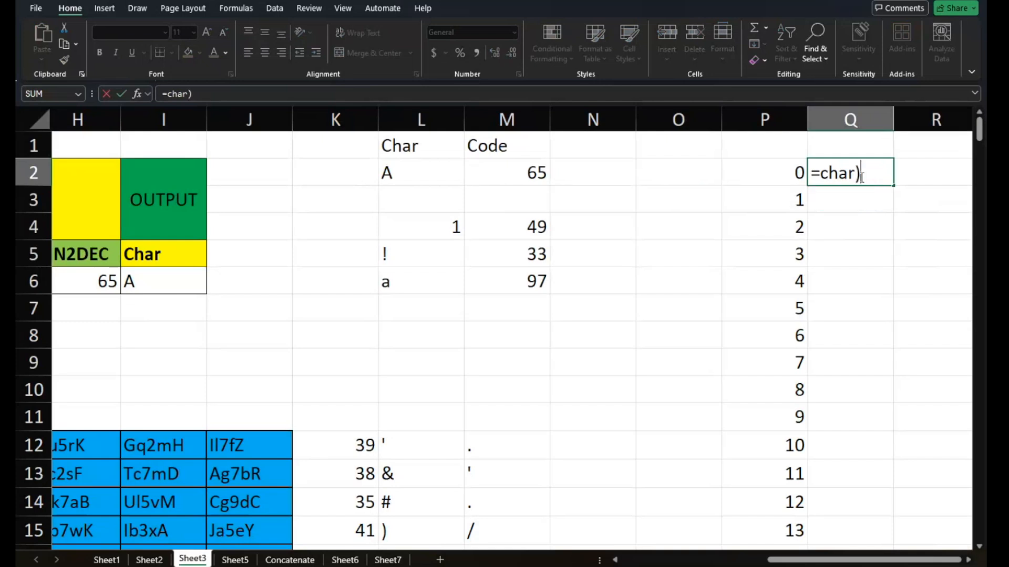
pyautogui.press('BackSpace')
pyautogui.write('(')
pyautogui.press('Left')
pyautogui.write(')')
pyautogui.press('Return')
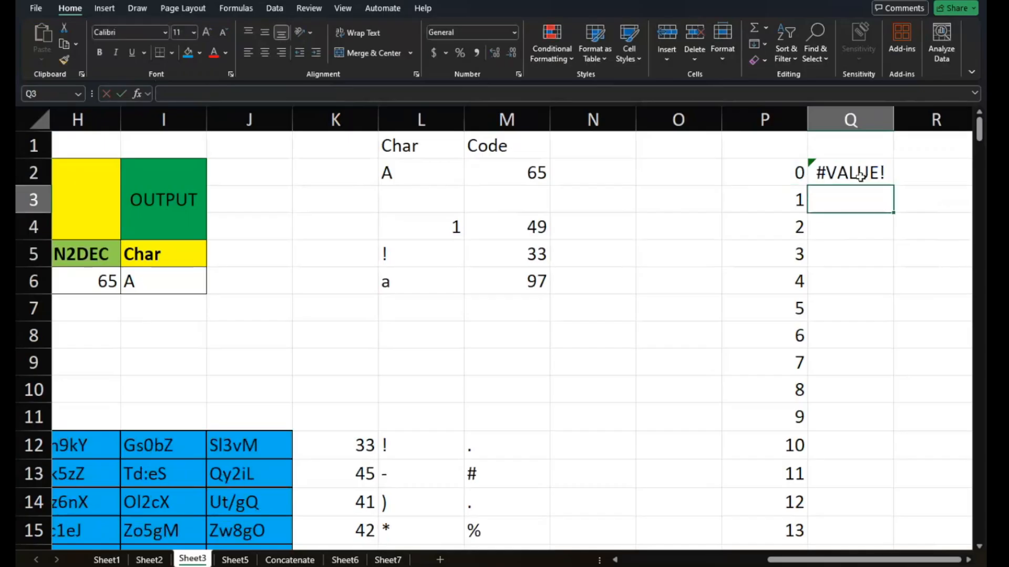
# Fill the CHAR formula from Q2 down alongside the number series, and clear the code 0 row in P2:Q2
pyautogui.click(859, 176)
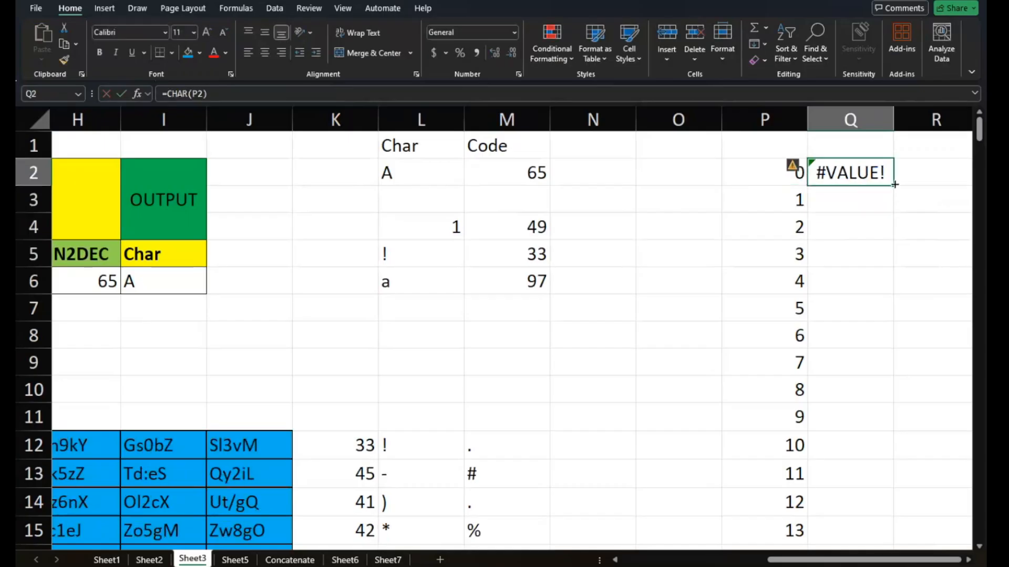
pyautogui.hotkey('ctrl', 'shift', 'Down')
pyautogui.hotkey('ctrl', 'd')
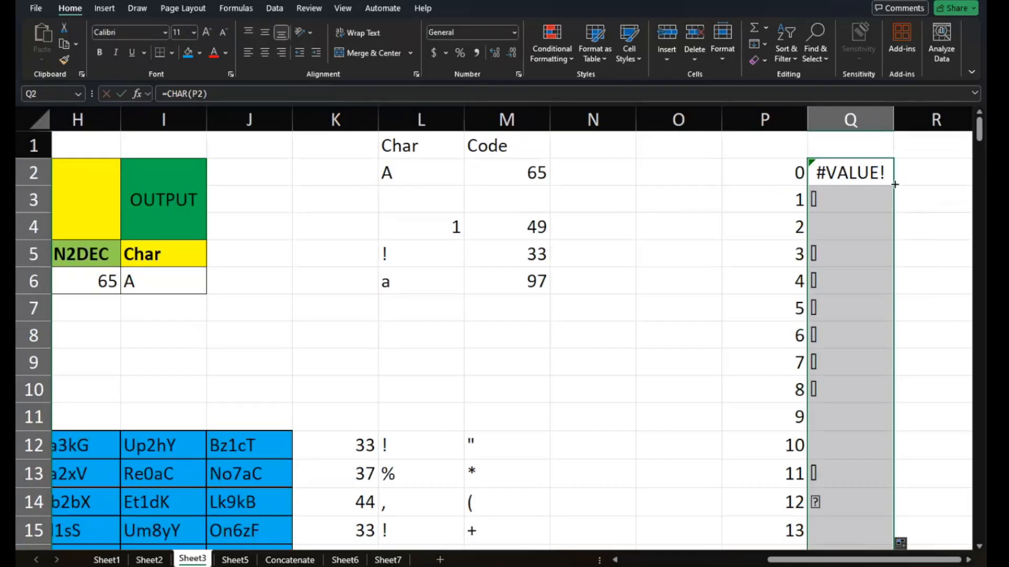
pyautogui.moveTo(797, 171); pyautogui.dragTo(833, 168)
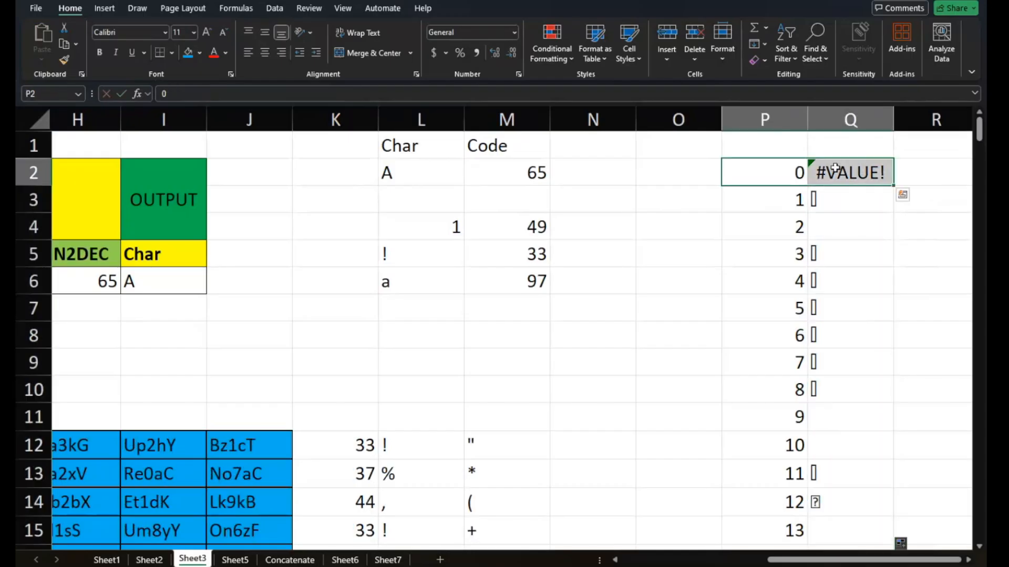
pyautogui.press('Delete')
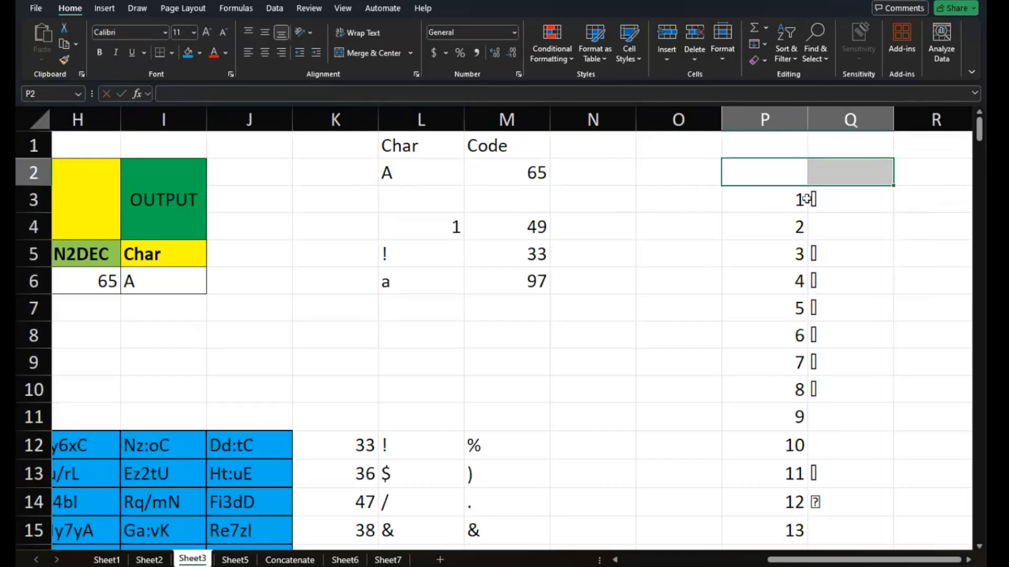
pyautogui.click(790, 203)
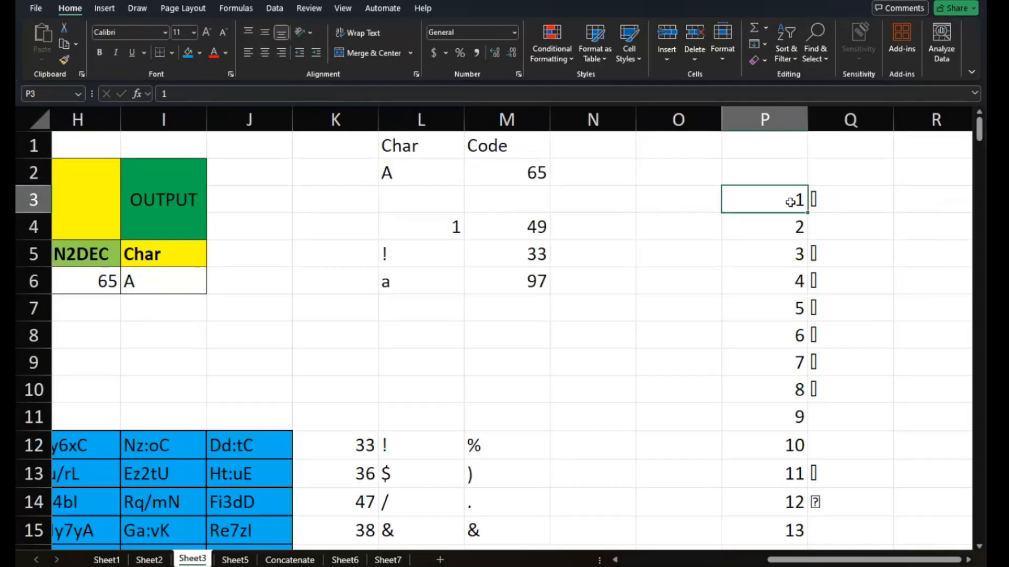
pyautogui.moveTo(790, 203); pyautogui.dragTo(777, 177)
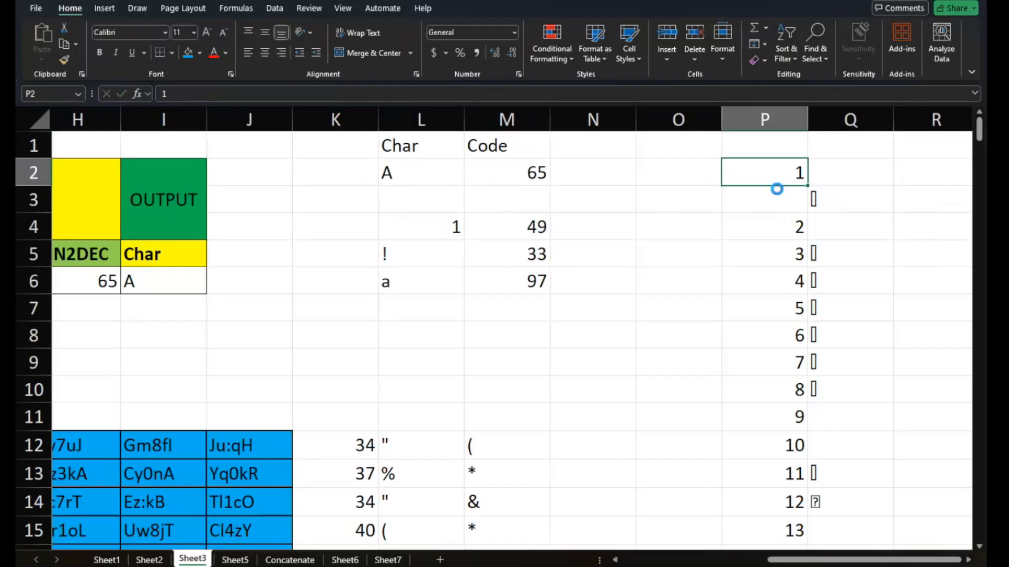
pyautogui.hotkey('ctrl', 'z')
# Head the new list with Code in P2 and Char in Q2
pyautogui.doubleClick(787, 164)
pyautogui.write('Code')
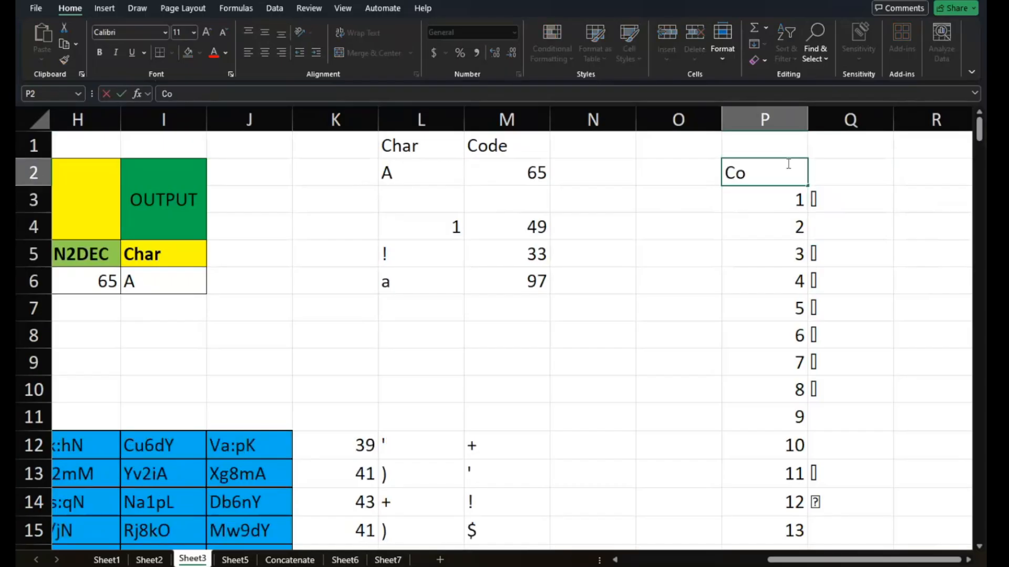
pyautogui.press('Return')
pyautogui.press('Right')
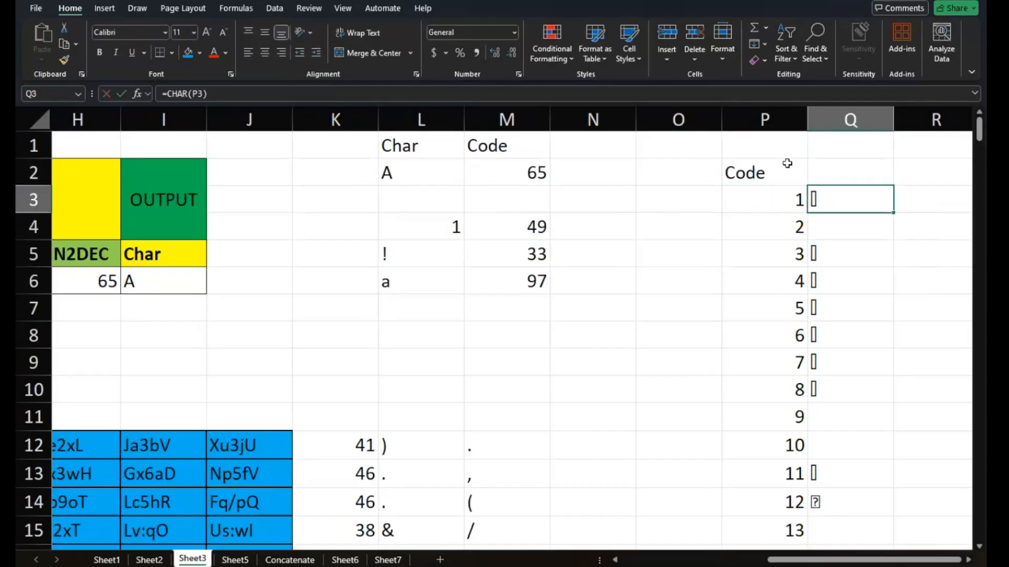
pyautogui.press('Up')
pyautogui.write('Char')
pyautogui.press('Return')
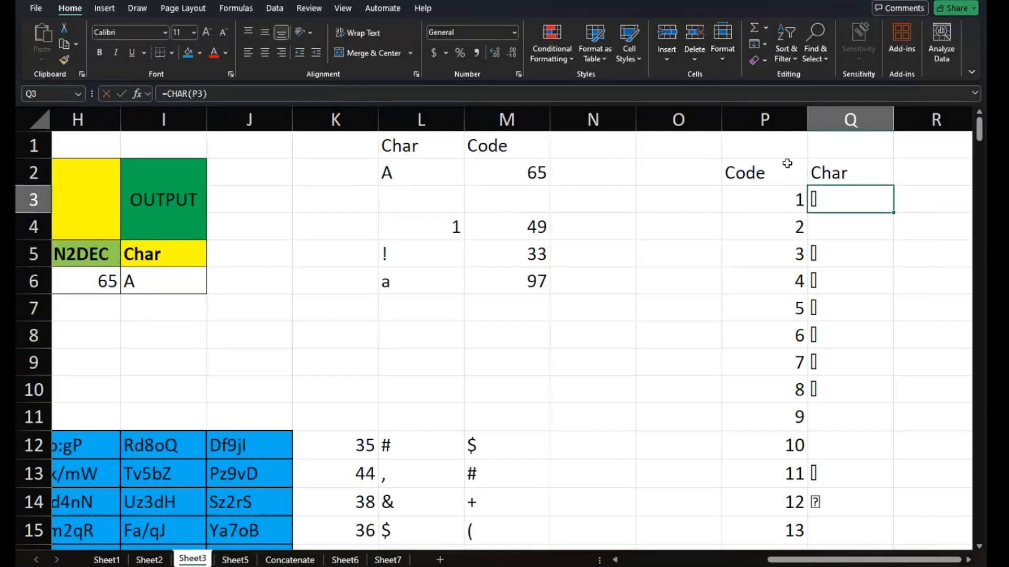
# Go to the end of the Code and Char list and extend the number series in column P to 267 in row 269
pyautogui.click(786, 164)
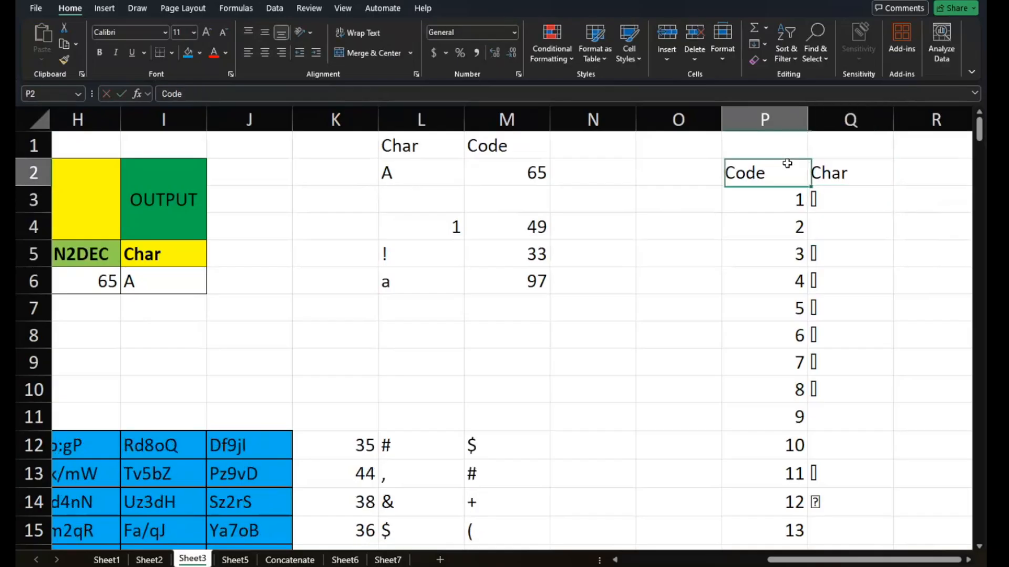
pyautogui.hotkey('shift', 'Right')
pyautogui.hotkey('ctrl', 'shift', 'Down')
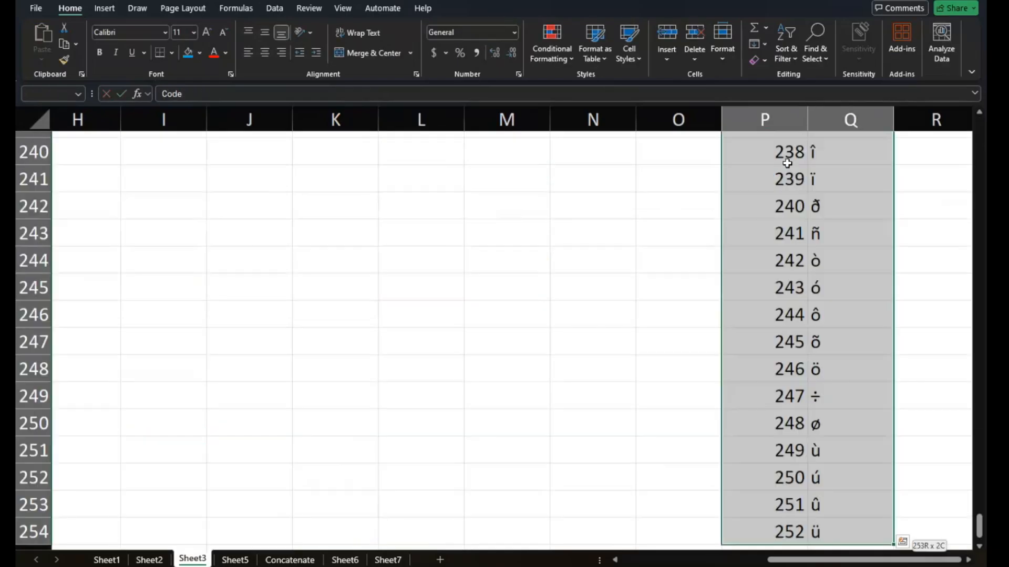
pyautogui.scroll(-2, 787, 163)
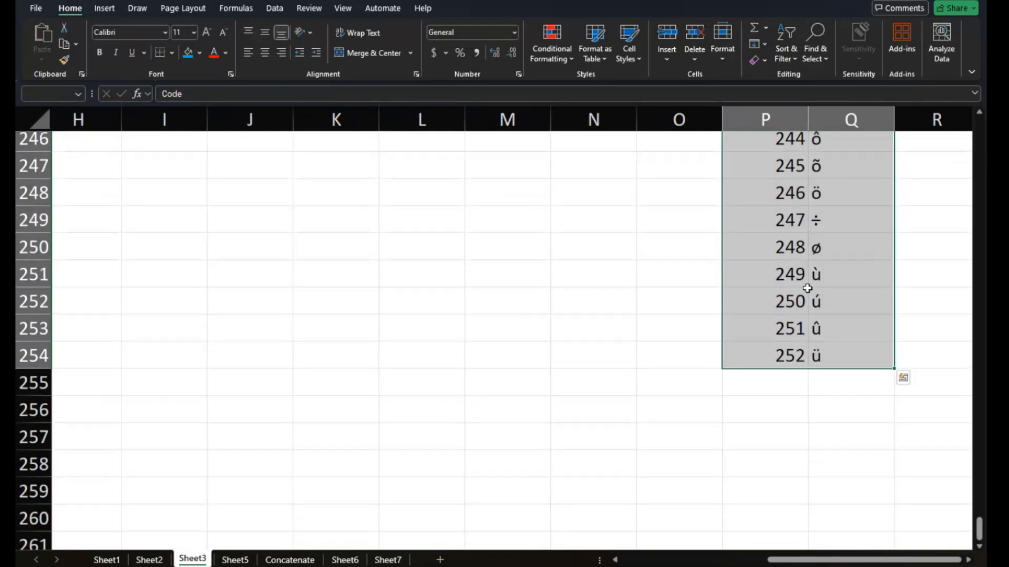
pyautogui.moveTo(779, 329); pyautogui.dragTo(807, 509)
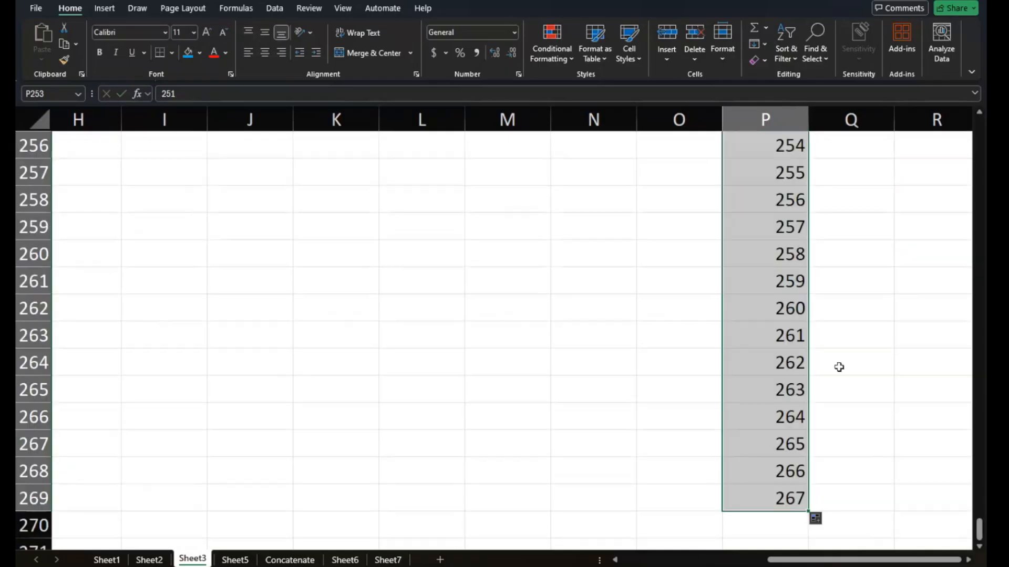
# Fill the CHAR formula from Q253:Q254 down to Q269 and check the characters for the last codes
pyautogui.scroll(4, 839, 368)
pyautogui.moveTo(847, 400); pyautogui.dragTo(846, 418)
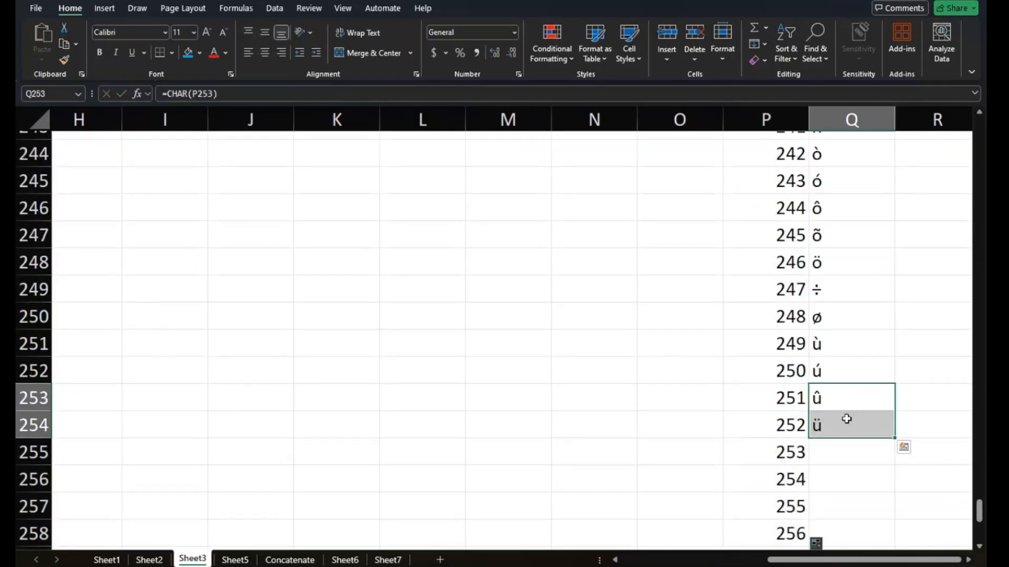
pyautogui.moveTo(895, 439); pyautogui.dragTo(901, 544)
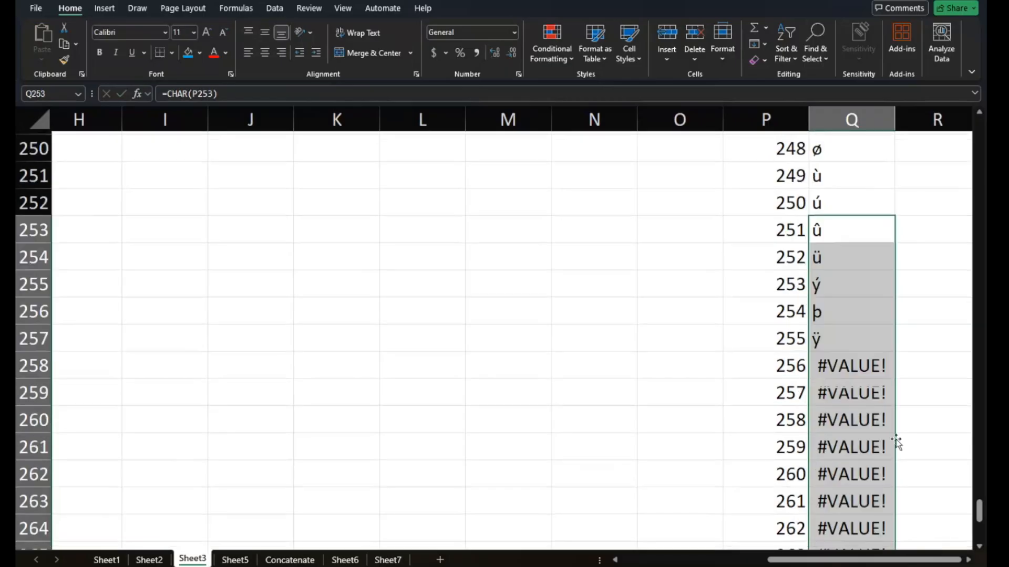
pyautogui.scroll(-5, 896, 441)
pyautogui.scroll(3, 896, 442)
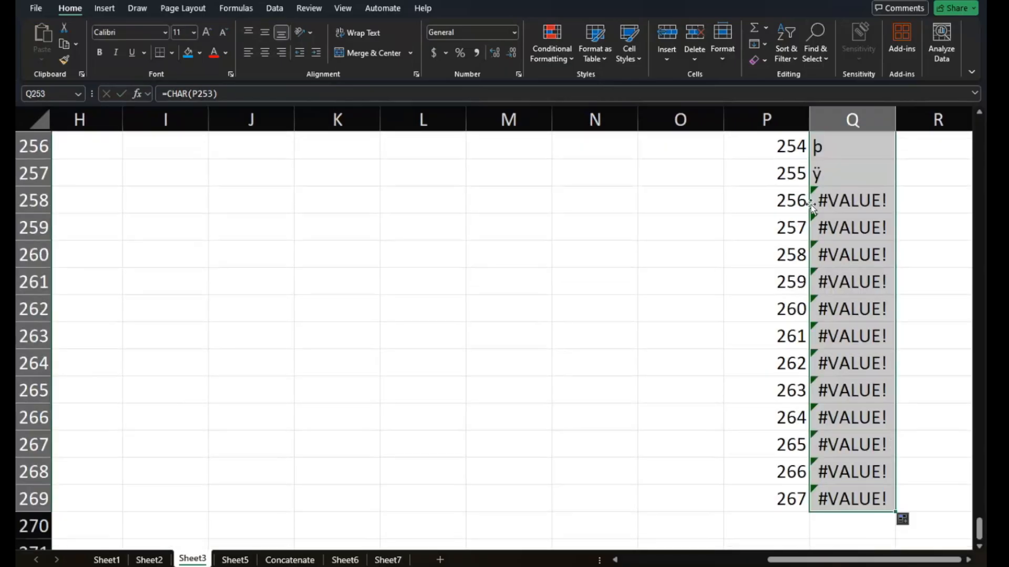
# Clear the rows for codes 256 to 267 with their CHAR results in P258:Q269
pyautogui.click(792, 202)
pyautogui.doubleClick(793, 202)
pyautogui.moveTo(806, 202); pyautogui.dragTo(794, 202)
pyautogui.press('Escape')
pyautogui.press('Right')
pyautogui.press('Left')
pyautogui.hotkey('shift', 'Right')
pyautogui.hotkey('ctrl', 'shift', 'Down')
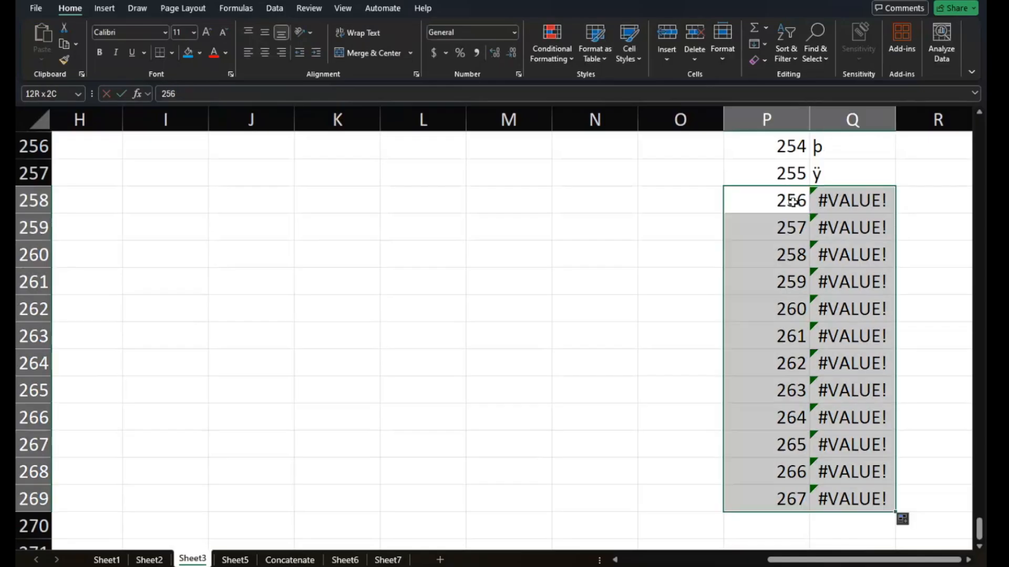
pyautogui.press('Delete')
pyautogui.press('Up')
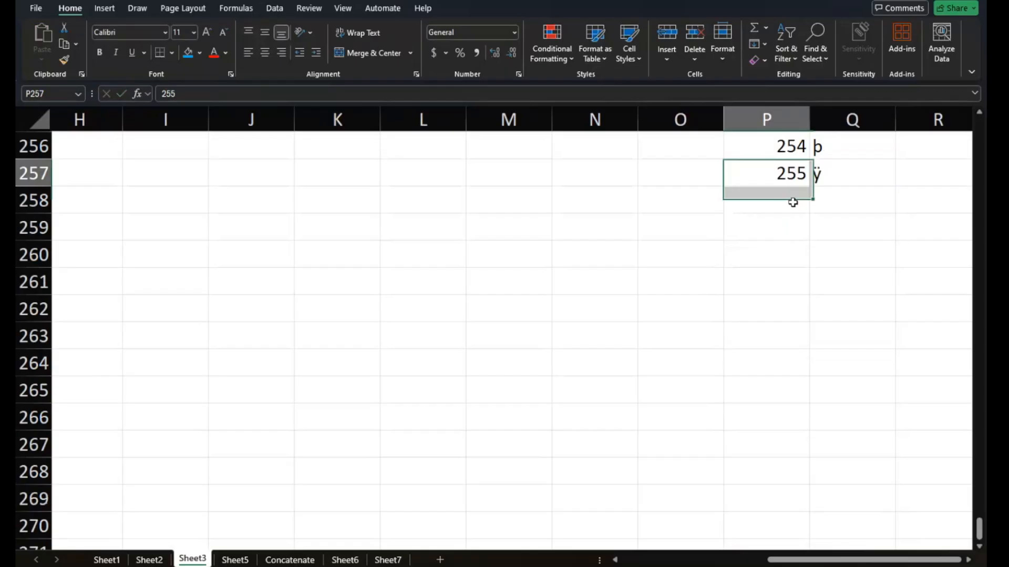
# Apply all borders to the Code and Char list in P2:Q257 and return to its header
pyautogui.press('Right')
pyautogui.hotkey('shift', 'Left')
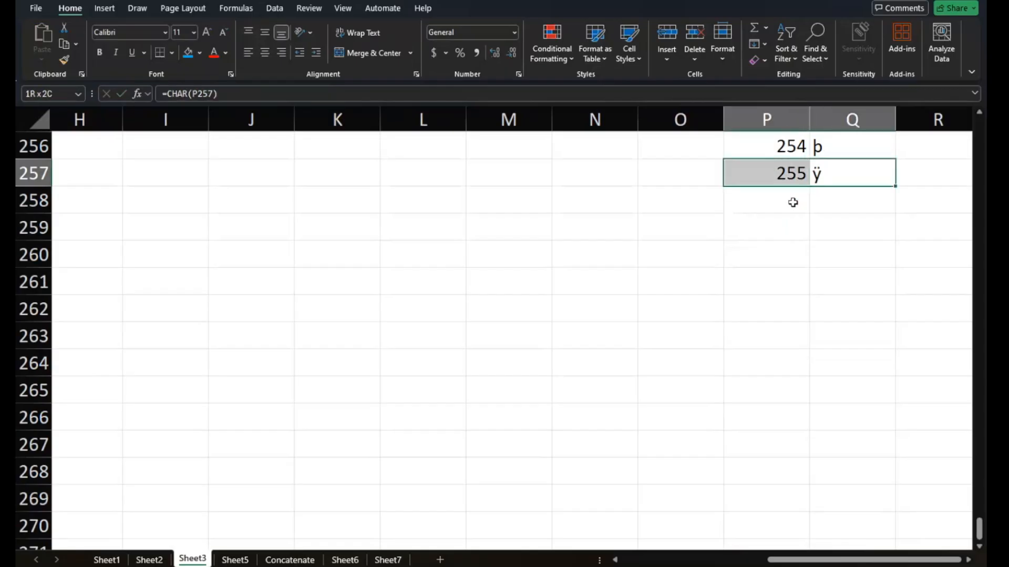
pyautogui.hotkey('ctrl', 'shift', 'Up')
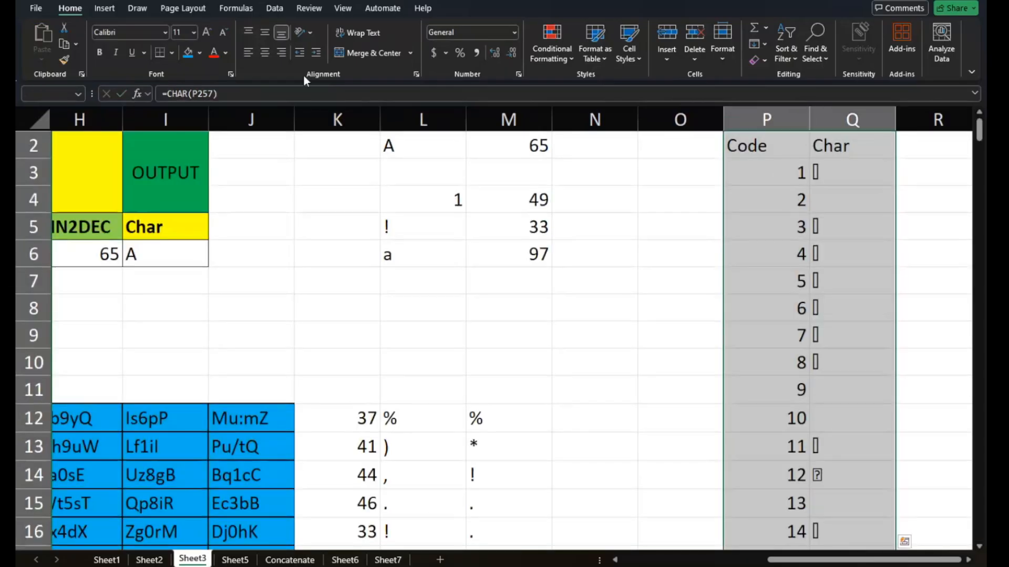
pyautogui.click(172, 52)
pyautogui.click(192, 179)
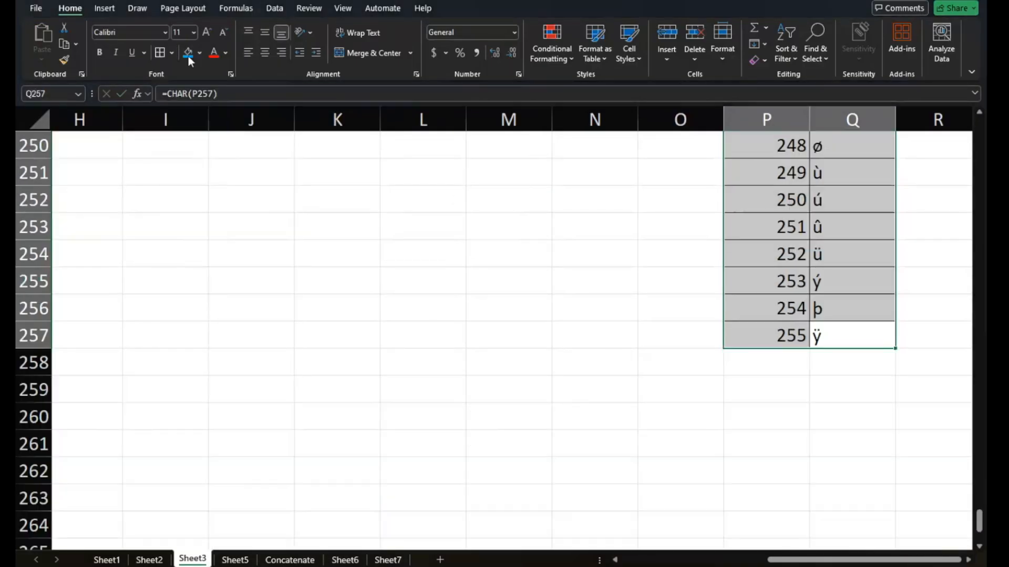
pyautogui.press('Up')
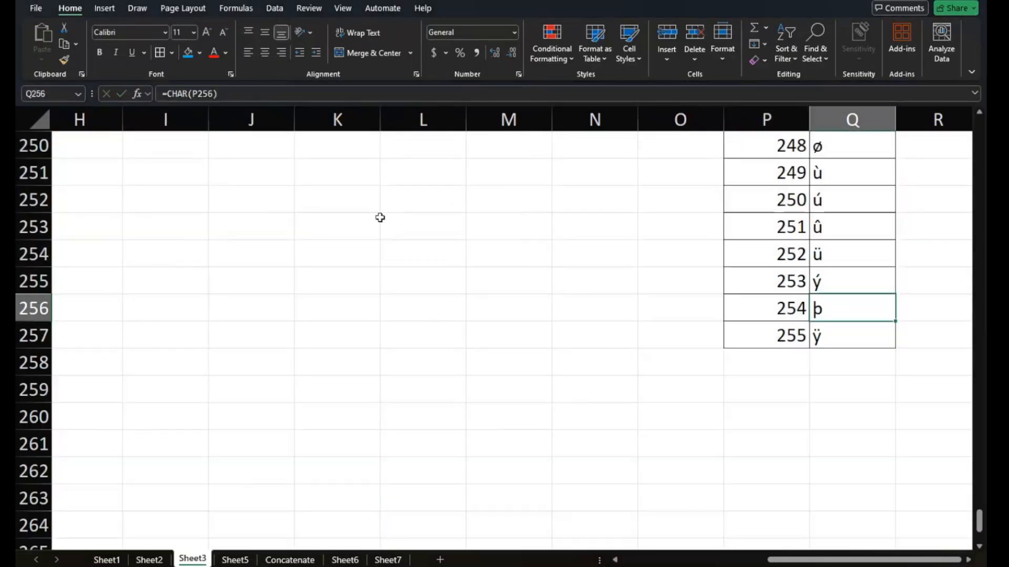
pyautogui.hotkey('ctrl', 'Up')
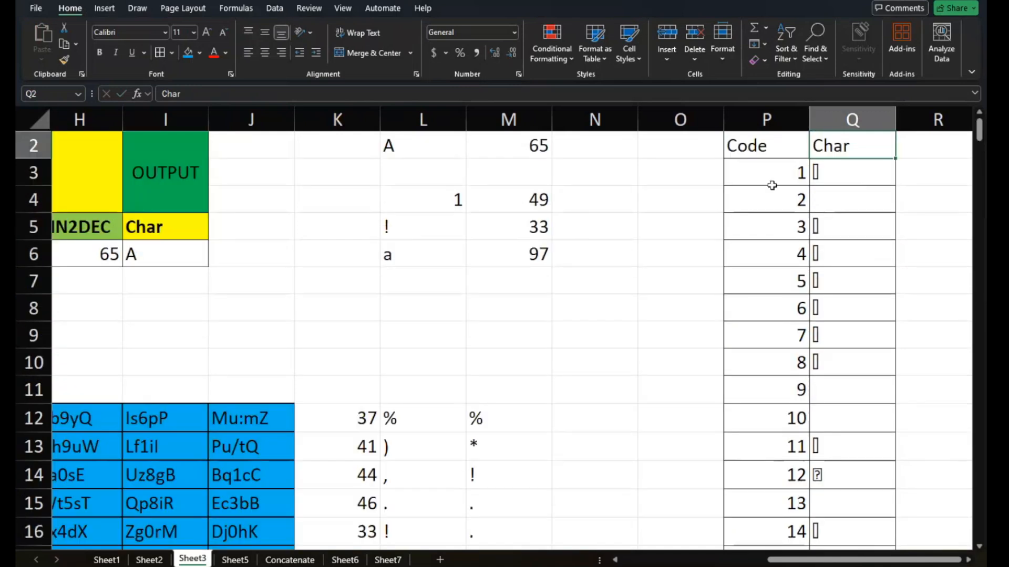
# Examine the characters for codes 1 to 32 at the start of the Code and Char list
pyautogui.click(797, 175)
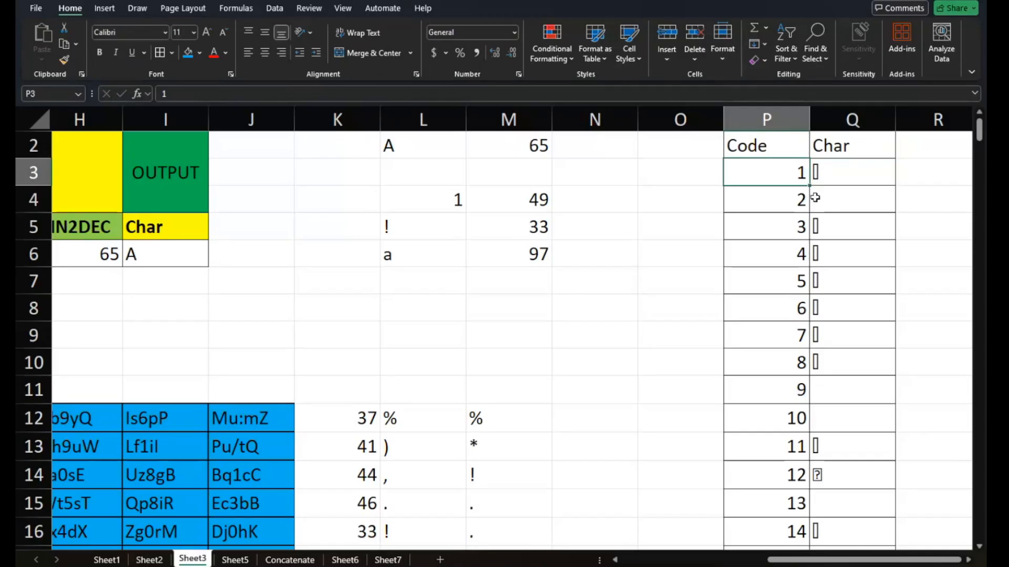
pyautogui.click(833, 279)
pyautogui.click(811, 362)
pyautogui.scroll(-1, 811, 363)
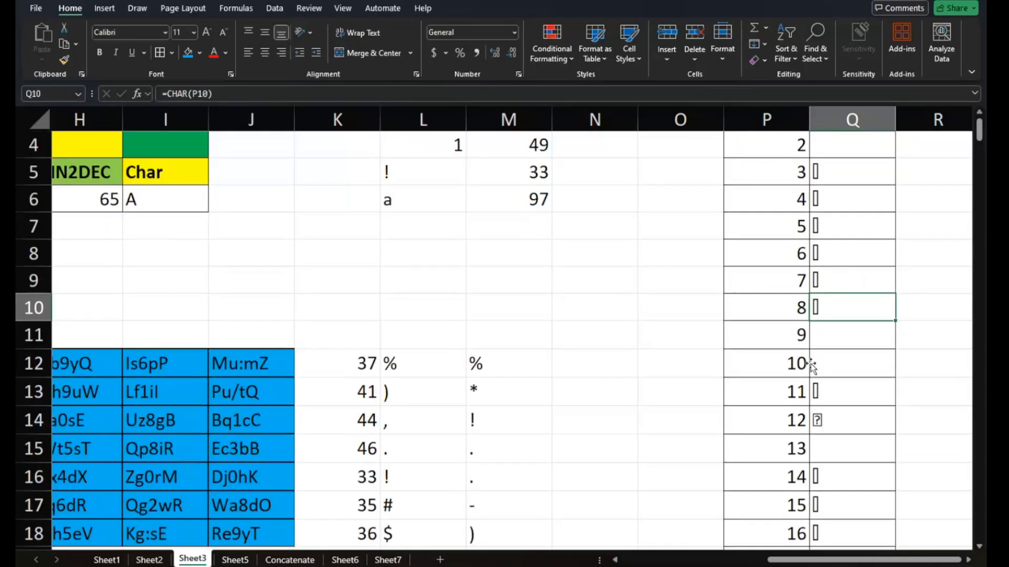
pyautogui.scroll(-2, 811, 364)
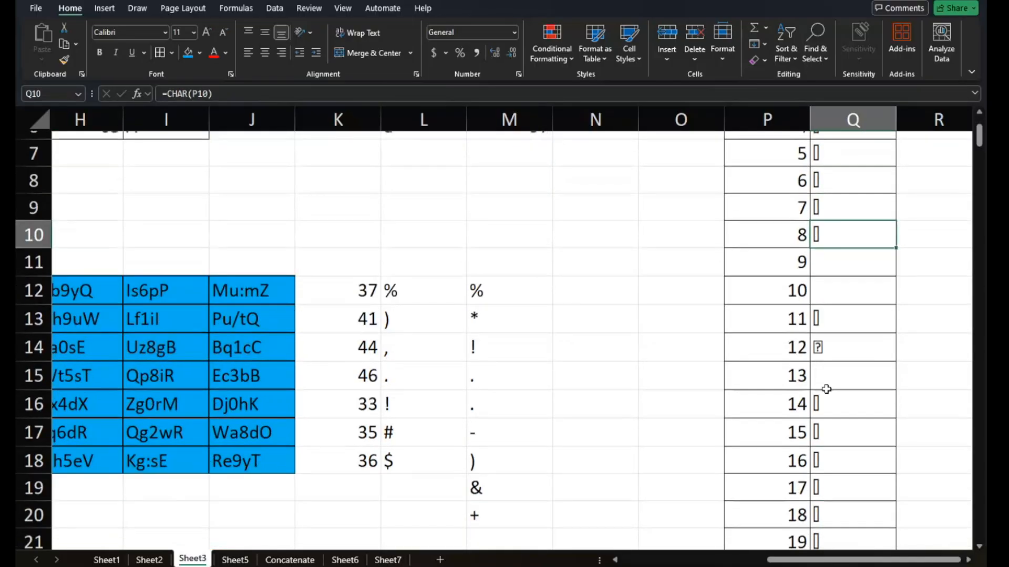
pyautogui.scroll(1, 829, 357)
pyautogui.scroll(-14, 833, 421)
pyautogui.scroll(8, 835, 420)
pyautogui.scroll(-2, 834, 419)
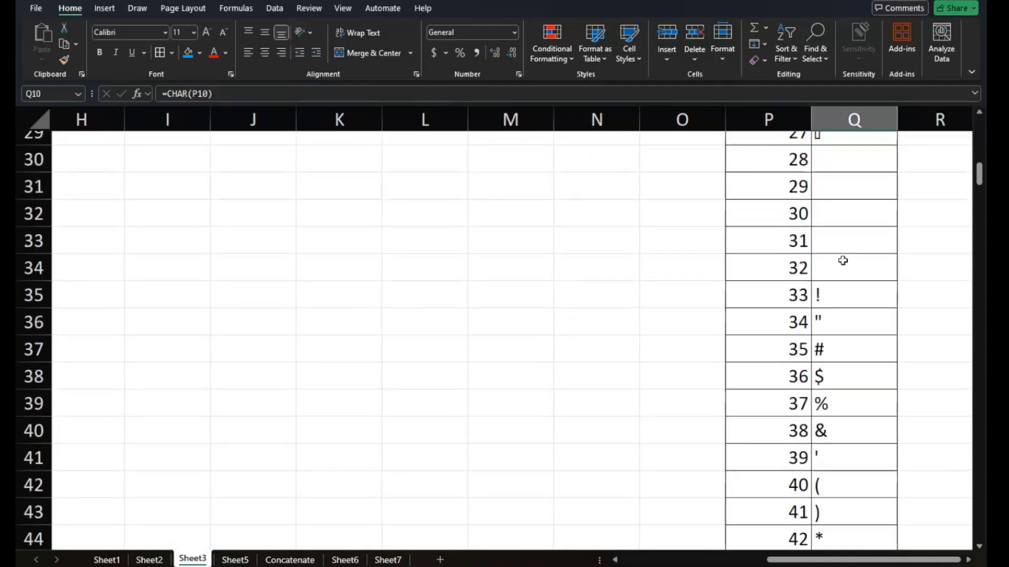
# Examine the symbols from code 33 in Q35:Q37 and continue down the list to the uppercase letters
pyautogui.click(828, 299)
pyautogui.scroll(-1, 827, 299)
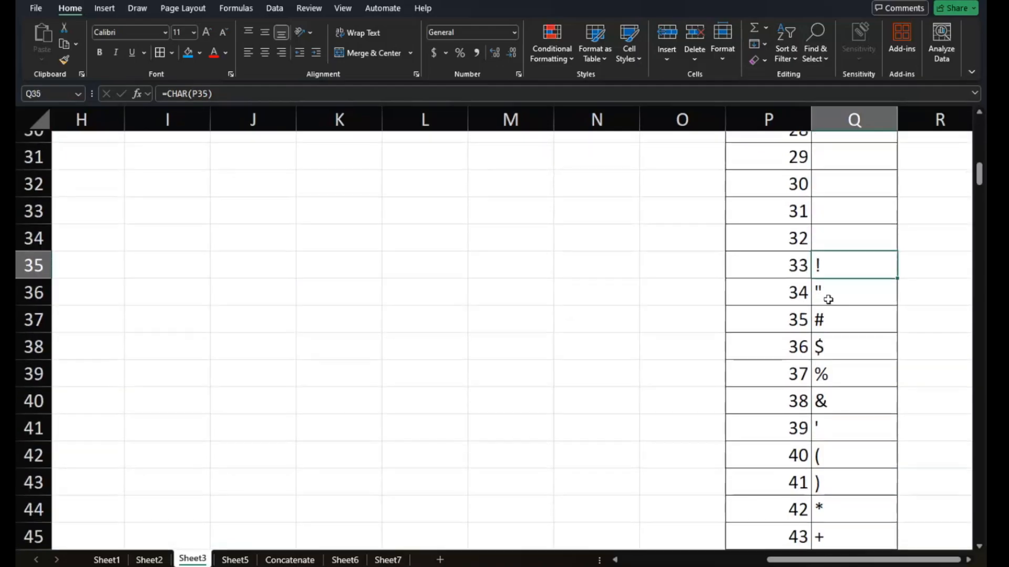
pyautogui.click(826, 274)
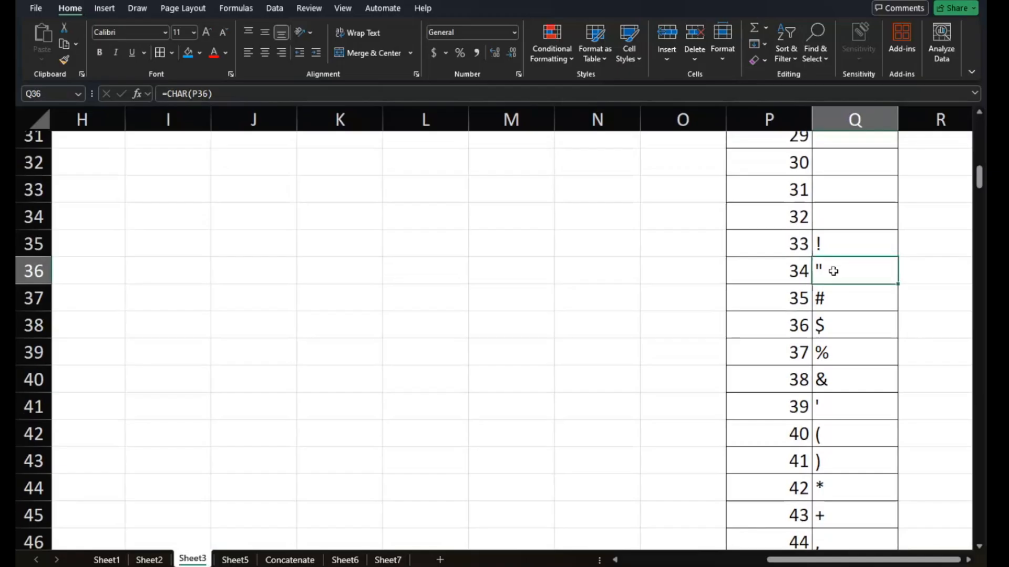
pyautogui.click(828, 300)
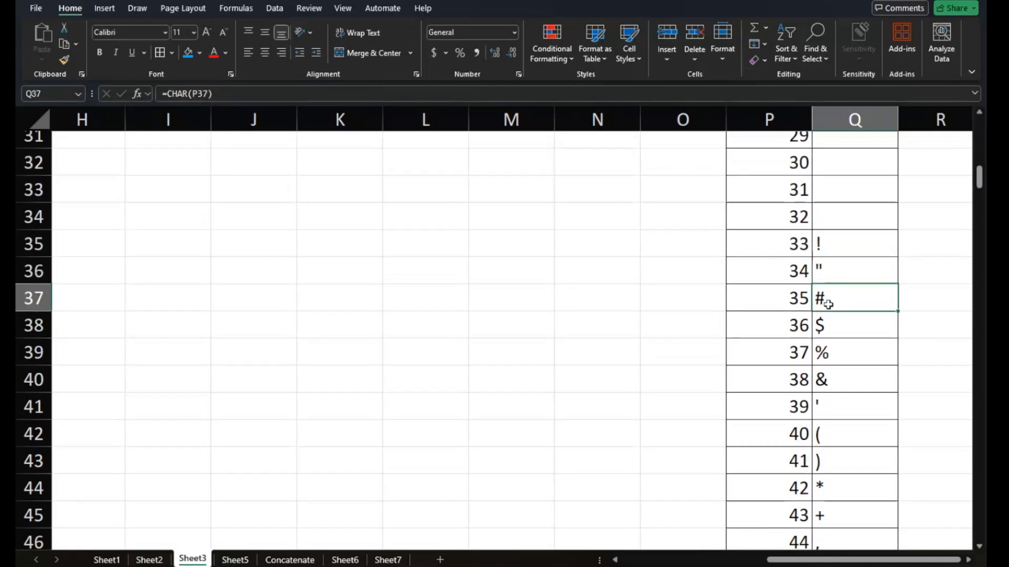
pyautogui.scroll(-8, 828, 317)
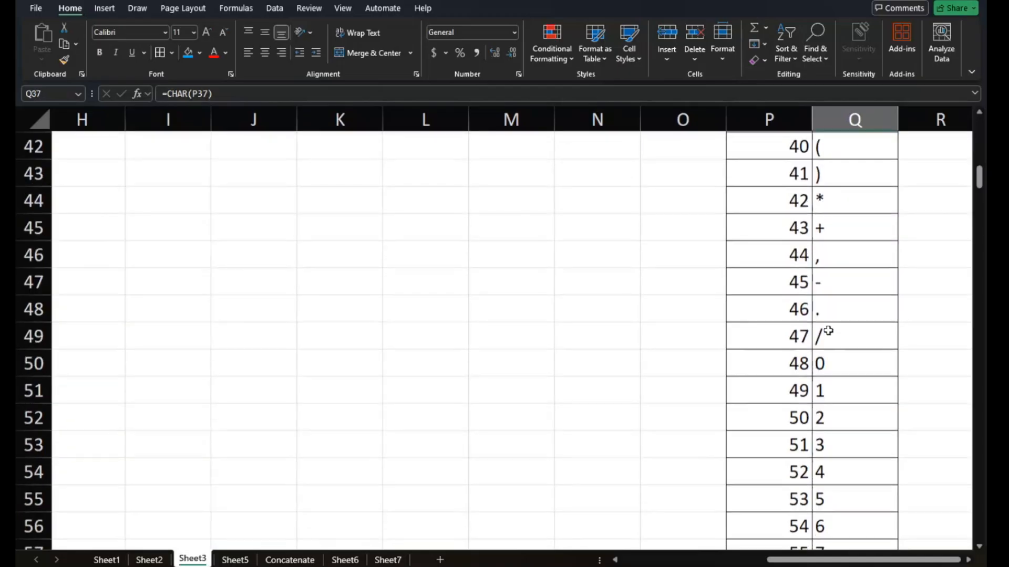
pyautogui.scroll(-2, 828, 332)
pyautogui.scroll(-3, 837, 386)
pyautogui.scroll(2, 838, 377)
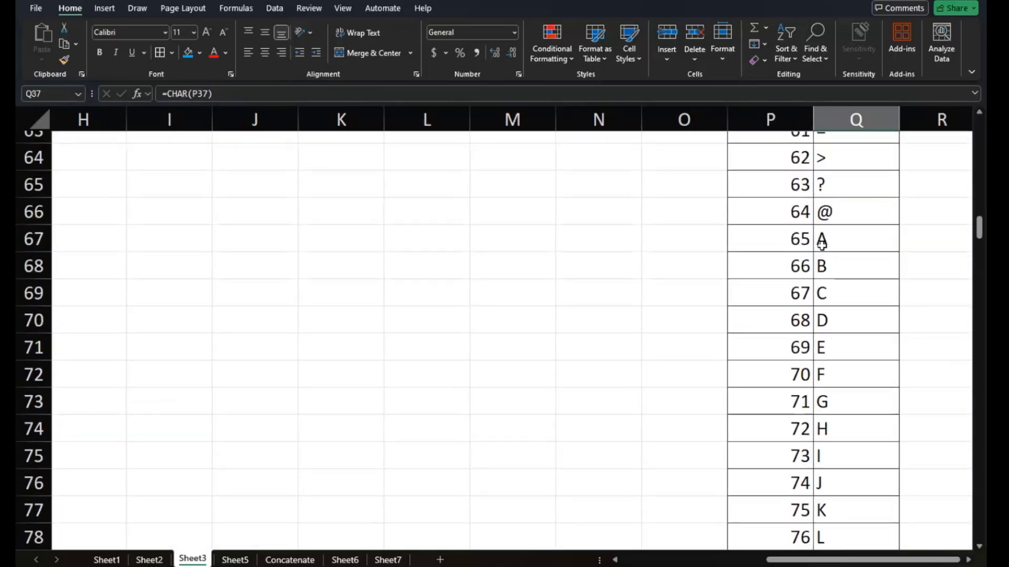
# Highlight uppercase A in P67:Q67 and lowercase a in P99:Q99 to compare their codes
pyautogui.moveTo(788, 239); pyautogui.dragTo(822, 241)
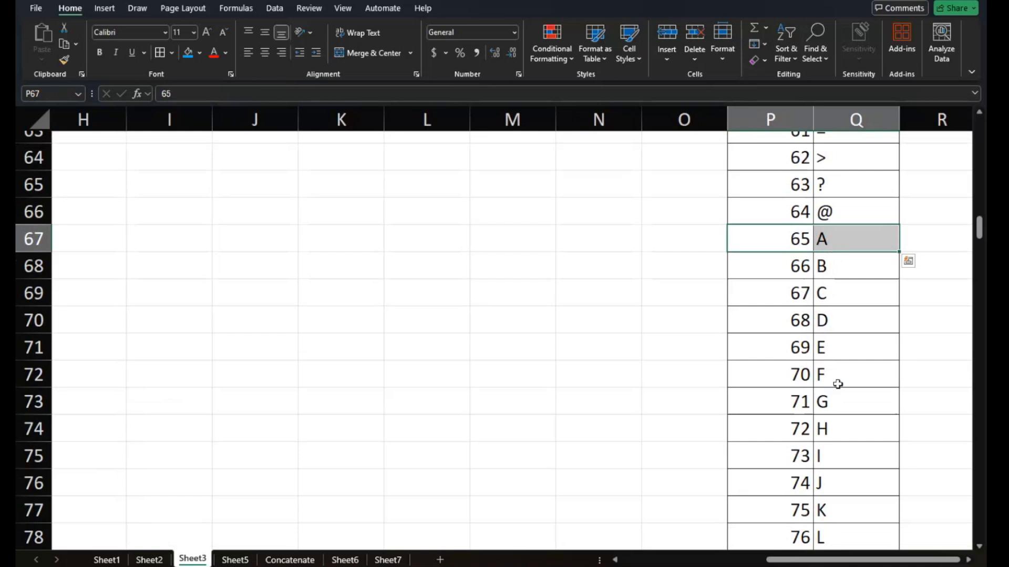
pyautogui.scroll(-5, 837, 383)
pyautogui.scroll(-4, 836, 360)
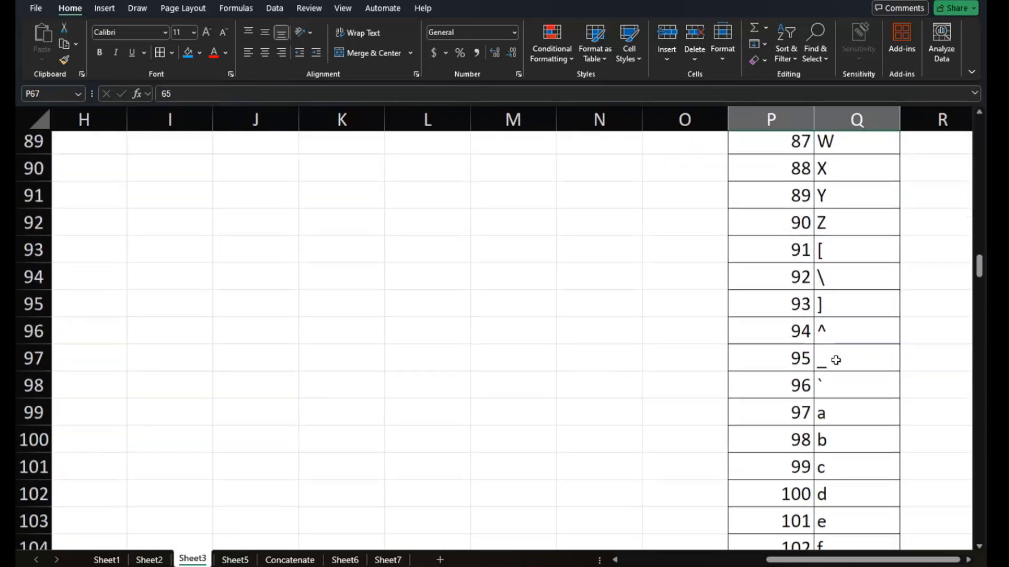
pyautogui.scroll(-1, 835, 361)
pyautogui.moveTo(788, 368); pyautogui.dragTo(830, 373)
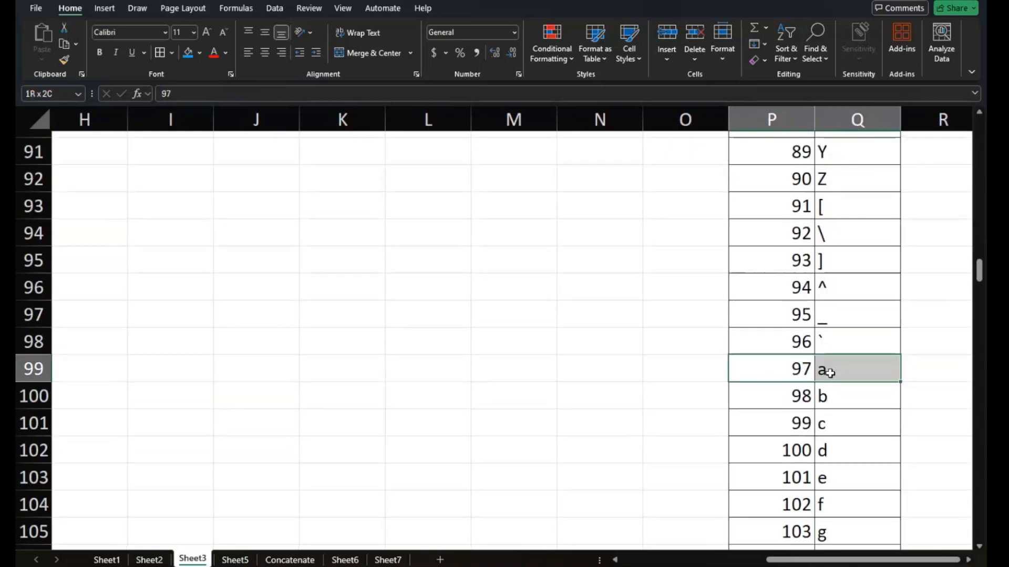
# Review the uppercase letters again and look through the remaining characters towards the end of the list
pyautogui.scroll(3, 830, 373)
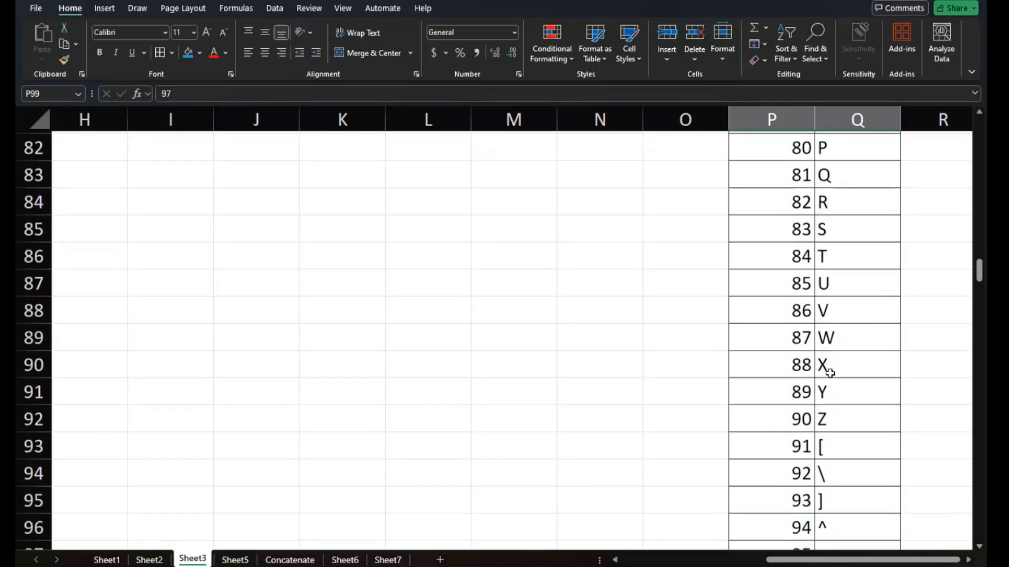
pyautogui.scroll(-4, 830, 373)
pyautogui.scroll(-16, 830, 373)
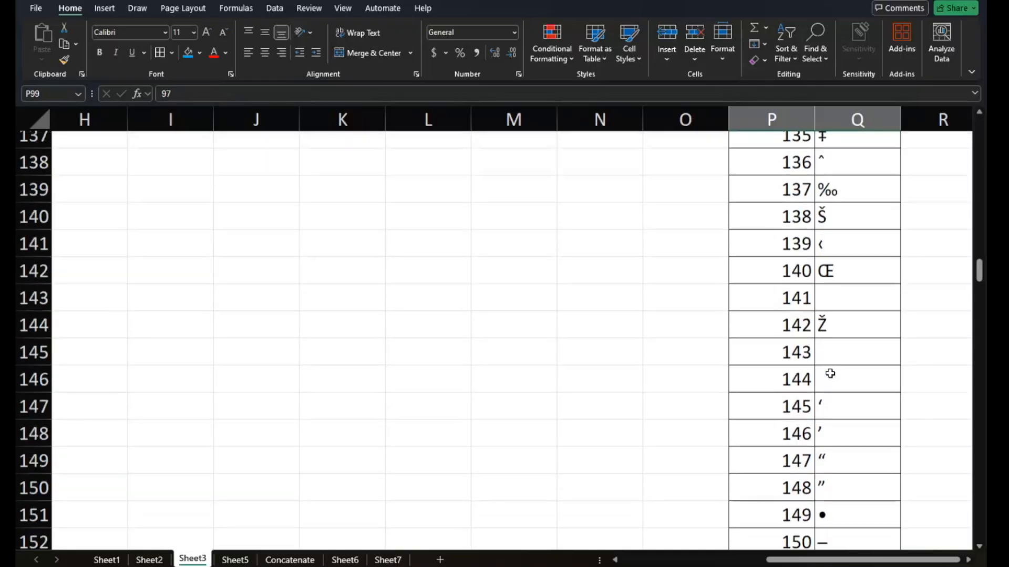
pyautogui.scroll(-4, 830, 373)
pyautogui.scroll(-7, 830, 373)
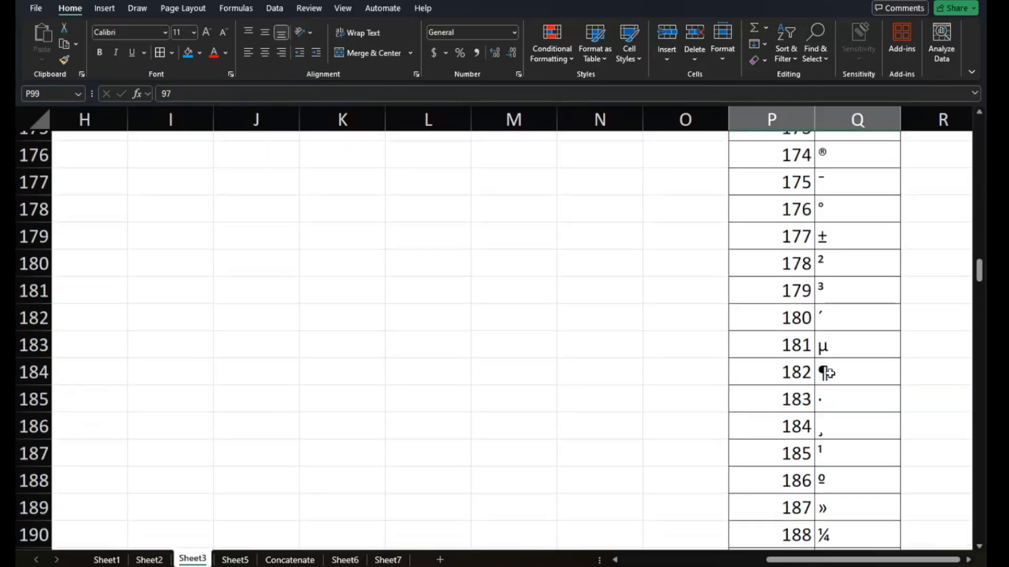
pyautogui.scroll(-19, 830, 373)
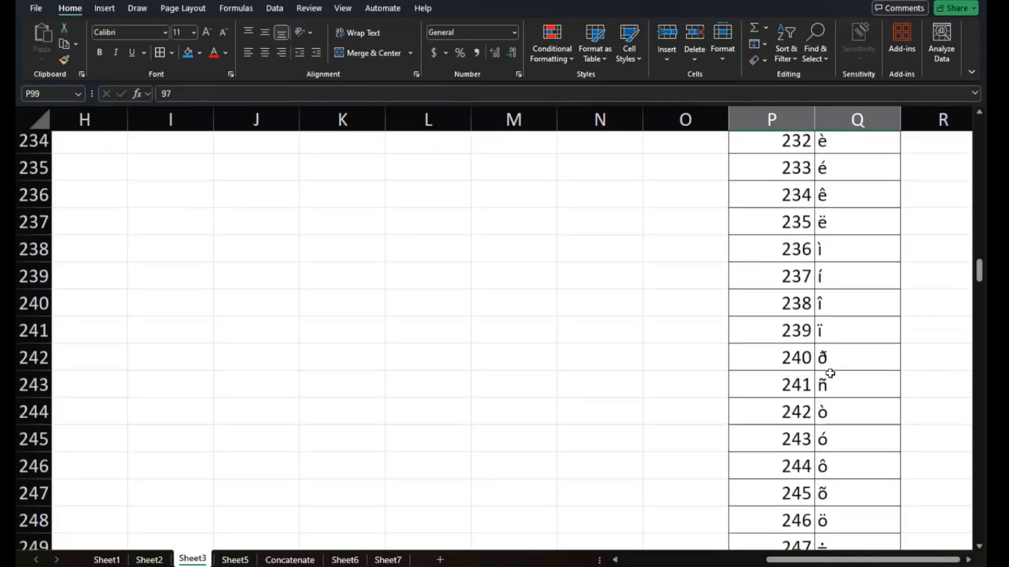
# Go back to the digits 0 to 9 and highlight them with their codes in P50:Q59
pyautogui.scroll(20, 830, 373)
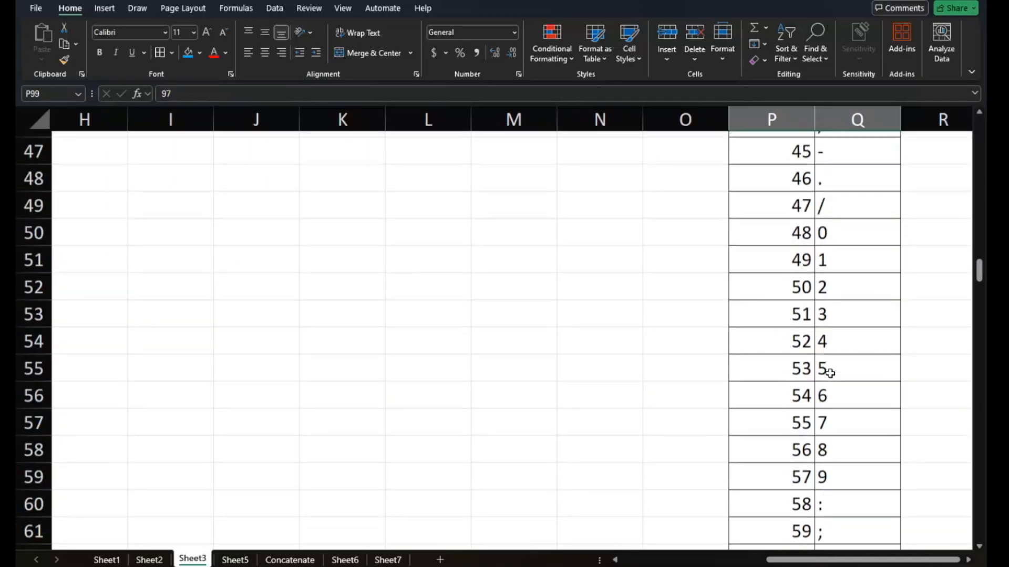
pyautogui.scroll(-16, 830, 373)
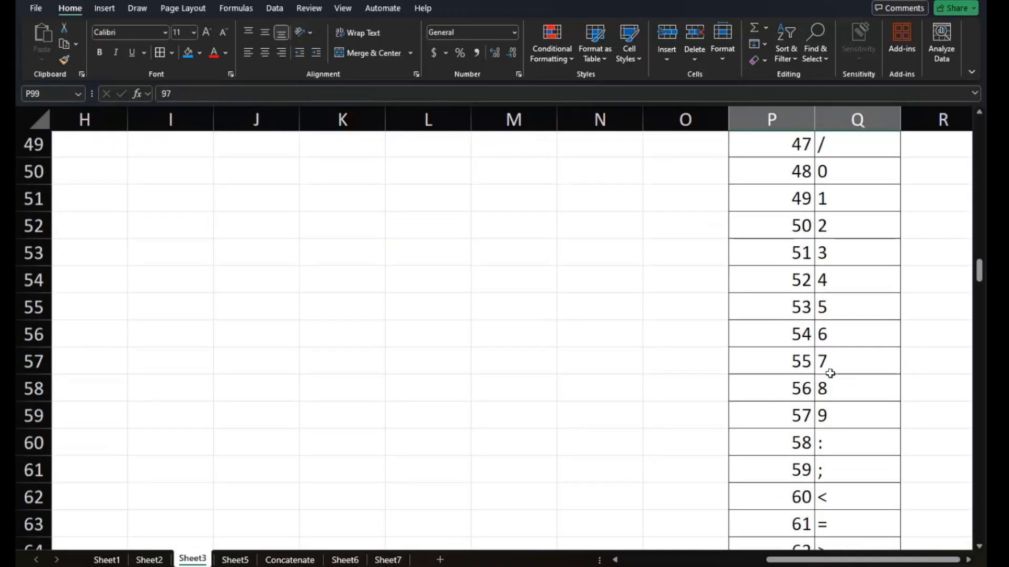
pyautogui.scroll(1, 830, 373)
pyautogui.moveTo(802, 216); pyautogui.dragTo(830, 451)
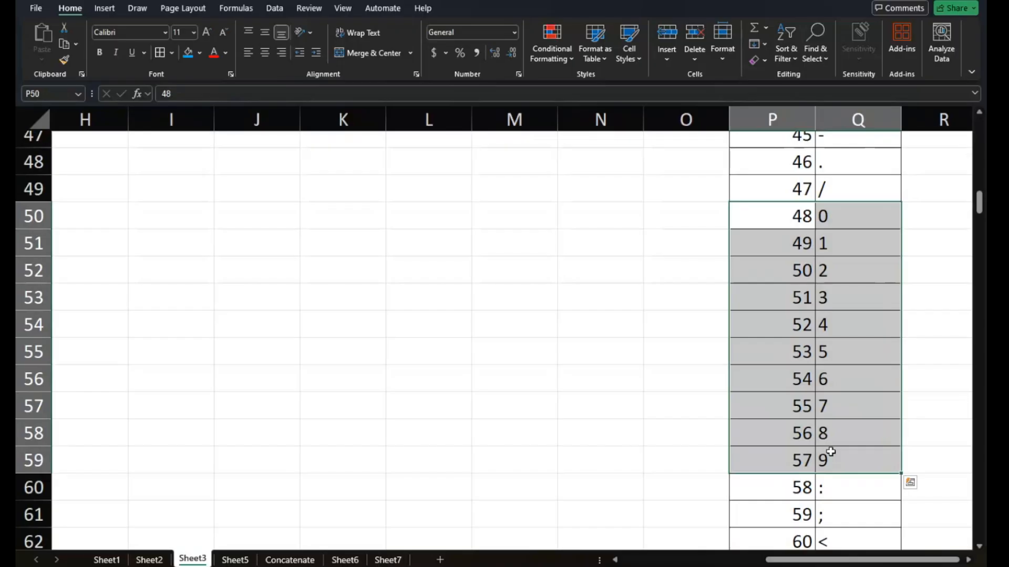
# Compare the ASCII Code table and the sample Char and Code columns with the start of the new list, checking the formula in Q3
pyautogui.scroll(15, 830, 452)
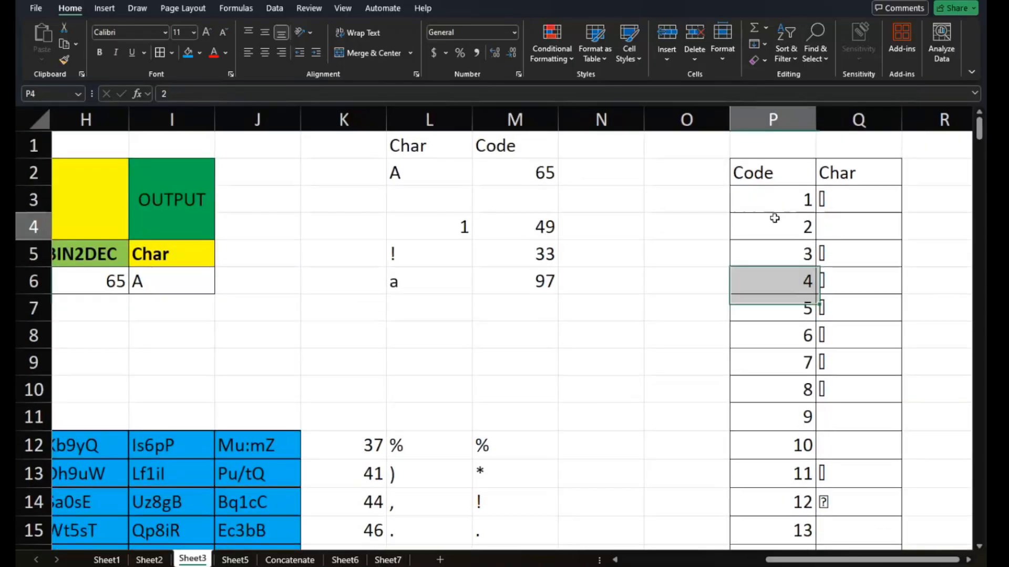
pyautogui.click(824, 202)
pyautogui.hscroll(-3, 453, 353)
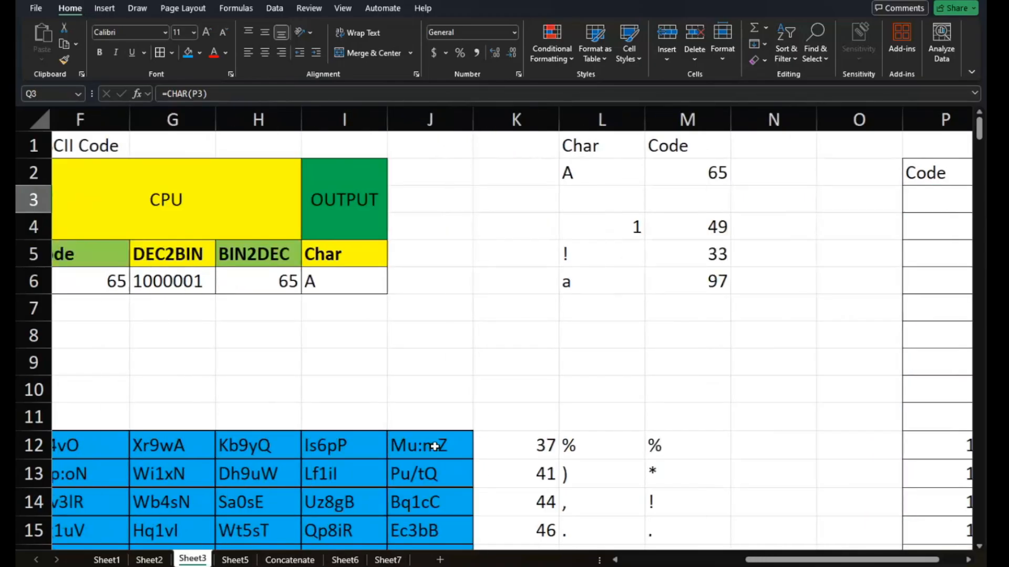
pyautogui.hscroll(-3, 435, 447)
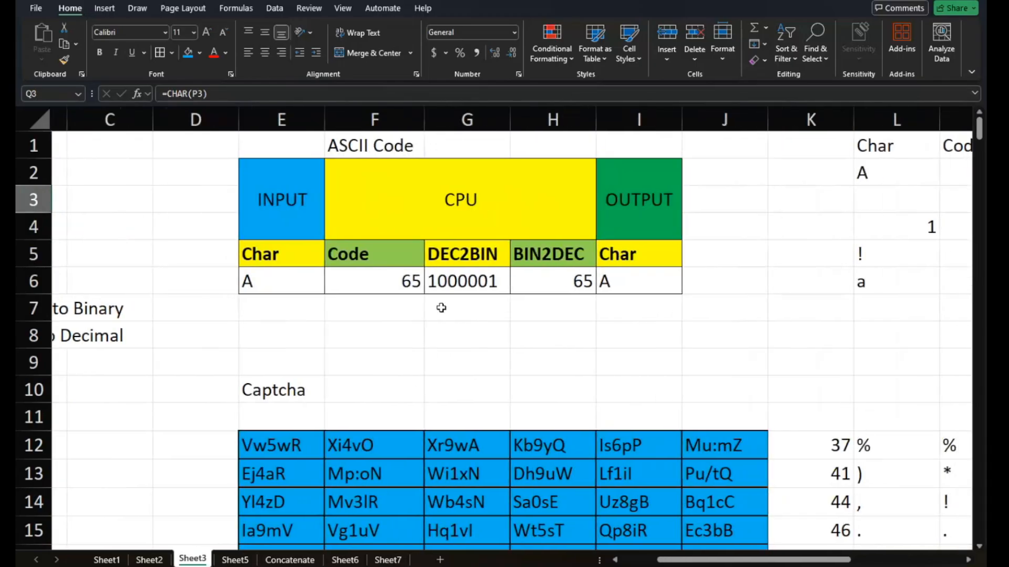
pyautogui.hscroll(2, 530, 313)
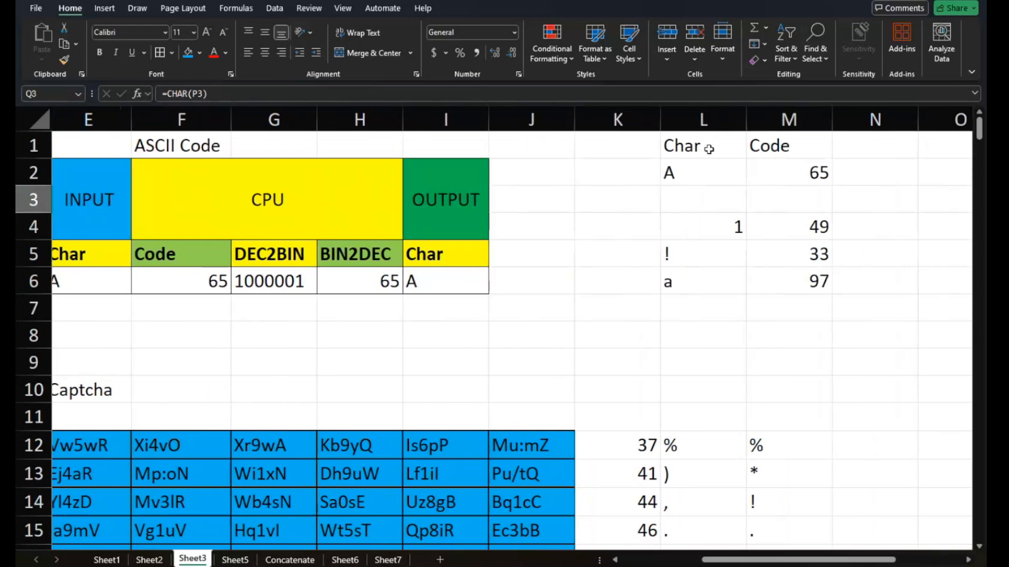
pyautogui.hscroll(2, 806, 153)
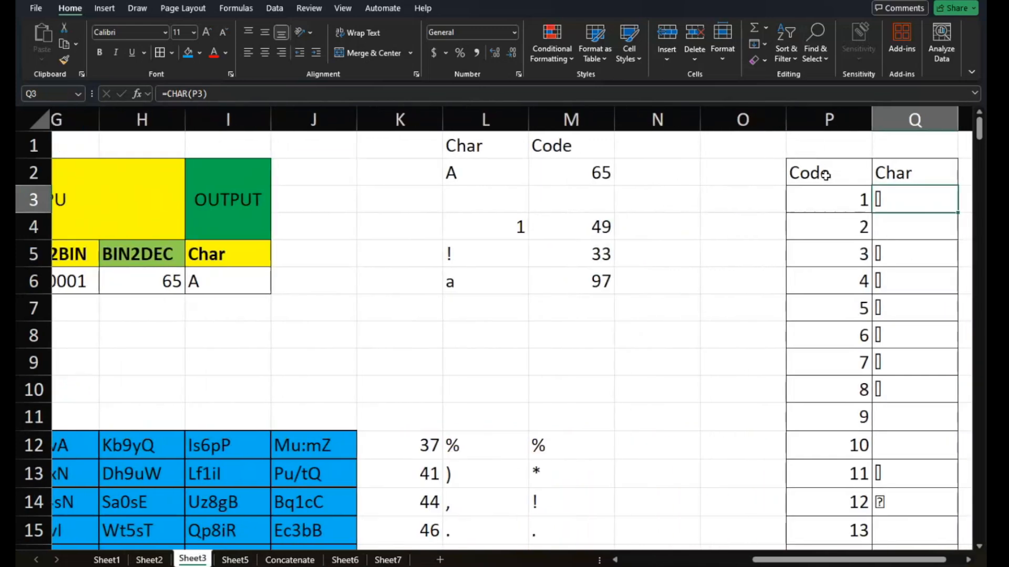
pyautogui.hscroll(3, 913, 164)
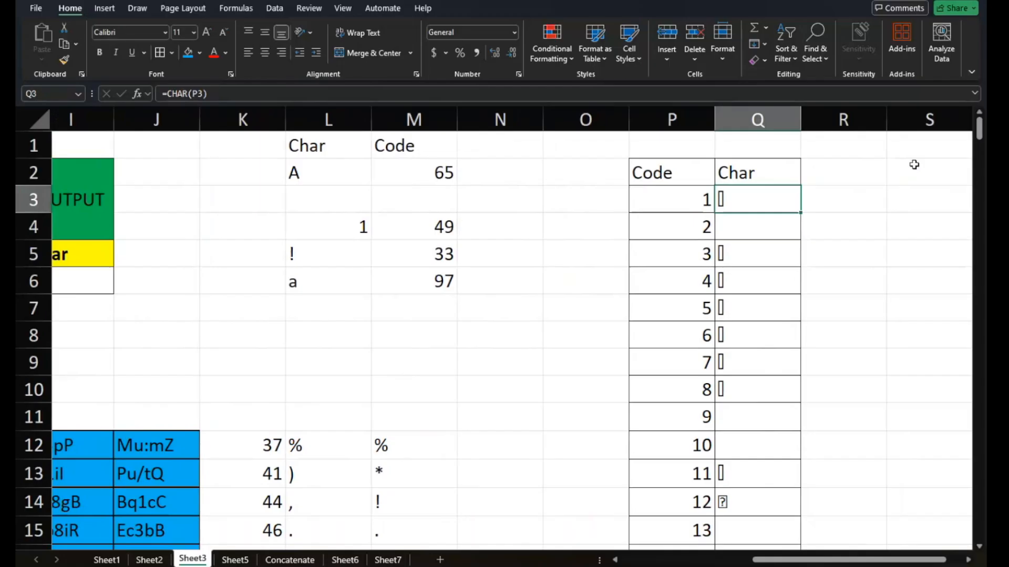
pyautogui.hscroll(-1, 573, 141)
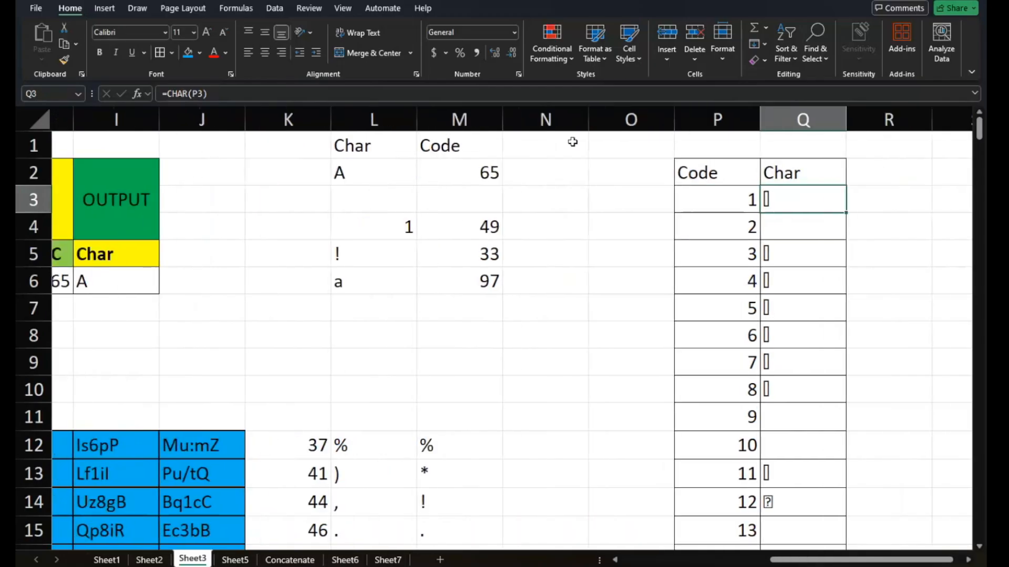
# Check the CODE formula in M2 and its reference to the sample character, leaving the formula unchanged
pyautogui.click(475, 172)
pyautogui.doubleClick(480, 176)
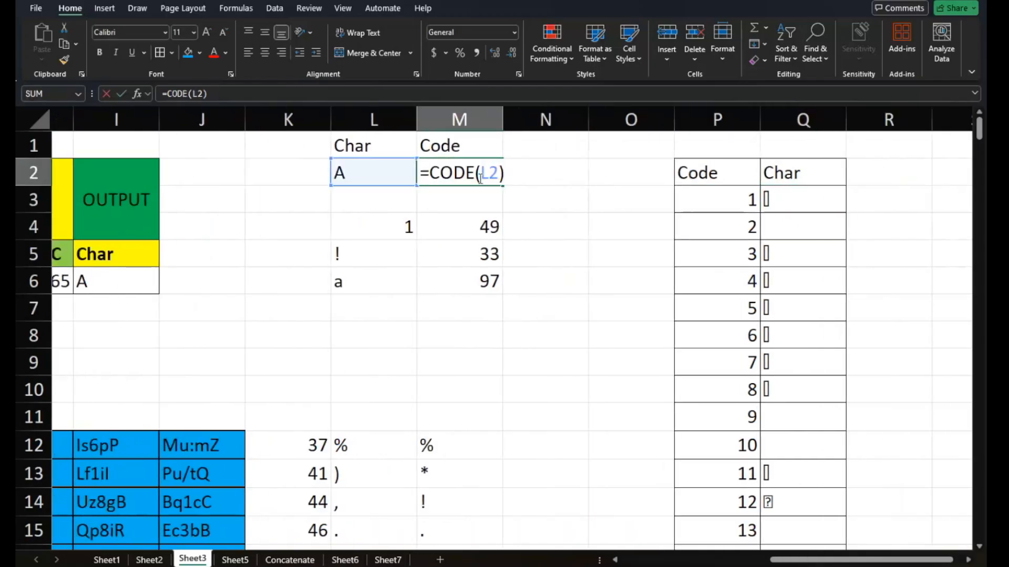
pyautogui.click(518, 204)
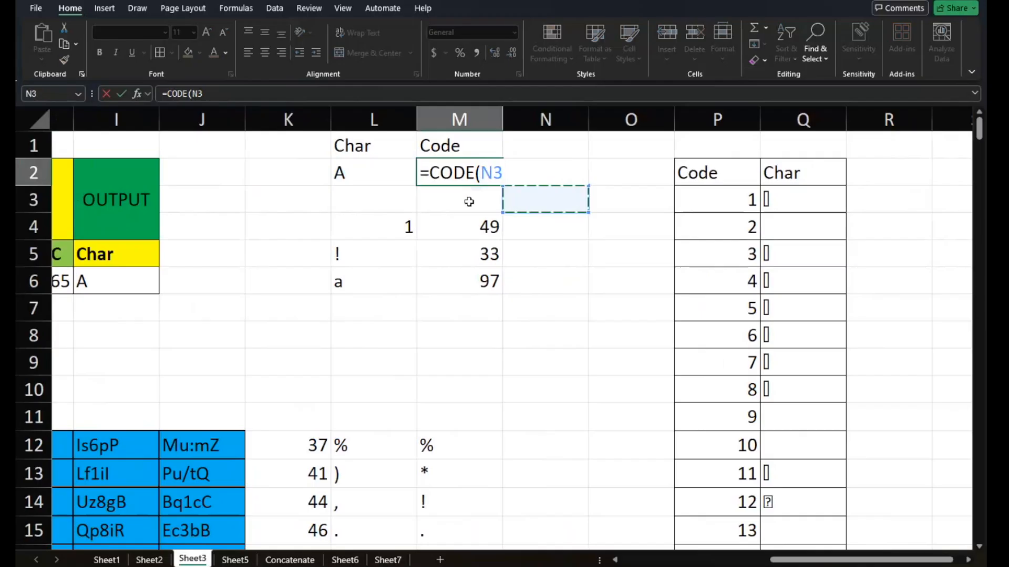
pyautogui.press('Escape')
# Add the heading Dec2bin in N1, beside the Code heading of the sample characters
pyautogui.click(547, 144)
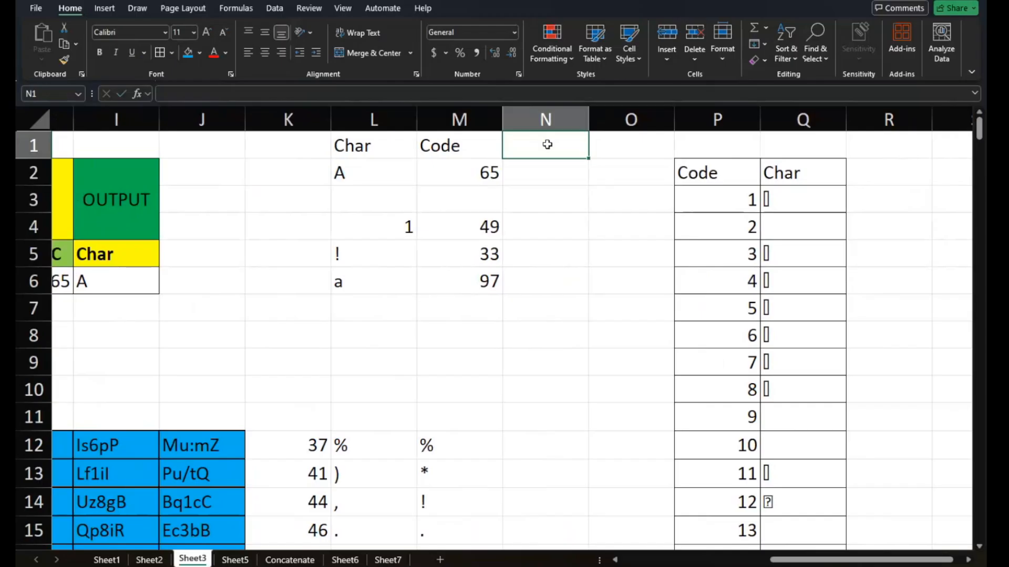
pyautogui.click(493, 169)
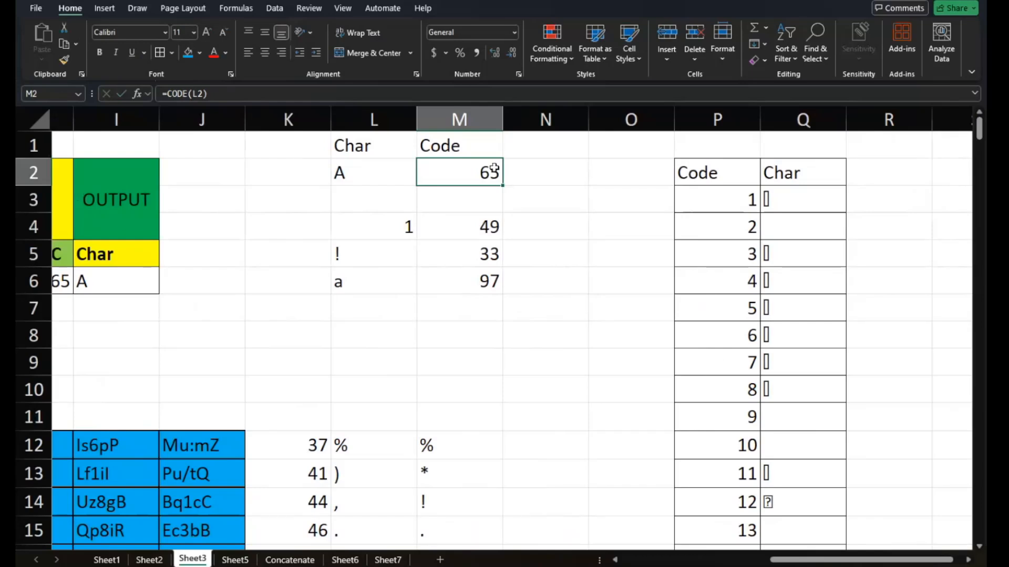
pyautogui.press('Up')
pyautogui.press('Right')
pyautogui.write('Dec2bin')
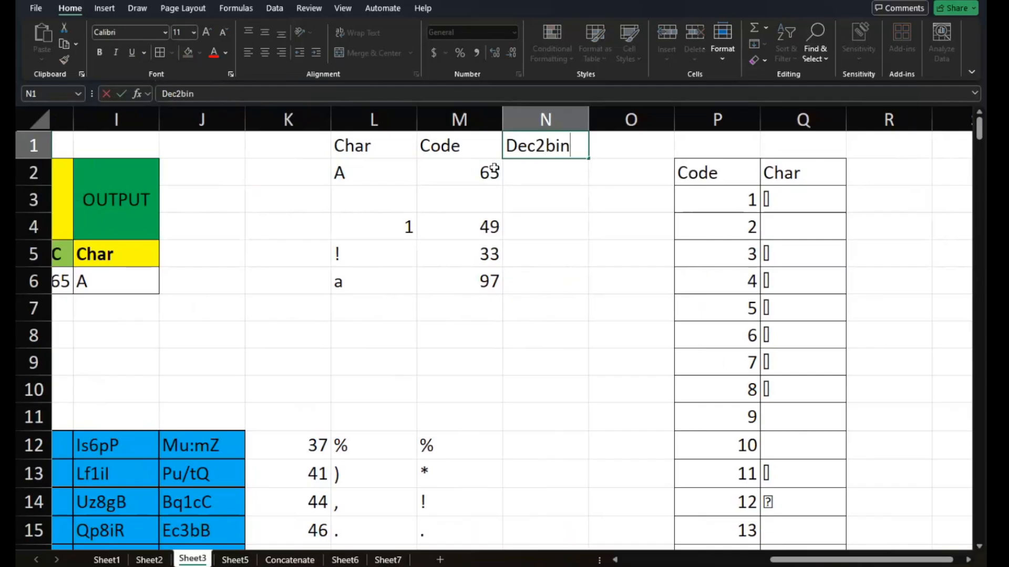
pyautogui.press('Return')
# Convert the sample codes to binary with =DEC2BIN(M2) in N2 and fill the formula down to N6
pyautogui.write('=')
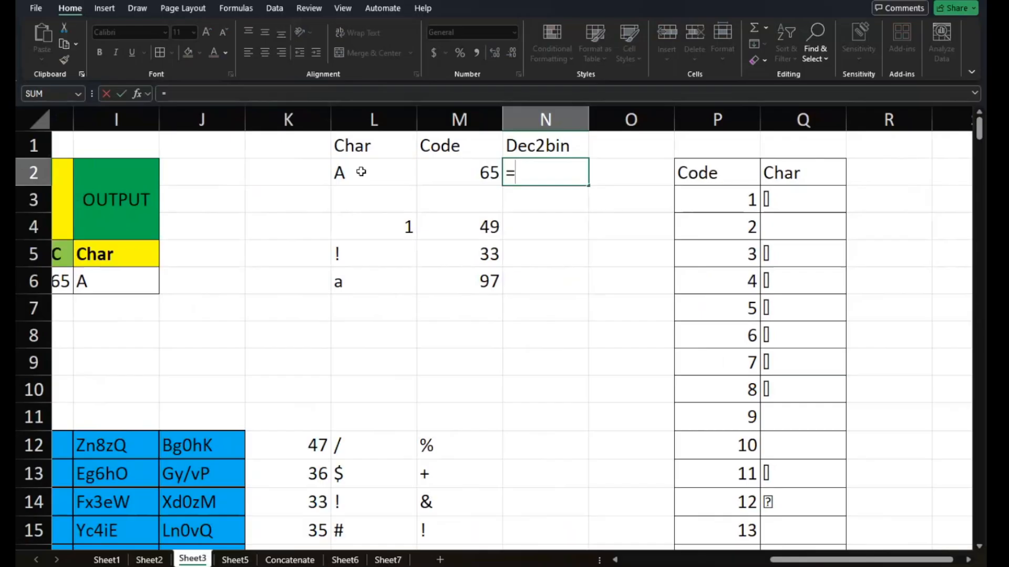
pyautogui.write('dec2bin(')
pyautogui.press('Left')
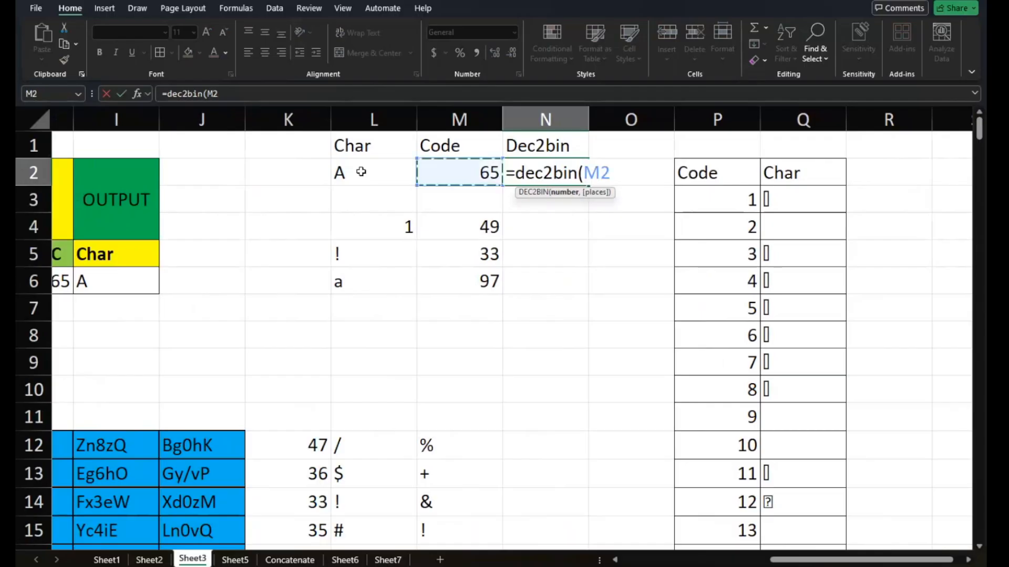
pyautogui.write(')')
pyautogui.press('Return')
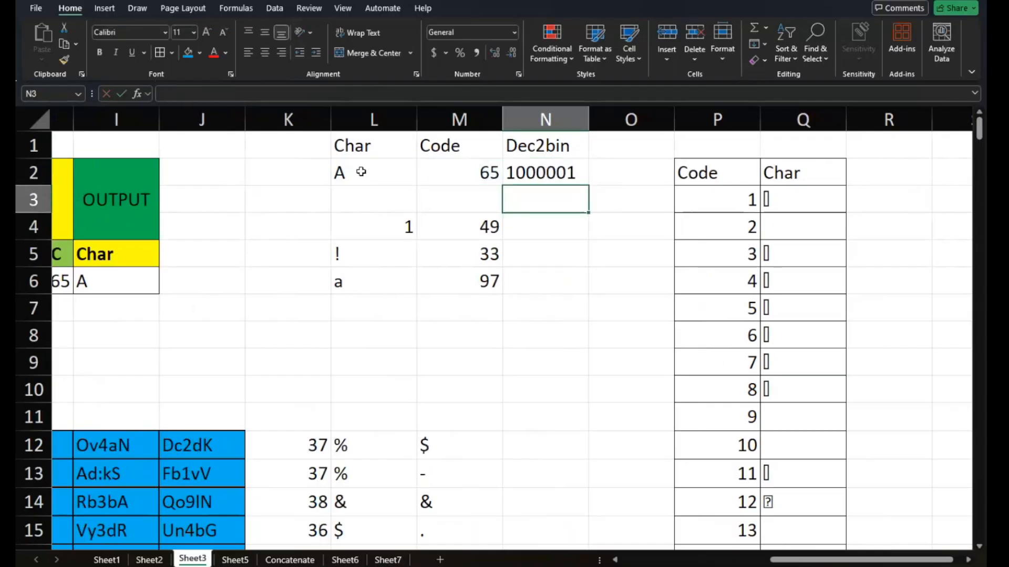
pyautogui.click(555, 176)
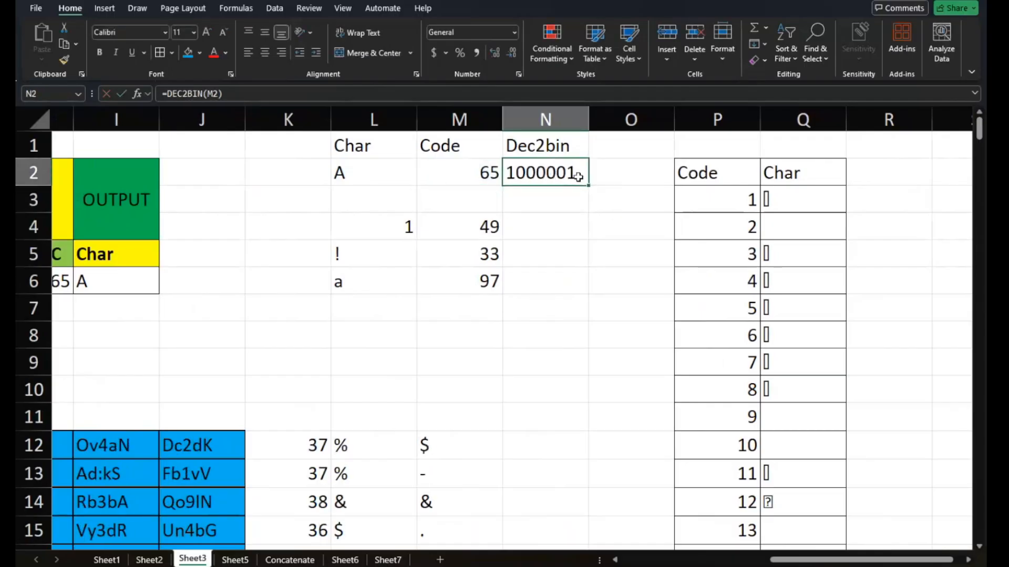
pyautogui.moveTo(588, 185); pyautogui.dragTo(573, 286)
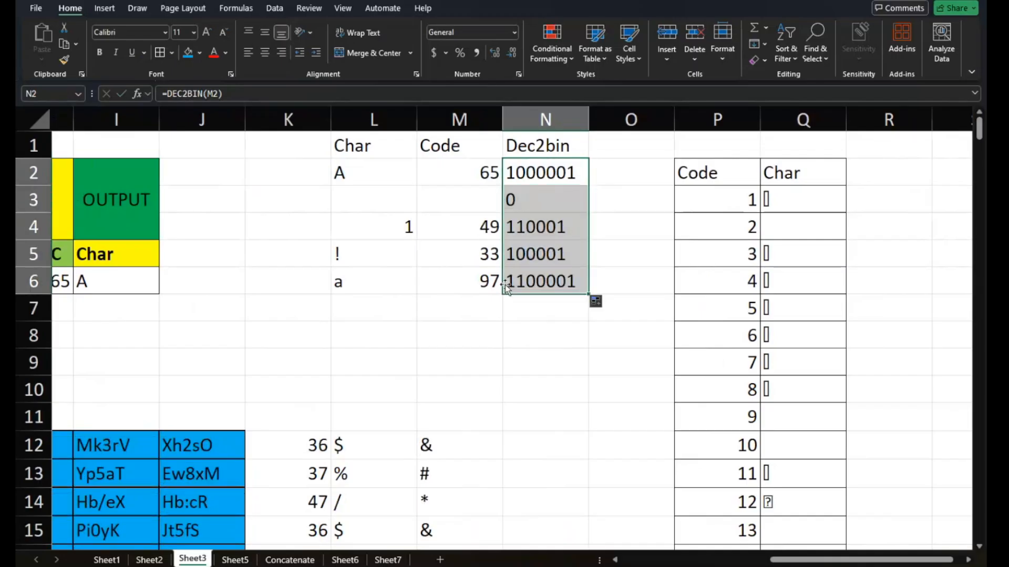
pyautogui.click(620, 248)
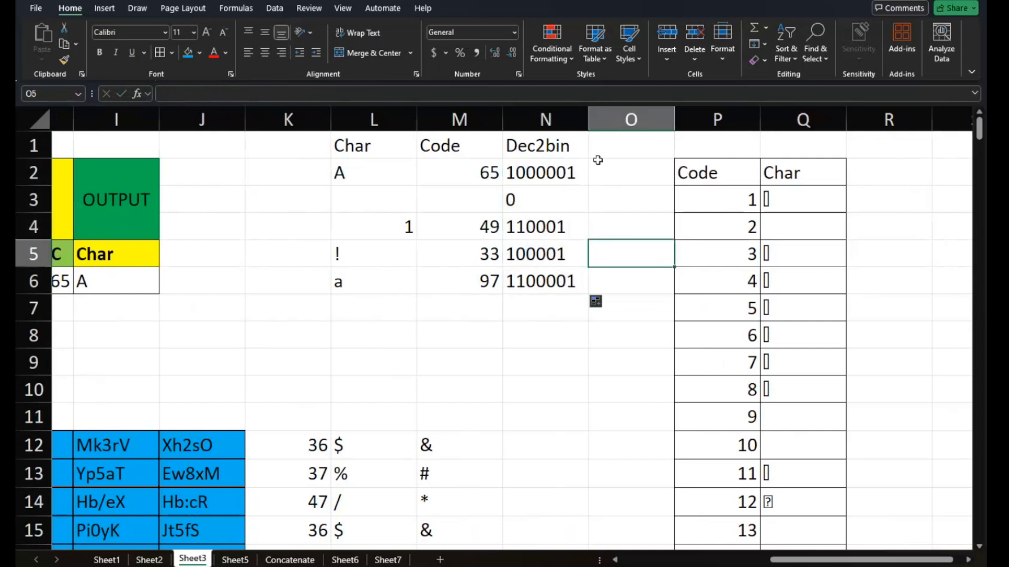
pyautogui.click(548, 172)
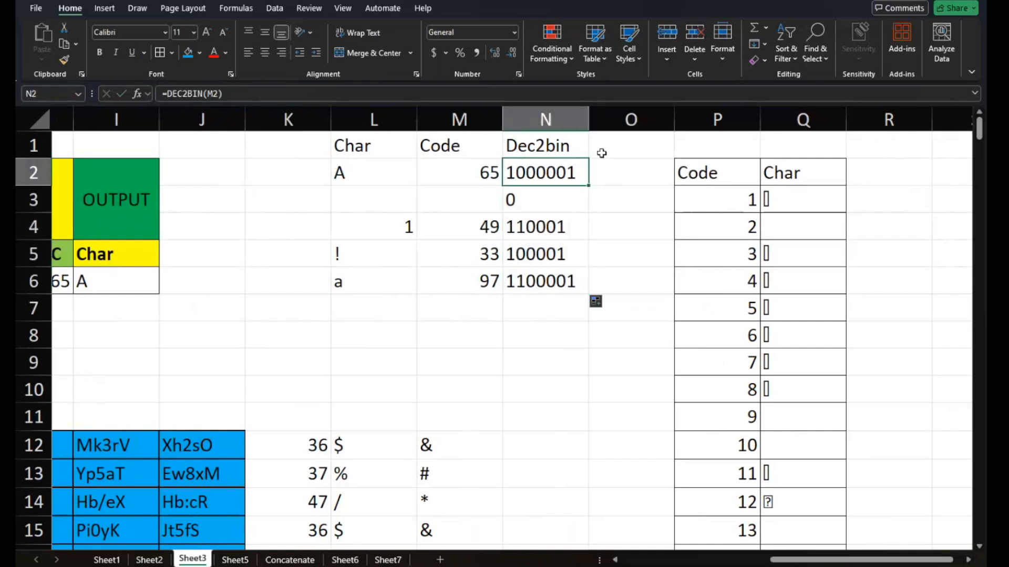
# Enter the heading bin2dec in O1 as plain text, without an equals sign
pyautogui.click(605, 152)
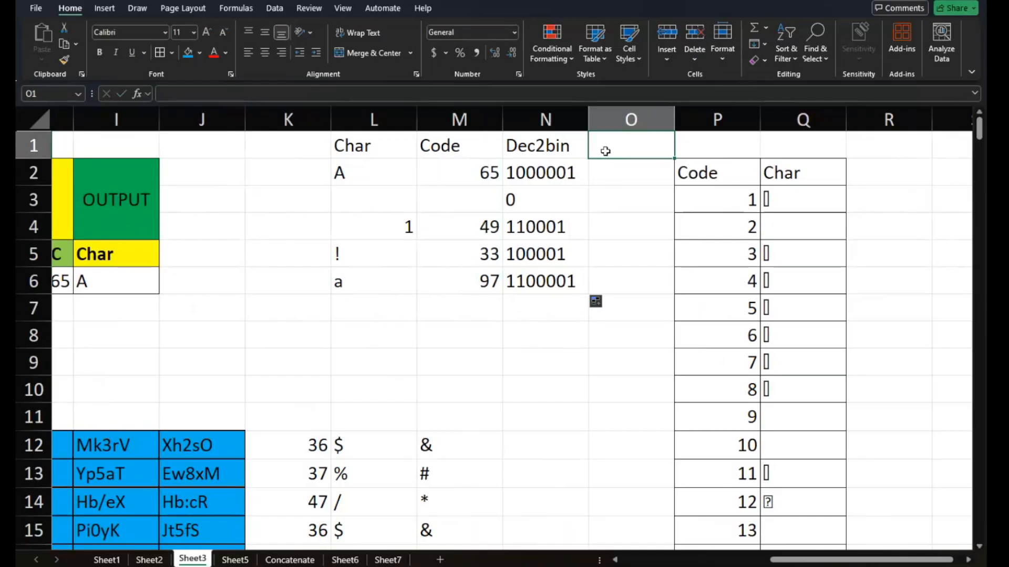
pyautogui.write('=')
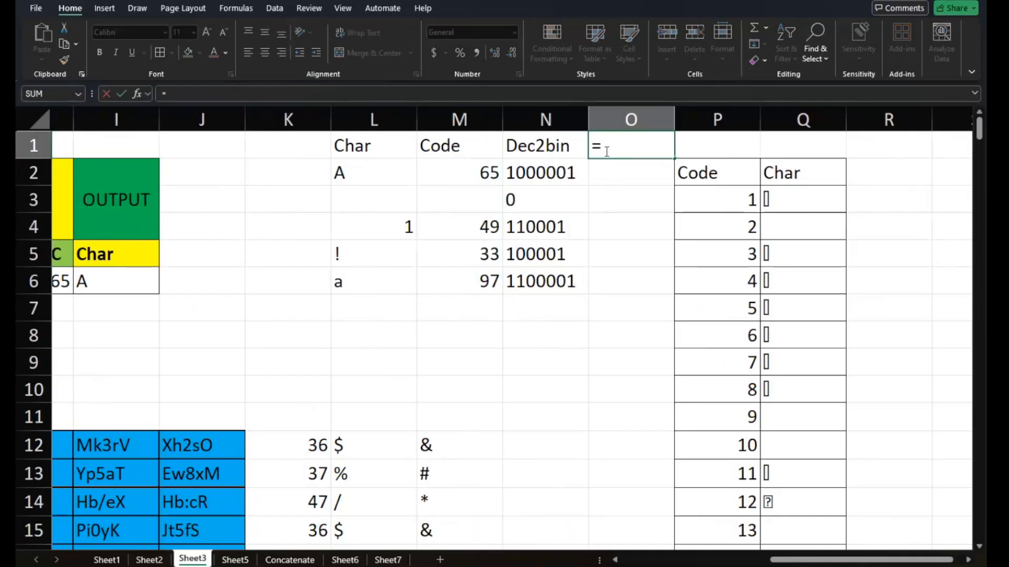
pyautogui.write('bin2')
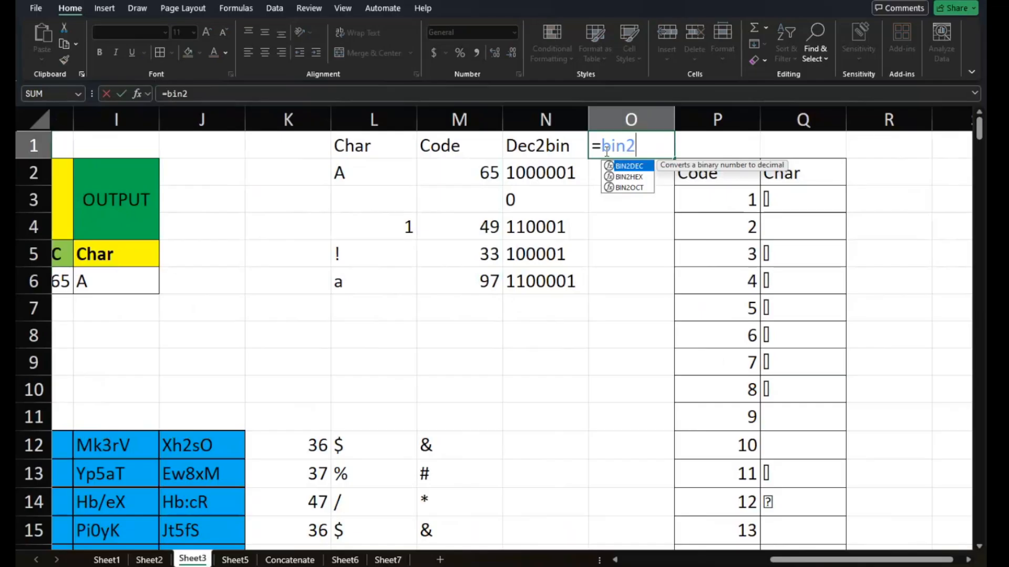
pyautogui.write('de')
pyautogui.press('Return')
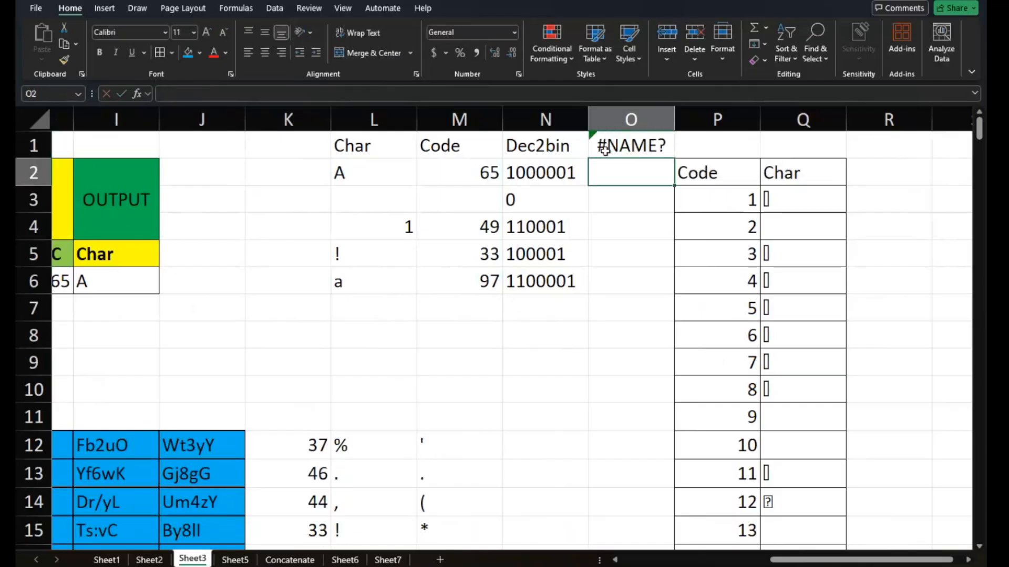
pyautogui.doubleClick(604, 146)
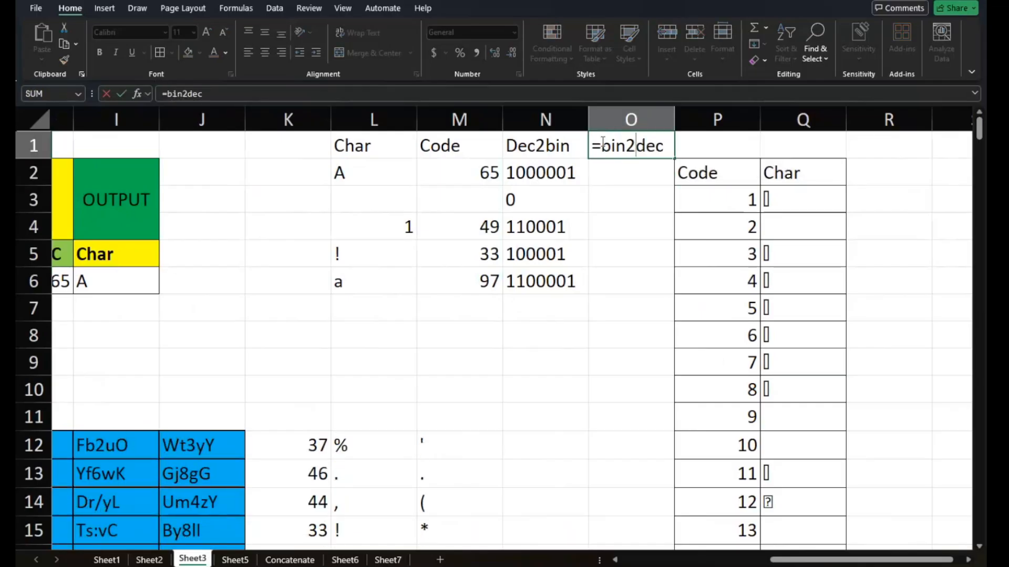
pyautogui.write('=')
pyautogui.press('BackSpace')
pyautogui.press('BackSpace')
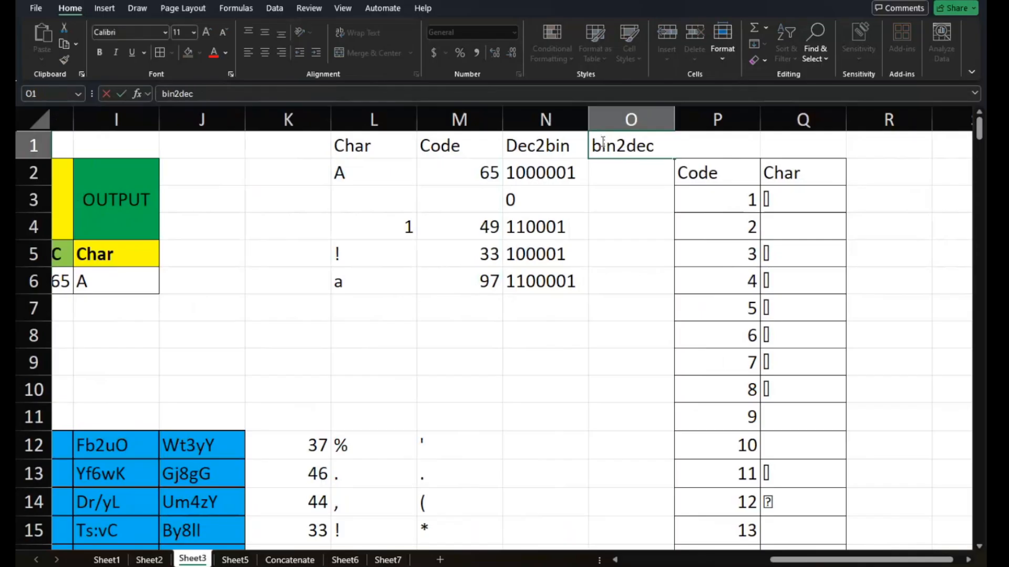
pyautogui.press('Return')
# Enter =bin2dec in O2 as the start of the conversion back to decimal
pyautogui.write('=')
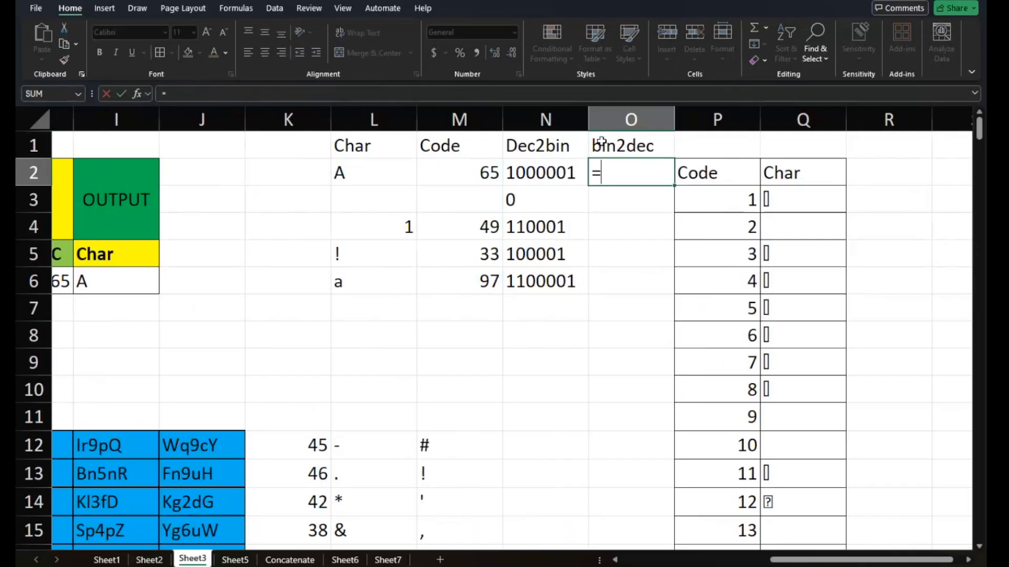
pyautogui.write('bin')
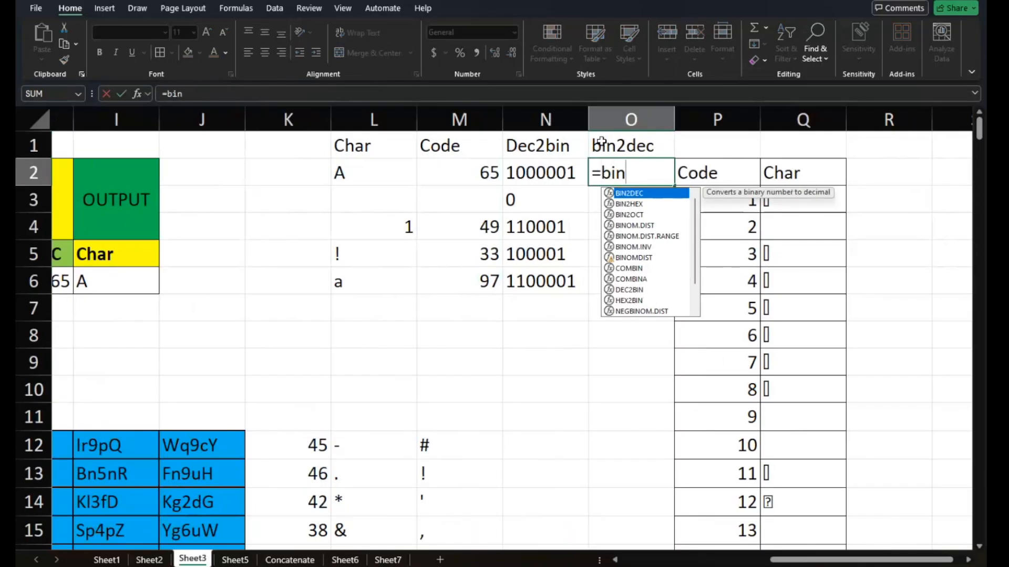
pyautogui.write('2dec')
pyautogui.press('Return')
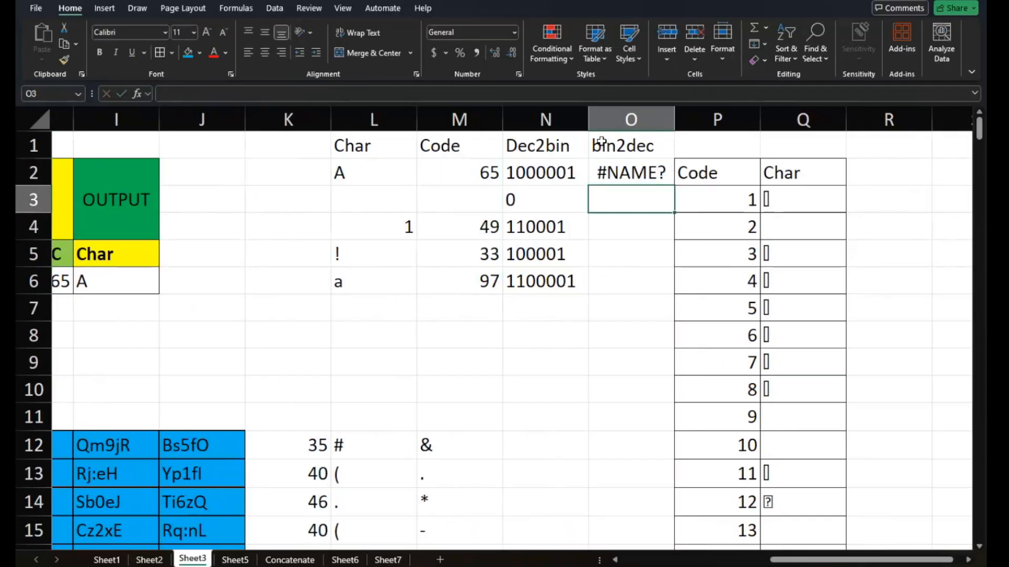
# Complete the formula in O2 as =BIN2DEC(N2) so it converts the binary value of the first sample
pyautogui.click(645, 176)
pyautogui.doubleClick(645, 176)
pyautogui.click(664, 174)
pyautogui.write('(')
pyautogui.click(664, 173)
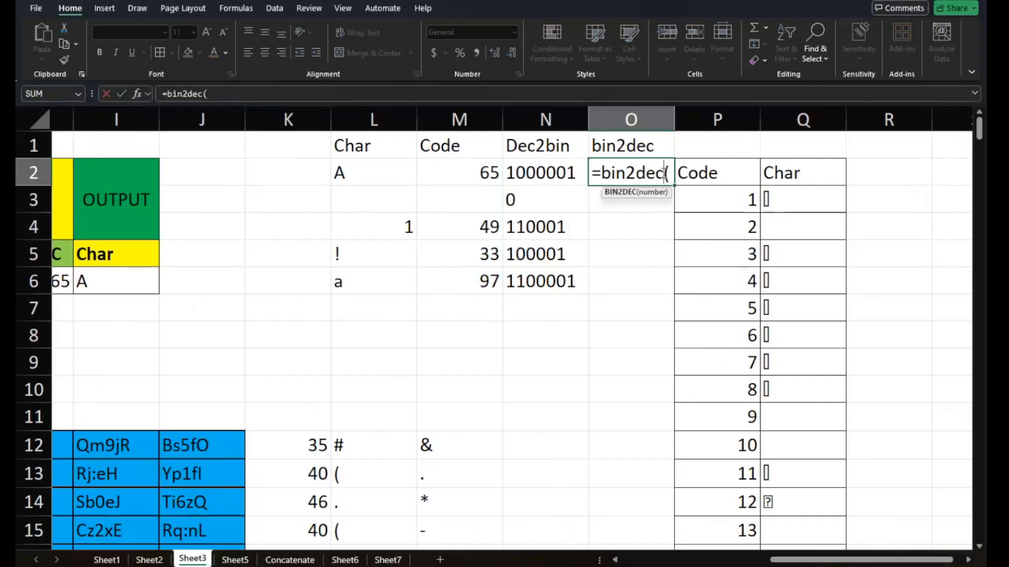
pyautogui.press('Left')
pyautogui.press('Left')
pyautogui.press('Left')
pyautogui.press('End')
pyautogui.click(556, 171)
pyautogui.write(')')
pyautogui.press('Return')
# Fill the BIN2DEC formula from O2 down to O6 for the remaining sample characters
pyautogui.click(637, 169)
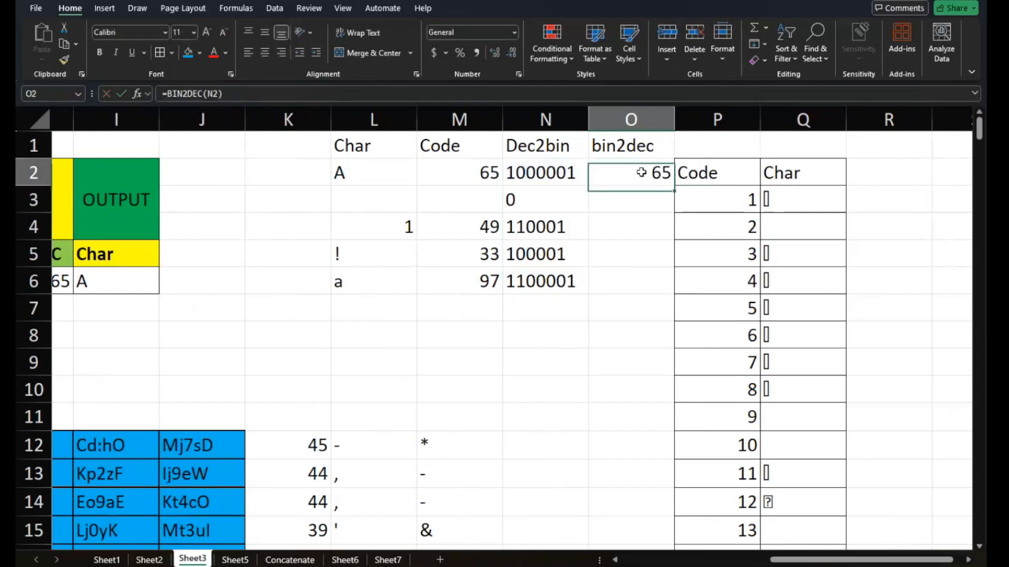
pyautogui.moveTo(675, 190); pyautogui.dragTo(667, 284)
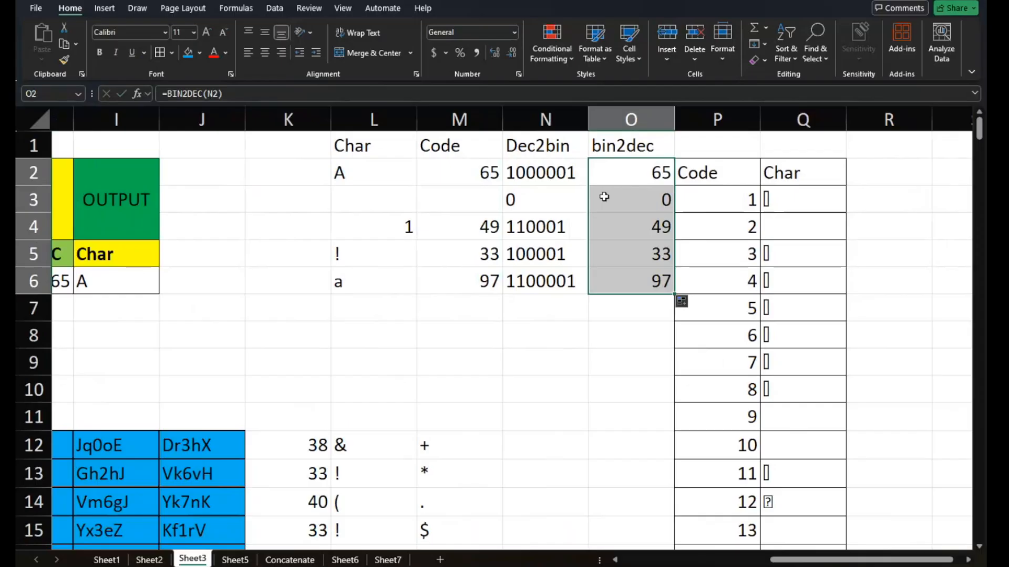
pyautogui.click(574, 310)
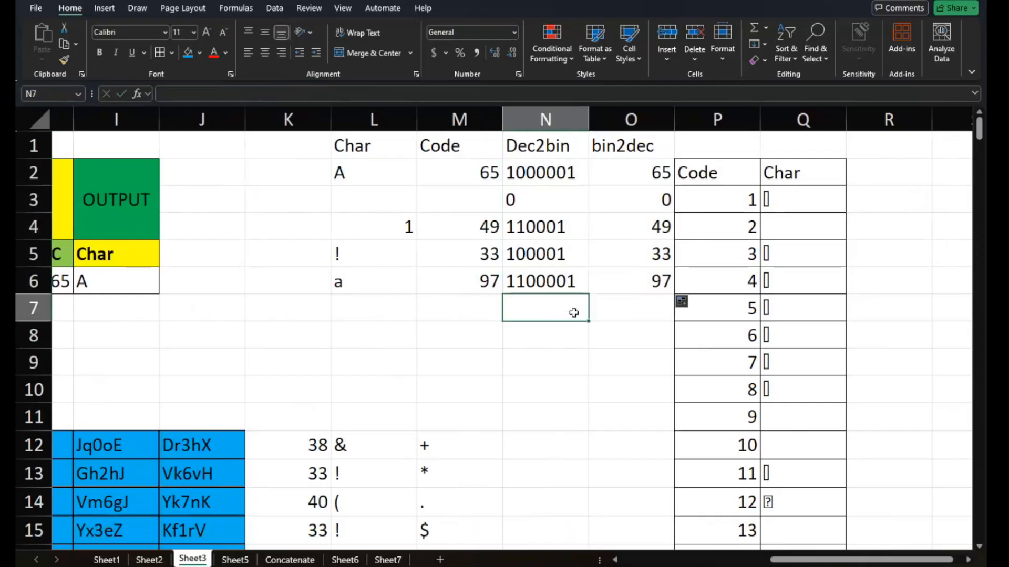
# Review the BIN2DEC formula in O2, the CHAR formula in Q3 and the sample characters in L2 and L5
pyautogui.click(640, 167)
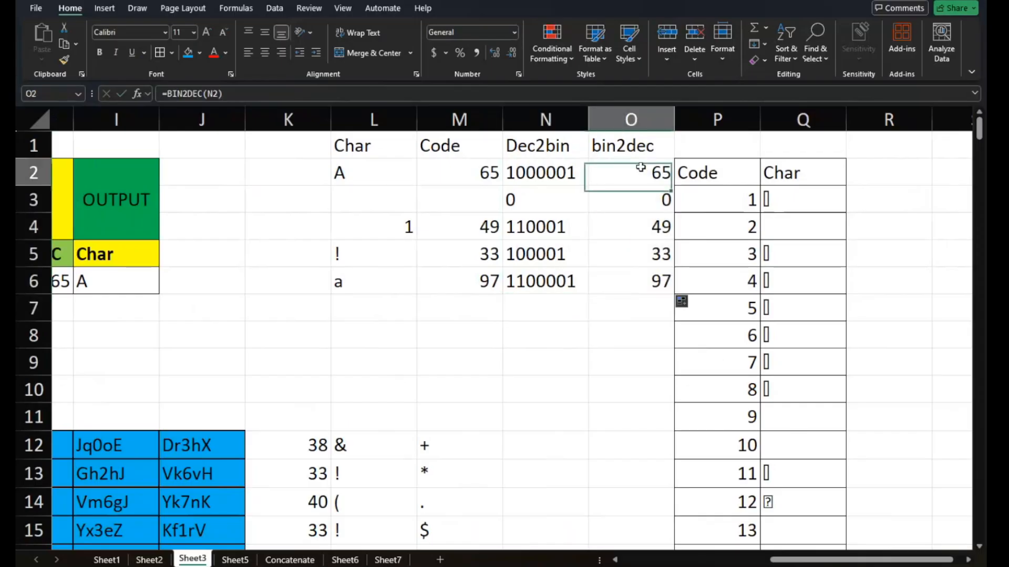
pyautogui.click(759, 201)
pyautogui.click(784, 197)
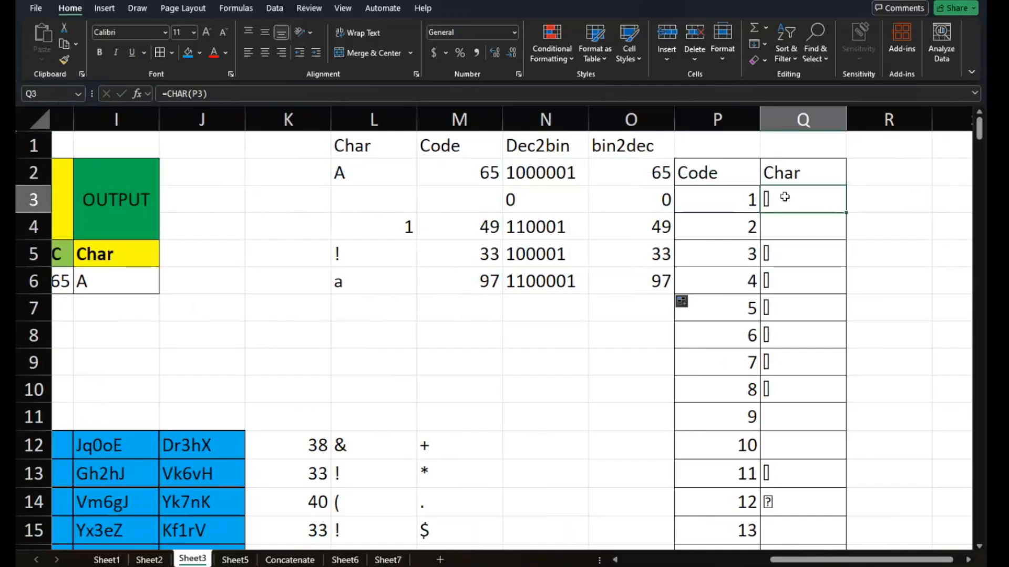
pyautogui.click(373, 171)
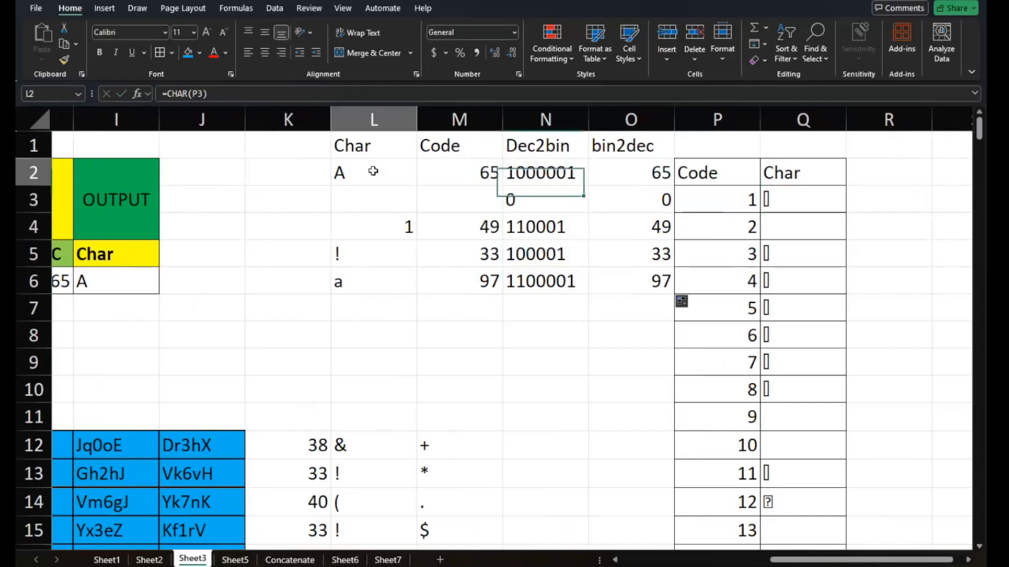
pyautogui.click(372, 256)
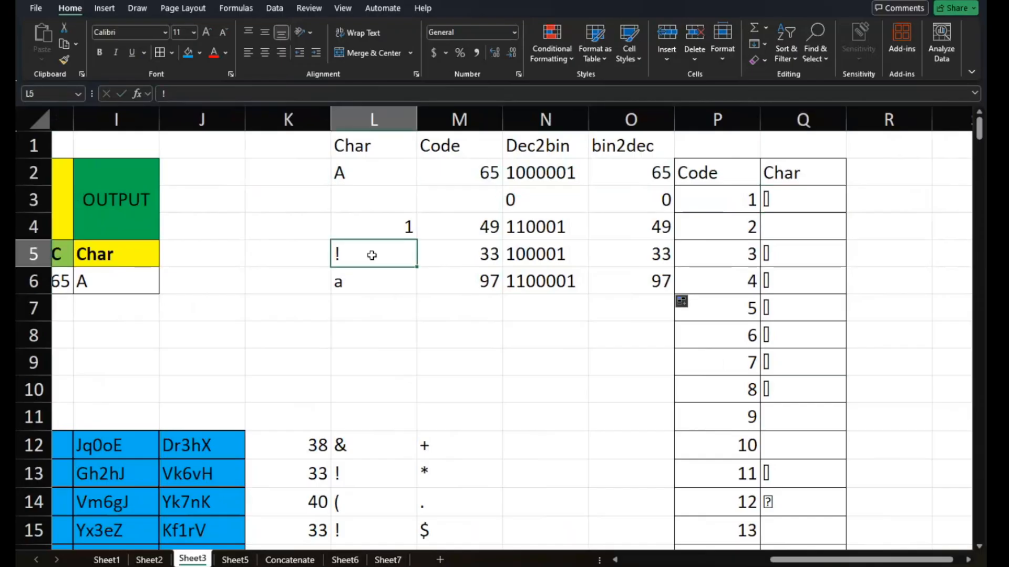
# Add borders around each of the function names Char, Code, DEC2BIN and BIN2DEC in A5:A8
pyautogui.hscroll(-4, 469, 378)
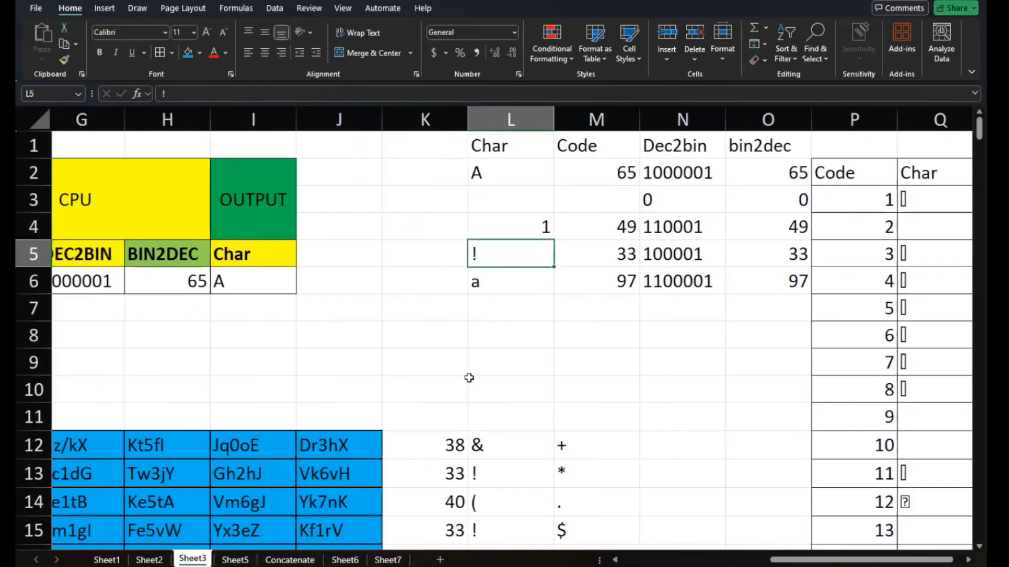
pyautogui.hscroll(-4, 469, 378)
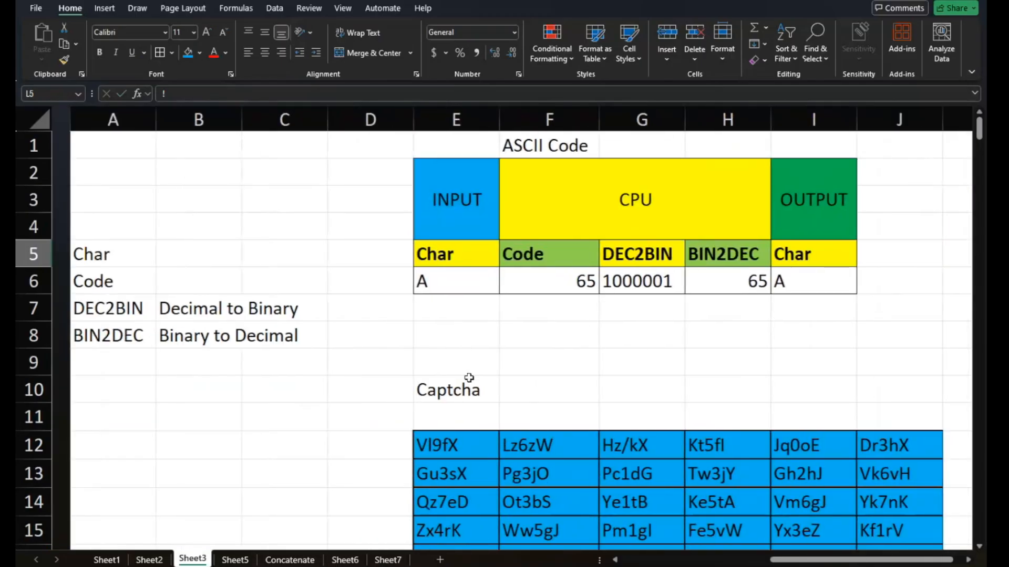
pyautogui.scroll(-1, 469, 378)
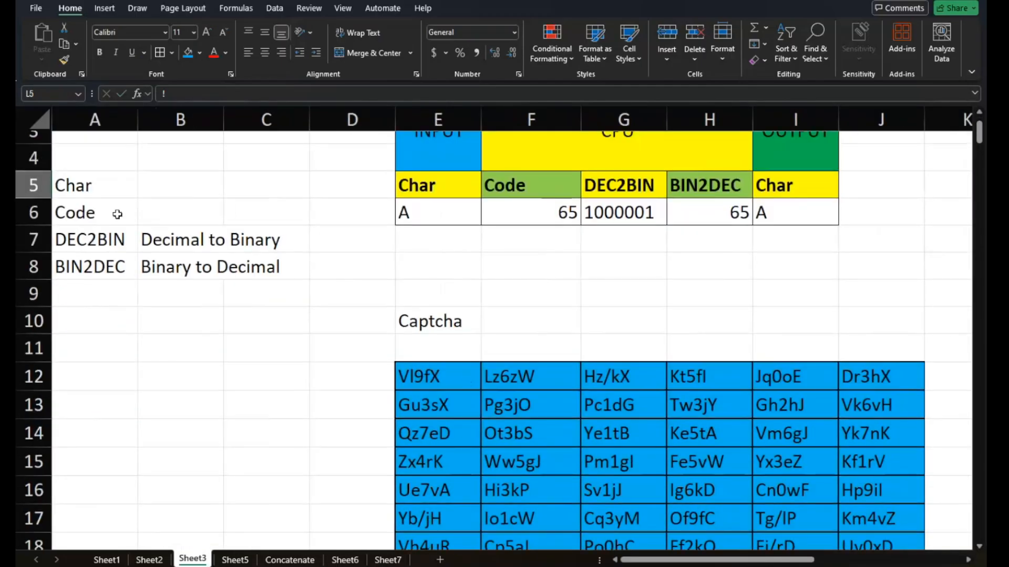
pyautogui.moveTo(73, 187); pyautogui.dragTo(92, 256)
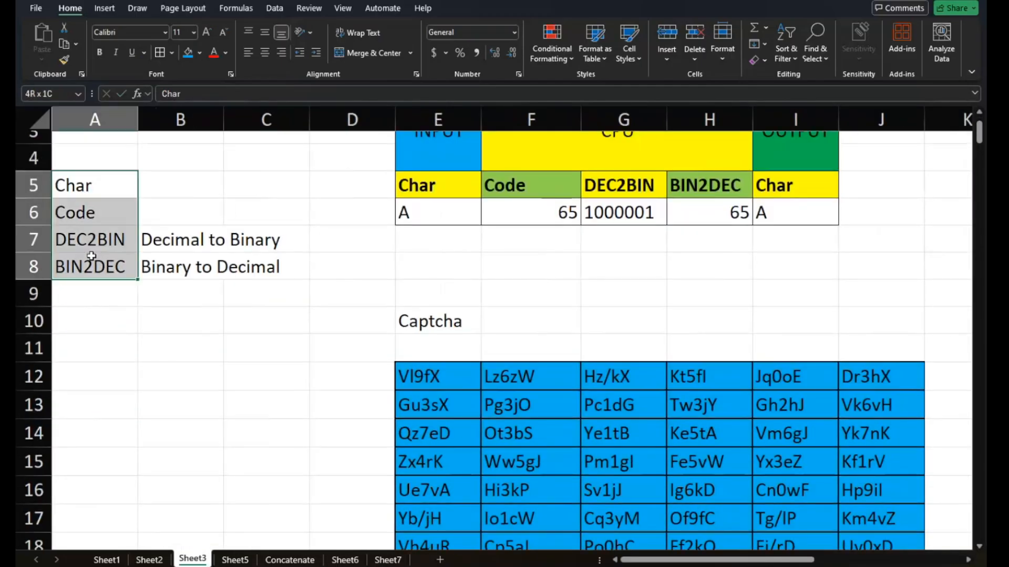
pyautogui.click(161, 52)
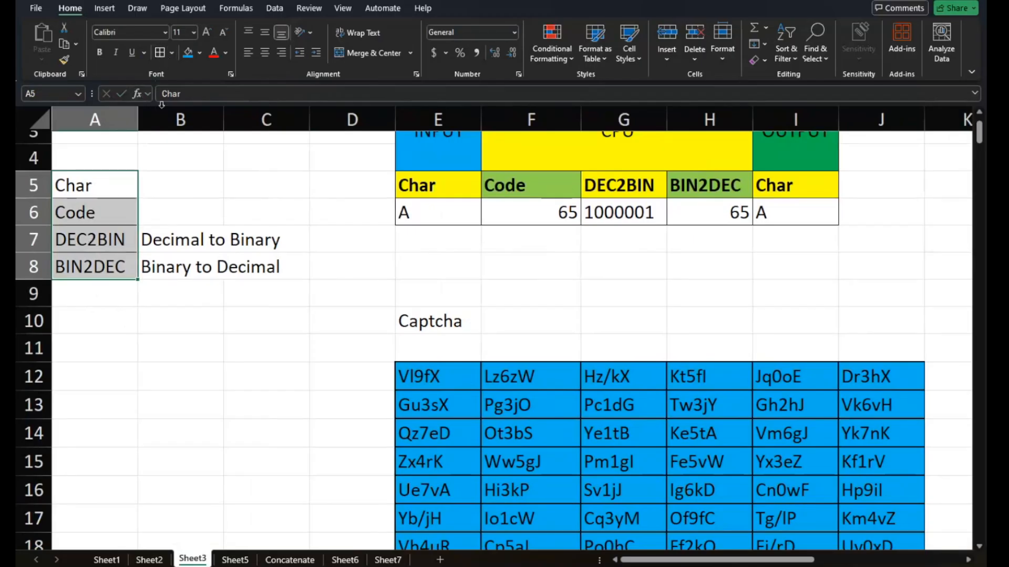
pyautogui.click(184, 234)
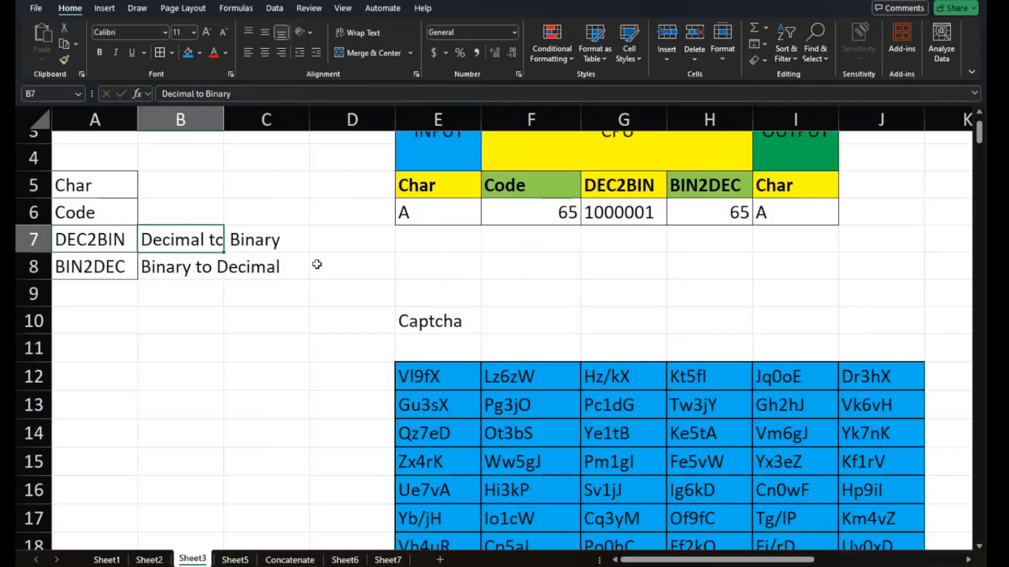
# Examine the CHAR and RANDBETWEEN parts of the captcha formula in E12, including the ranges 97 to 122 and 47 to 58
pyautogui.click(429, 376)
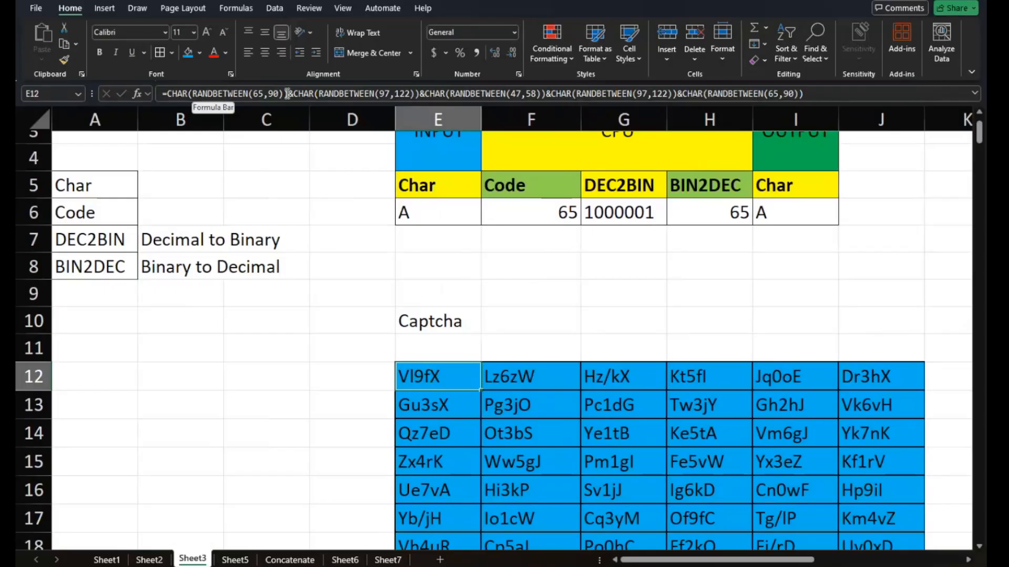
pyautogui.moveTo(293, 94); pyautogui.dragTo(417, 94)
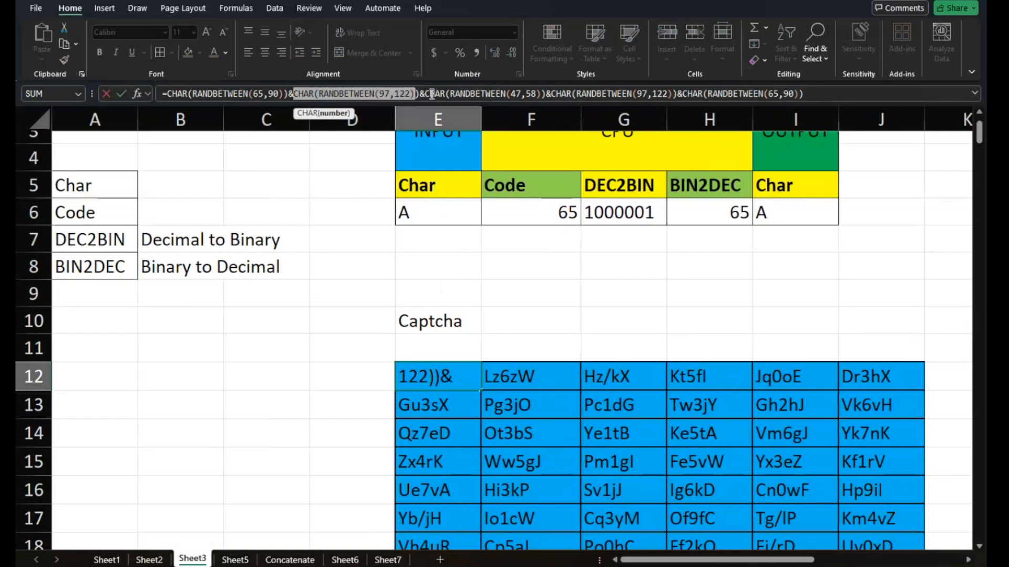
pyautogui.moveTo(450, 93); pyautogui.dragTo(545, 94)
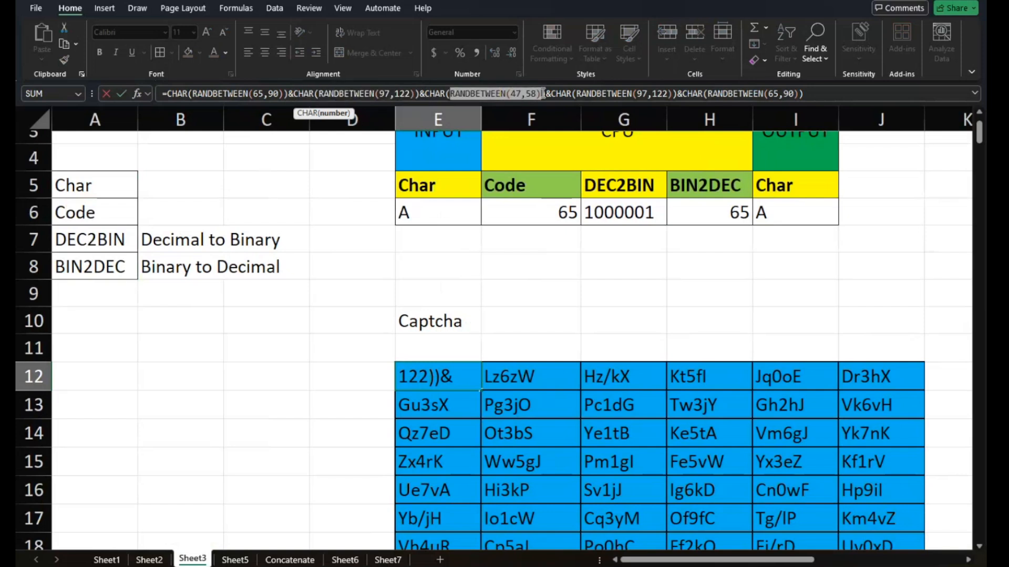
pyautogui.click(427, 94)
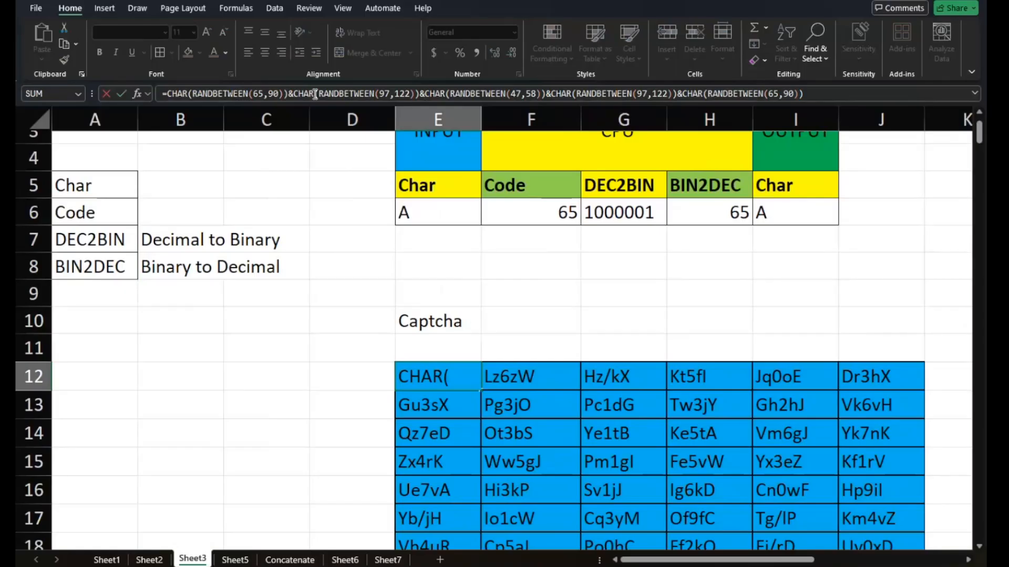
# Prefix the captcha formula in E12 with the fixed text "OOO" joined by an ampersand
pyautogui.click(166, 94)
pyautogui.write('=')
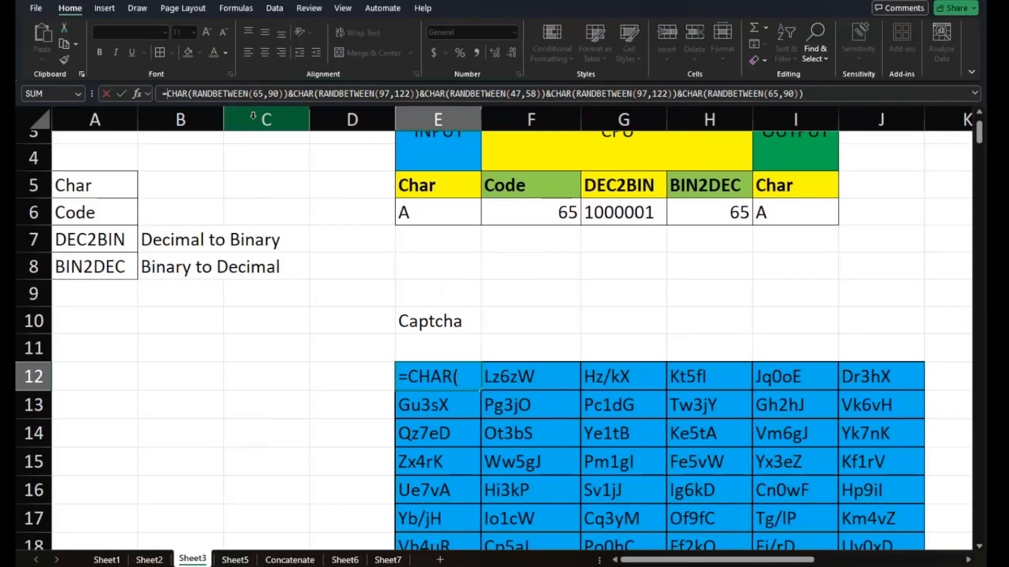
pyautogui.write('O')
pyautogui.press('BackSpace')
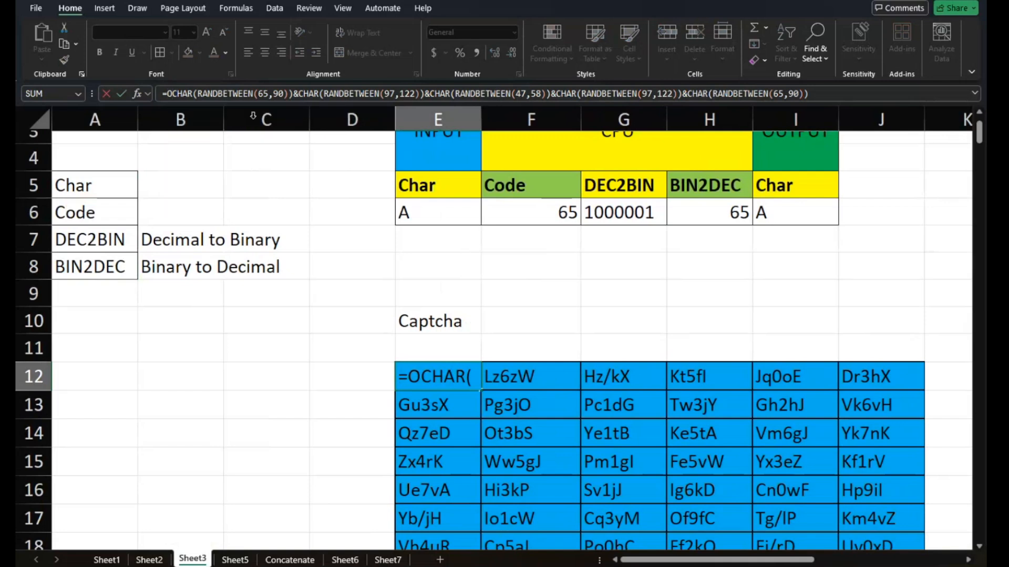
pyautogui.write('"')
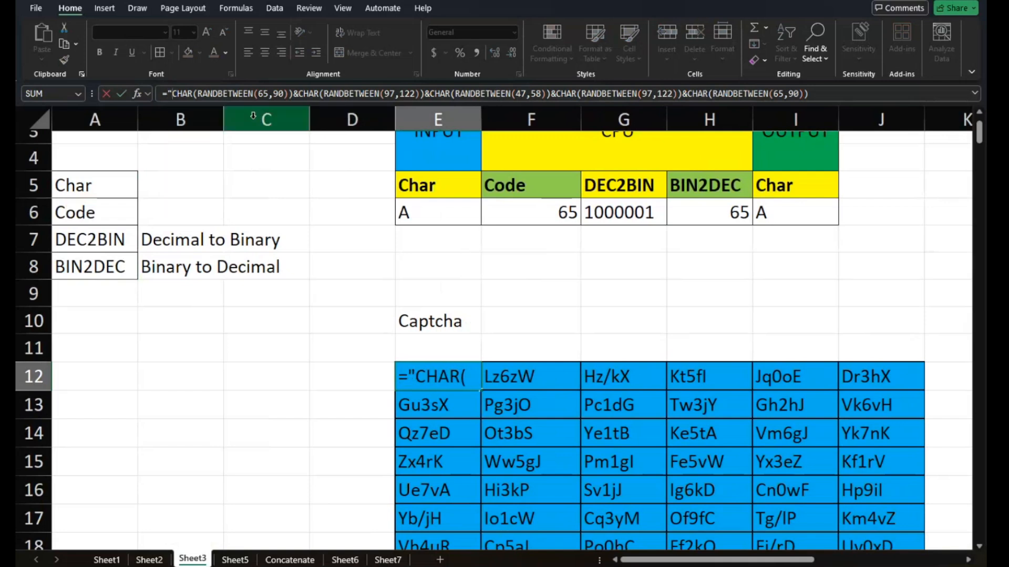
pyautogui.write('OOO"')
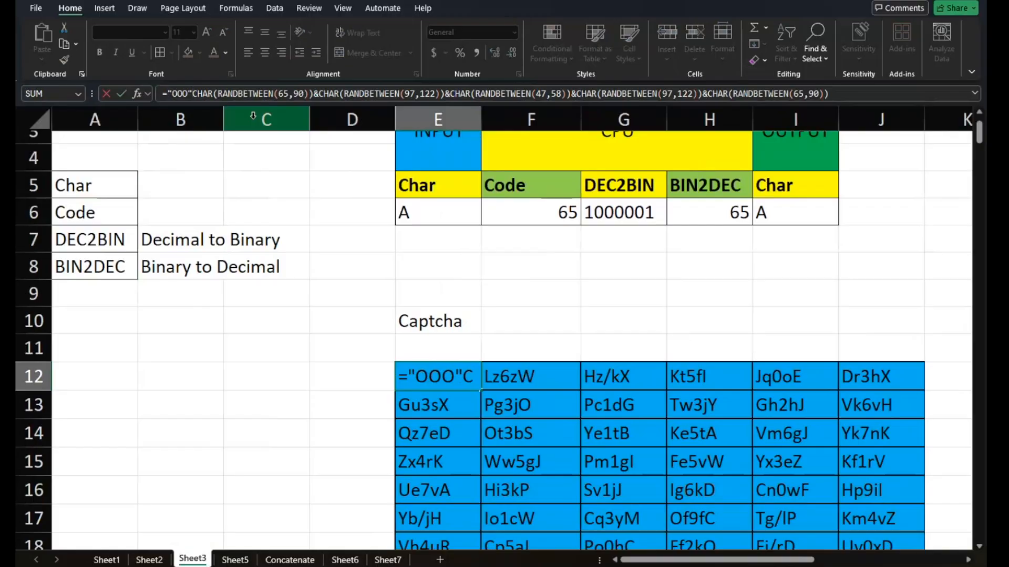
pyautogui.write('&')
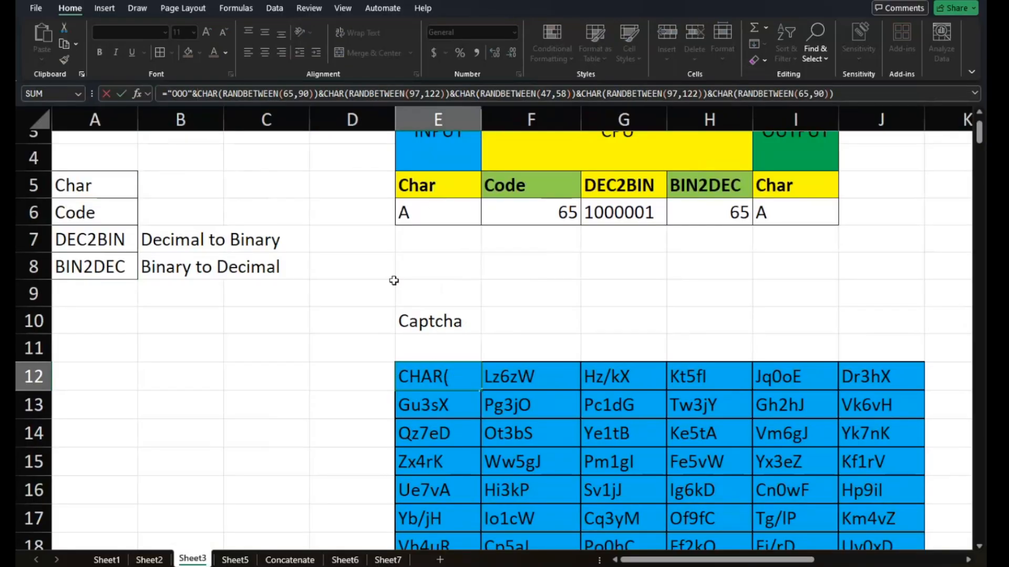
pyautogui.press('Return')
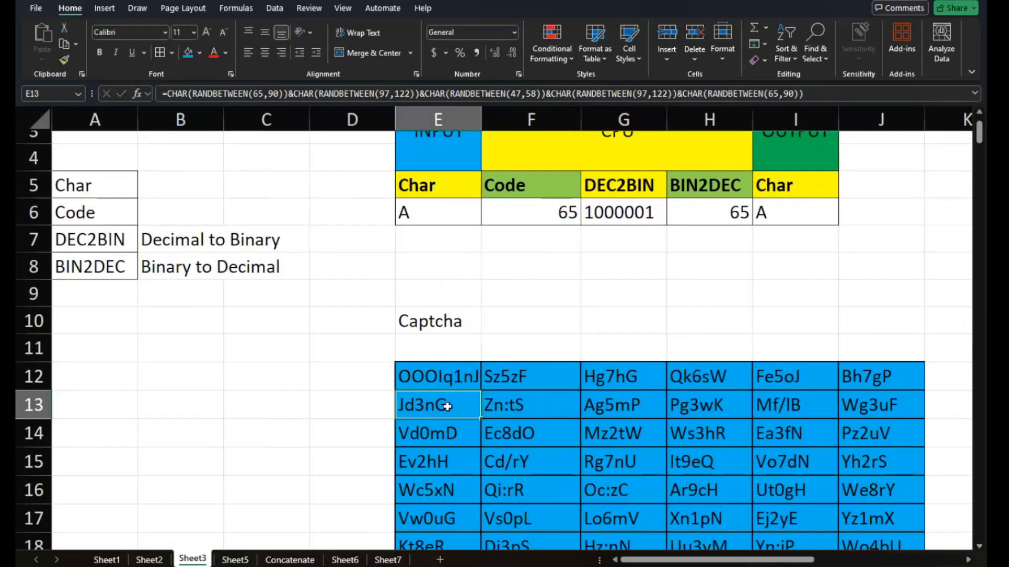
# Remove the "OOO" prefix from the captcha formula in E12 by undoing its last edit
pyautogui.click(426, 371)
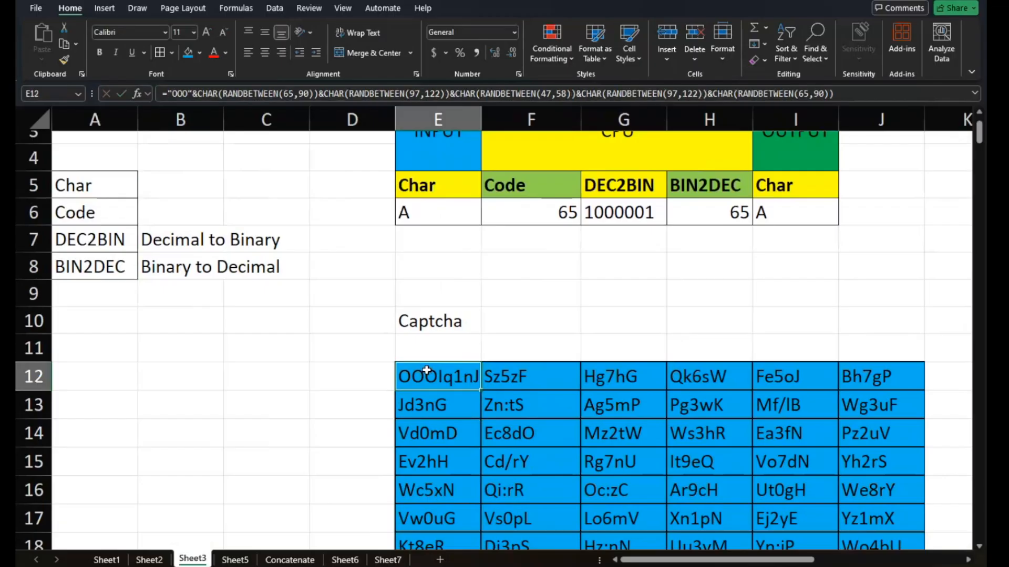
pyautogui.click(197, 93)
pyautogui.moveTo(197, 93); pyautogui.dragTo(168, 93)
pyautogui.press('BackSpace')
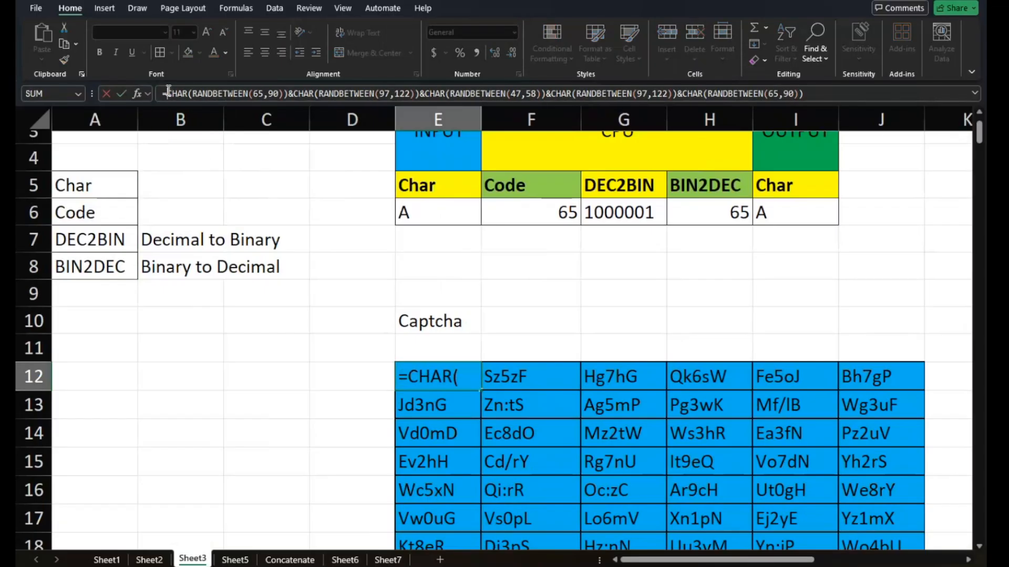
pyautogui.click(342, 298)
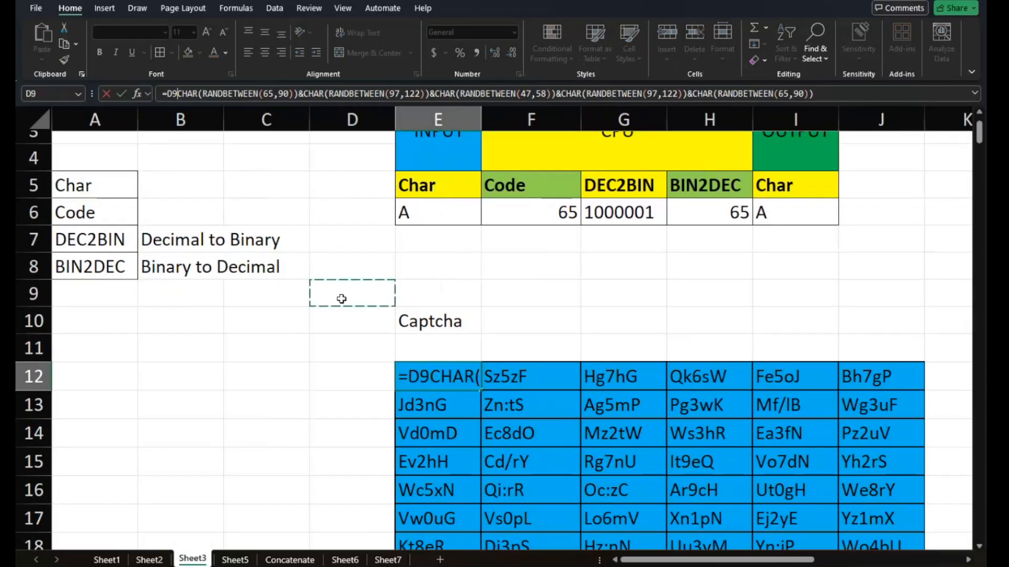
pyautogui.press('Escape')
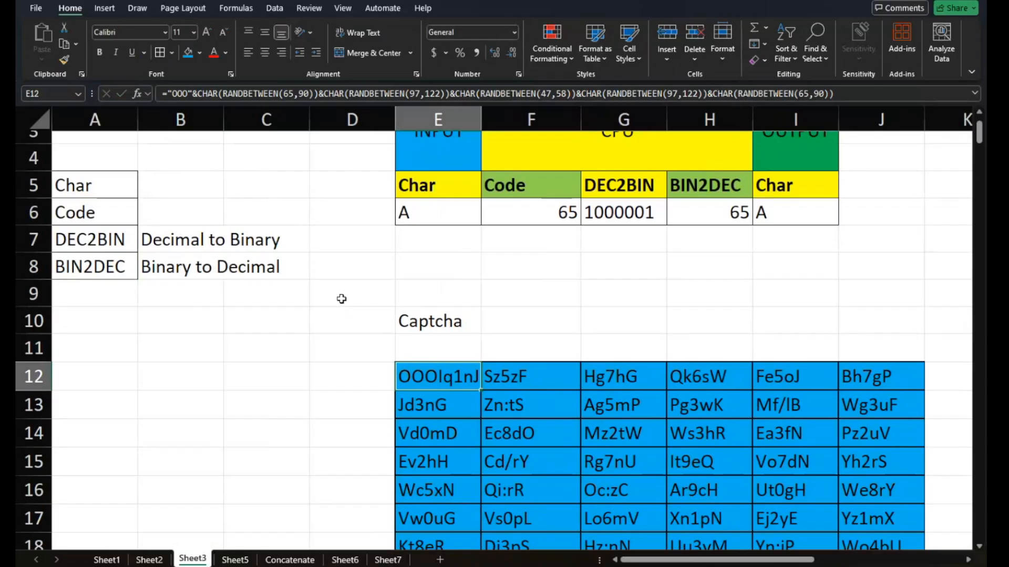
pyautogui.hotkey('ctrl', 'z')
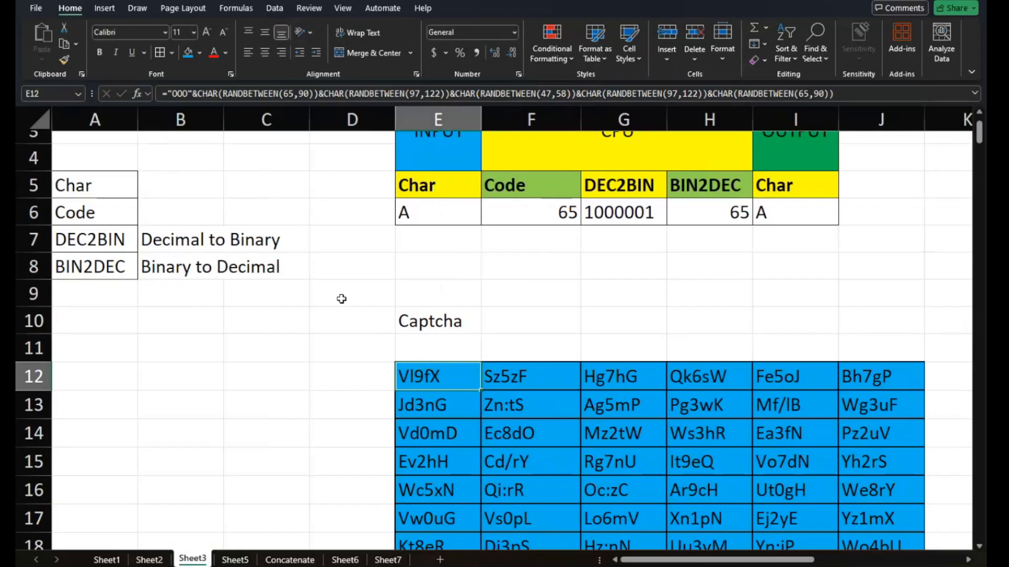
pyautogui.hotkey('ctrl', 'z')
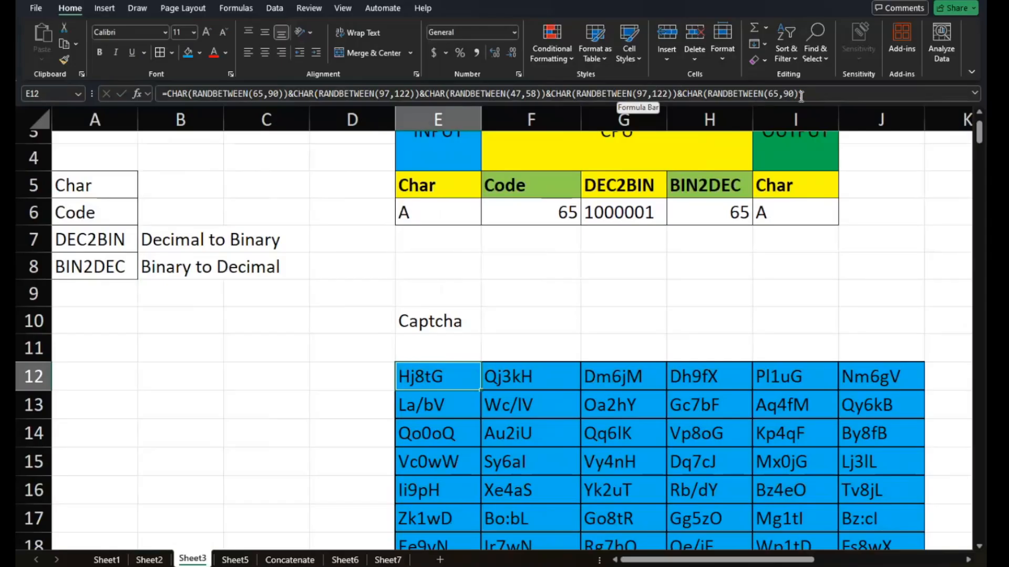
# Compare the captcha block E12:J18 with the Code and Char list in columns P and Q
pyautogui.moveTo(421, 376); pyautogui.dragTo(870, 507)
pyautogui.hscroll(6, 870, 445)
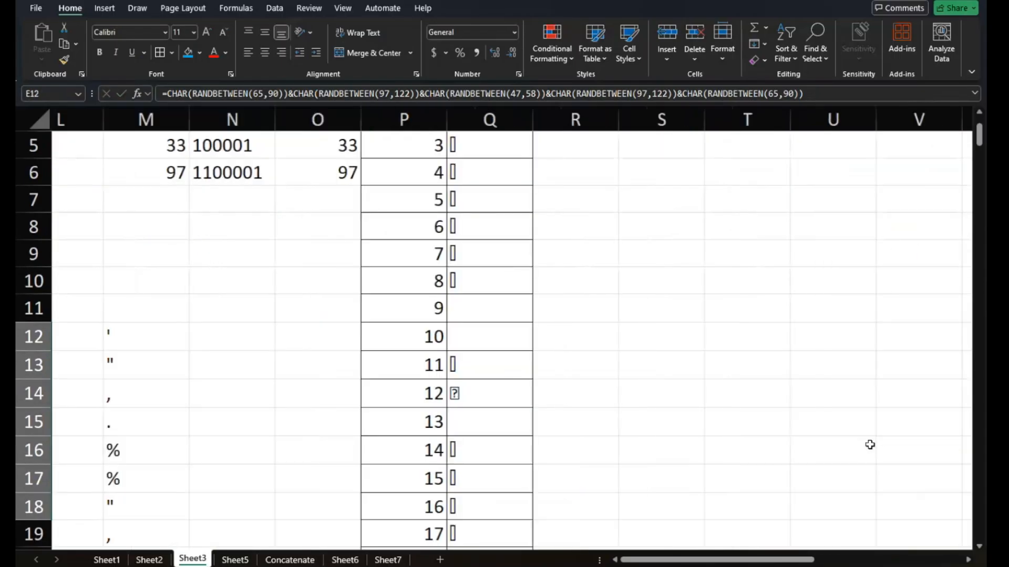
pyautogui.hscroll(1, 870, 444)
pyautogui.scroll(-18, 418, 374)
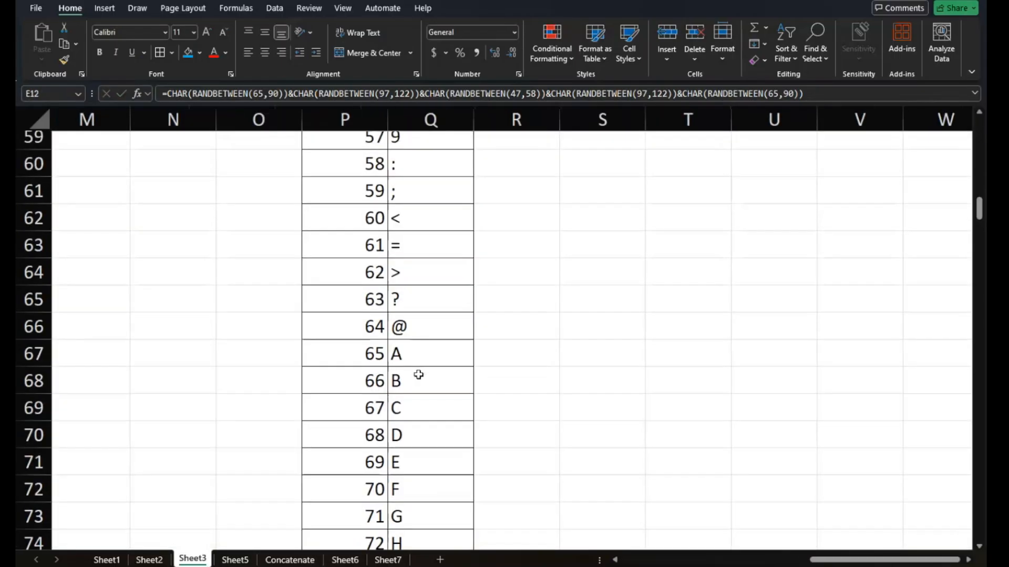
pyautogui.hscroll(-6, 418, 375)
pyautogui.scroll(10, 418, 375)
pyautogui.scroll(9, 418, 375)
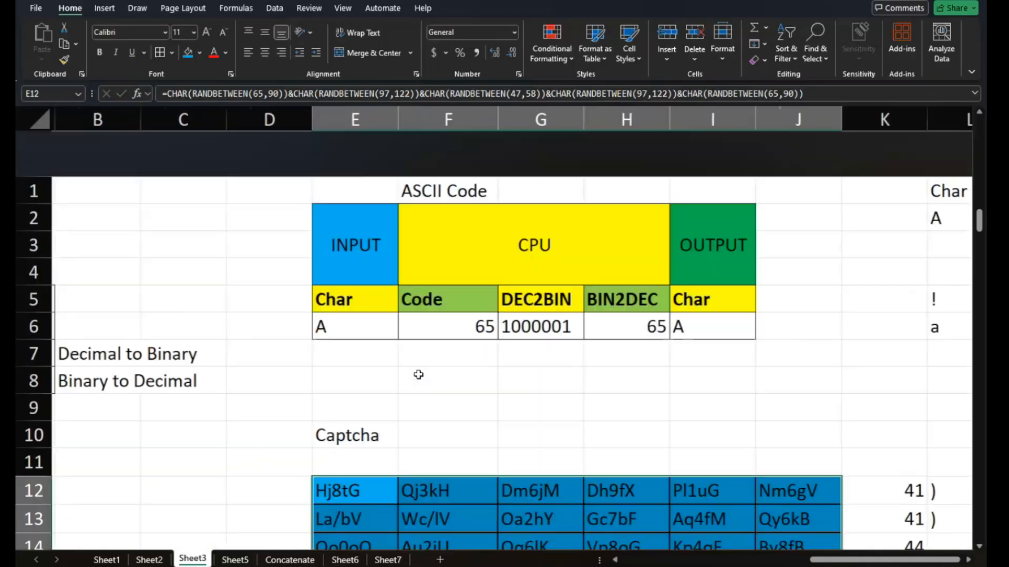
pyautogui.scroll(-2, 418, 375)
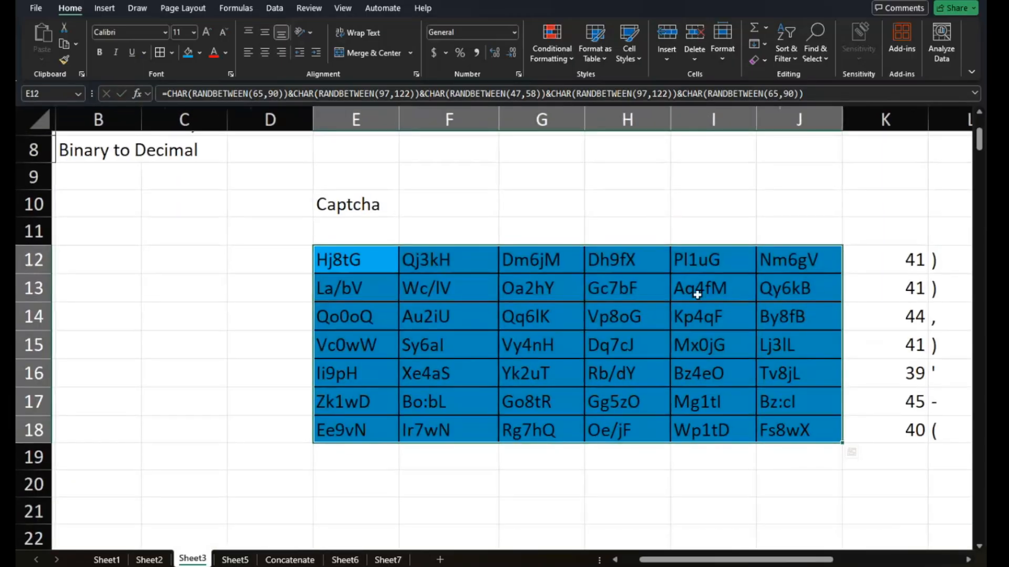
pyautogui.click(608, 200)
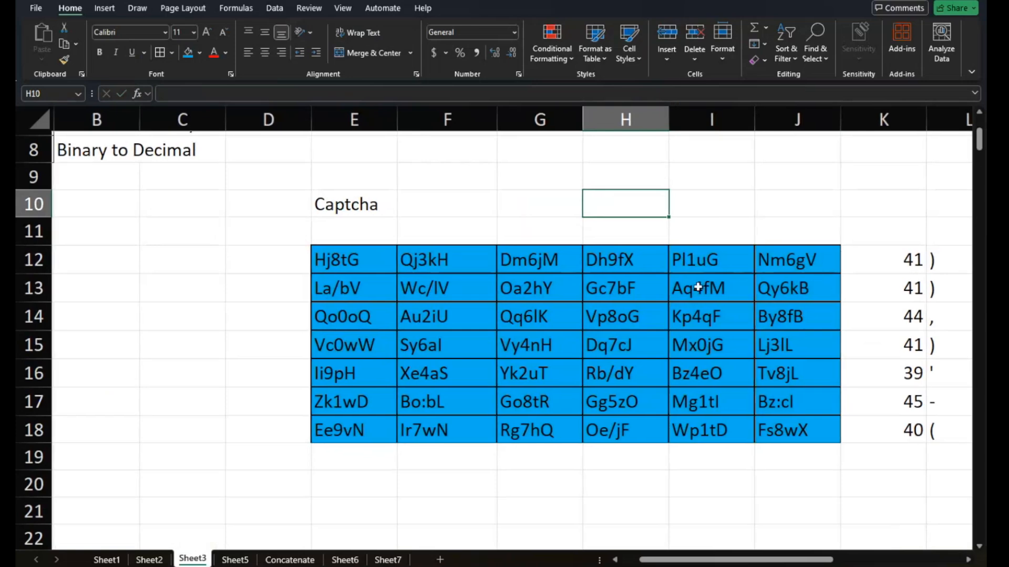
# Clear the stray codes and characters in columns K to M beside the captcha block, starting at row 12
pyautogui.hscroll(2, 697, 288)
pyautogui.moveTo(761, 257); pyautogui.dragTo(892, 502)
pyautogui.press('Delete')
pyautogui.scroll(2, 891, 502)
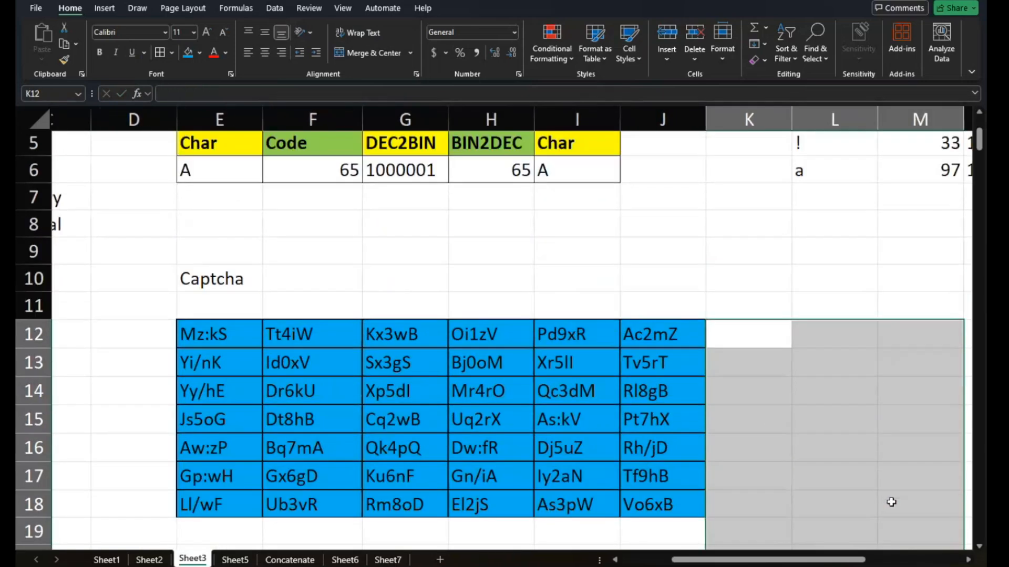
pyautogui.click(761, 362)
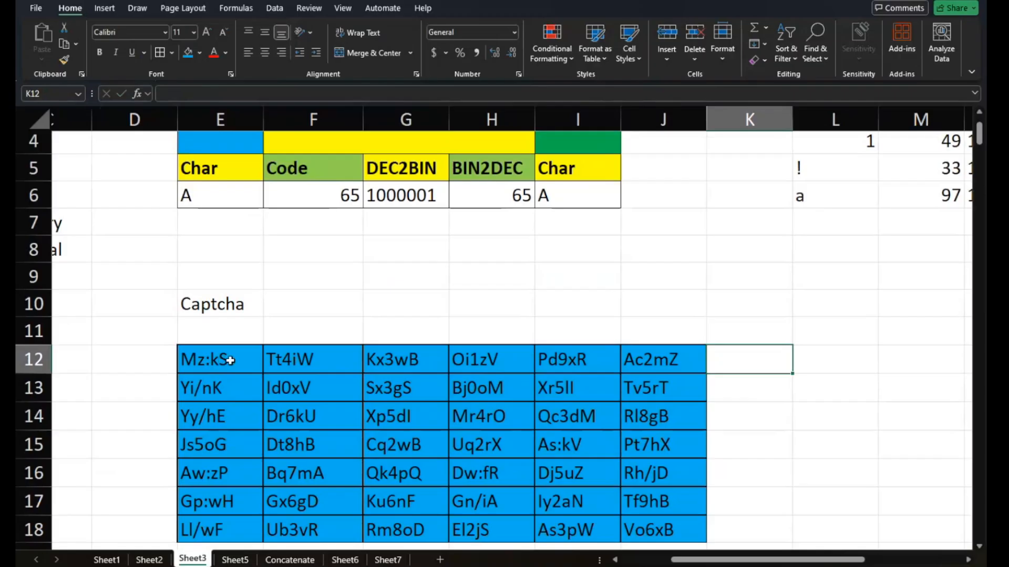
# Review the captcha formulas across the first row of the block, from E12 to J12
pyautogui.click(256, 367)
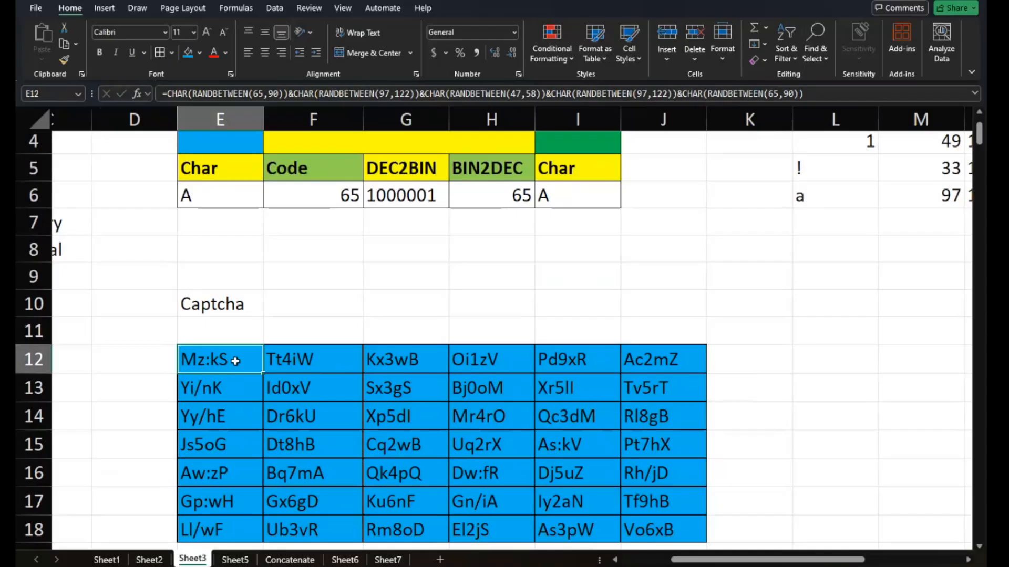
pyautogui.click(298, 360)
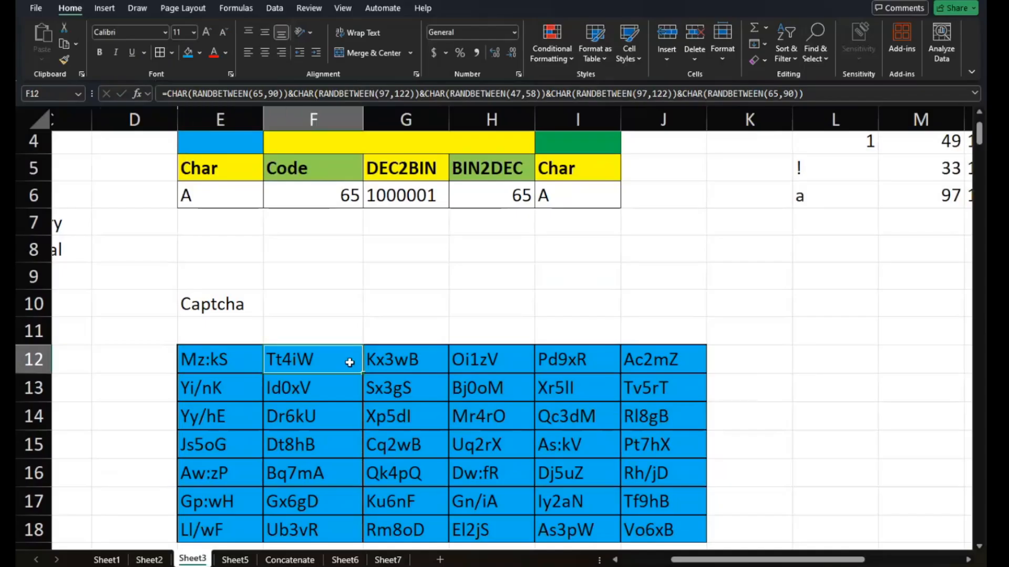
pyautogui.click(401, 357)
pyautogui.click(473, 356)
pyautogui.click(602, 367)
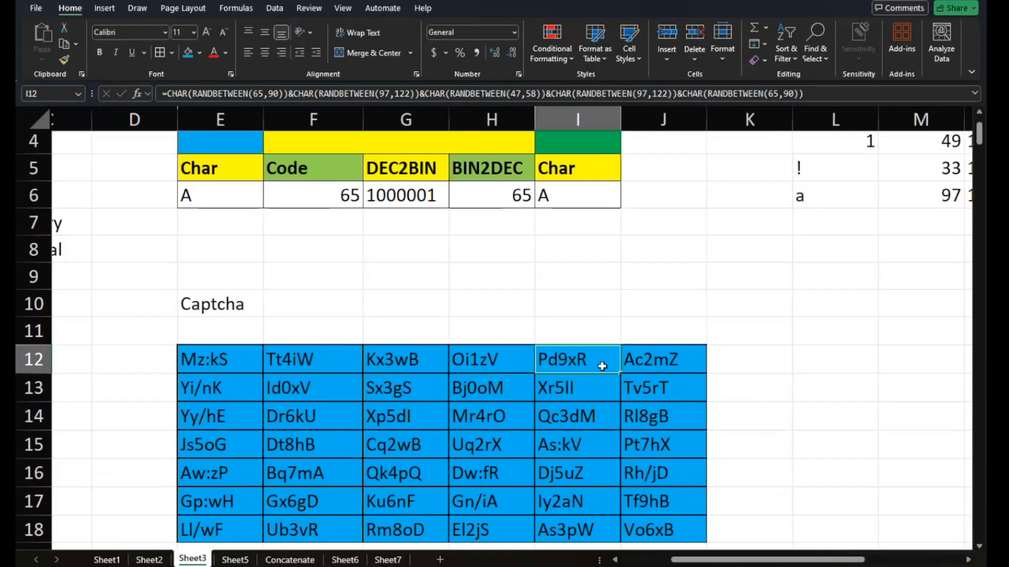
pyautogui.click(658, 357)
pyautogui.scroll(-1, 658, 356)
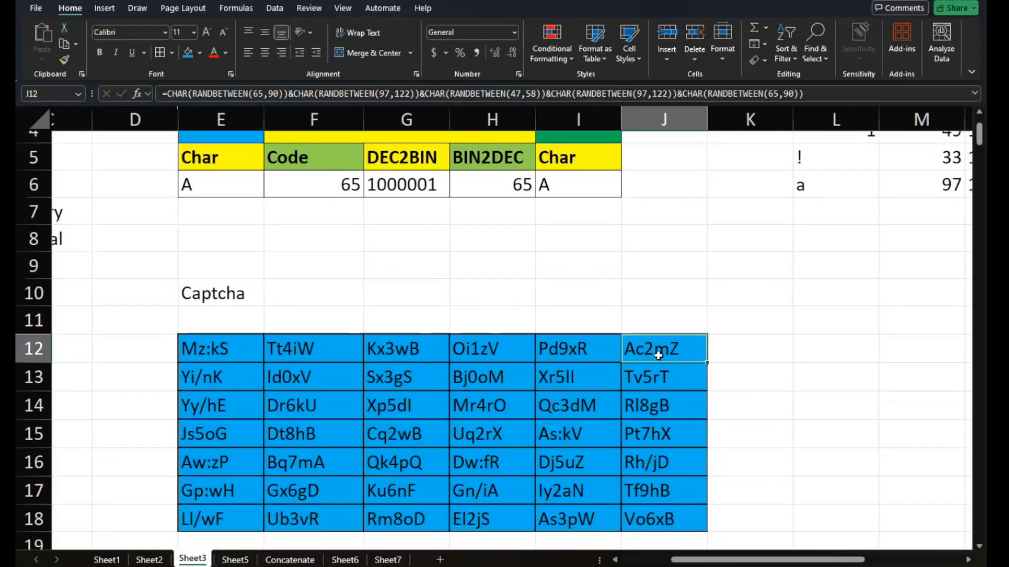
# Fill the function name cells Char, Code, DEC2BIN and BIN2DEC in A5:A8 with blue
pyautogui.keyDown('ctrl'); pyautogui.scroll(-5, 658, 355); pyautogui.keyUp('ctrl')
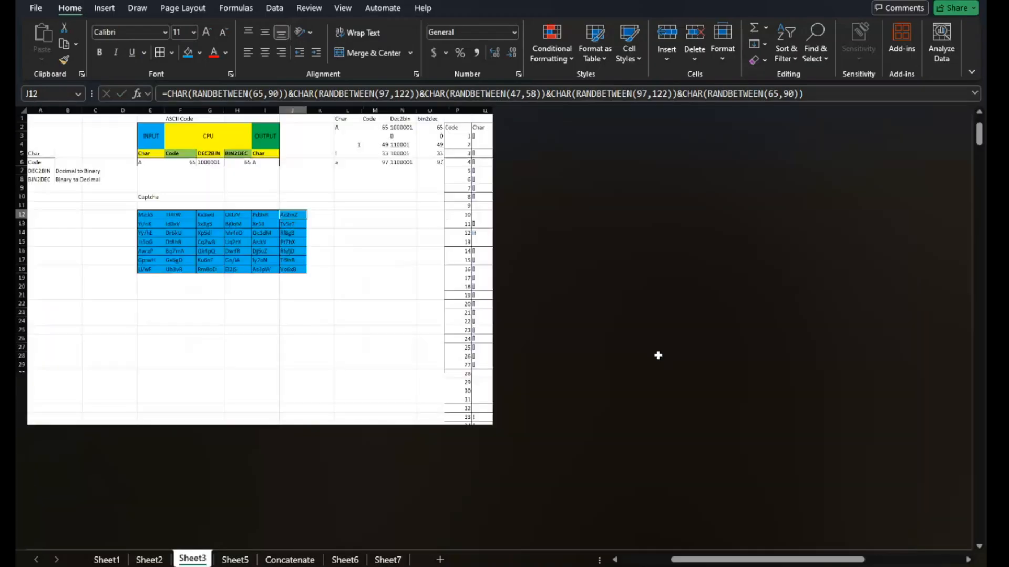
pyautogui.keyDown('ctrl'); pyautogui.scroll(5, 209, 266); pyautogui.keyUp('ctrl')
pyautogui.scroll(4, 210, 268)
pyautogui.hscroll(-4, 210, 268)
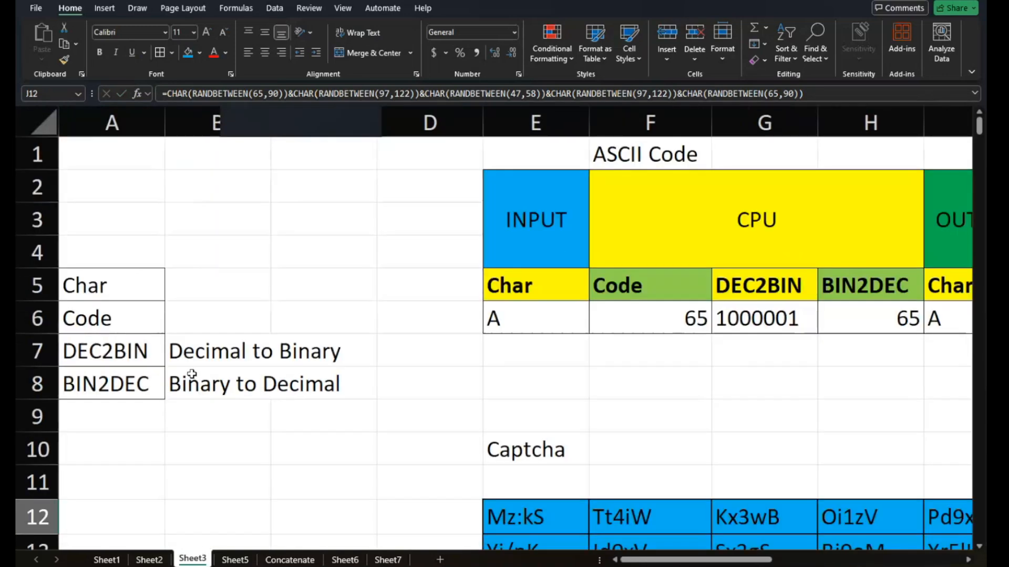
pyautogui.click(101, 284)
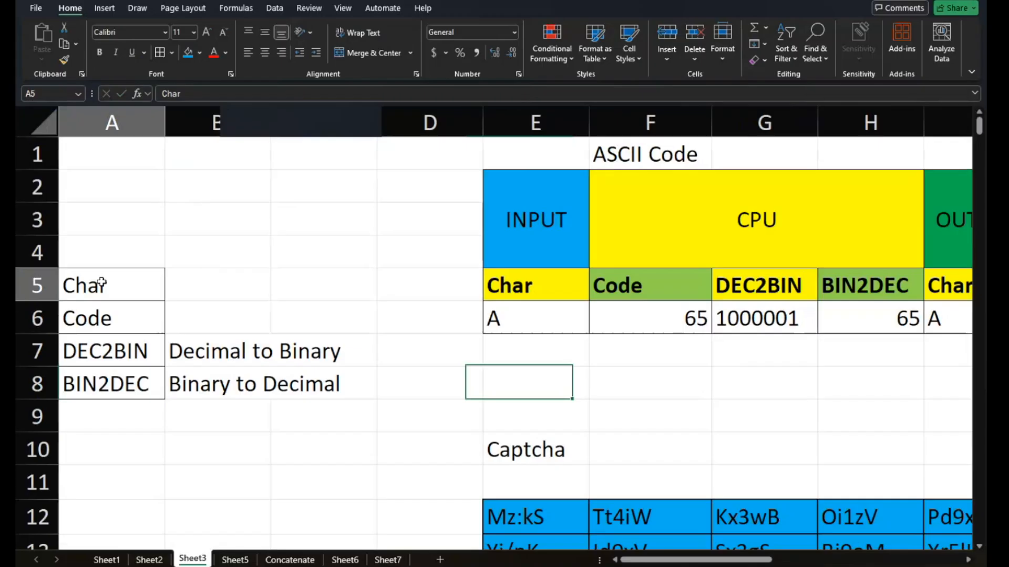
pyautogui.moveTo(102, 284); pyautogui.dragTo(105, 383)
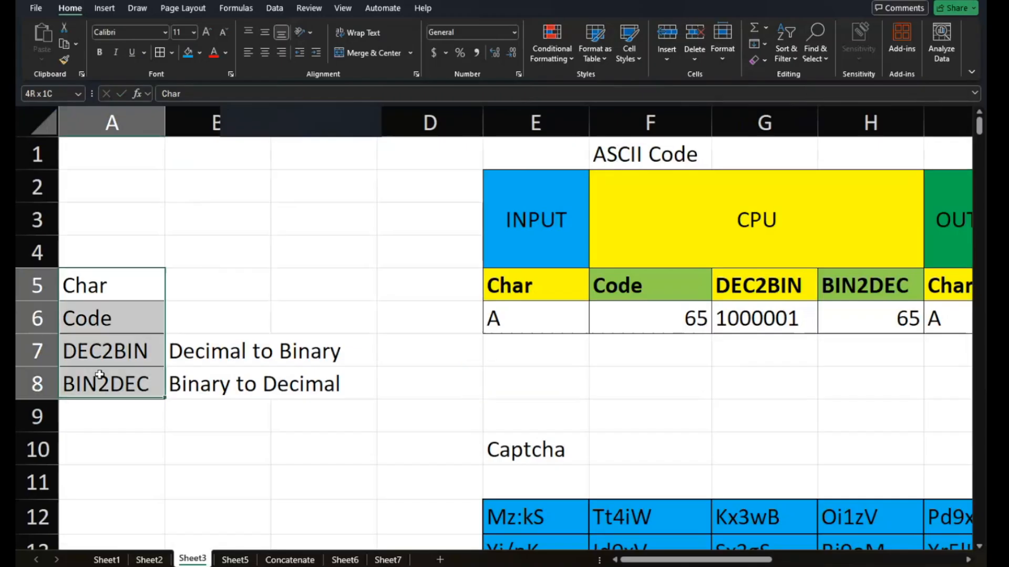
pyautogui.click(185, 52)
pyautogui.click(365, 373)
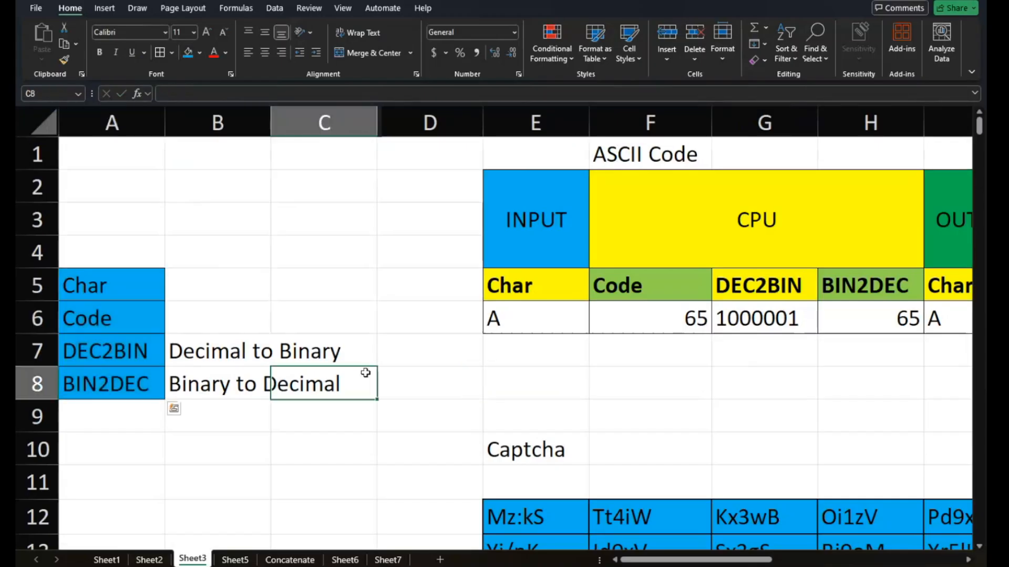
# Begin a formula in M55 with =ranbetween(, beside the list of codes for the digits 0 to 9
pyautogui.hscroll(2, 401, 461)
pyautogui.scroll(-1, 401, 462)
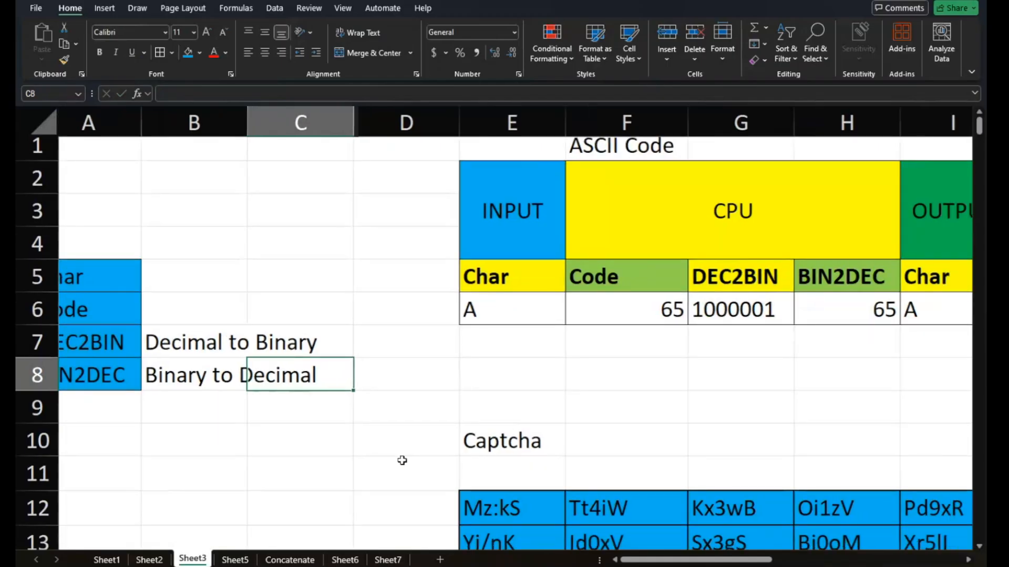
pyautogui.hscroll(10, 402, 461)
pyautogui.scroll(-2, 402, 461)
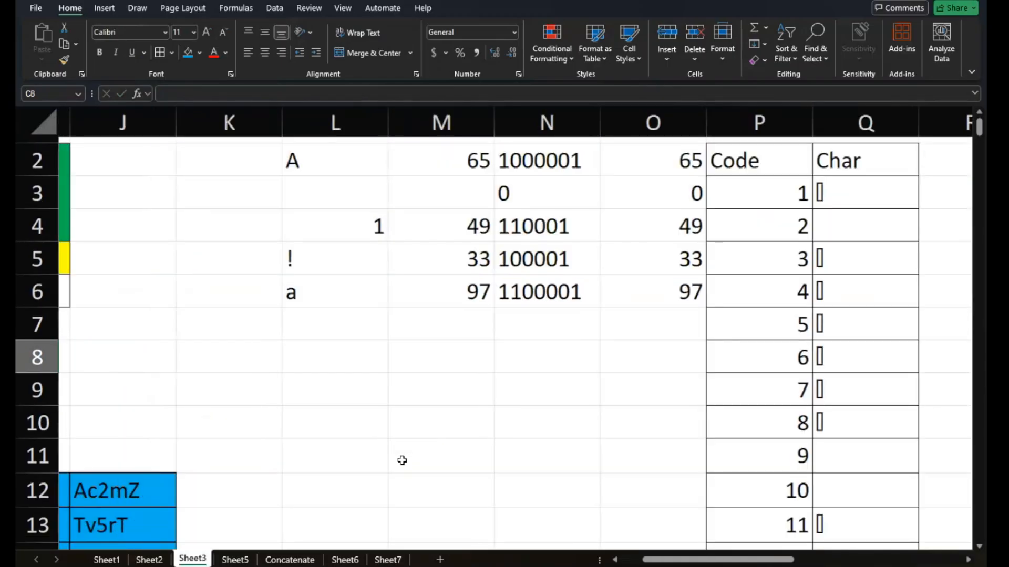
pyautogui.scroll(-14, 402, 460)
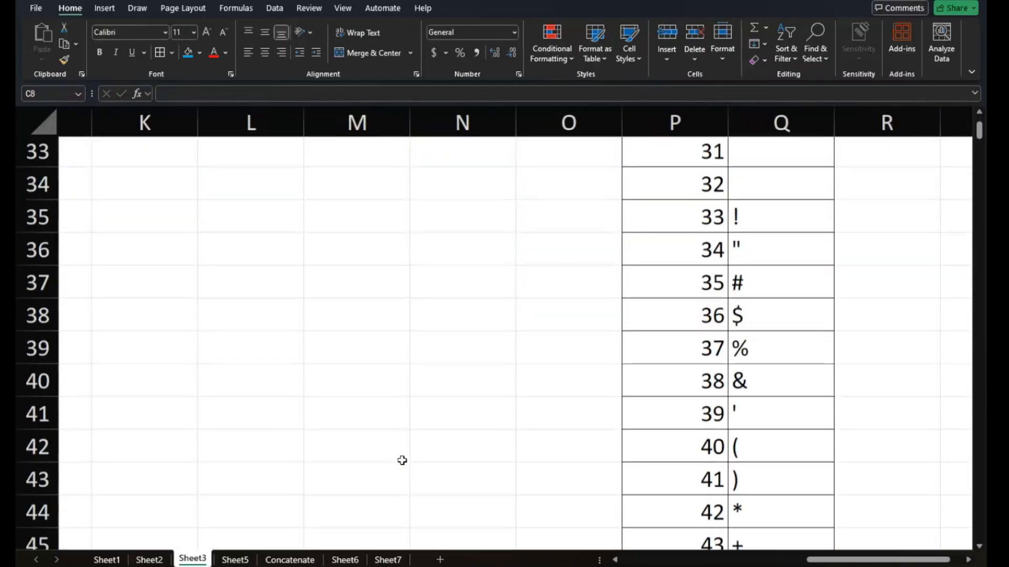
pyautogui.scroll(-2, 402, 461)
pyautogui.scroll(1, 603, 342)
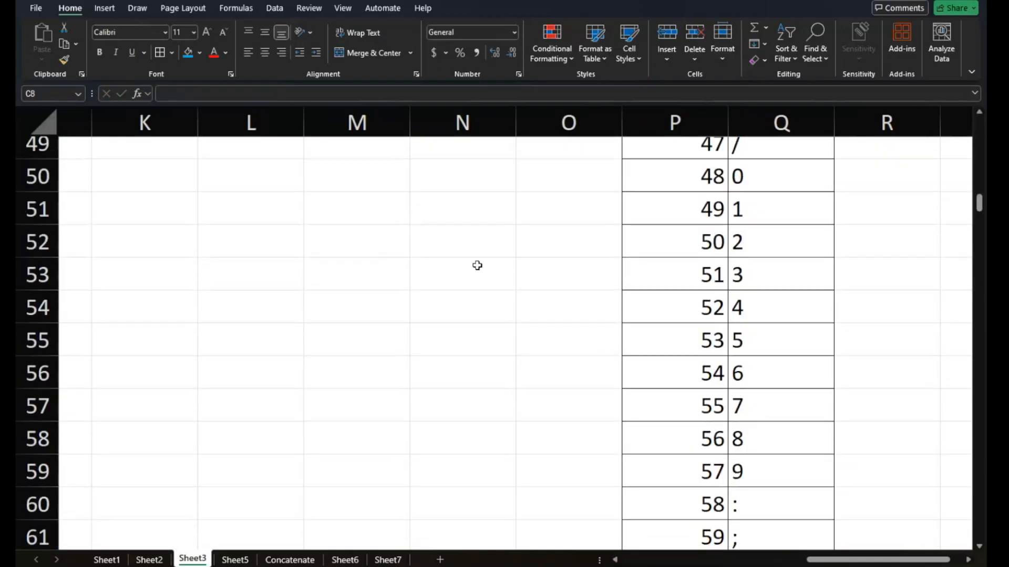
pyautogui.click(339, 339)
pyautogui.write('=')
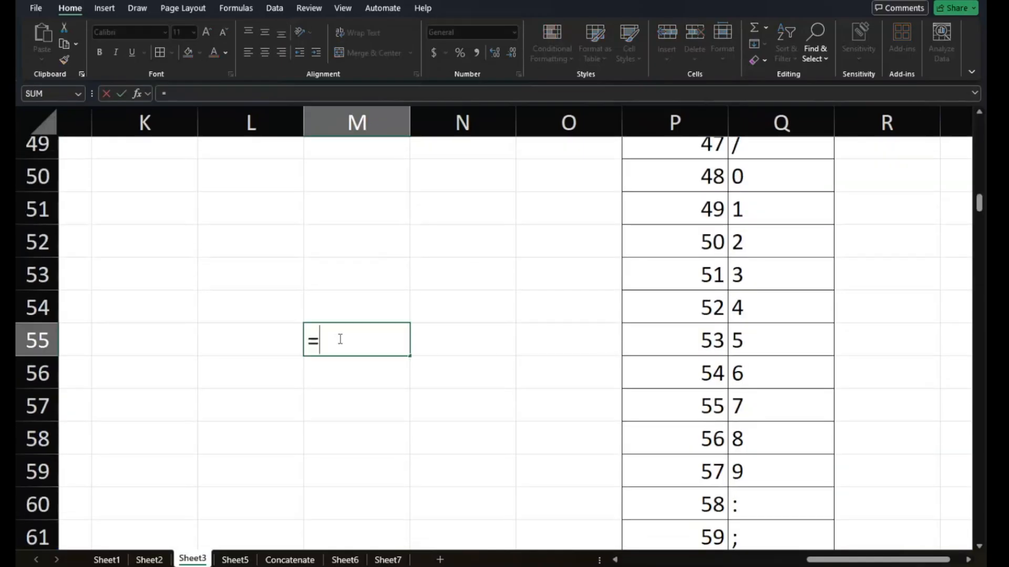
pyautogui.write('ranbetween(')
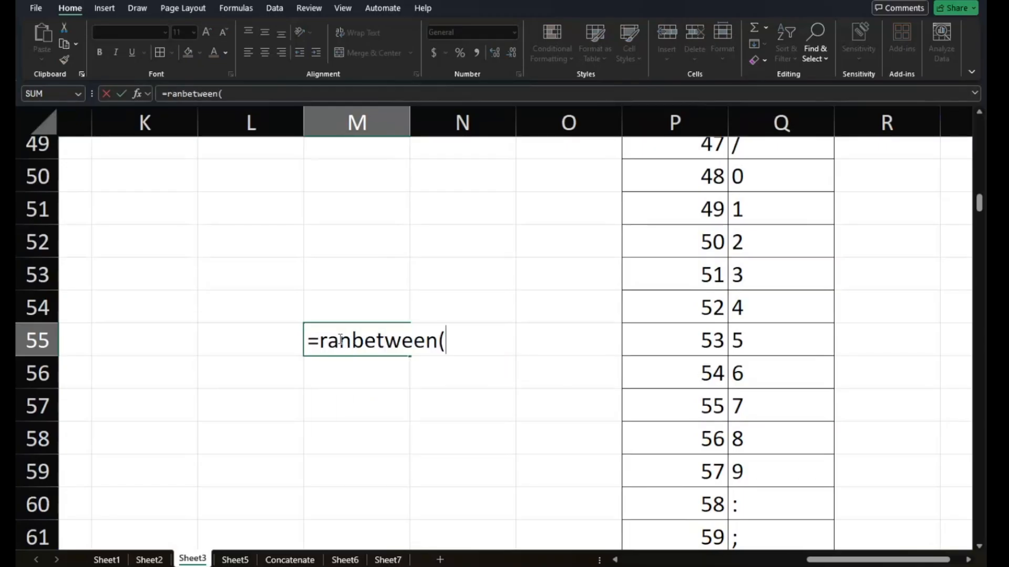
# Complete the formula in M55 as =RANDBETWEEN(48,57), correcting the misspelled function name
pyautogui.write('48,59')
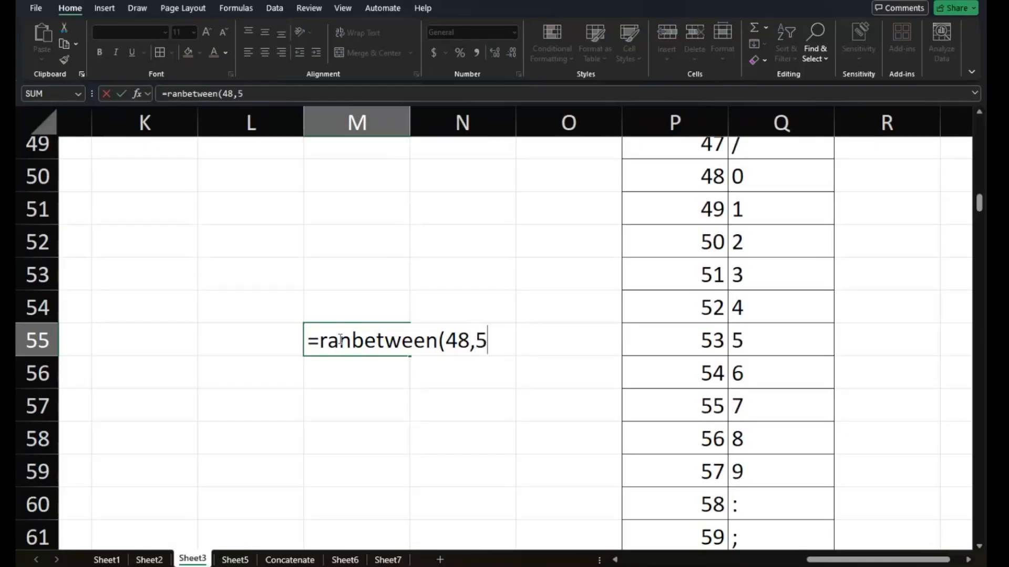
pyautogui.press('BackSpace')
pyautogui.press('BackSpace')
pyautogui.write('57)')
pyautogui.press('Return')
pyautogui.doubleClick(338, 339)
pyautogui.click(350, 339)
pyautogui.write('d')
pyautogui.press('Return')
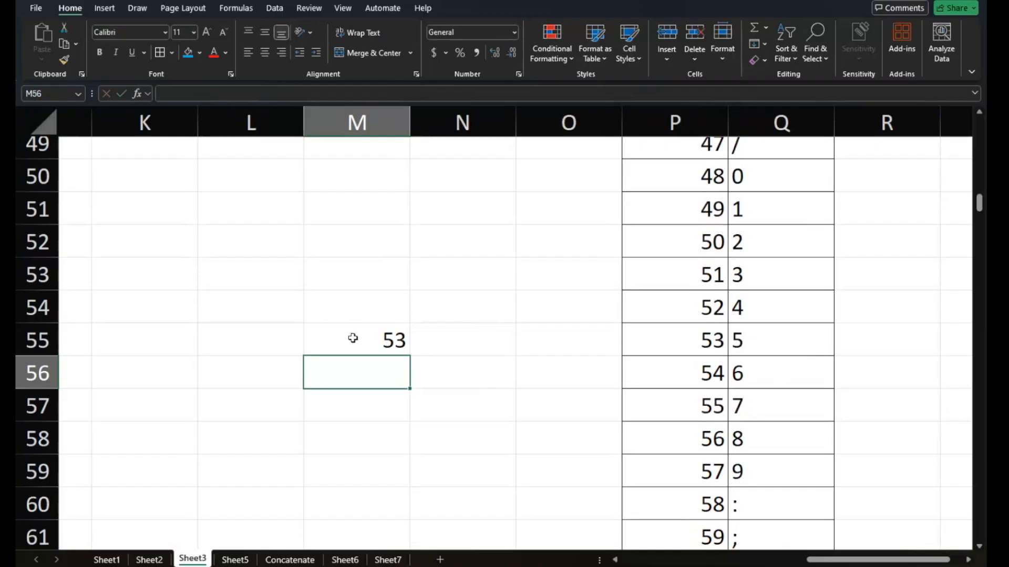
# Wrap the M55 formula in CHAR so it reads =CHAR(RANDBETWEEN(48,57))
pyautogui.click(353, 338)
pyautogui.doubleClick(353, 338)
pyautogui.click(320, 339)
pyautogui.write('Char(')
pyautogui.press('Return')
pyautogui.press('Return')
pyautogui.click(344, 339)
pyautogui.doubleClick(345, 339)
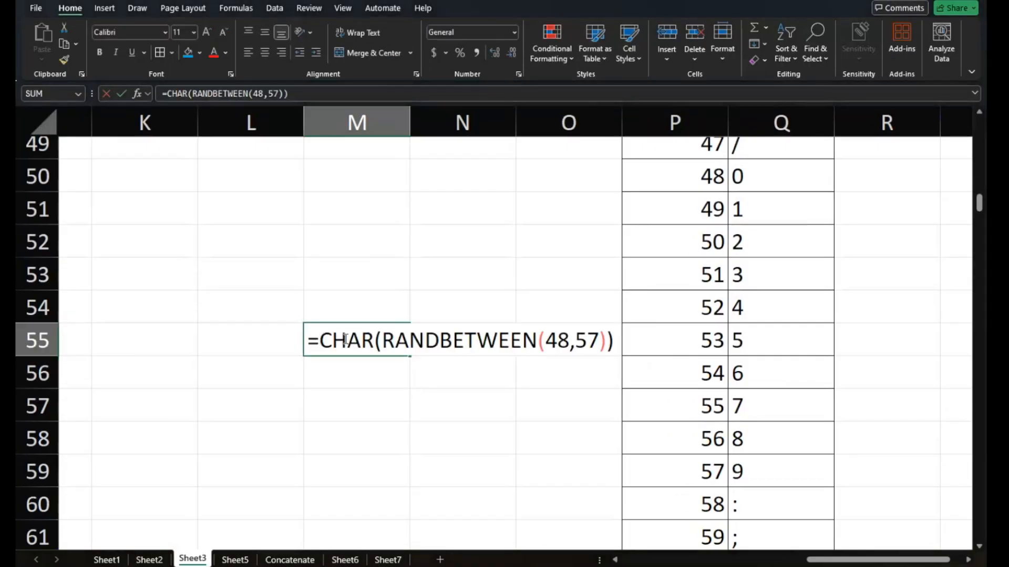
pyautogui.press('Return')
# Fill the random-digit formula from M55 across the range M55:N57
pyautogui.click(401, 340)
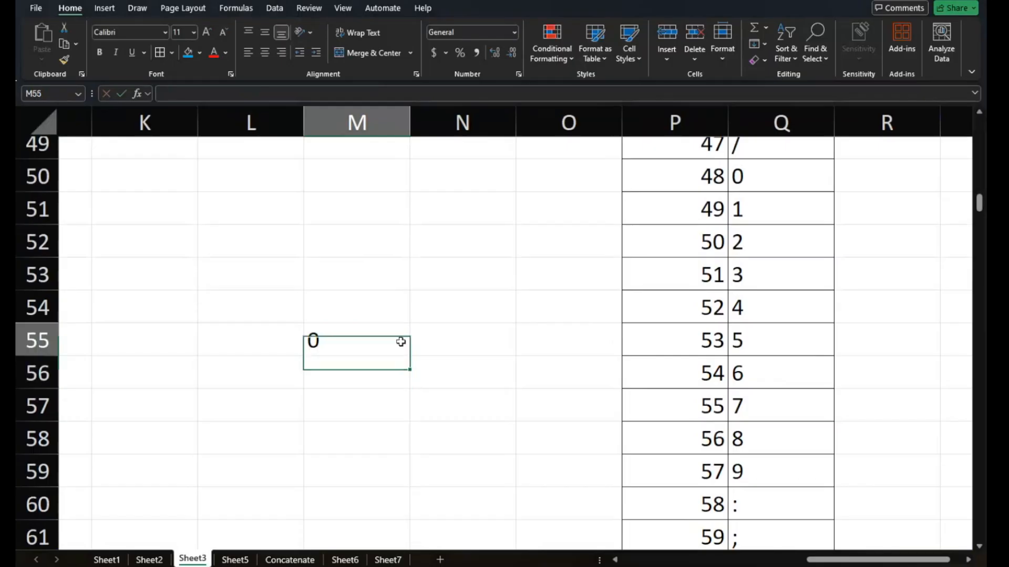
pyautogui.moveTo(409, 357); pyautogui.dragTo(505, 438)
pyautogui.click(541, 383)
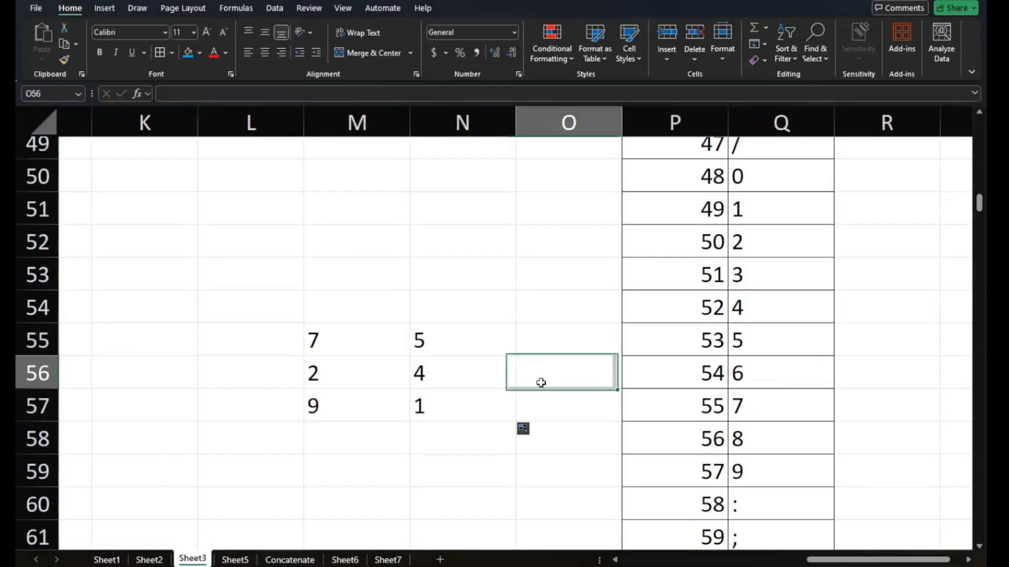
# Clear the random-digit formulas from M55:N57
pyautogui.moveTo(367, 345); pyautogui.dragTo(456, 418)
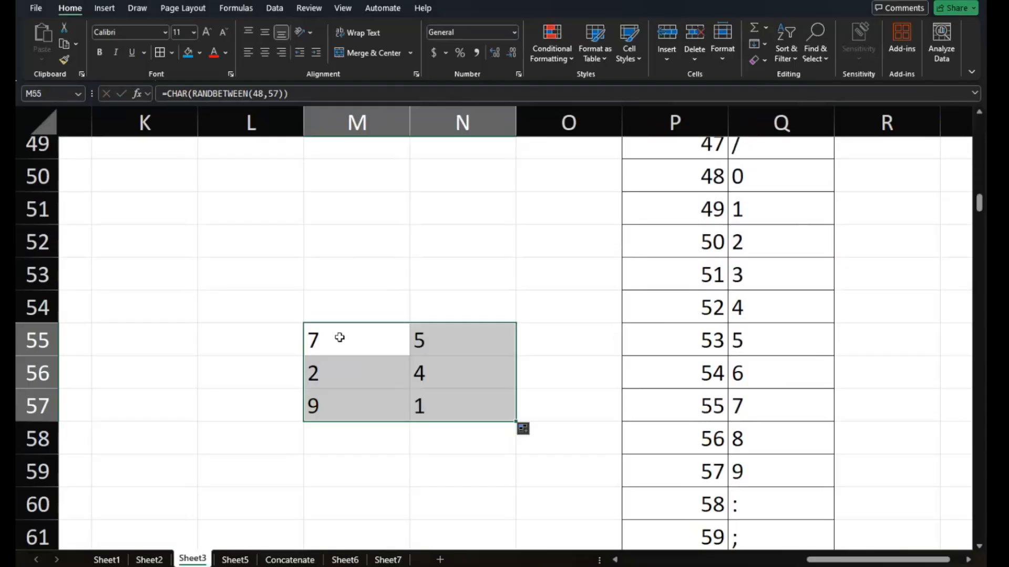
pyautogui.press('Delete')
# Examine the Captcha table in E12:J18 on Sheet3
pyautogui.hscroll(-5, 428, 383)
pyautogui.scroll(2, 431, 384)
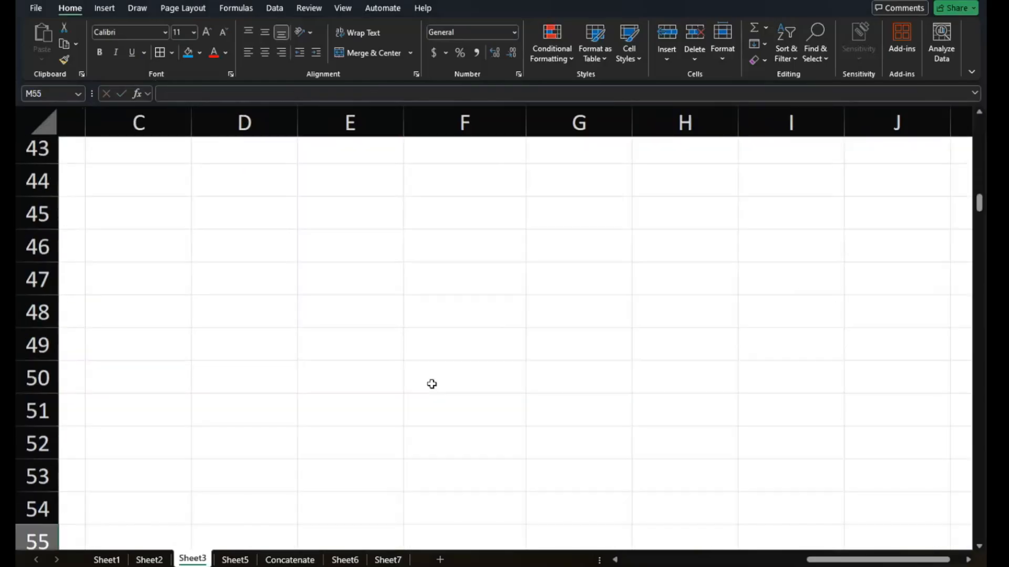
pyautogui.hscroll(-2, 431, 384)
pyautogui.scroll(4, 431, 384)
pyautogui.scroll(10, 432, 384)
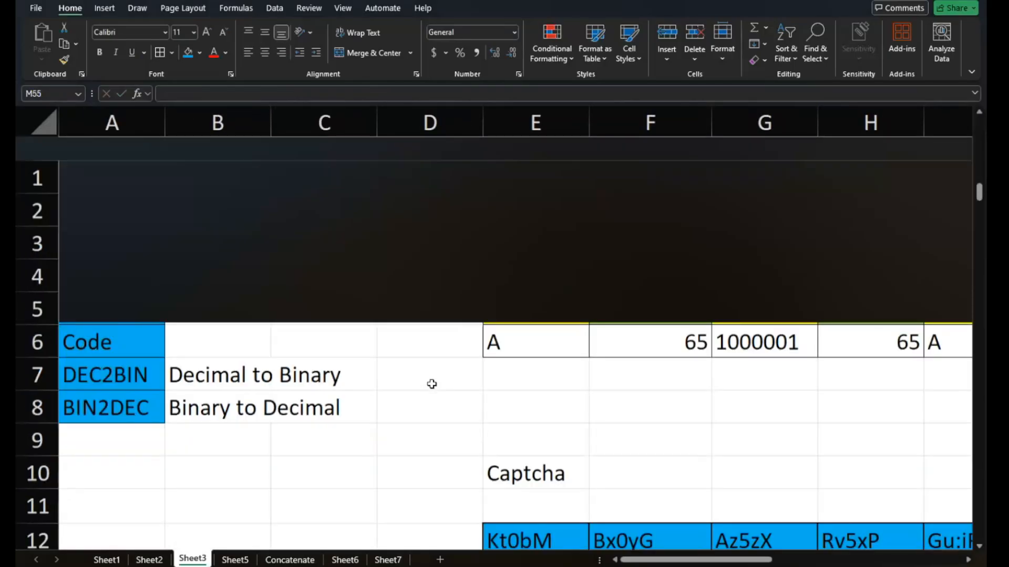
pyautogui.hscroll(2, 432, 384)
pyautogui.scroll(-2, 432, 384)
pyautogui.scroll(-2, 432, 384)
pyautogui.hscroll(2, 431, 384)
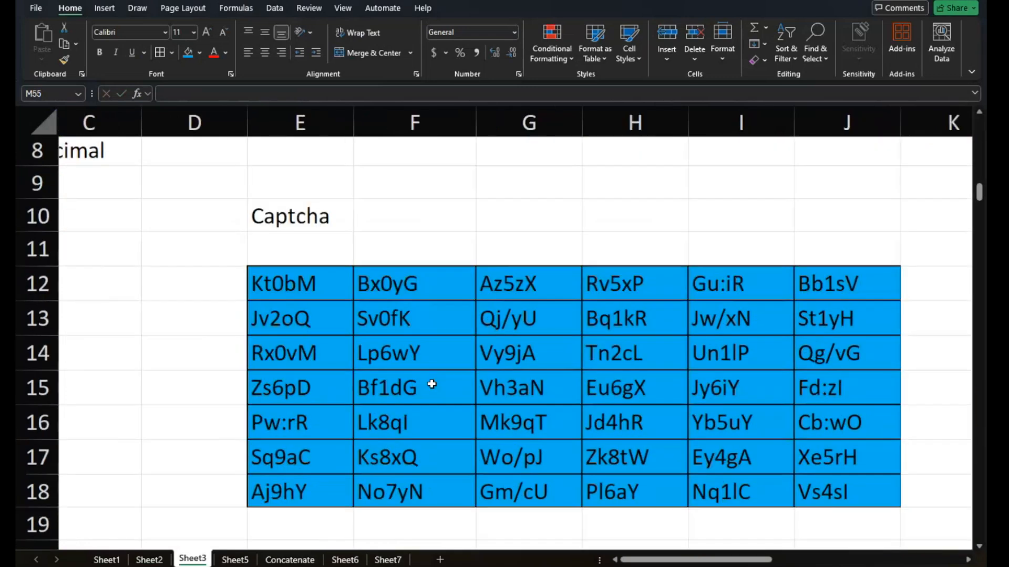
pyautogui.hscroll(-3, 432, 384)
pyautogui.hscroll(-1, 432, 384)
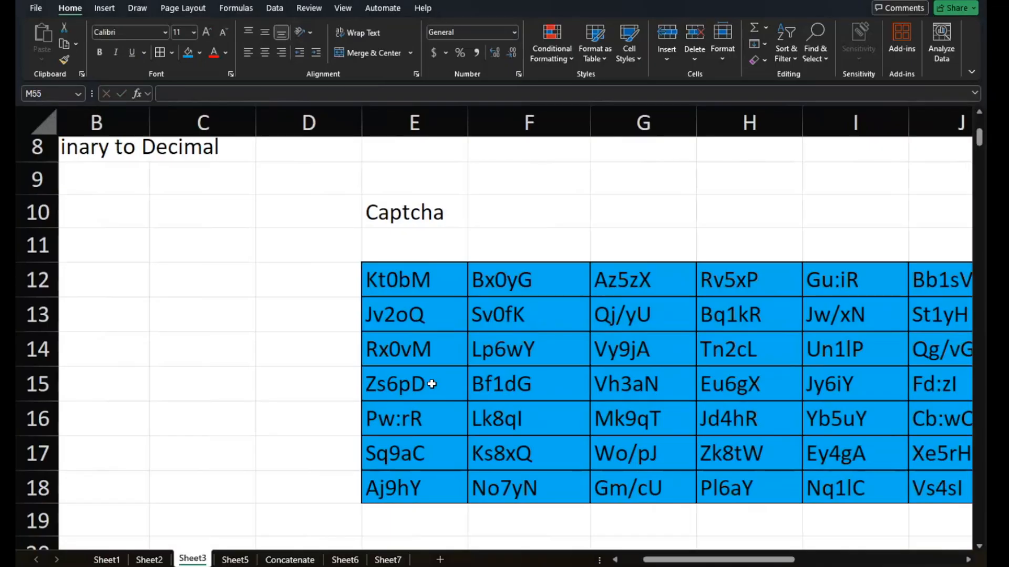
pyautogui.scroll(3, 431, 384)
pyautogui.scroll(-4, 432, 384)
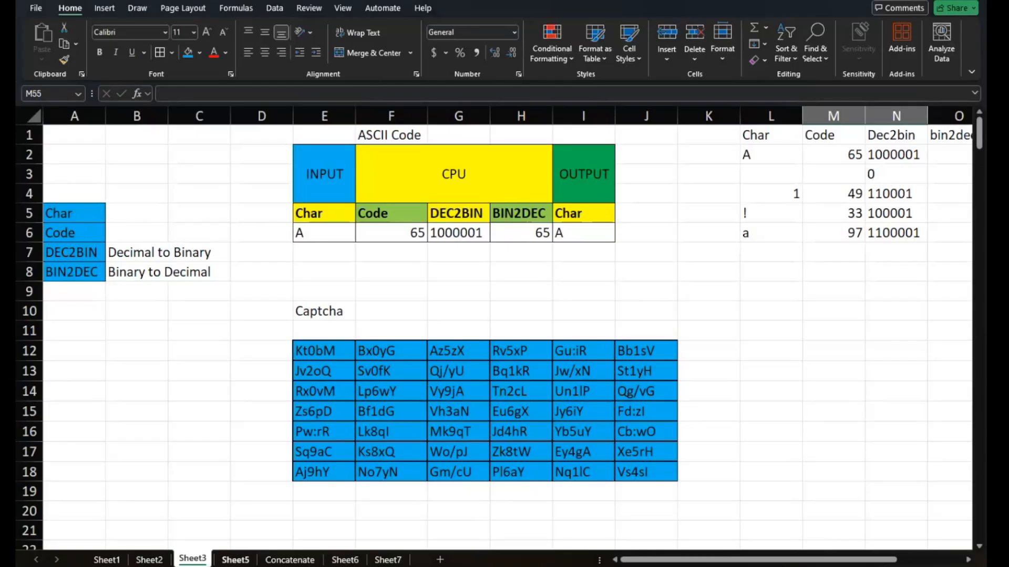
# Review the Code and Char table on Sheet5 and the joined-text columns on the Concatenate sheet
pyautogui.click(241, 561)
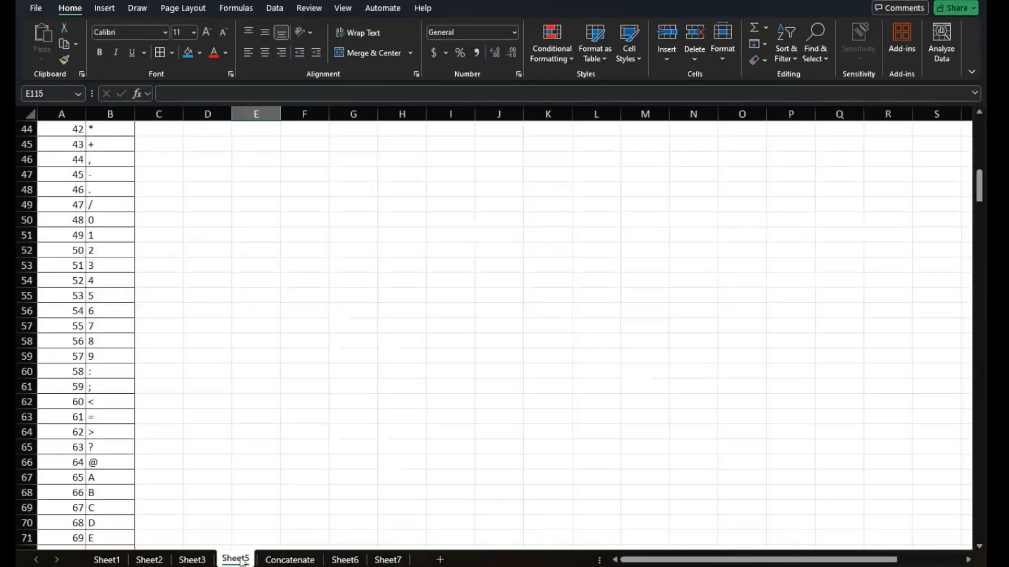
pyautogui.scroll(14, 218, 425)
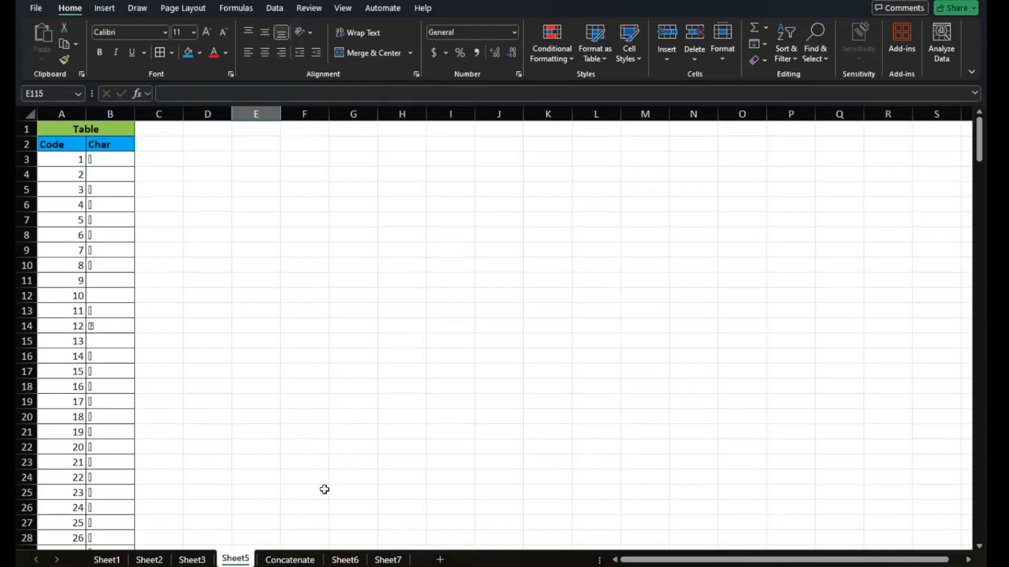
pyautogui.click(290, 560)
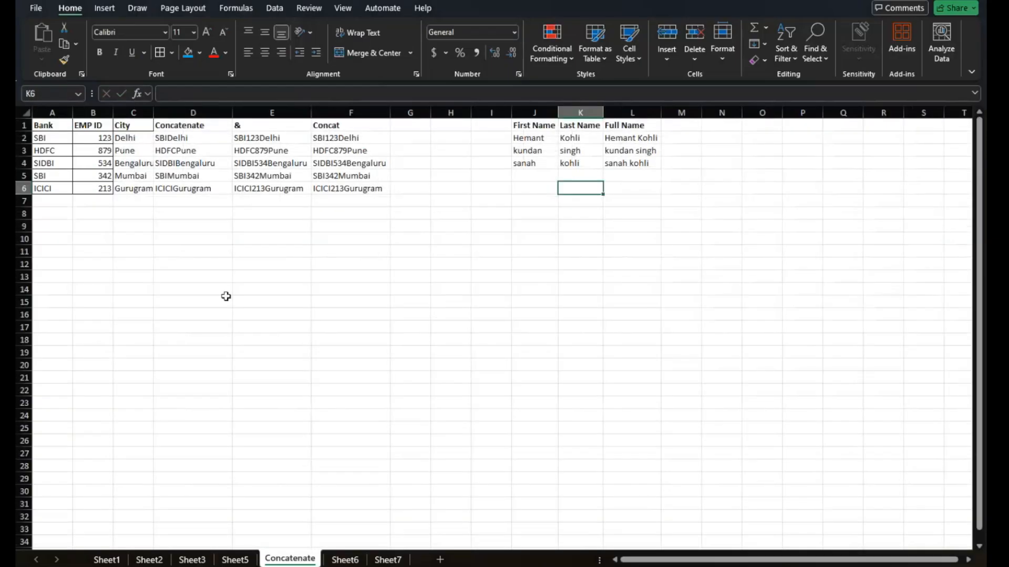
pyautogui.keyDown('ctrl'); pyautogui.scroll(10, 199, 264); pyautogui.keyUp('ctrl')
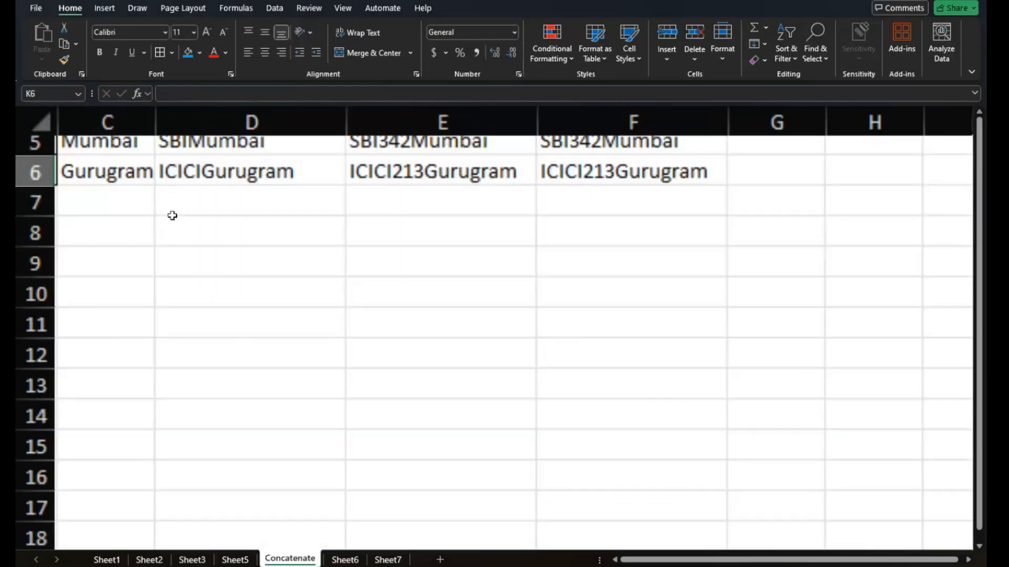
pyautogui.keyDown('ctrl'); pyautogui.scroll(-10, 172, 215); pyautogui.keyUp('ctrl')
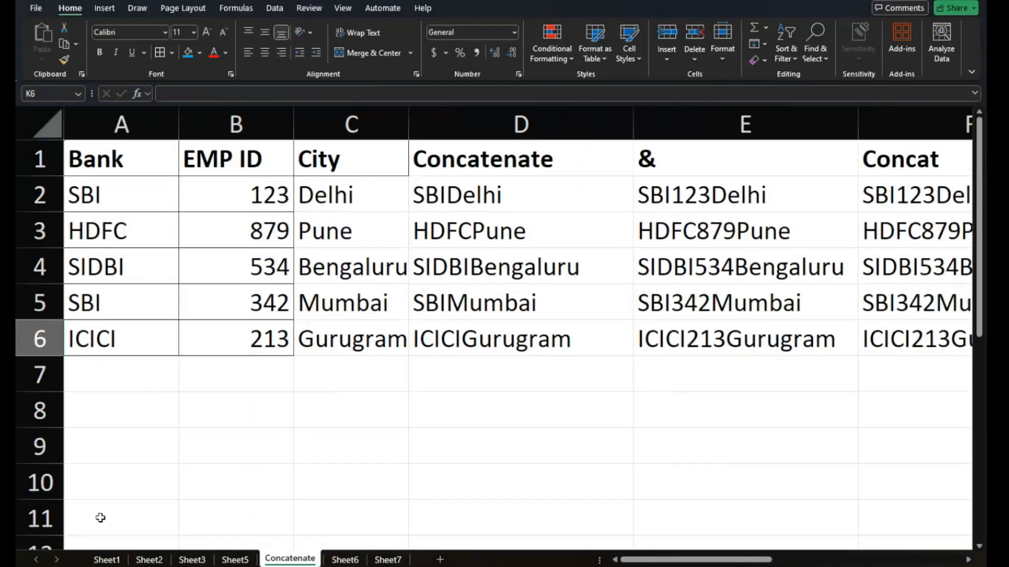
# On Sheet1, fill the function names from N to BIN2DEC (A2:A9) with blue
pyautogui.click(105, 560)
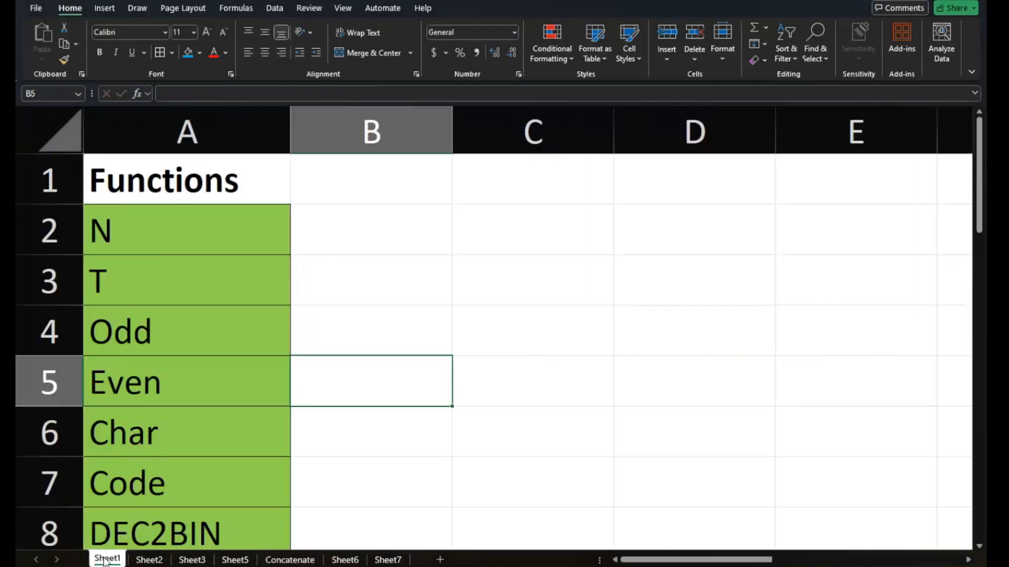
pyautogui.click(212, 224)
pyautogui.moveTo(211, 225); pyautogui.dragTo(290, 505)
pyautogui.hotkey('shift', 'Up')
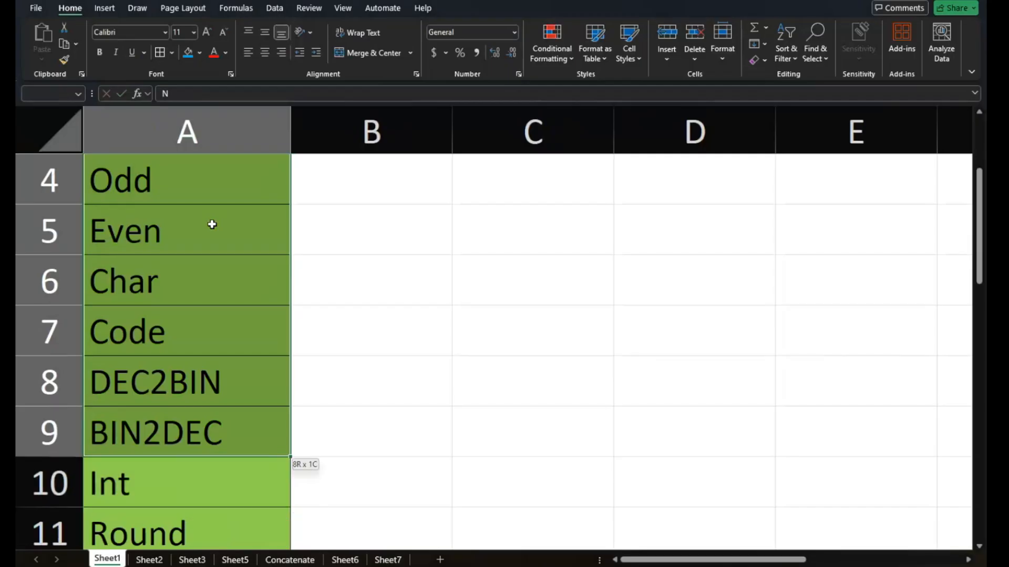
pyautogui.click(188, 53)
pyautogui.scroll(1, 241, 219)
pyautogui.click(299, 258)
pyautogui.scroll(-3, 299, 257)
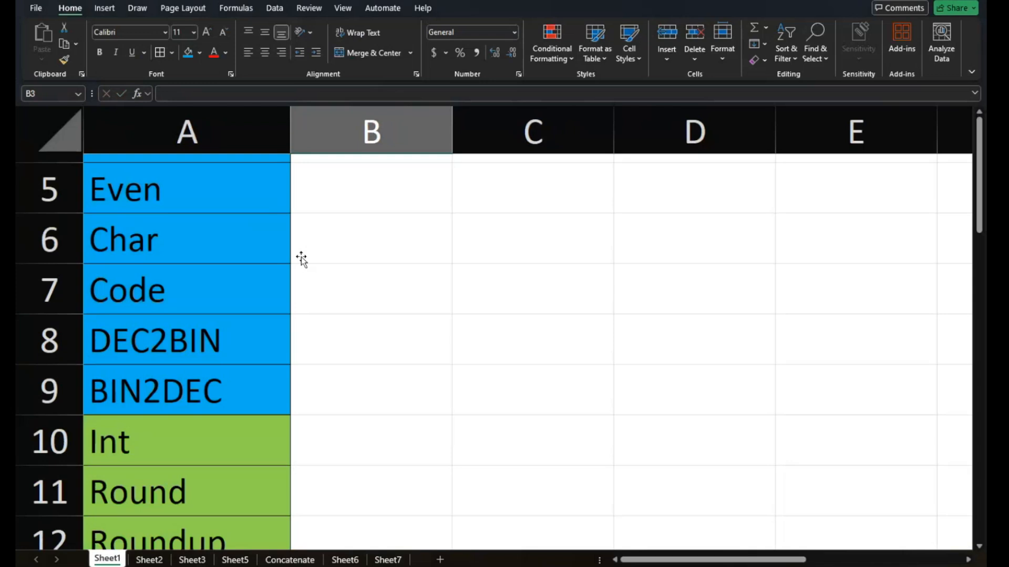
pyautogui.scroll(-1, 301, 259)
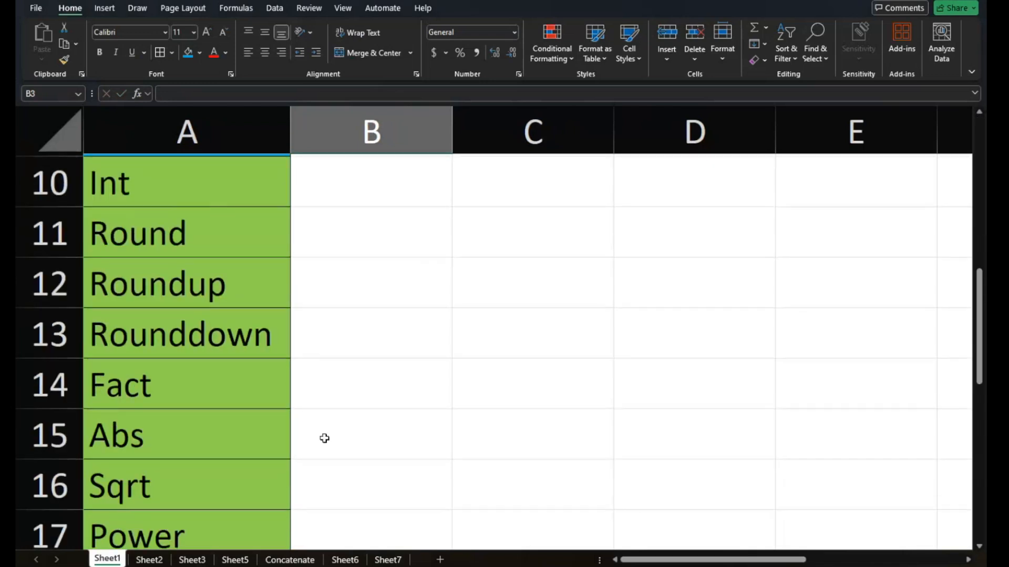
# On the Concatenate sheet, clear the existing results in D2:F6 under the Concatenate, & and Concat headers
pyautogui.click(307, 561)
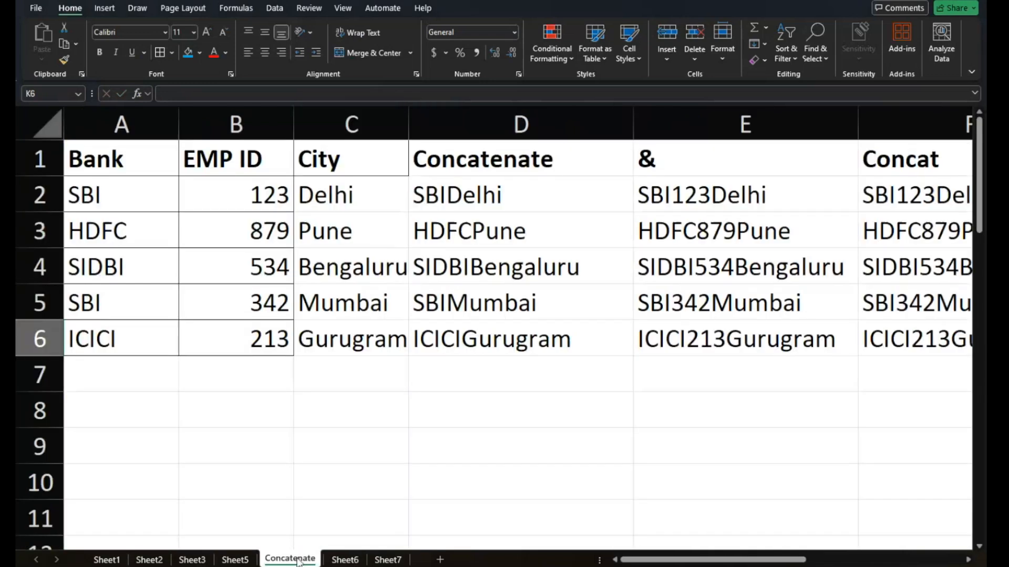
pyautogui.click(364, 464)
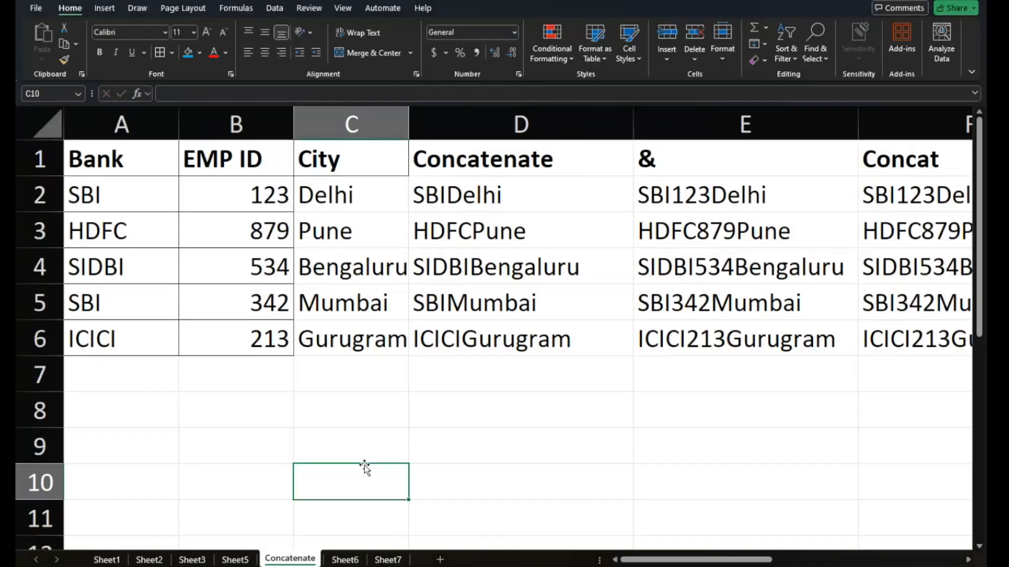
pyautogui.click(515, 200)
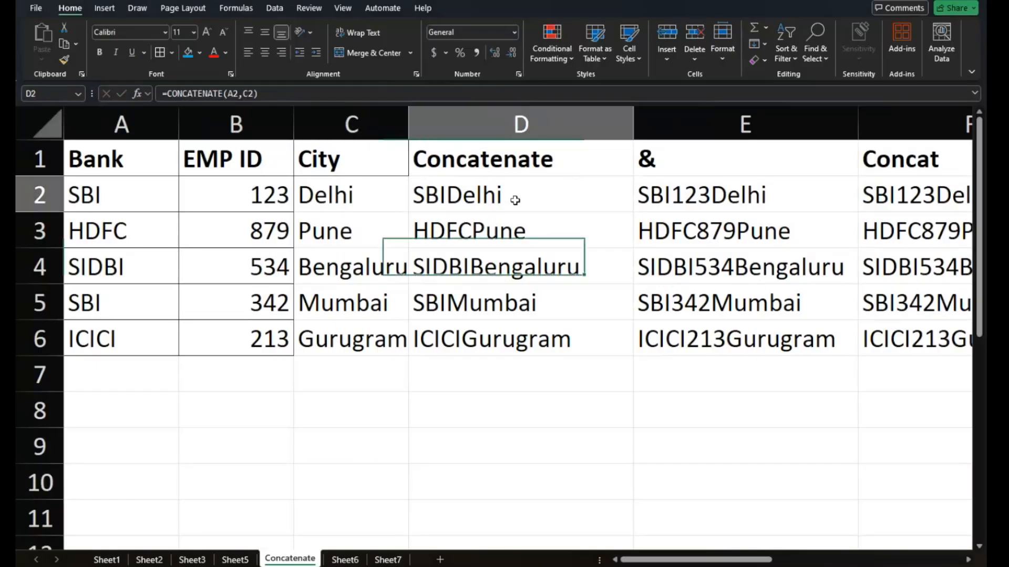
pyautogui.hotkey('ctrl', 'shift', 'Down')
pyautogui.hotkey('ctrl', 'shift', 'Right')
pyautogui.press('Delete')
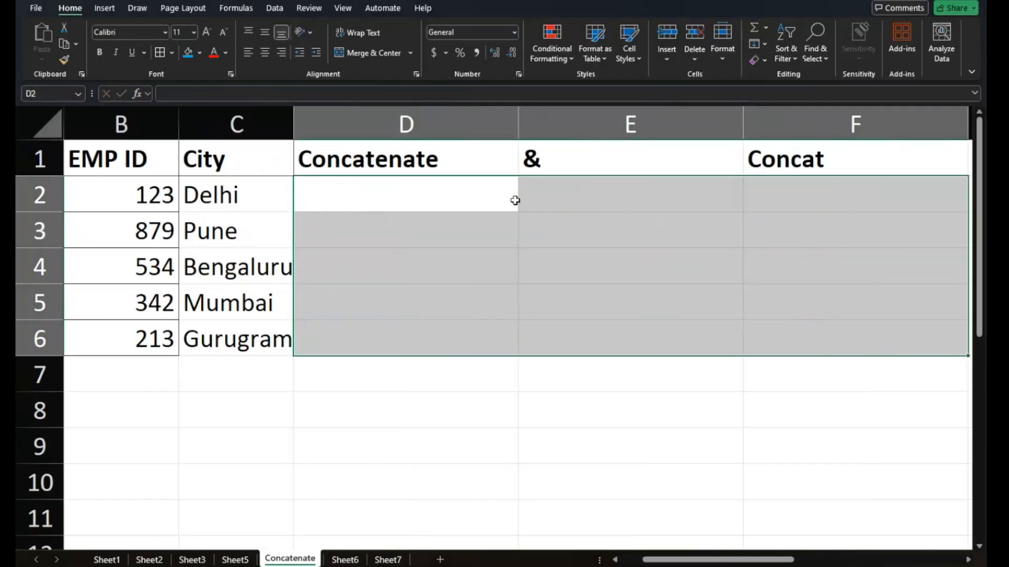
pyautogui.hscroll(-1, 515, 200)
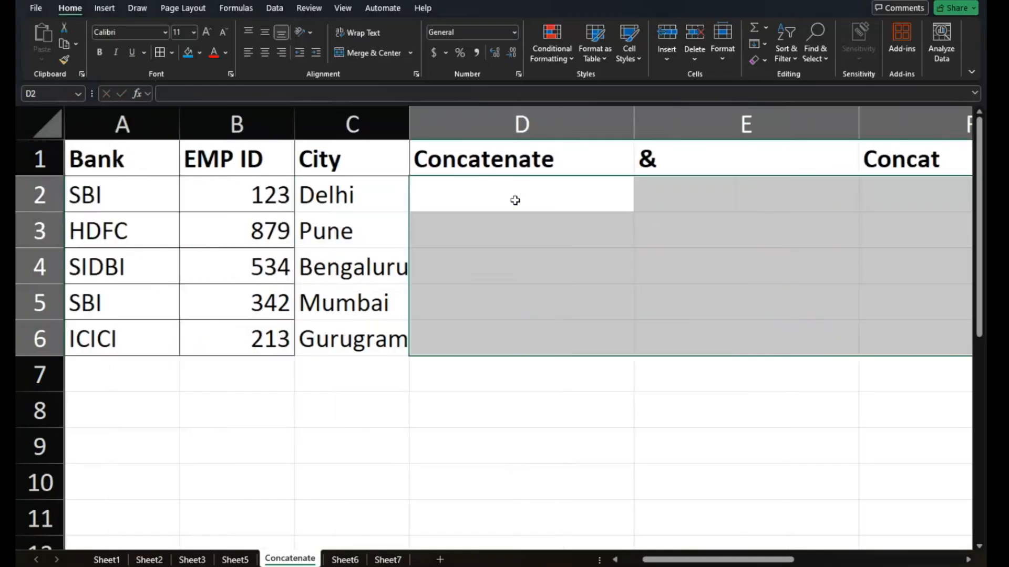
# Select the Bank, EMP ID and City data in A1:C6 to present the source table
pyautogui.click(131, 166)
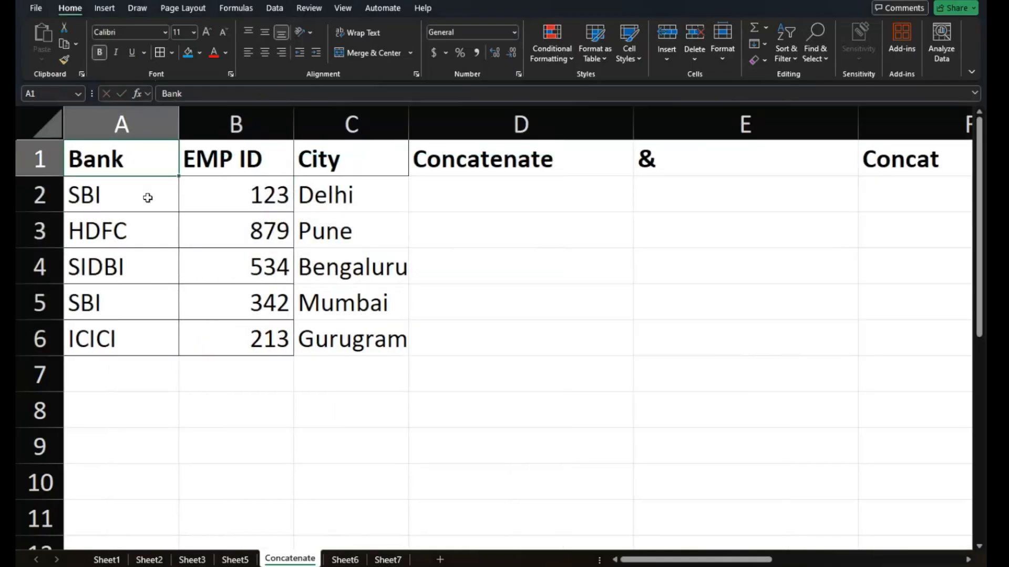
pyautogui.hotkey('ctrl', 'shift', 'Down')
pyautogui.hotkey('ctrl', 'shift', 'Right')
pyautogui.hotkey('ctrl', 'shift', 'Left')
pyautogui.hotkey('shift', 'Right')
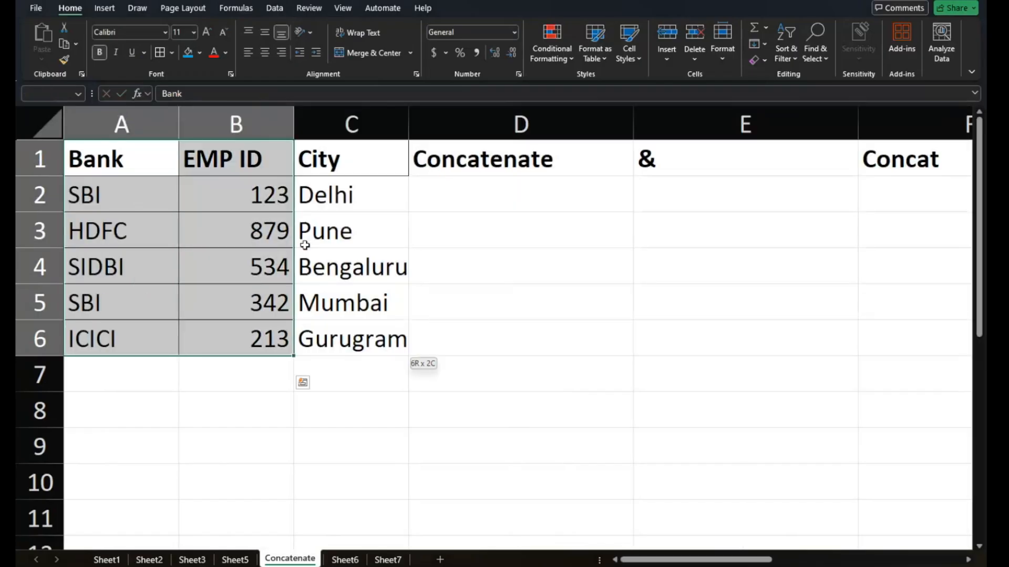
pyautogui.hotkey('shift', 'Right')
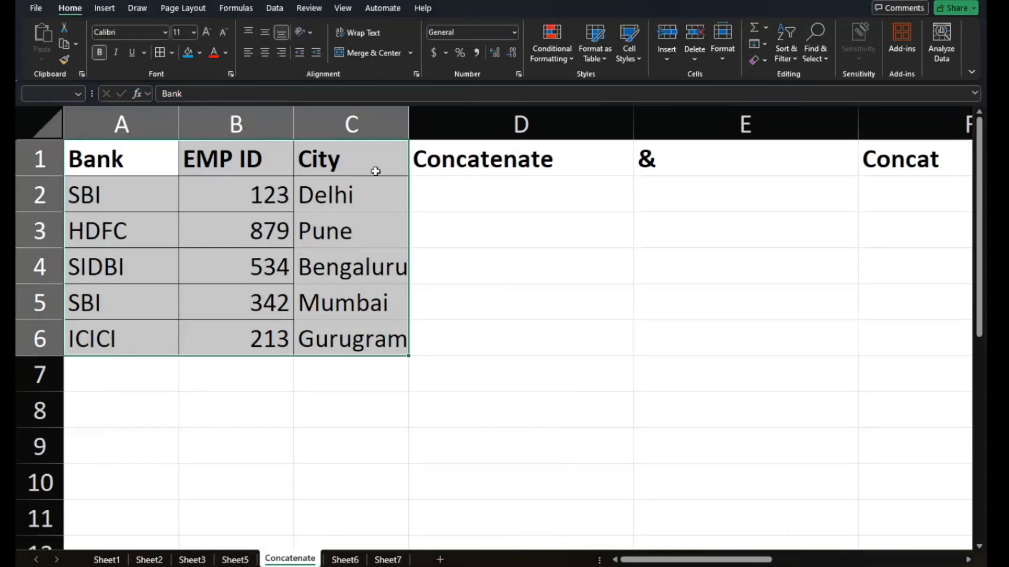
# Begin a formula in D2 with the CONCATENATE function
pyautogui.click(475, 188)
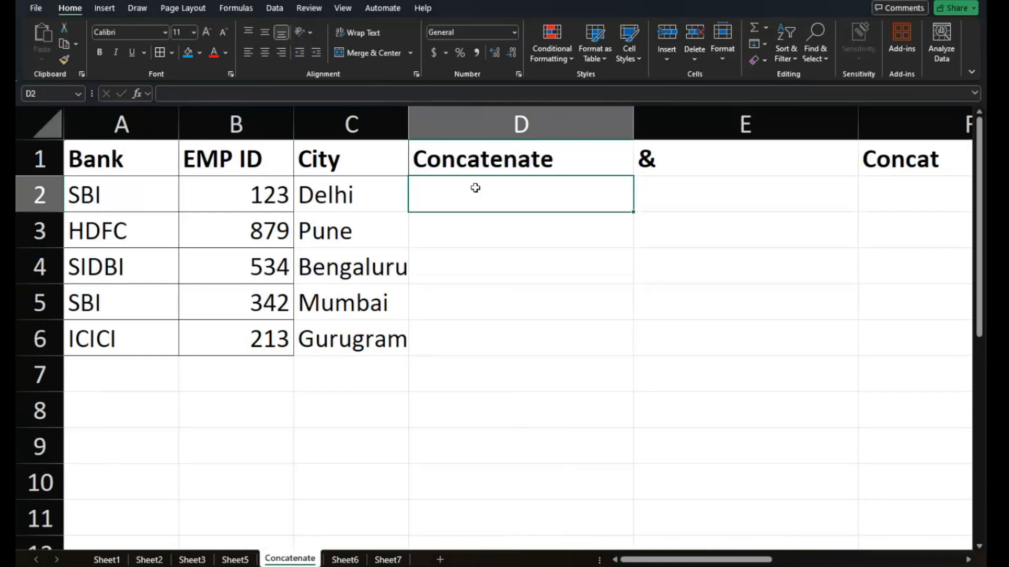
pyautogui.write('=cat')
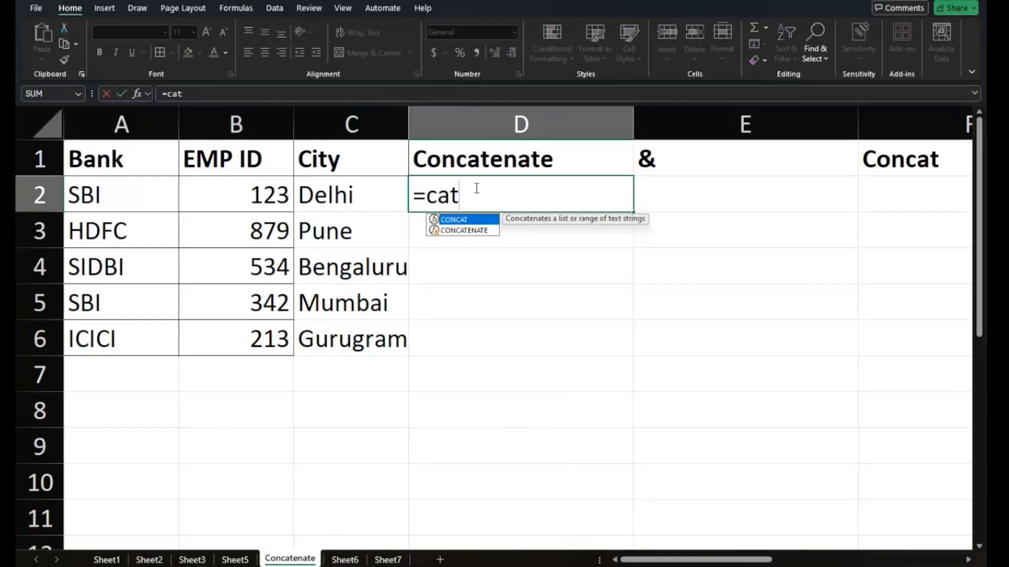
pyautogui.write('ca')
pyautogui.press('BackSpace')
pyautogui.press('BackSpace')
pyautogui.press('BackSpace')
pyautogui.press('BackSpace')
pyautogui.write('o')
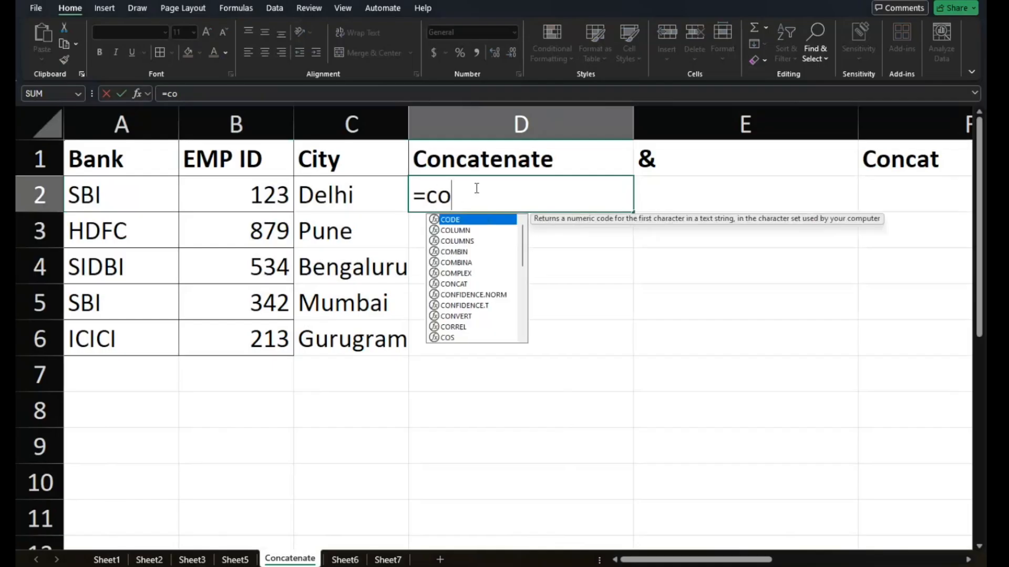
pyautogui.write('nca')
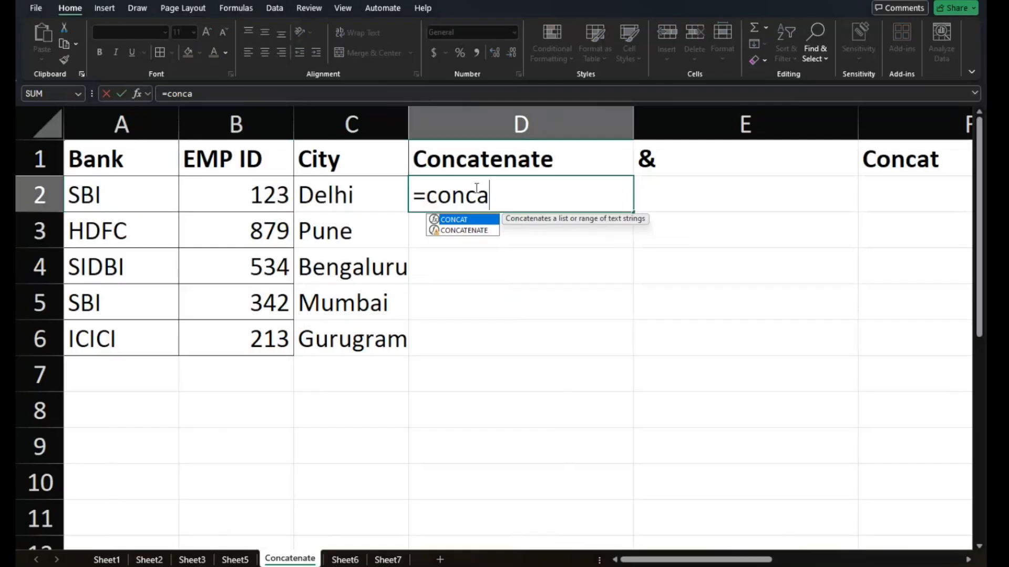
pyautogui.press('Down')
pyautogui.press('Tab')
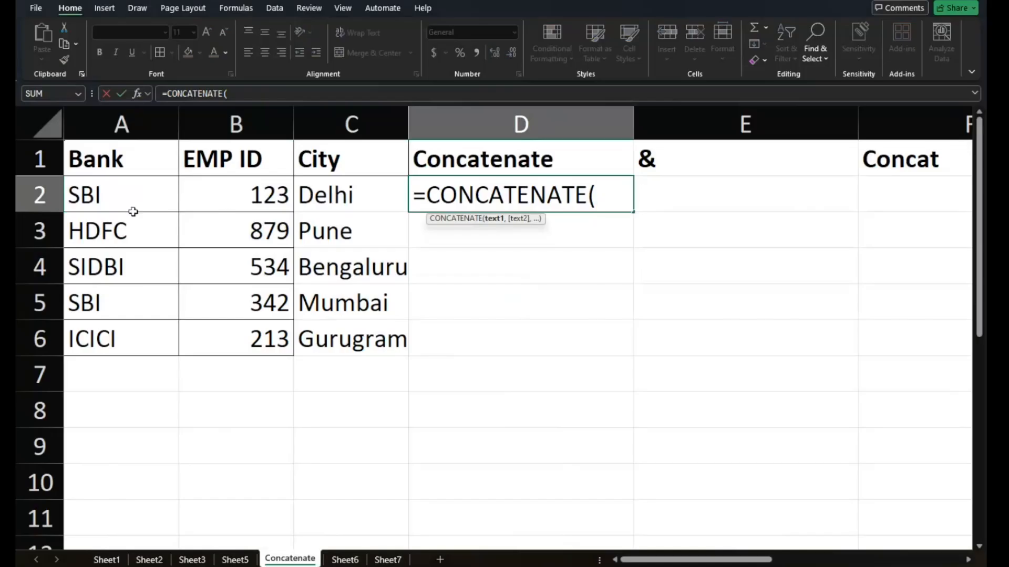
# Complete the CONCATENATE formula in D2 with A2, B2 and C2, and fill it down to D6
pyautogui.click(105, 200)
pyautogui.write(',')
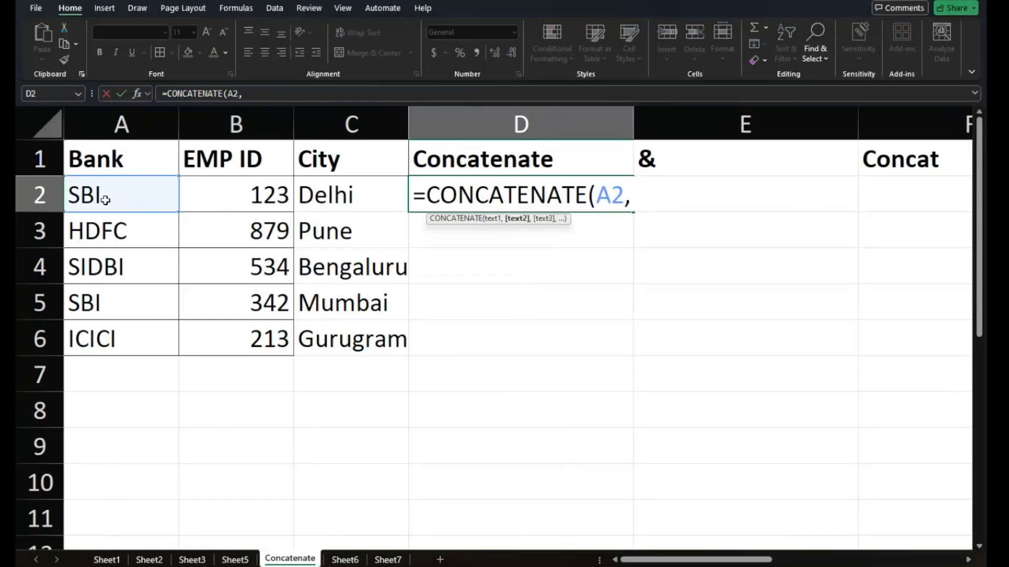
pyautogui.click(219, 196)
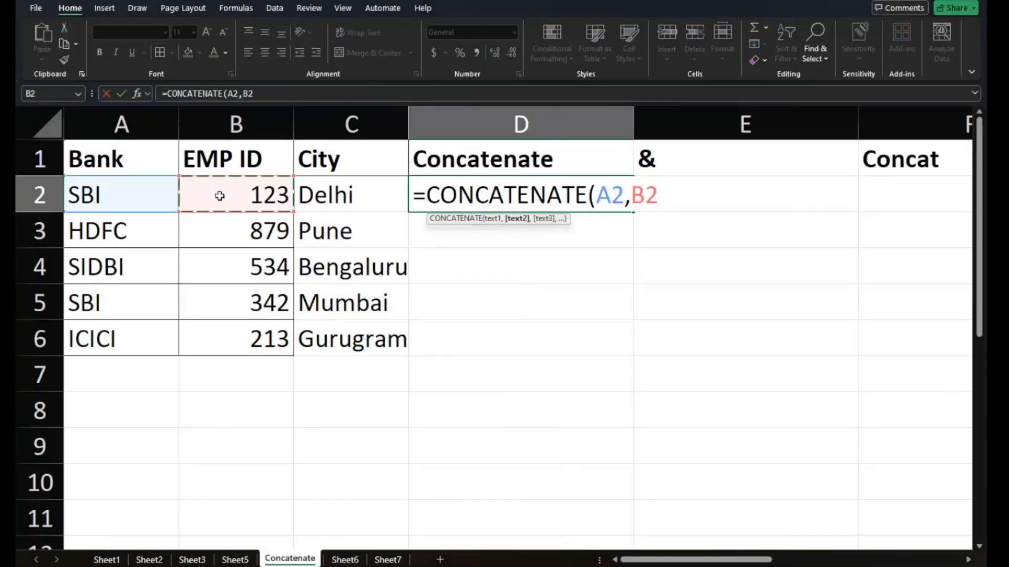
pyautogui.write(',')
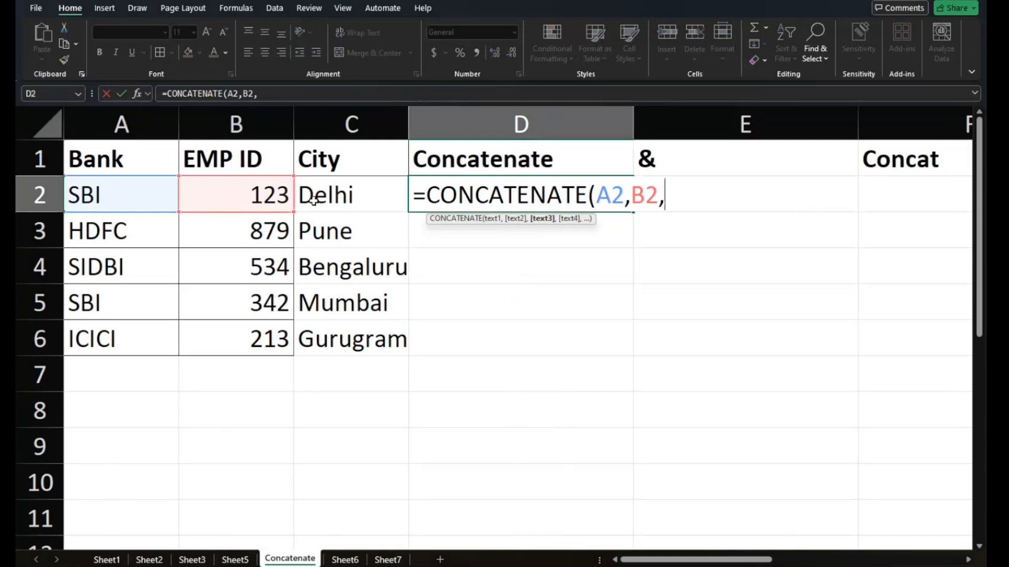
pyautogui.click(326, 196)
pyautogui.write(')')
pyautogui.press('Return')
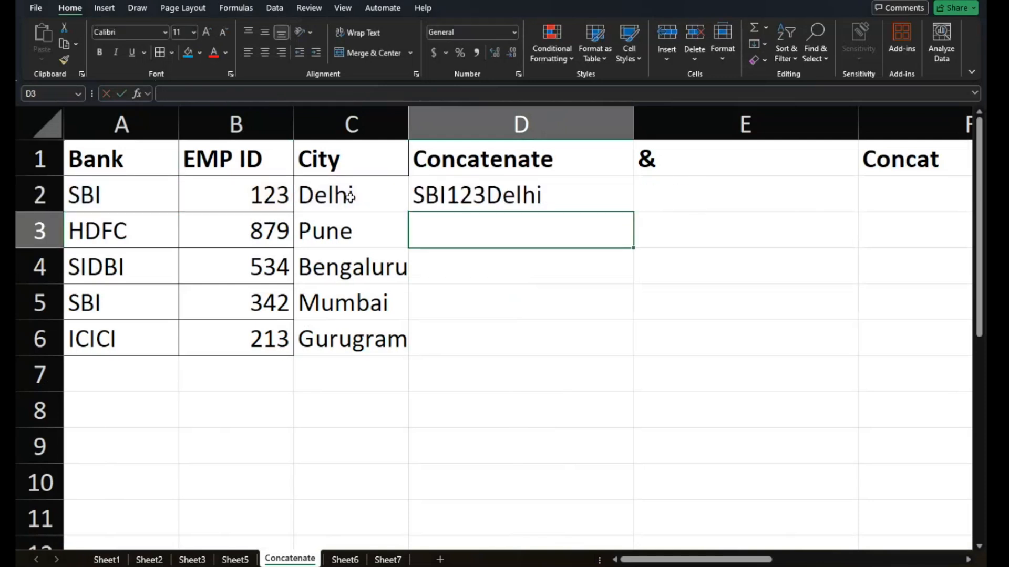
pyautogui.click(436, 193)
pyautogui.doubleClick(633, 212)
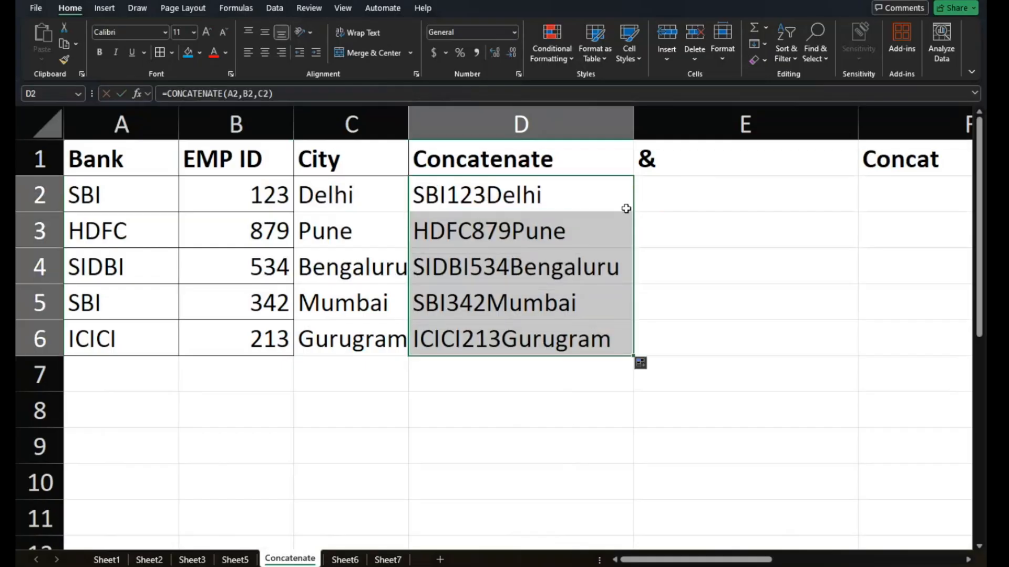
# Edit the D2 formula to insert a space " " between the joined values: =CONCATENATE(A2," ",B2," ",C2)
pyautogui.doubleClick(483, 202)
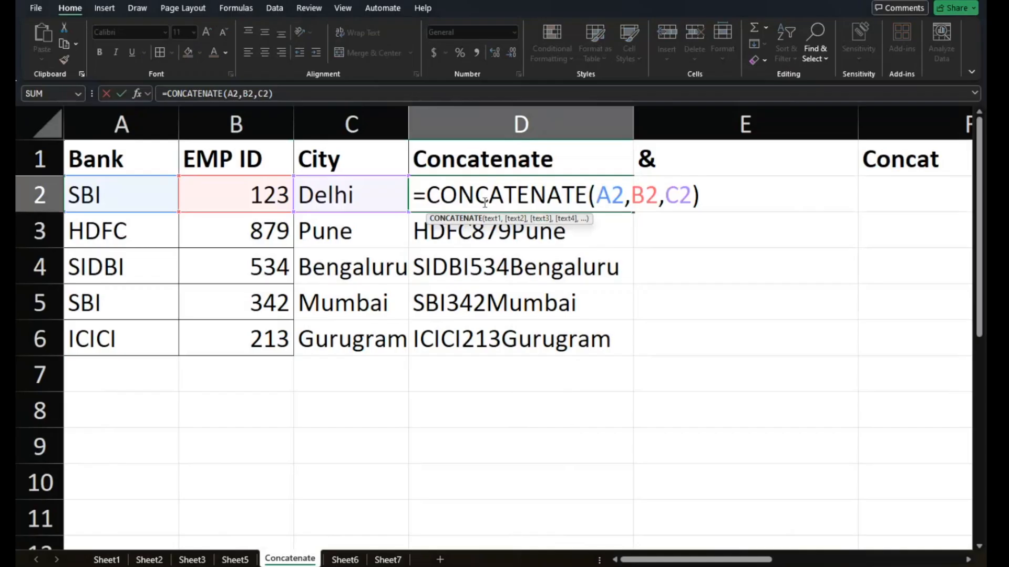
pyautogui.click(632, 196)
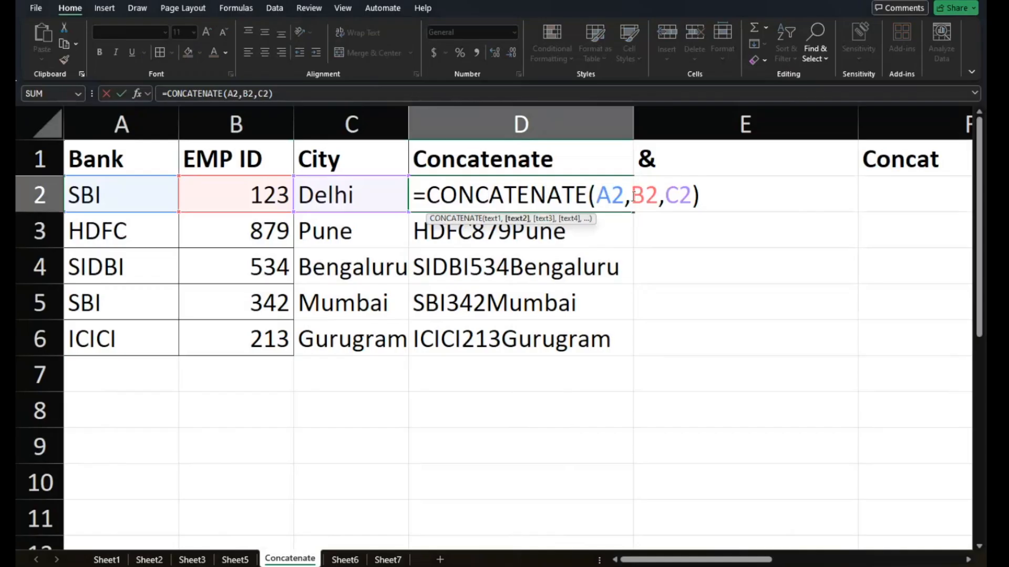
pyautogui.write('" ')
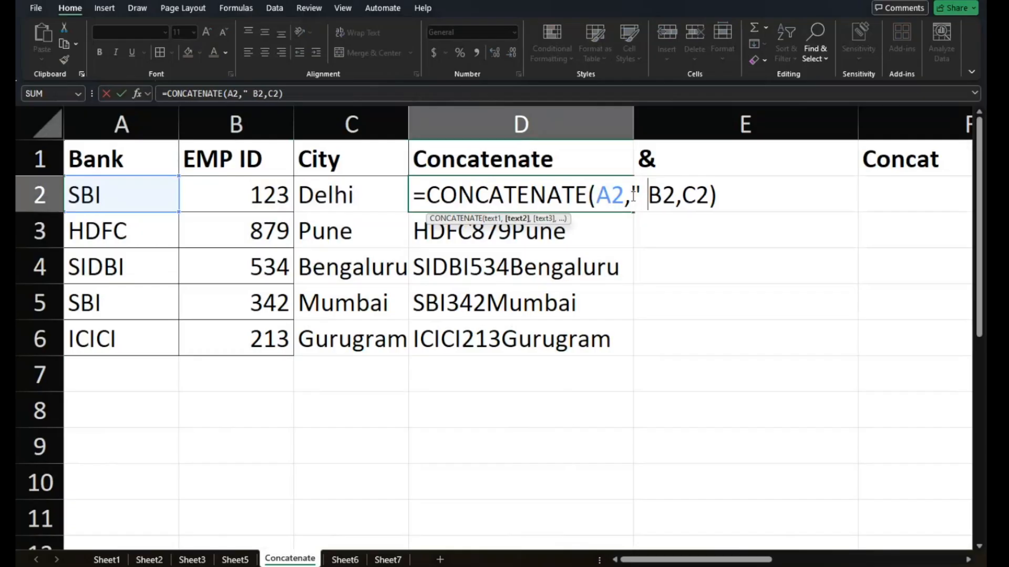
pyautogui.write('",')
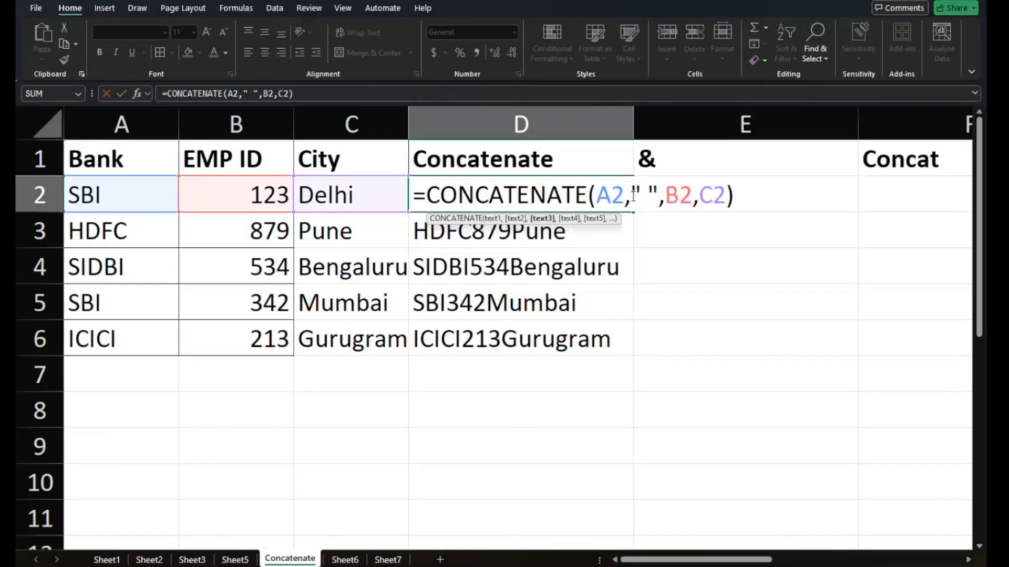
pyautogui.click(698, 195)
pyautogui.write('" "')
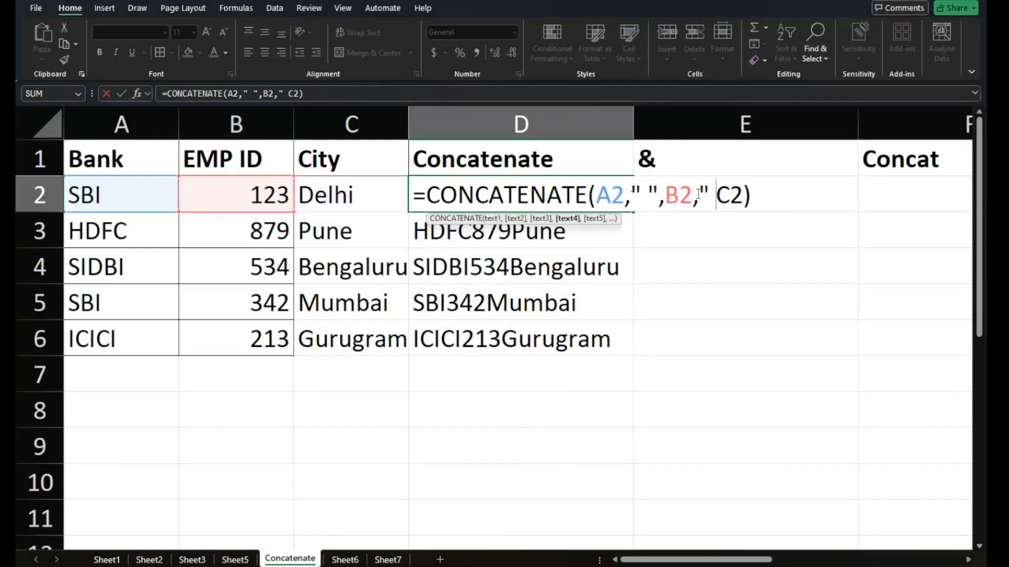
pyautogui.write(',')
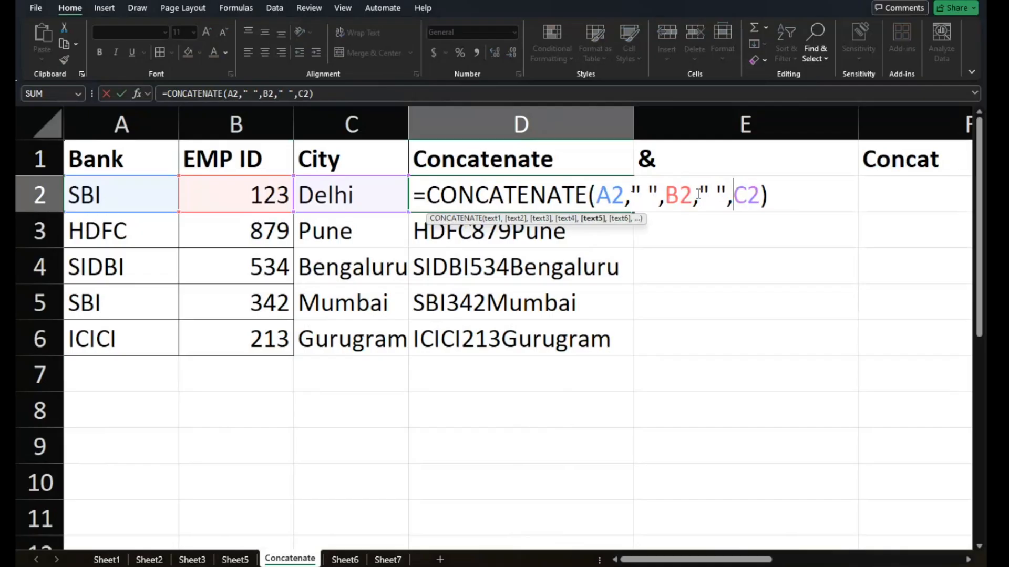
pyautogui.press('Return')
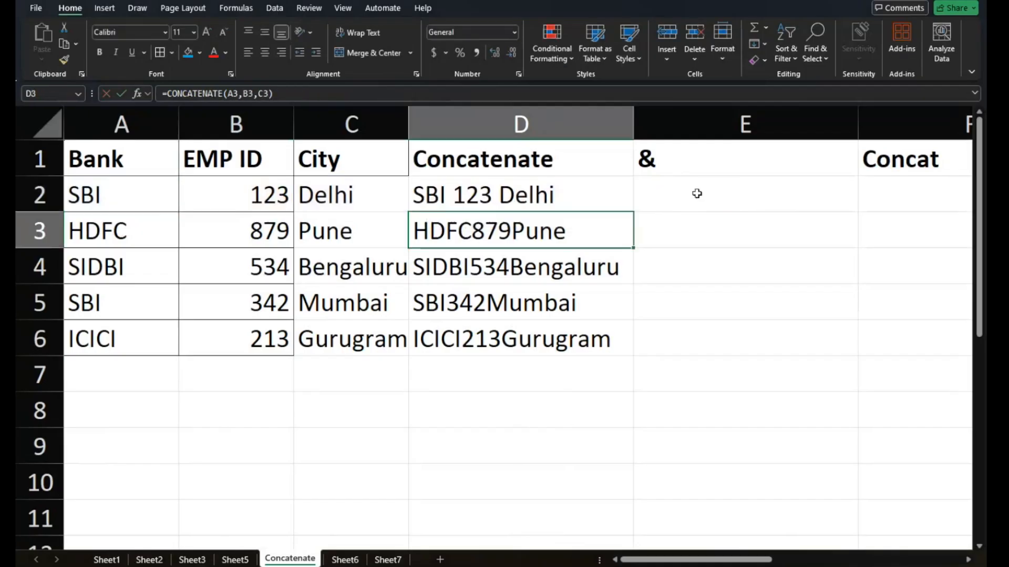
# Replace both space separators in the D2 formula with underscores: =CONCATENATE(A2,"_",B2,"_",C2)
pyautogui.click(533, 201)
pyautogui.doubleClick(533, 200)
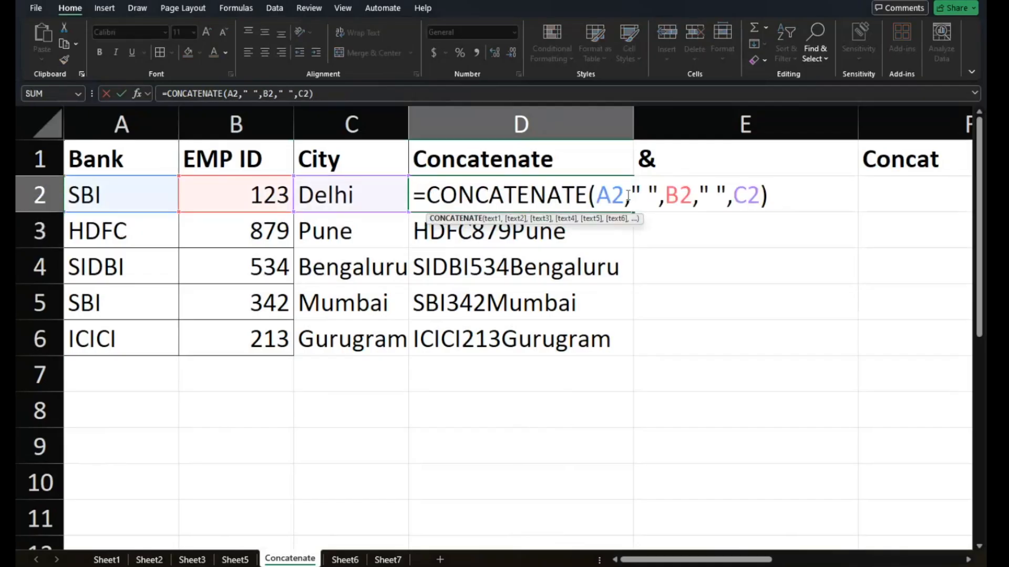
pyautogui.click(648, 196)
pyautogui.press('BackSpace')
pyautogui.write('_')
pyautogui.click(723, 195)
pyautogui.press('BackSpace')
pyautogui.write('_')
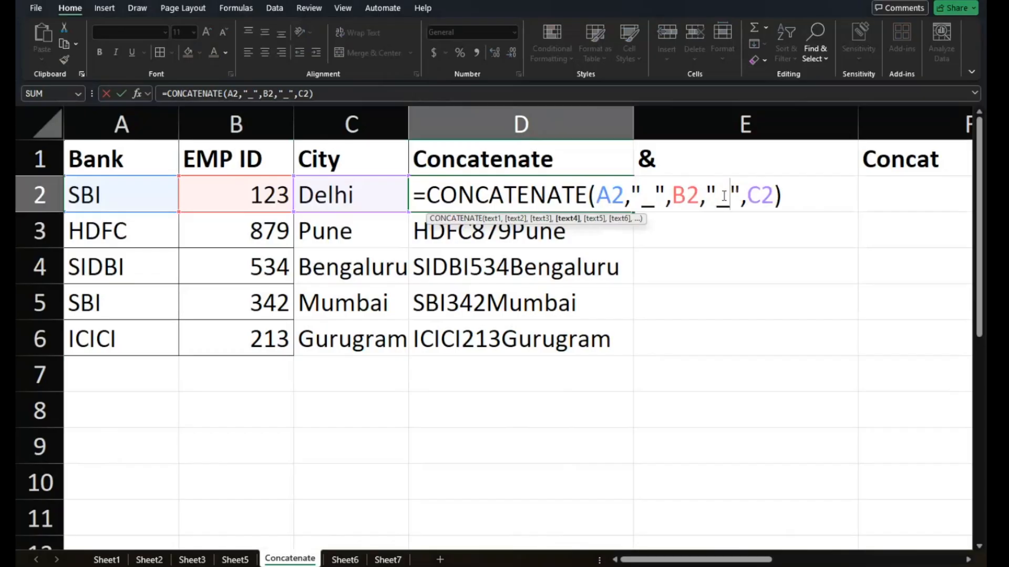
pyautogui.press('Return')
# Fill the underscore-separated formula from D2 down to D6 and autofit column D's width
pyautogui.click(591, 200)
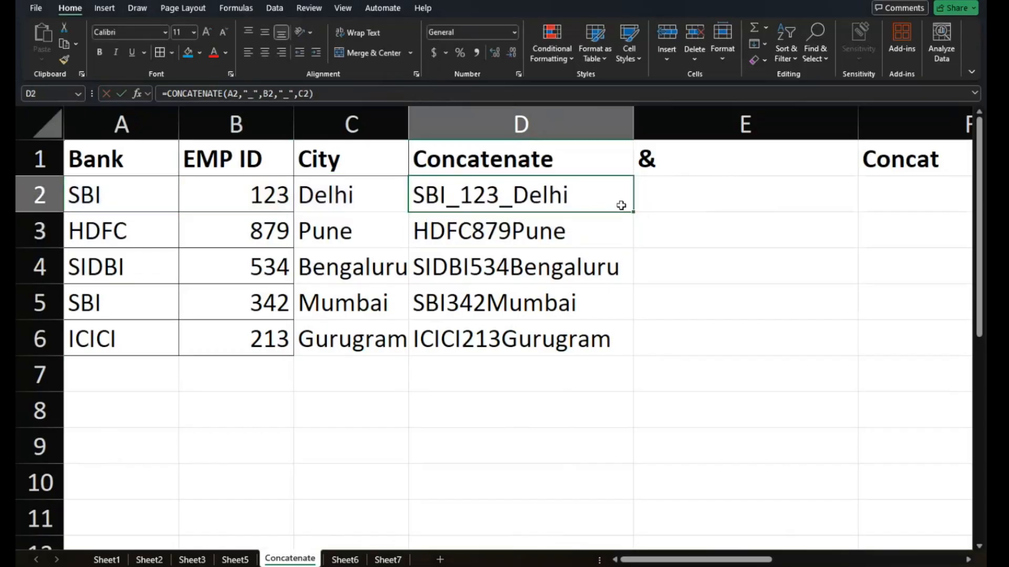
pyautogui.doubleClick(634, 212)
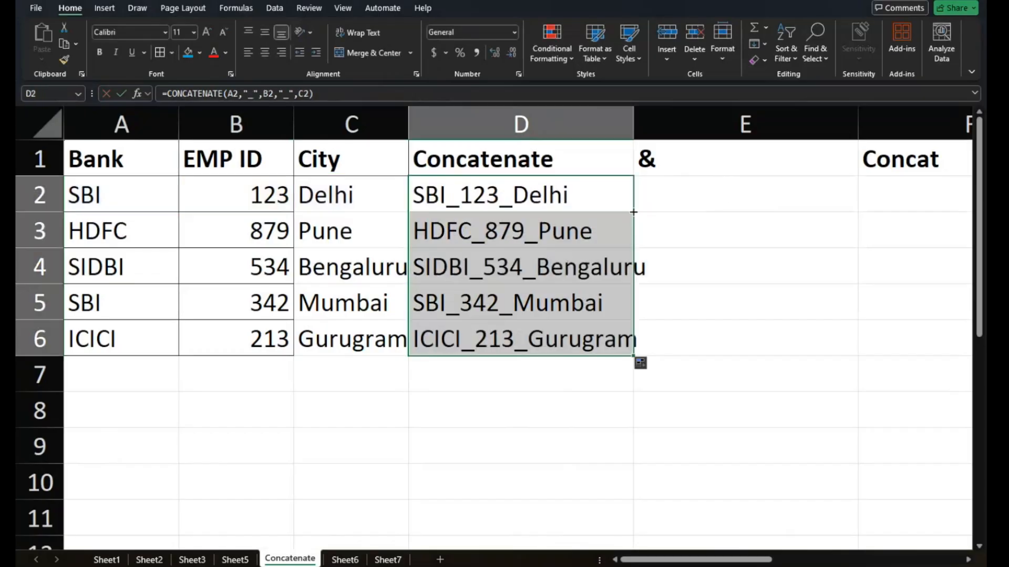
pyautogui.doubleClick(633, 122)
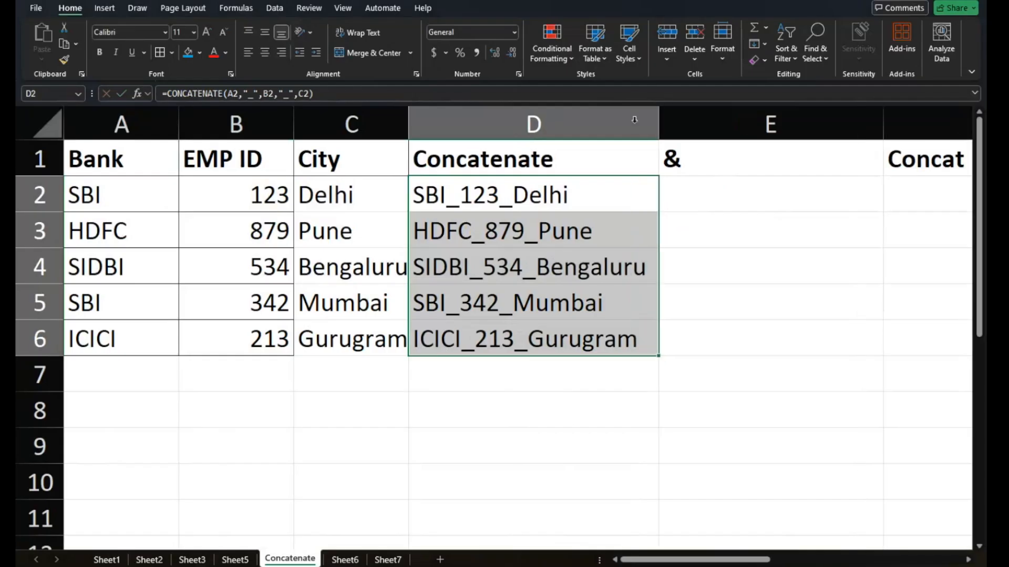
# Join Bank, EMP ID and City in E2 under the & header with the formula =A2&B2&C2
pyautogui.click(714, 188)
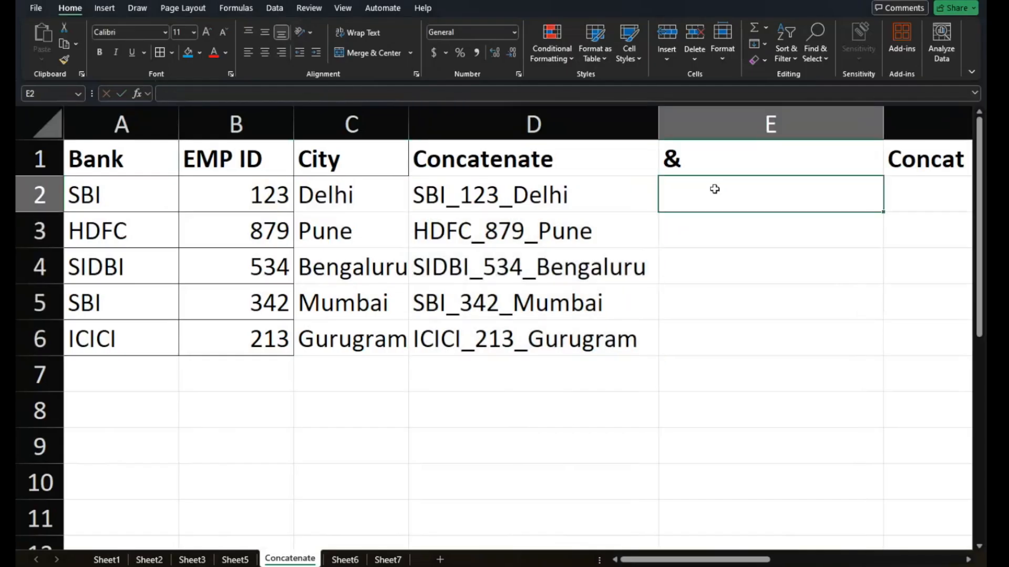
pyautogui.write('=')
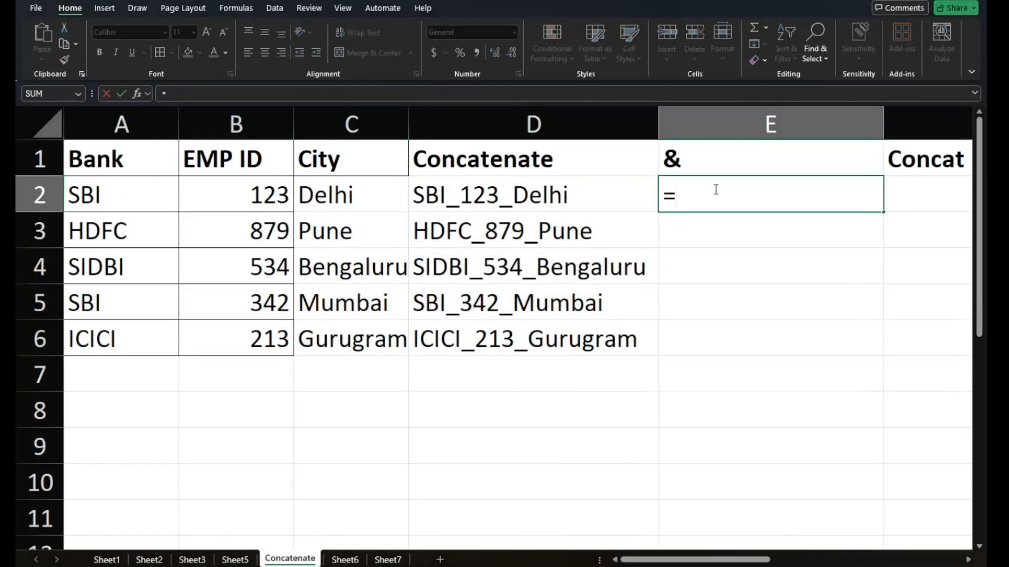
pyautogui.press('Left')
pyautogui.press('Left')
pyautogui.press('Left')
pyautogui.press('Left')
pyautogui.write('&')
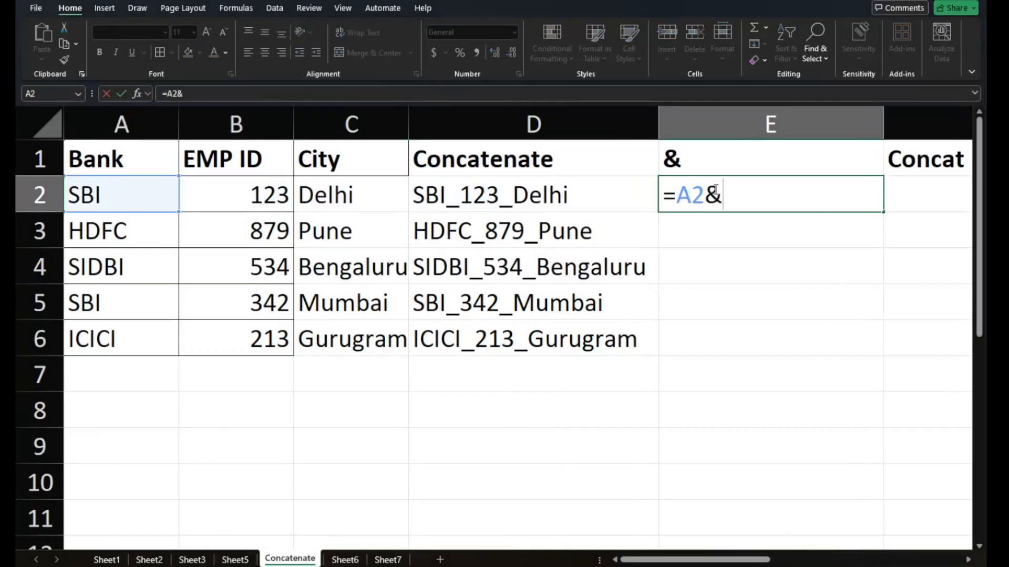
pyautogui.press('Left')
pyautogui.press('Left')
pyautogui.press('Left')
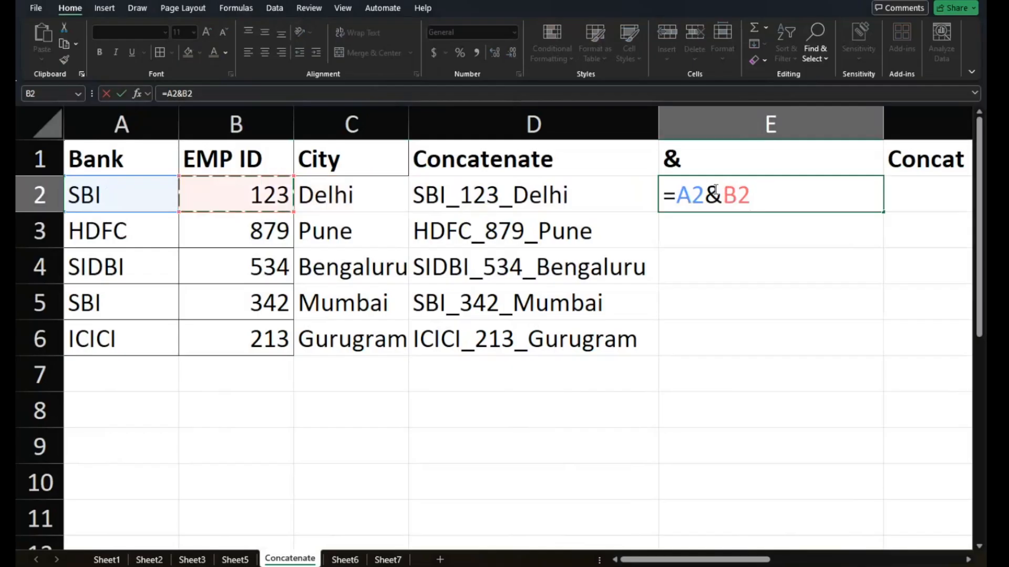
pyautogui.write('&')
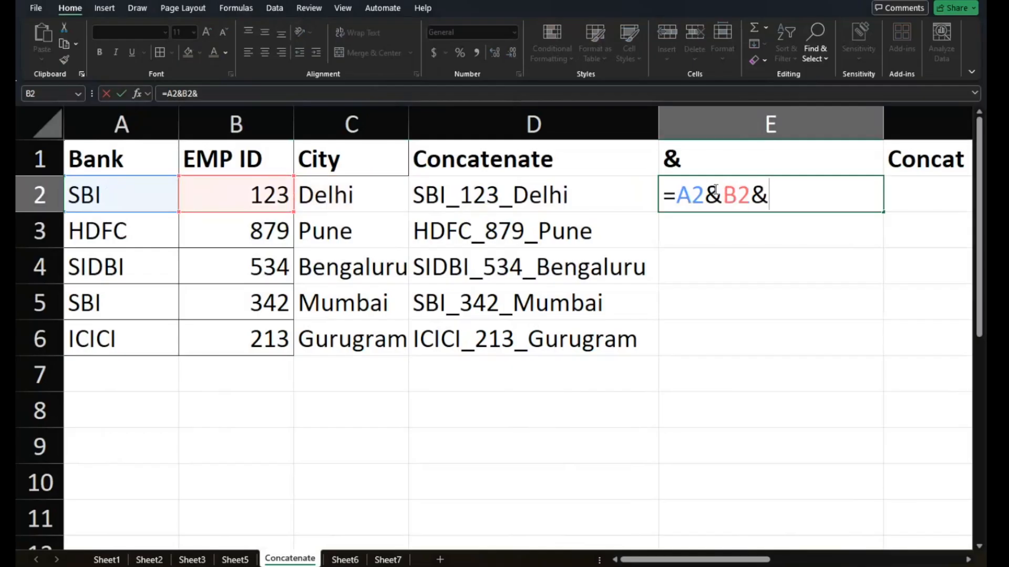
pyautogui.press('Left')
pyautogui.press('Left')
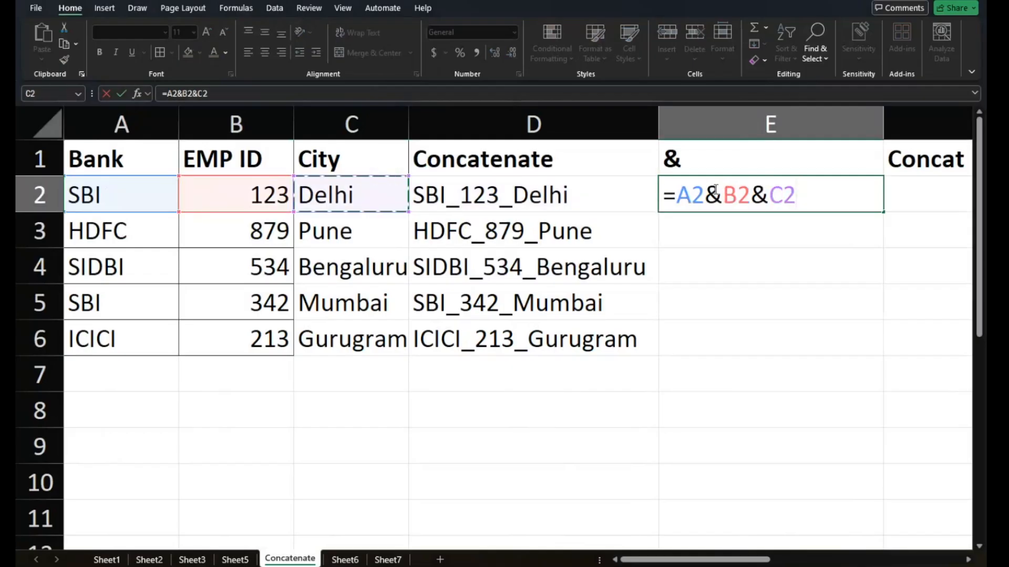
pyautogui.press('Return')
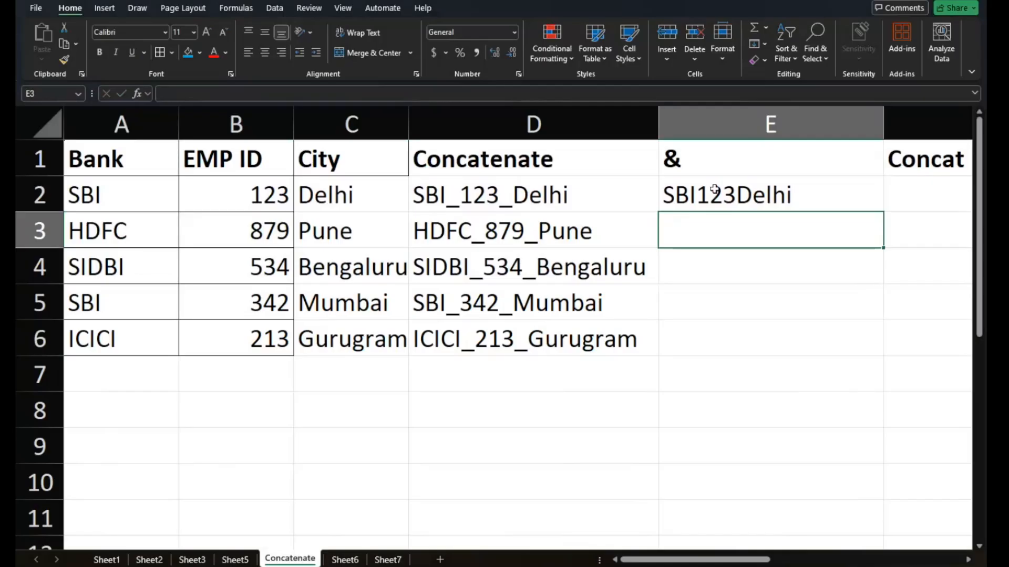
# Add an underscore between the Bank and EMP ID references in E2: =A2&"_"&B2&C2
pyautogui.doubleClick(715, 189)
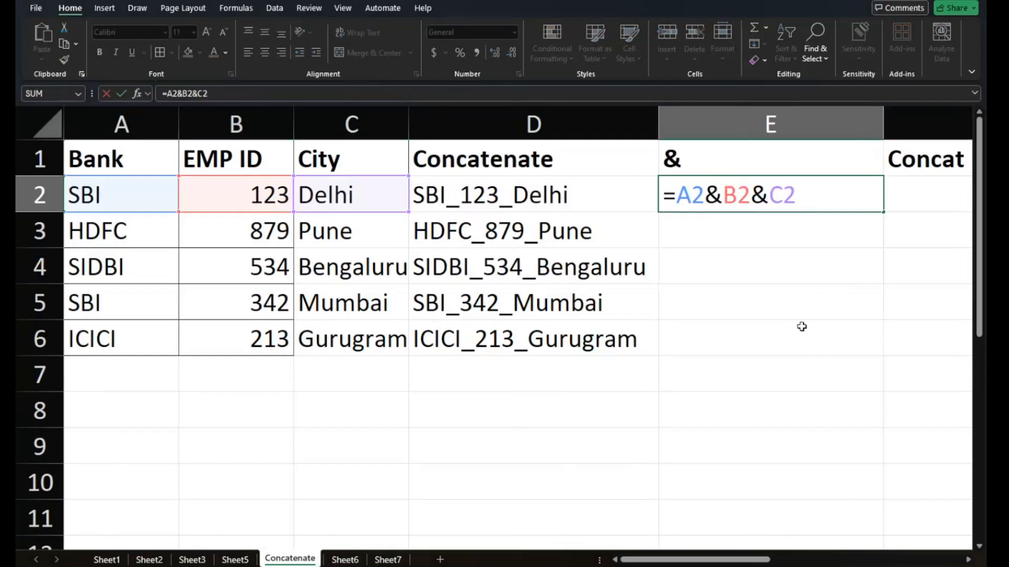
pyautogui.write('""')
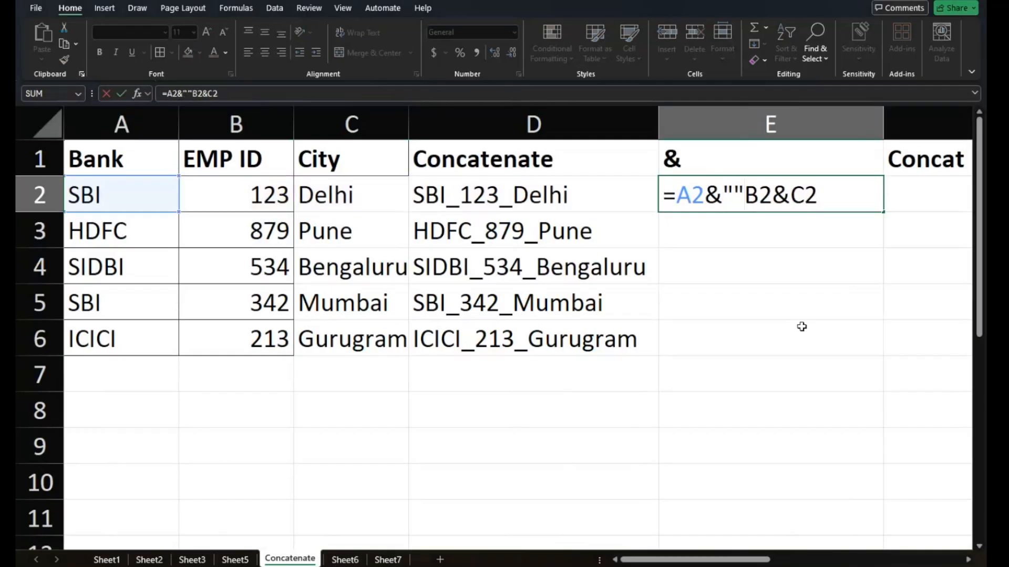
pyautogui.press('Left')
pyautogui.write('_')
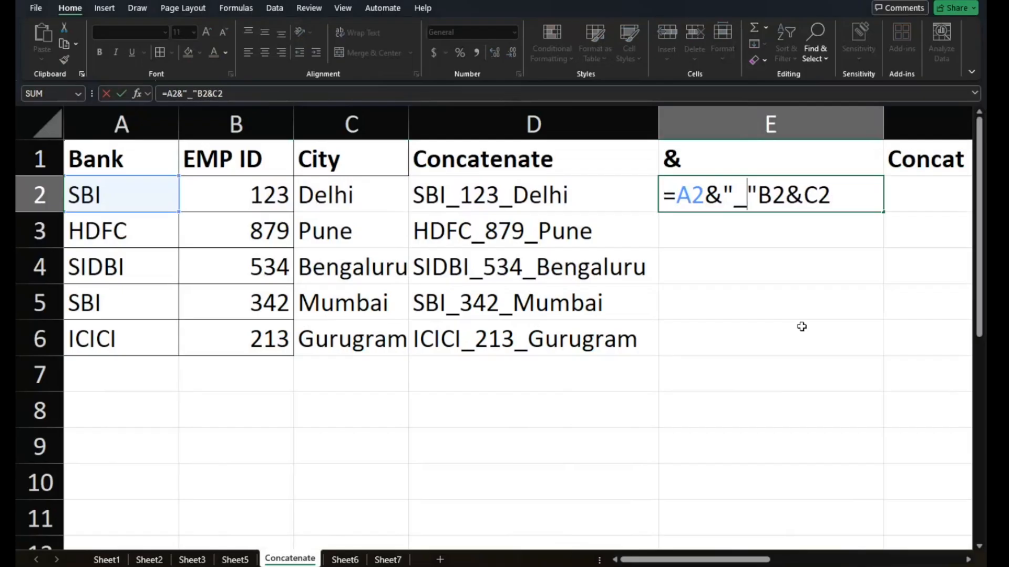
pyautogui.press('Right')
pyautogui.write('&')
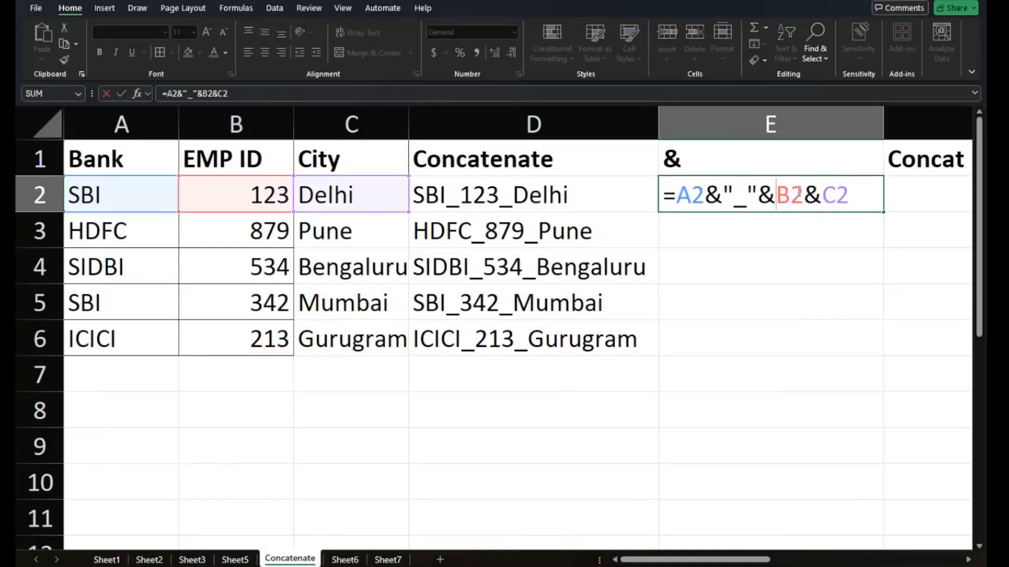
pyautogui.press('Return')
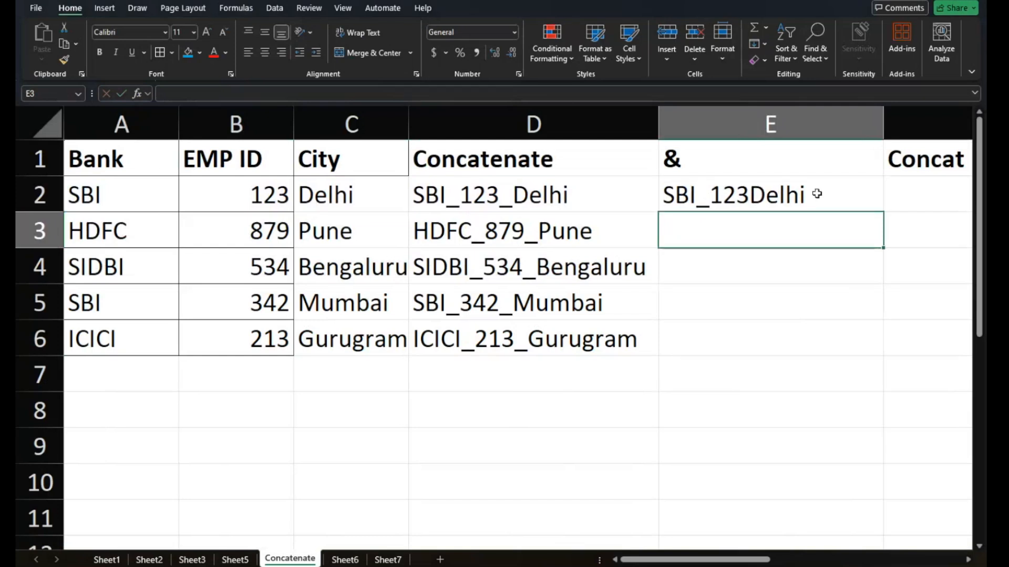
# Try to enter the E2 formula without ampersands around the underscore, as =A2"_"B2&C2
pyautogui.doubleClick(816, 194)
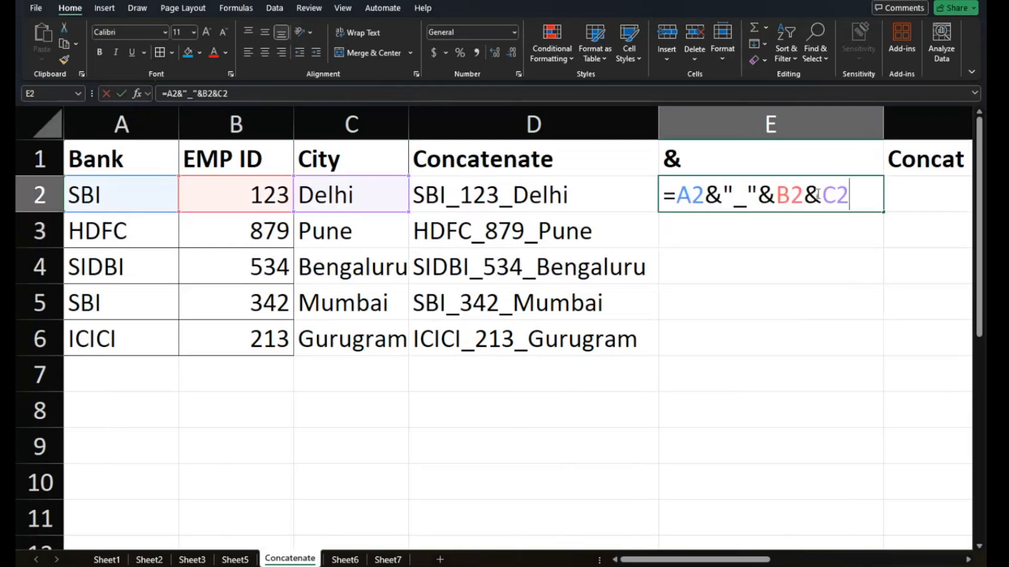
pyautogui.click(776, 195)
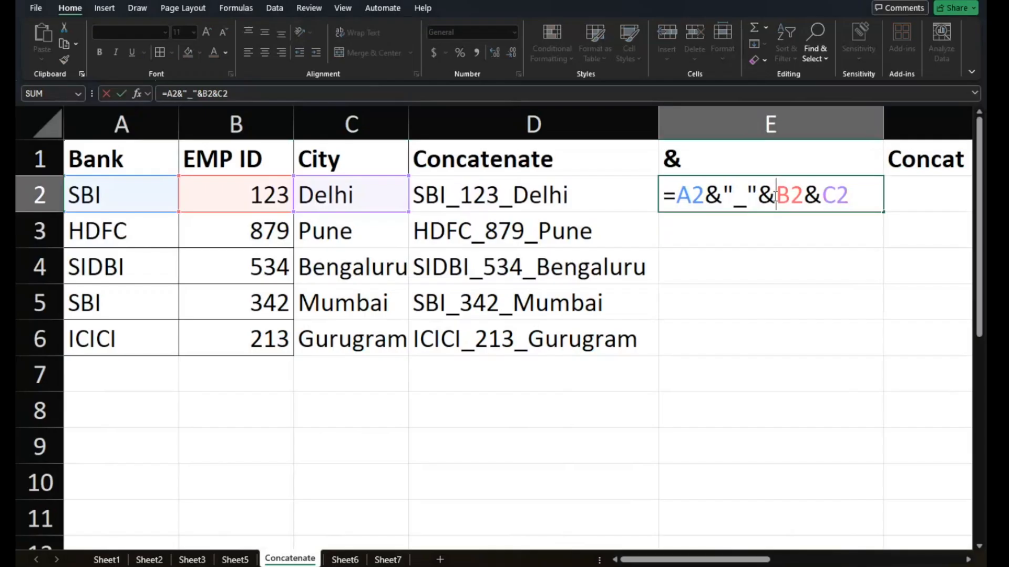
pyautogui.press('BackSpace')
pyautogui.press('Left')
pyautogui.press('Left')
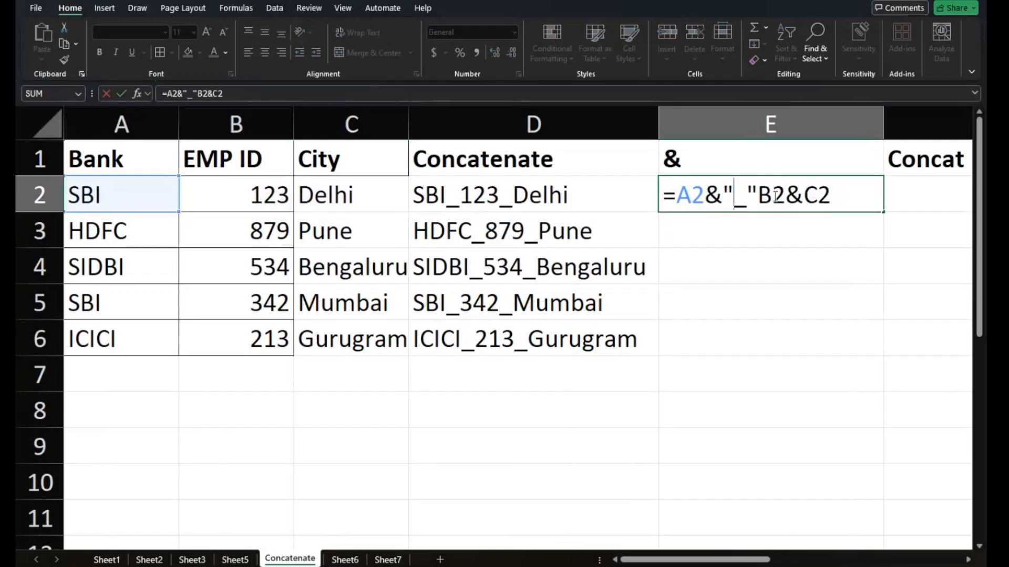
pyautogui.press('BackSpace')
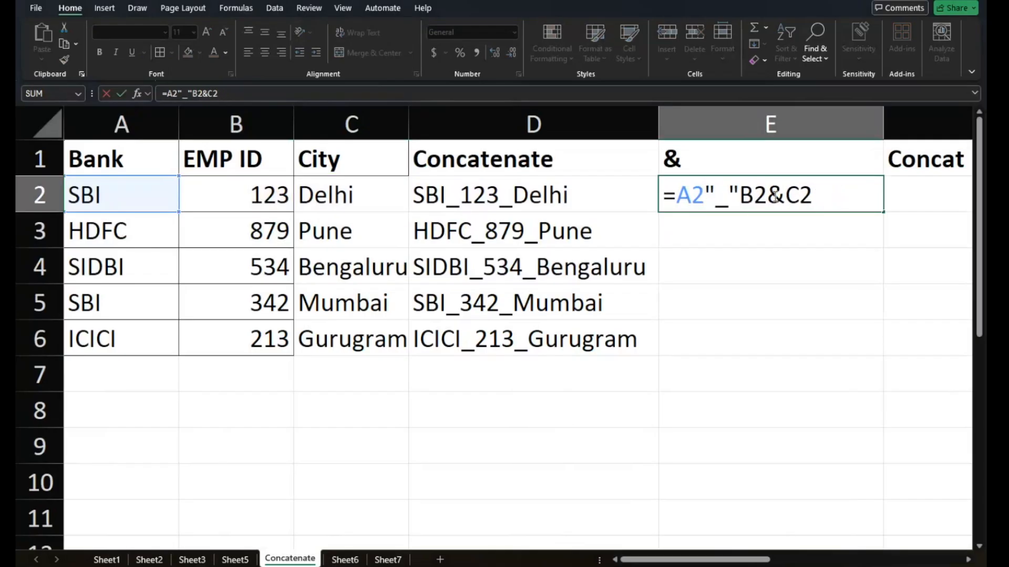
pyautogui.press('Return')
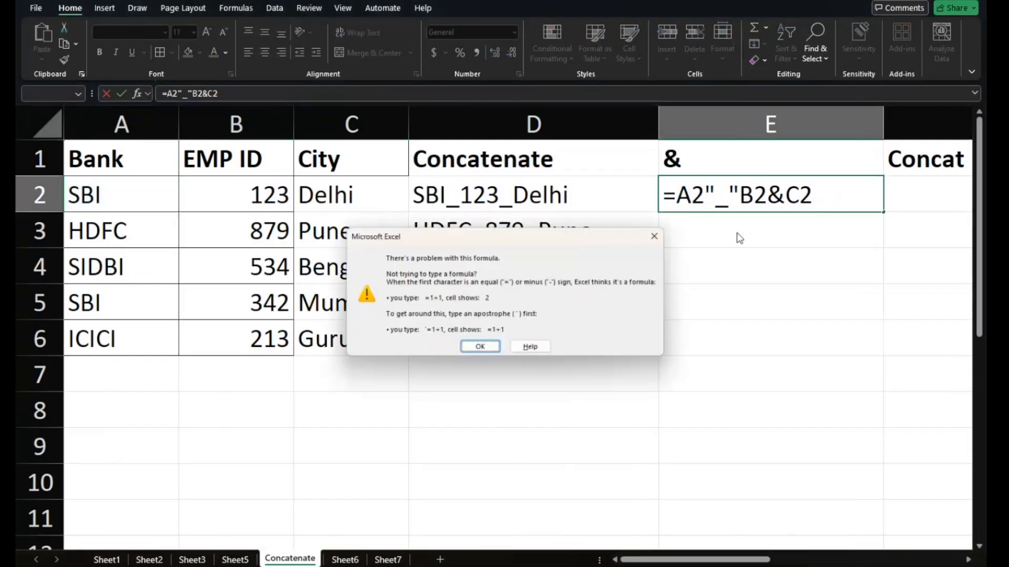
pyautogui.press('Return')
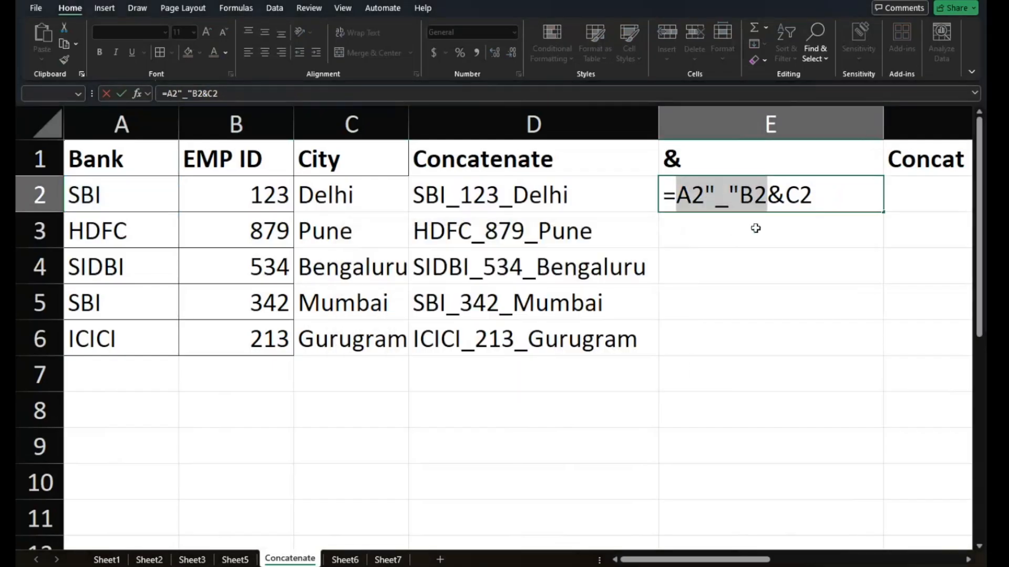
# Restore the ampersands around the underscore in E2 so the formula reads =A2&"_"&B2&C2
pyautogui.click(815, 200)
pyautogui.press('Return')
pyautogui.press('Return')
pyautogui.click(707, 189)
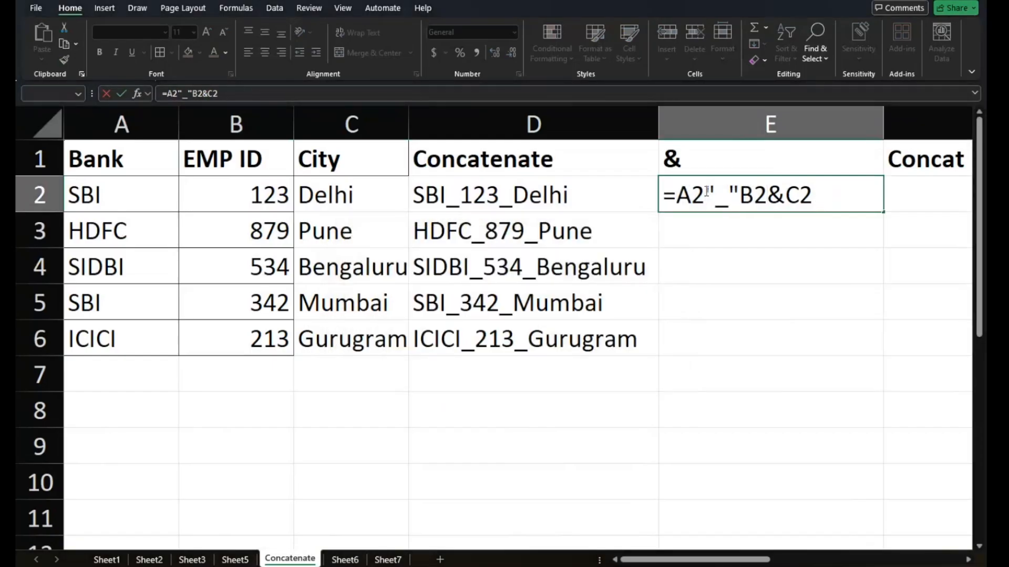
pyautogui.write('&')
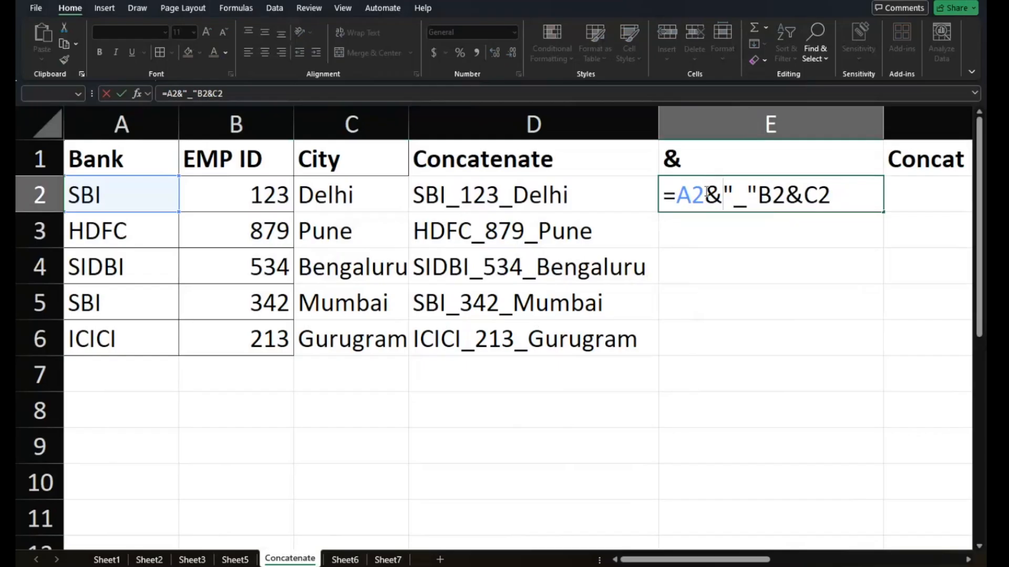
pyautogui.click(758, 197)
pyautogui.write('&')
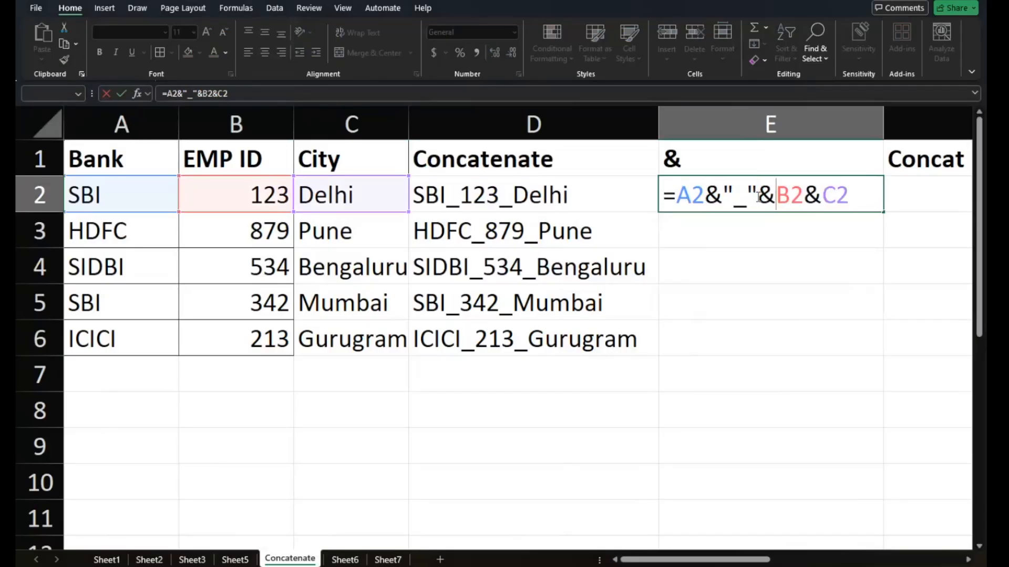
pyautogui.press('Return')
# Join Bank, EMP ID and City in F2 under the Concat header with the range formula =CONCAT(A2:C2)
pyautogui.hscroll(3, 757, 197)
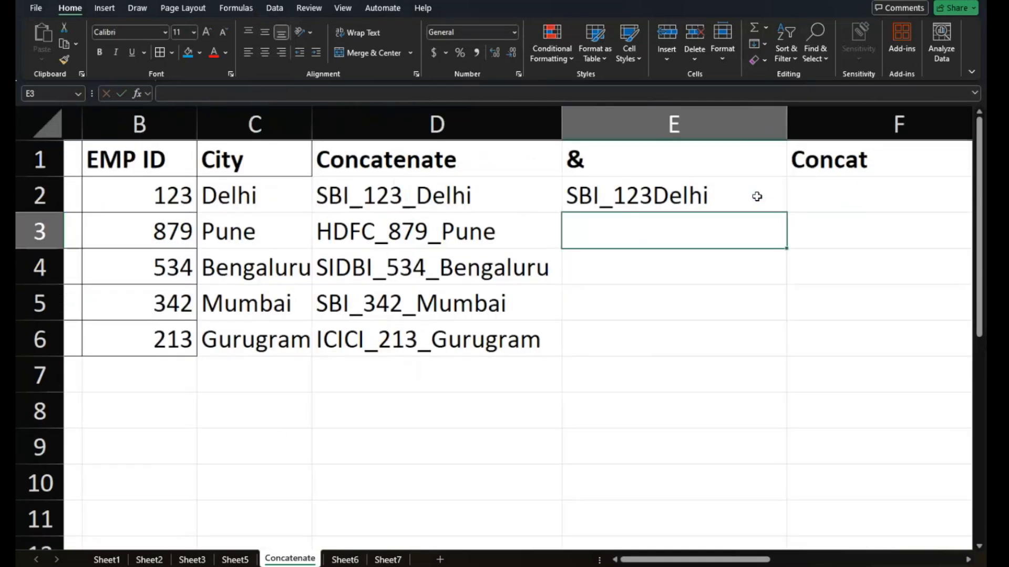
pyautogui.click(822, 191)
pyautogui.write('=')
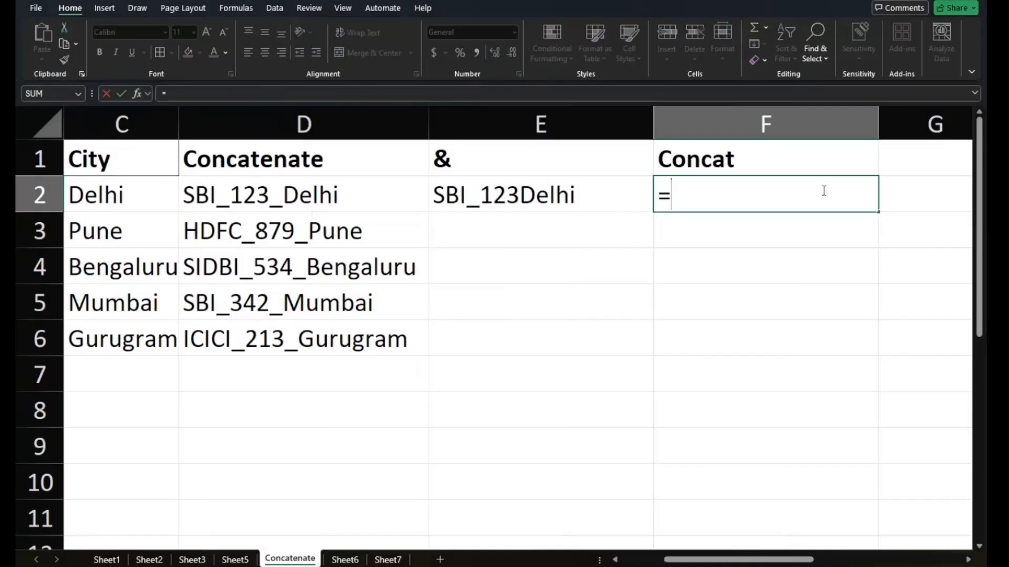
pyautogui.write('concat(')
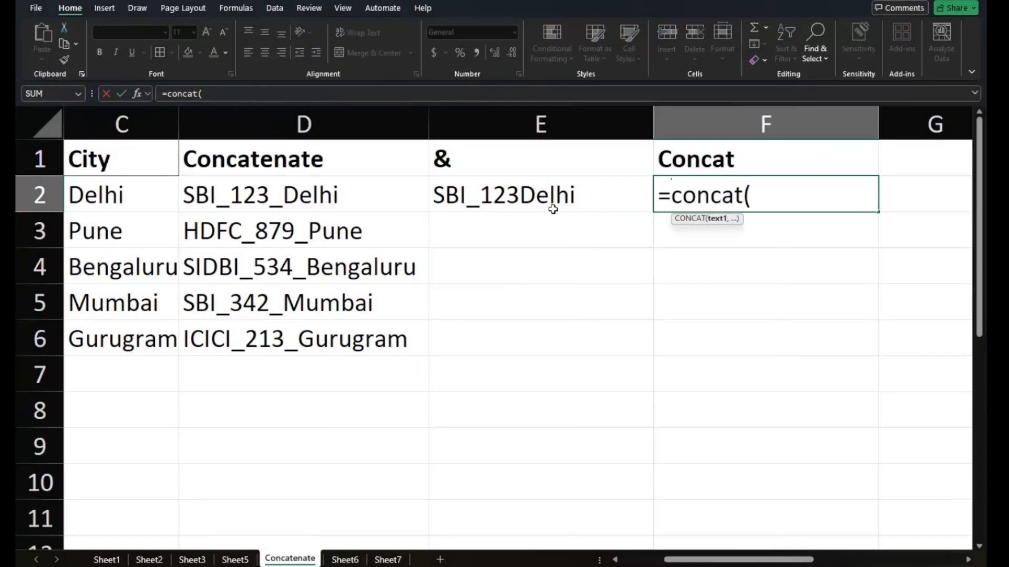
pyautogui.hscroll(-2, 552, 209)
pyautogui.moveTo(128, 198); pyautogui.dragTo(320, 198)
pyautogui.hscroll(3, 321, 200)
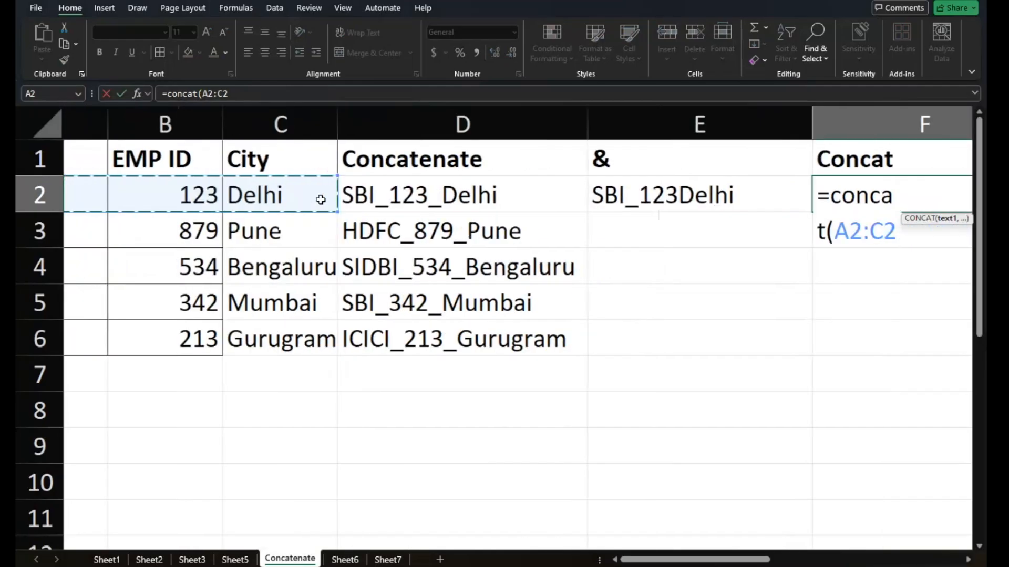
pyautogui.write(')')
pyautogui.press('Return')
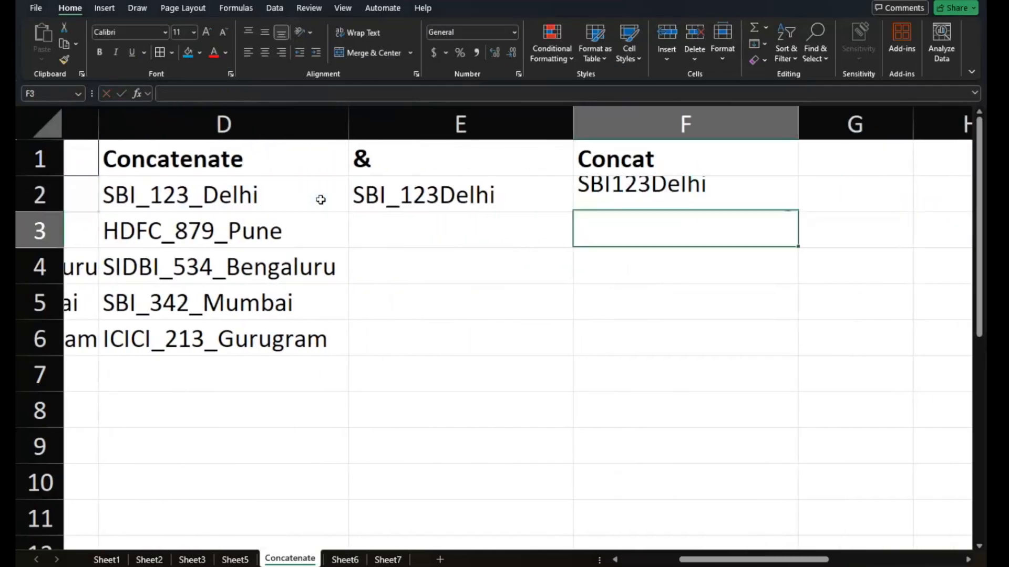
# Fill the formulas in E2 and F2 together down to row 6
pyautogui.moveTo(472, 195); pyautogui.dragTo(590, 196)
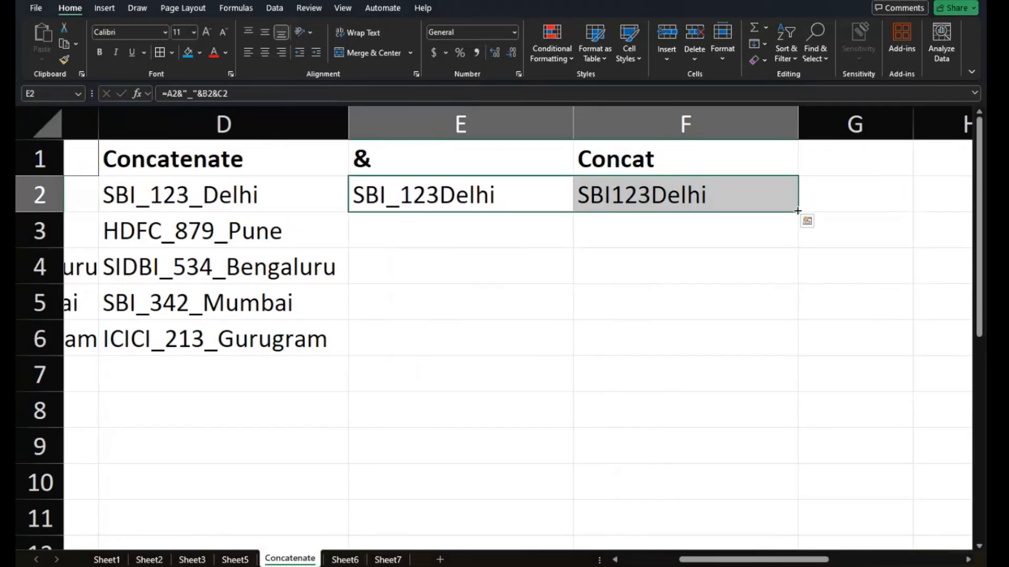
pyautogui.doubleClick(799, 213)
pyautogui.click(757, 221)
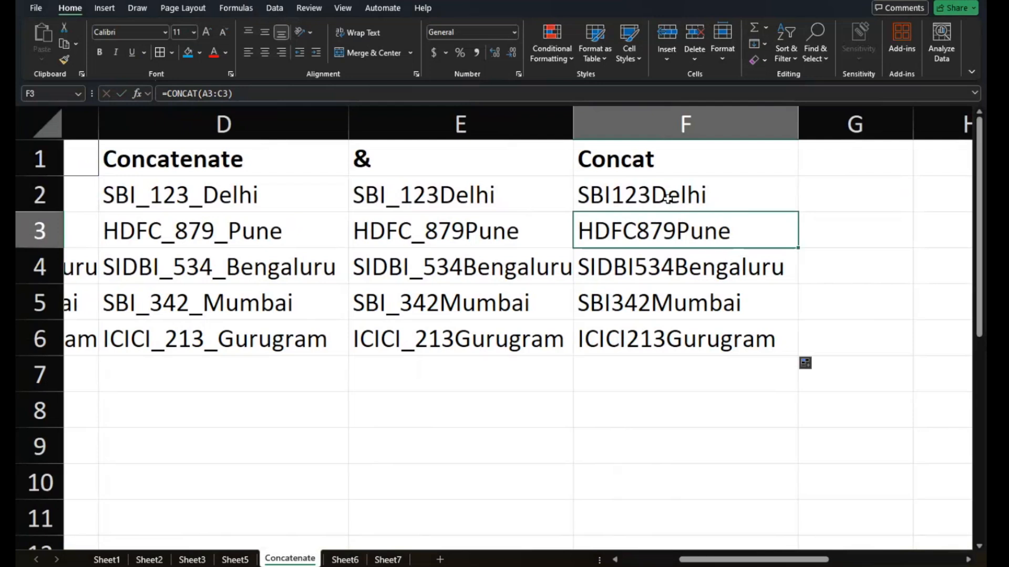
# Replace the A2:C2 range in F2's CONCAT formula with the separate arguments A2 and B2
pyautogui.click(645, 186)
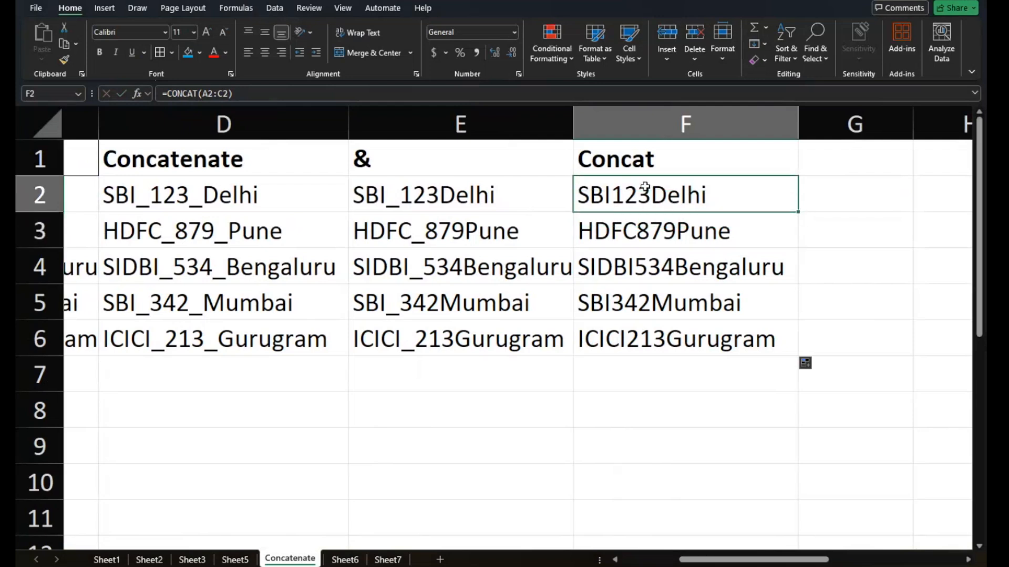
pyautogui.doubleClick(645, 186)
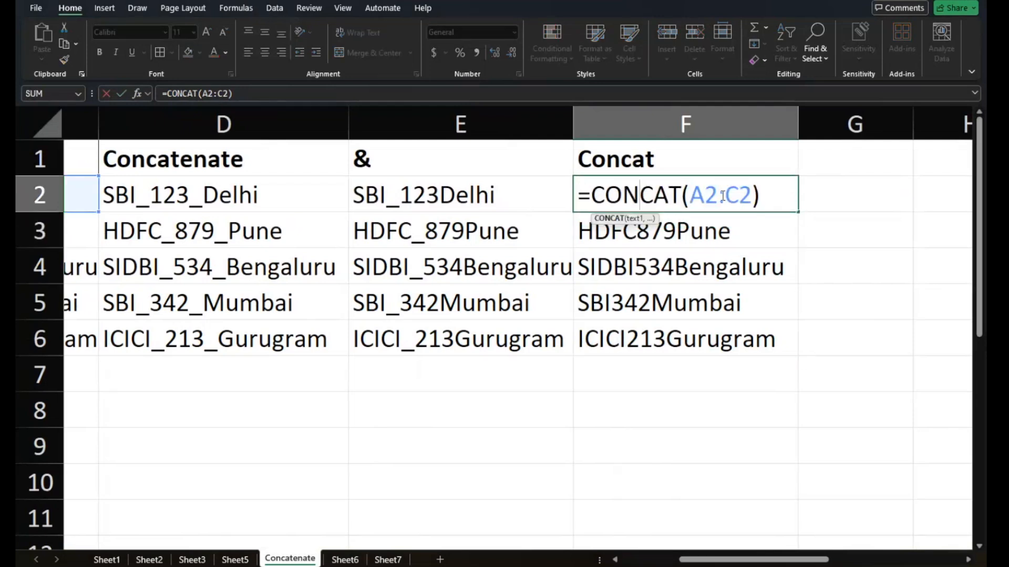
pyautogui.click(754, 192)
pyautogui.press('BackSpace')
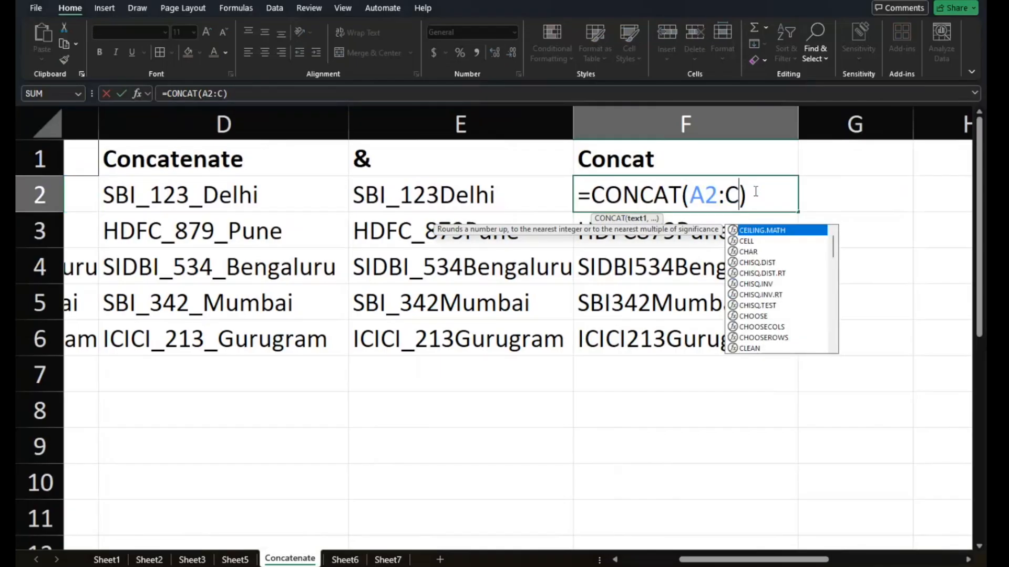
pyautogui.press('BackSpace')
pyautogui.press('BackSpace')
pyautogui.write(',')
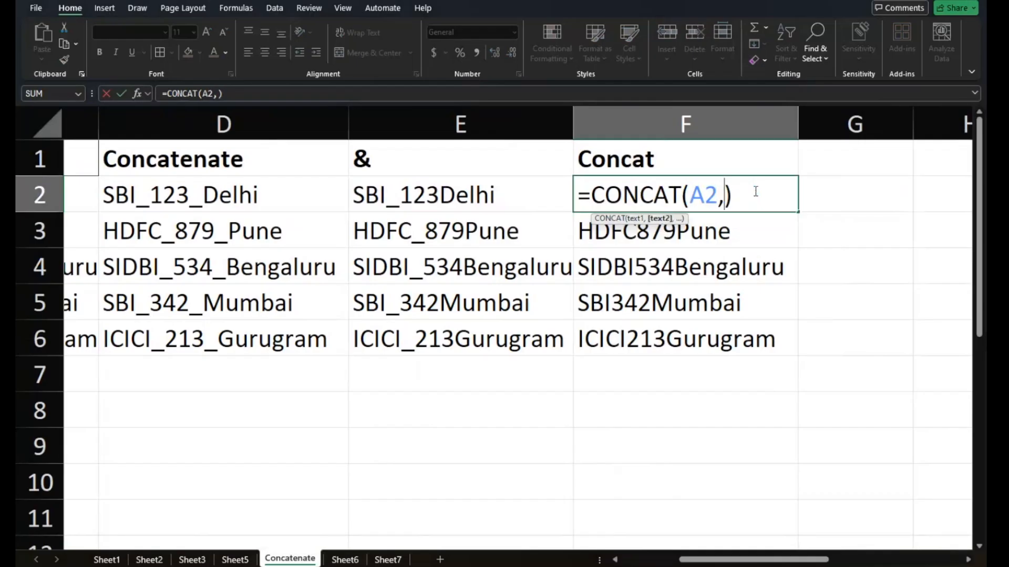
pyautogui.hscroll(-5, 401, 228)
pyautogui.click(239, 194)
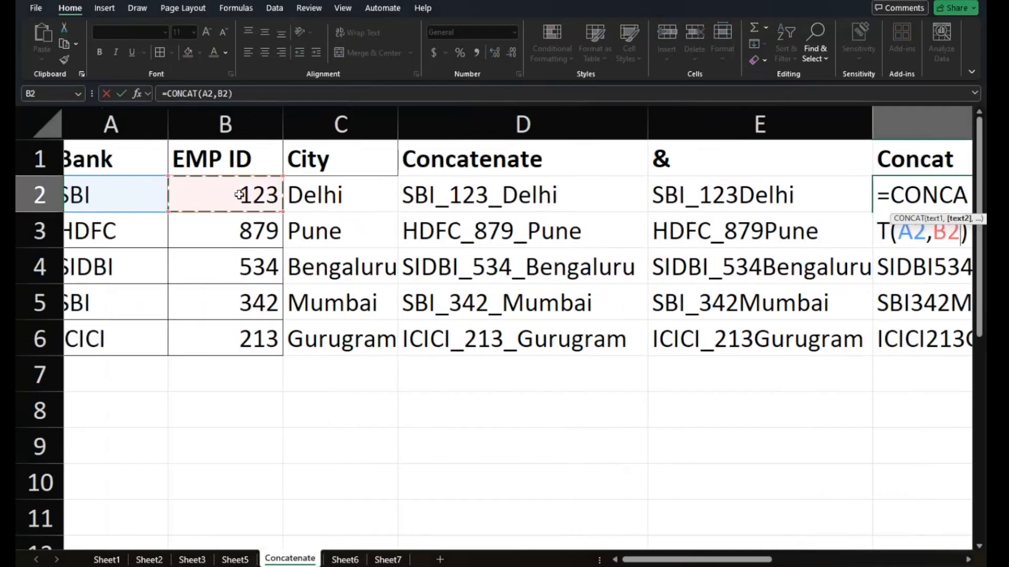
pyautogui.hscroll(2, 239, 195)
pyautogui.hscroll(5, 239, 195)
pyautogui.write(')')
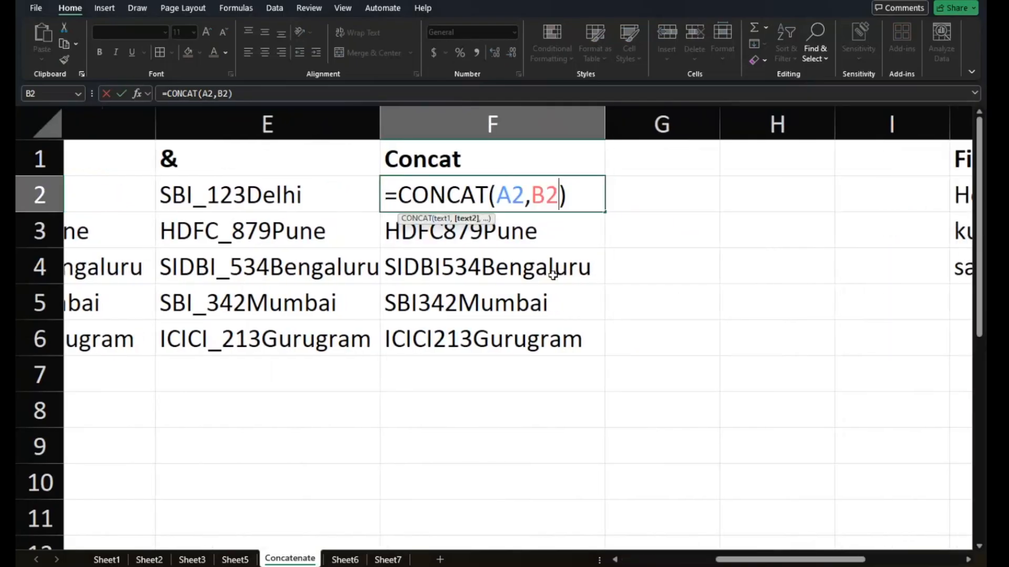
# Extend F2's formula with a quoted space and the City reference: =CONCAT(A2,B2," ",C2)
pyautogui.write(',""')
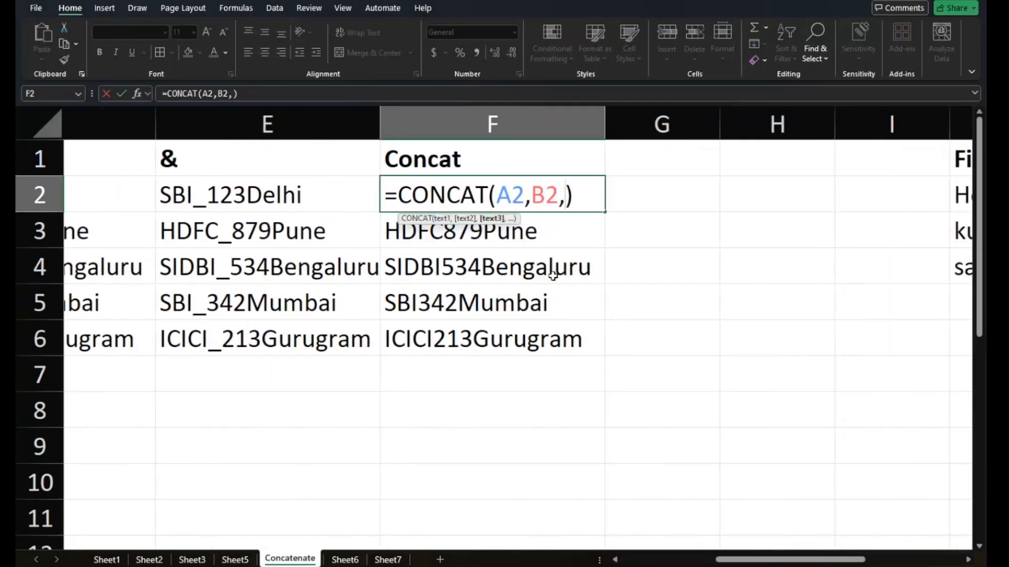
pyautogui.press('BackSpace')
pyautogui.write('"<')
pyautogui.press('BackSpace')
pyautogui.write(',')
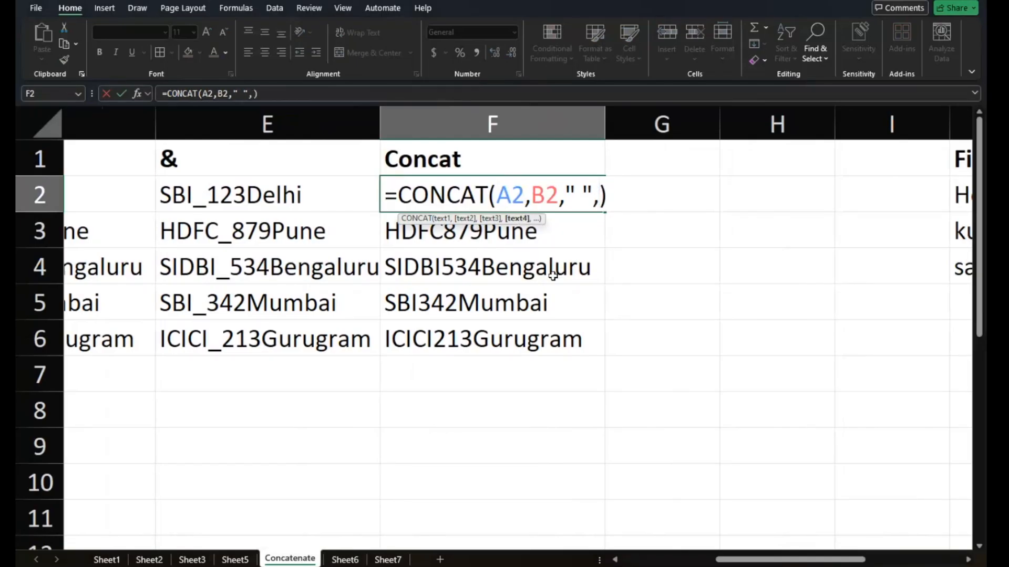
pyautogui.hscroll(-6, 552, 275)
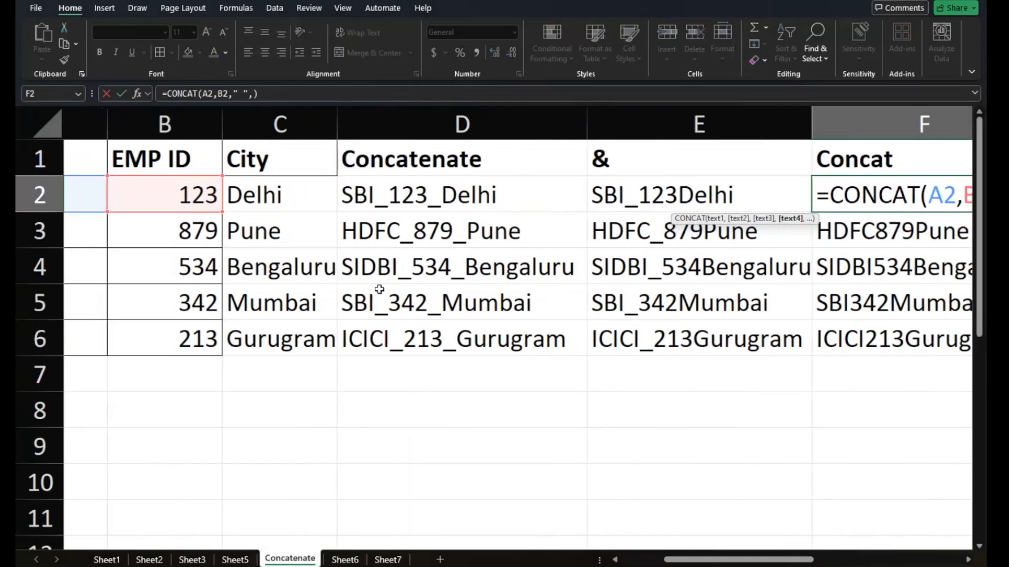
pyautogui.click(294, 195)
pyautogui.press('Return')
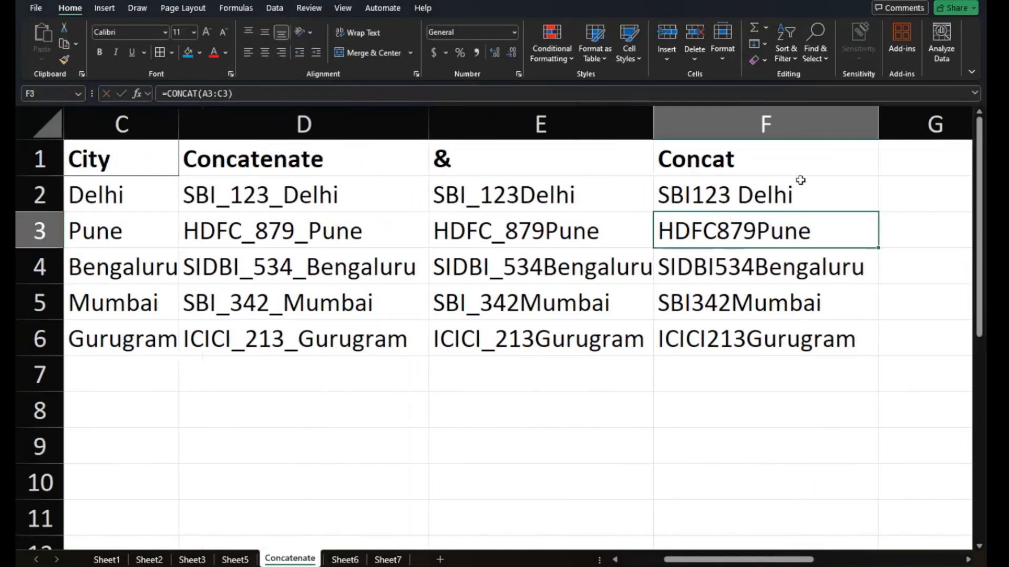
# Review the space argument in F2's CONCAT formula and fill the formula down to F6
pyautogui.click(847, 196)
pyautogui.doubleClick(847, 196)
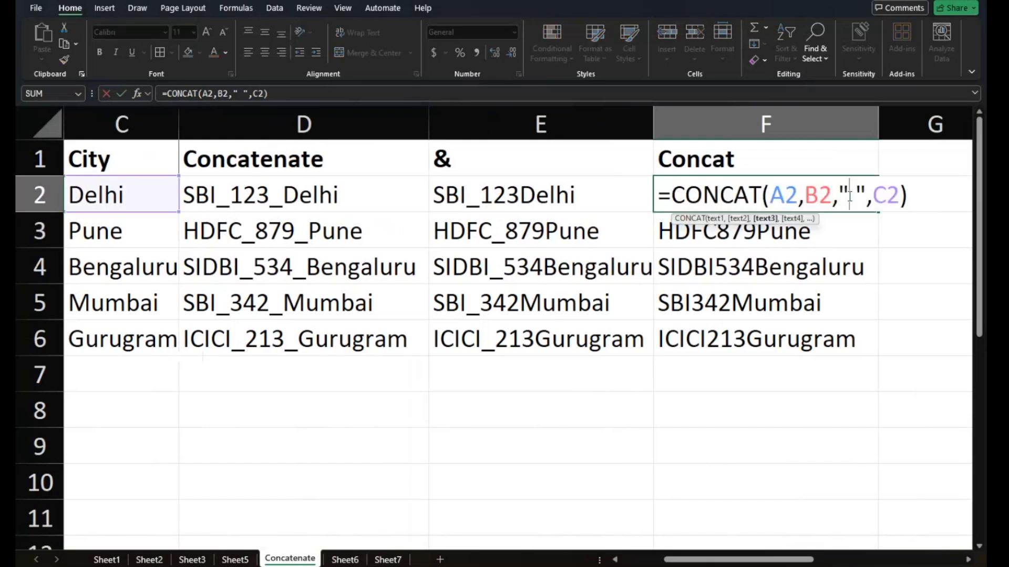
pyautogui.click(826, 259)
pyautogui.moveTo(869, 192)
pyautogui.mouseDown()
pyautogui.moveTo(880, 219)
pyautogui.moveTo(856, 203)
pyautogui.mouseUp()
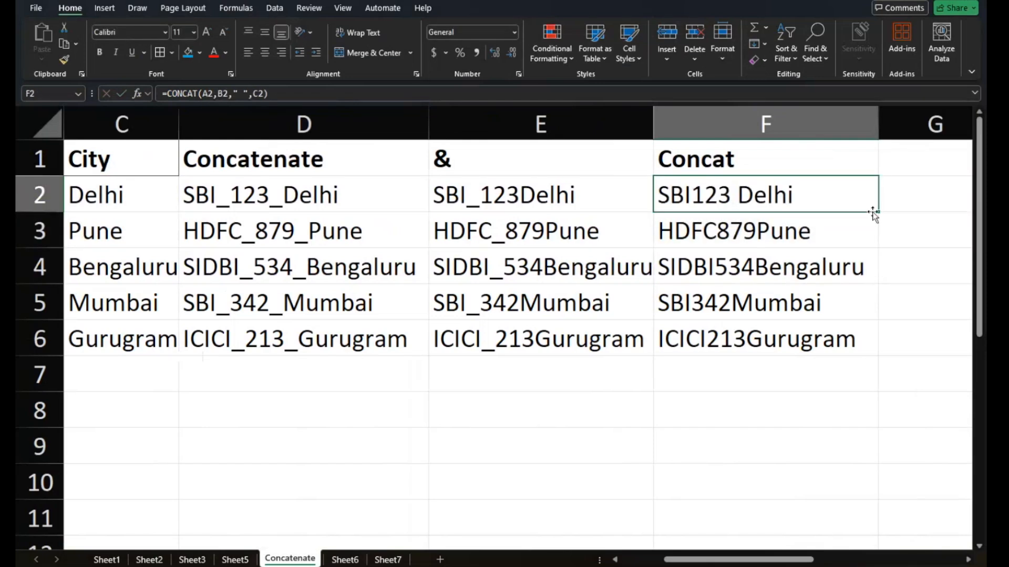
pyautogui.doubleClick(878, 211)
pyautogui.click(817, 304)
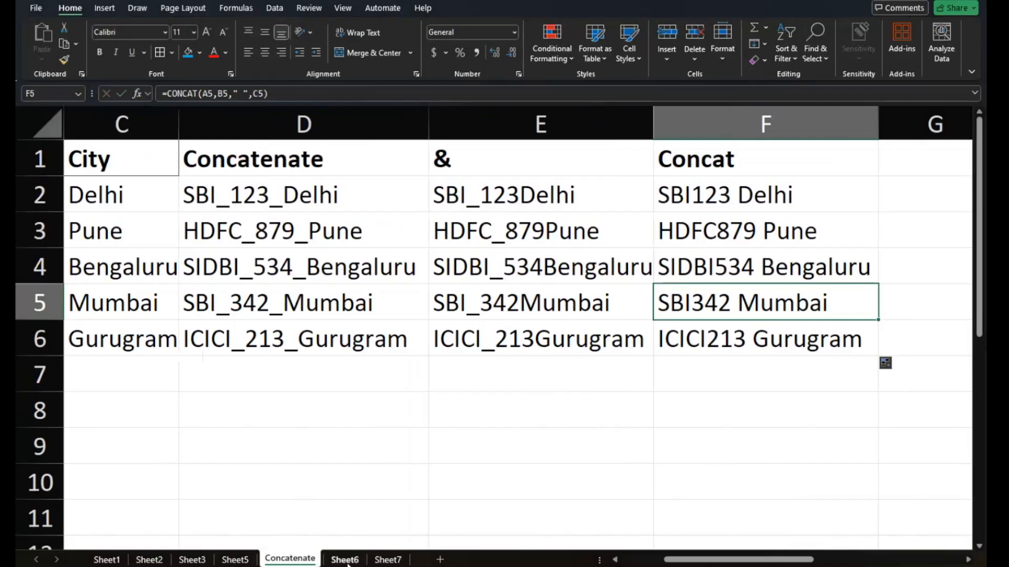
# Rename Sheet2 as N,T,Odd,Even after the functions it demonstrates
pyautogui.click(148, 560)
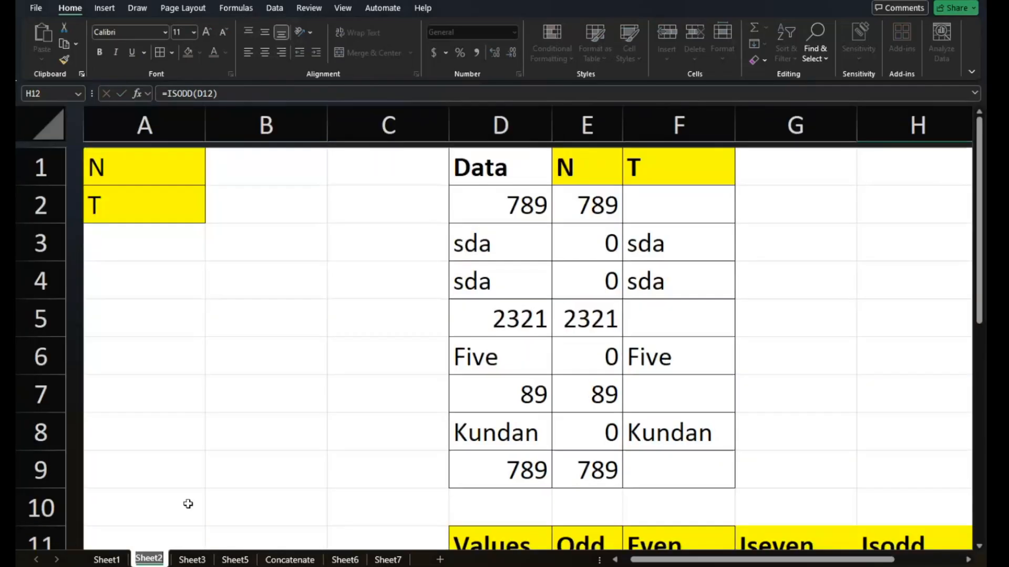
pyautogui.write('N.T.')
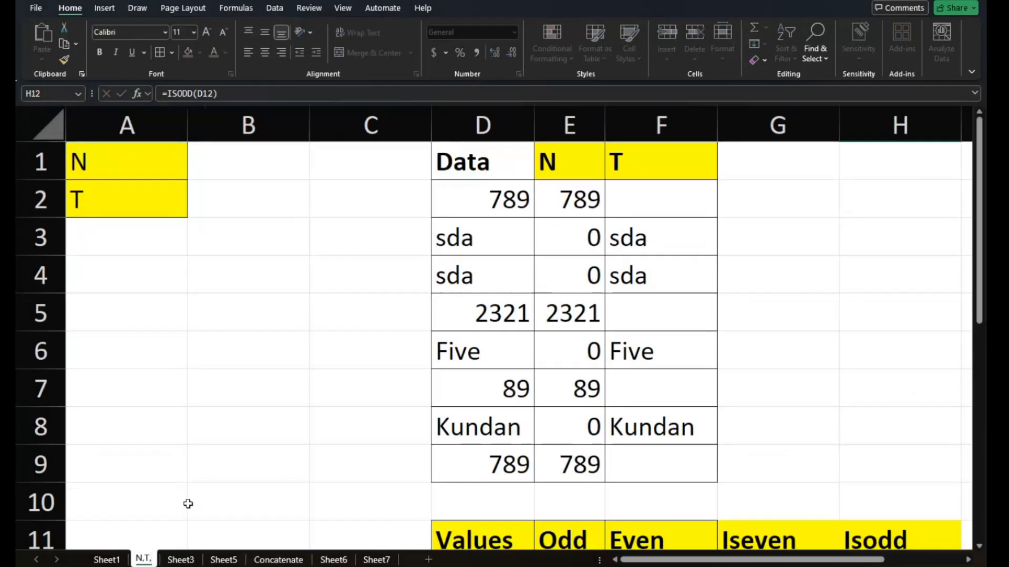
pyautogui.scroll(-2, 189, 504)
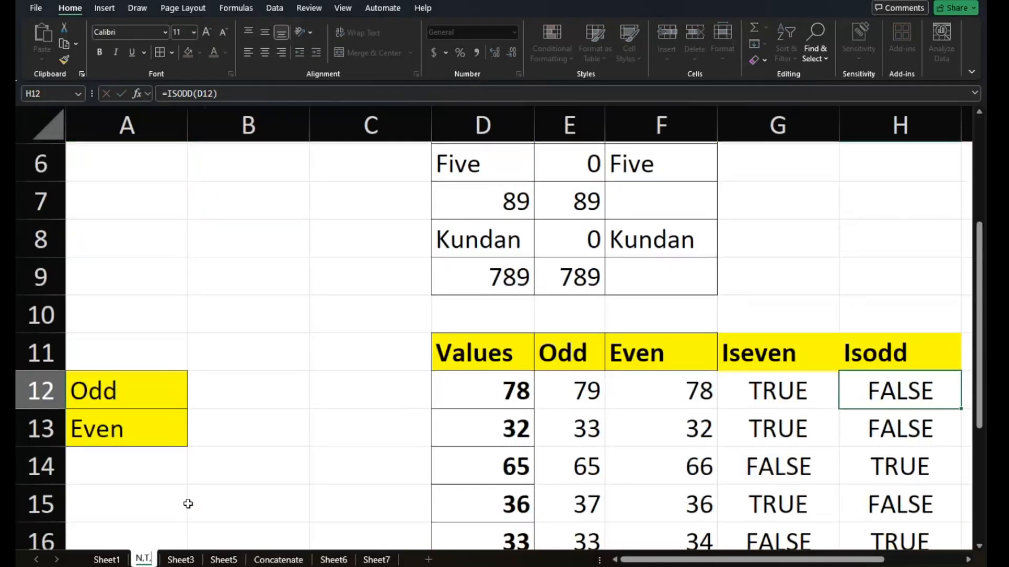
pyautogui.write('Odd')
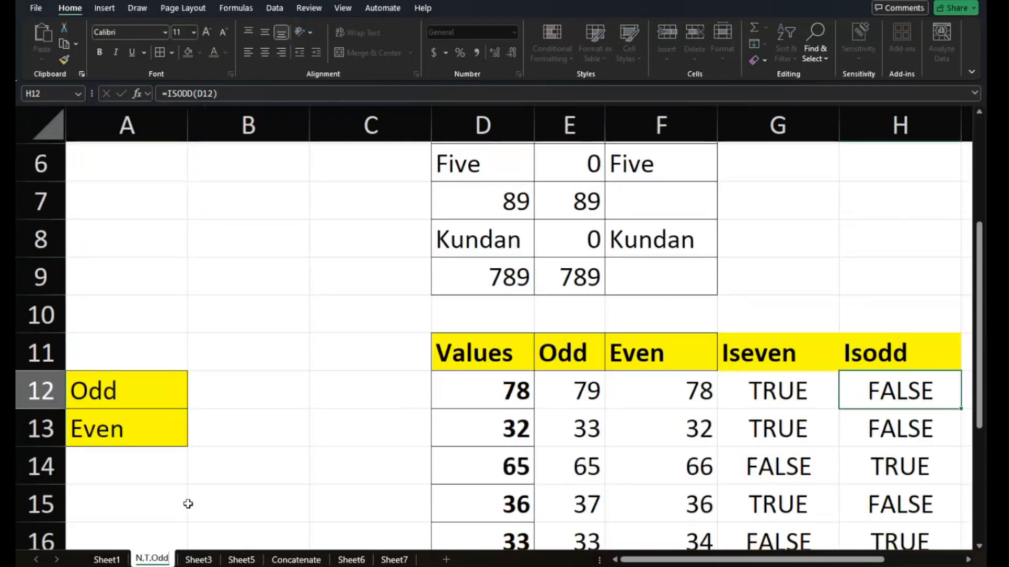
pyautogui.write(',Even')
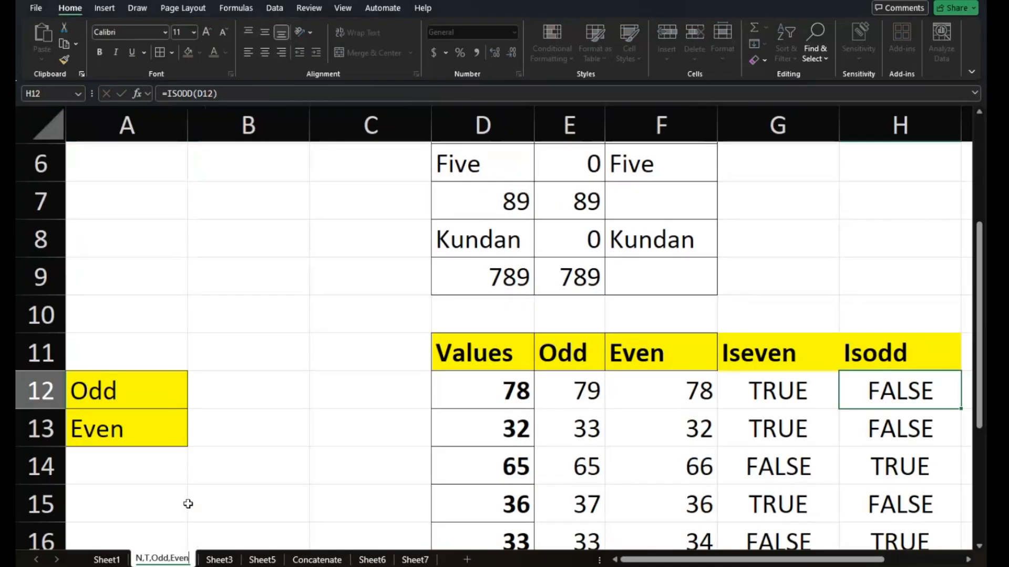
pyautogui.press('Return')
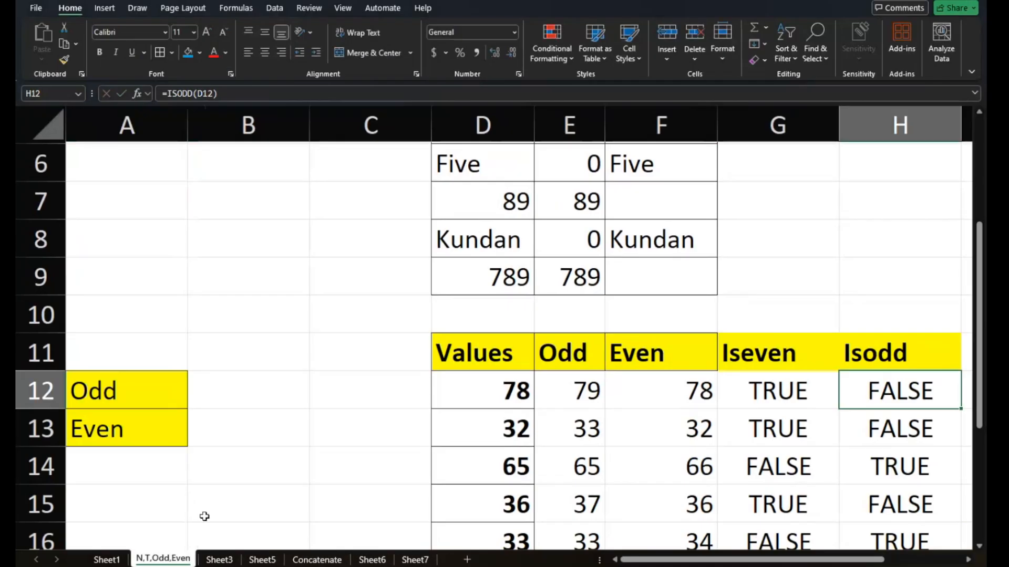
# Rename Sheet1, which holds the green list of function names, as Functions
pyautogui.click(107, 560)
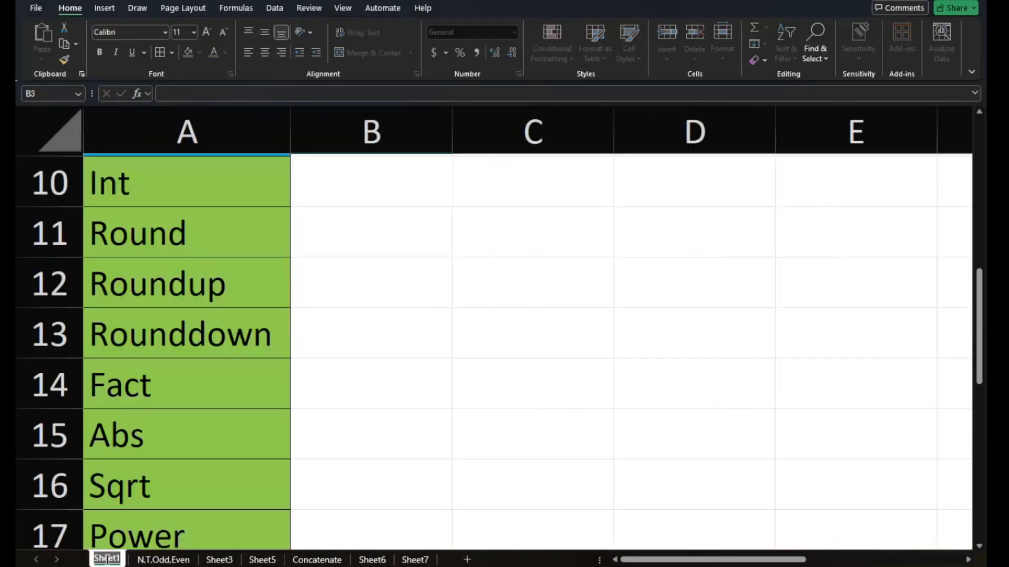
pyautogui.write('F')
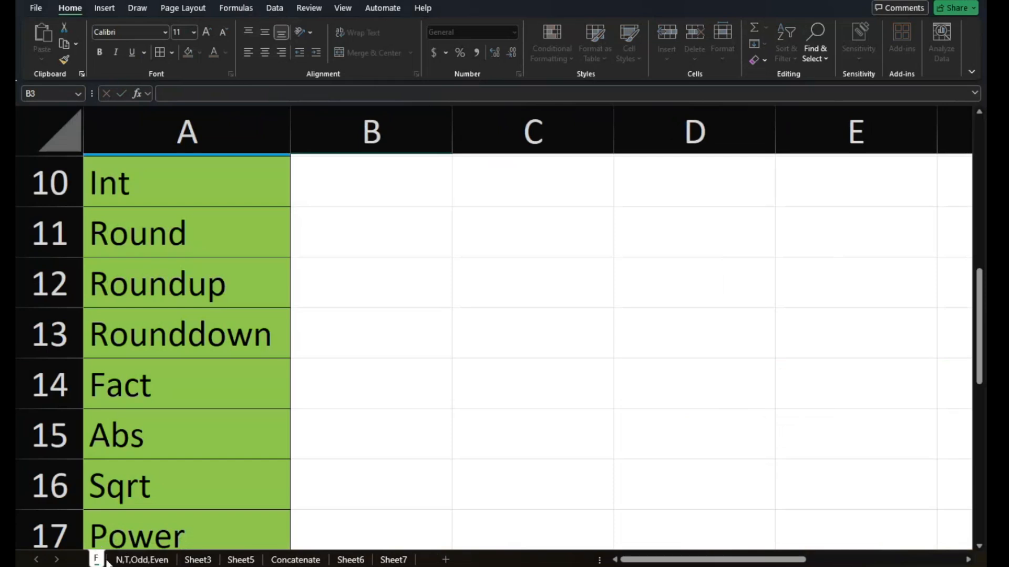
pyautogui.write('unctions')
pyautogui.press('Return')
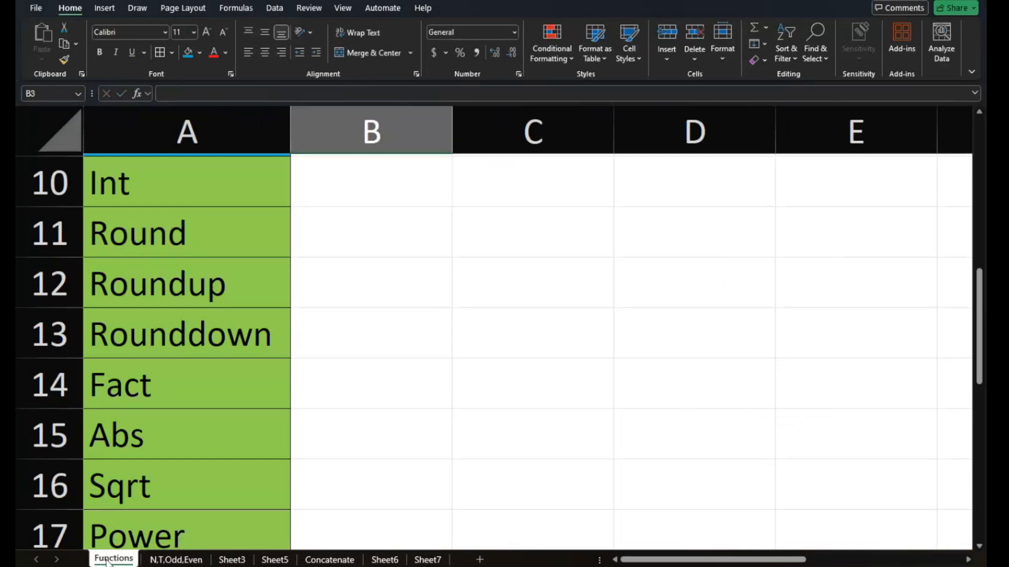
# Rename Sheet3, which holds the ASCII code and captcha examples, as Char,Code,Dec2bin,Bin2dec
pyautogui.click(232, 560)
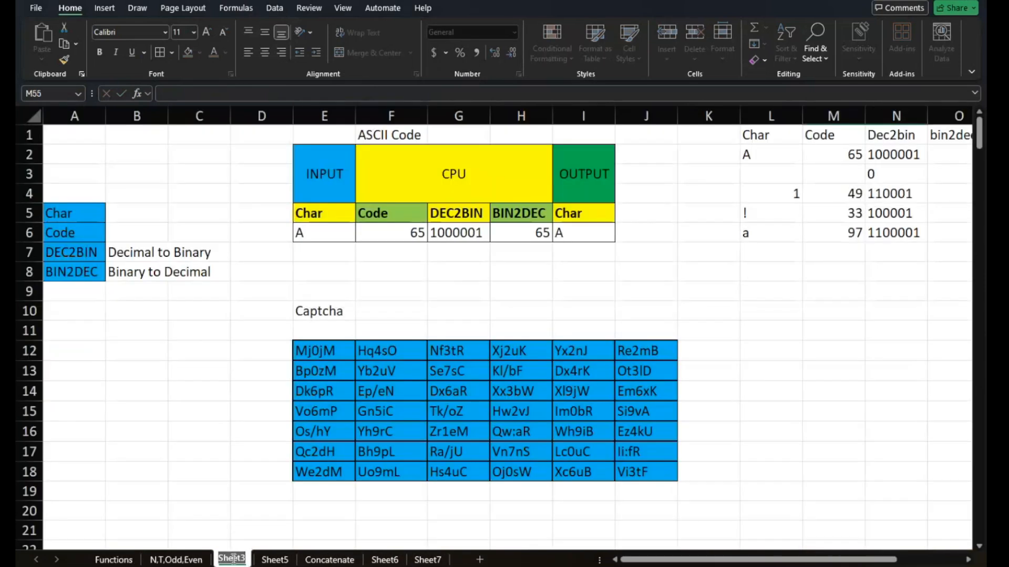
pyautogui.write('Char')
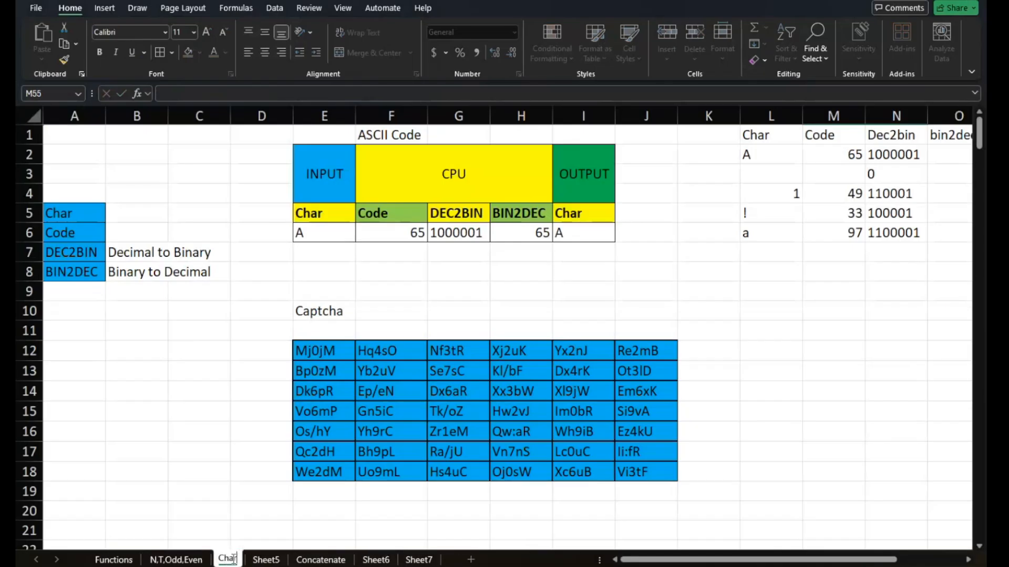
pyautogui.write(',Code')
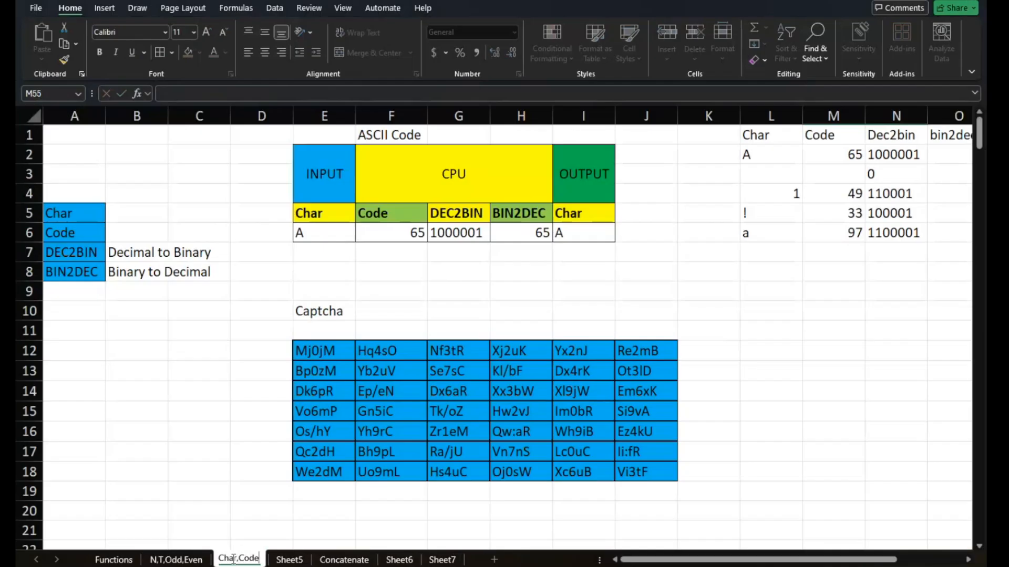
pyautogui.write(',Dec')
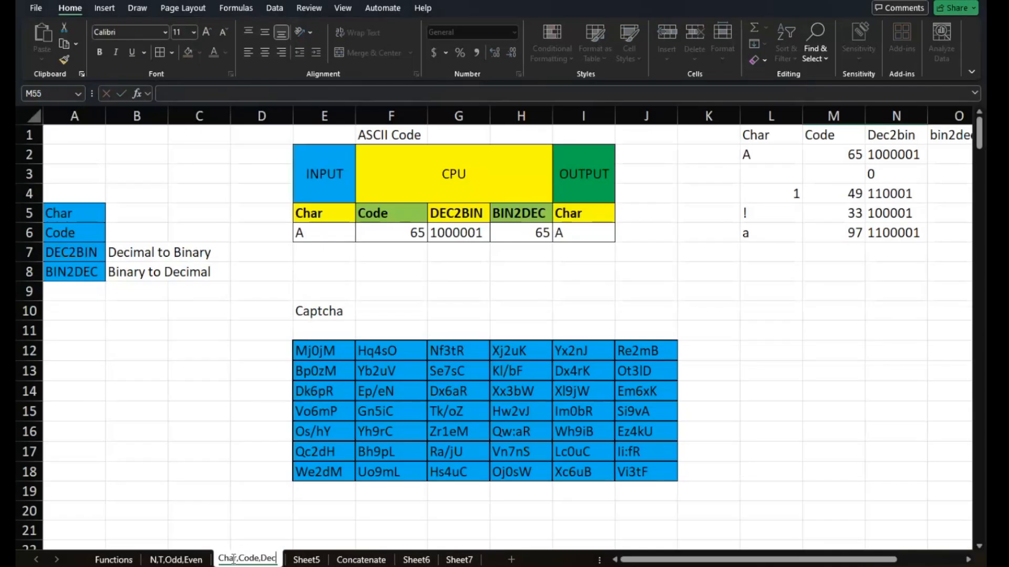
pyautogui.write('2bi')
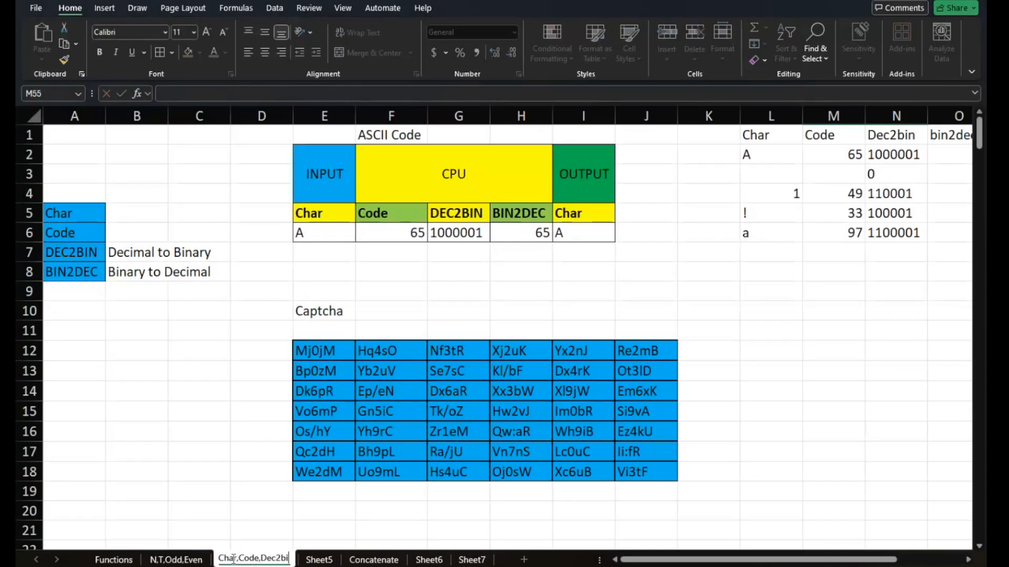
pyautogui.write('n,B')
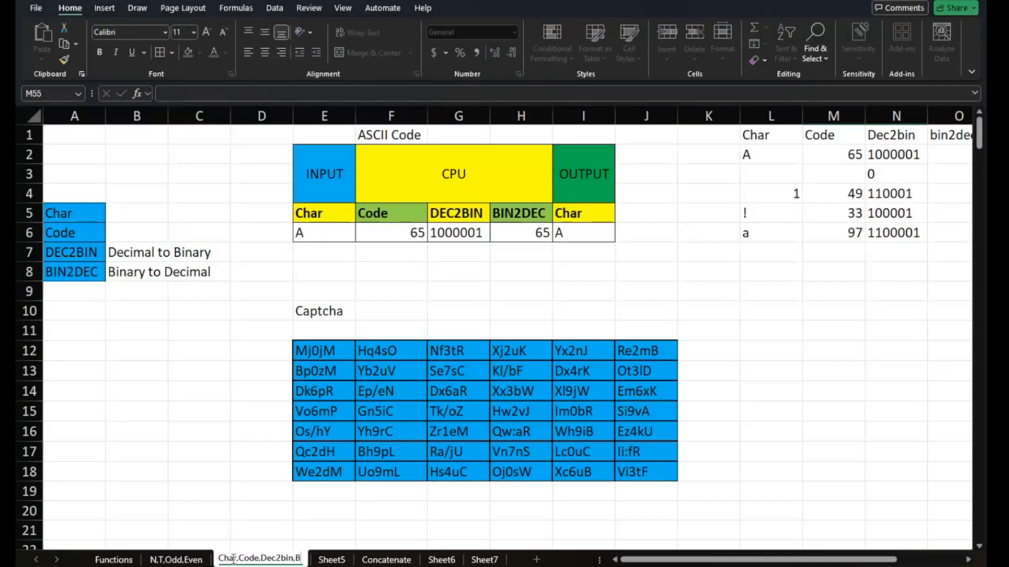
pyautogui.write('in2dec')
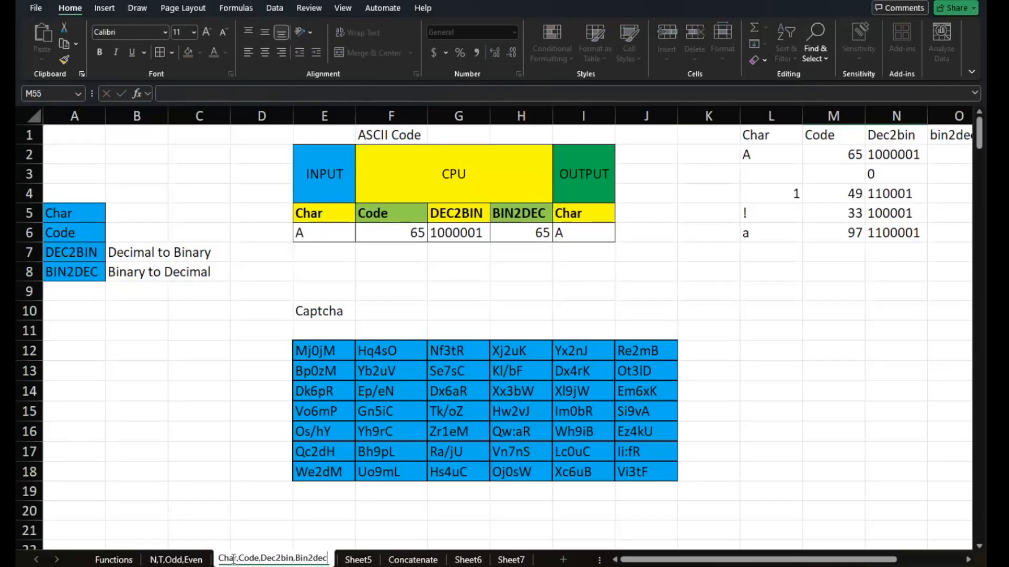
pyautogui.press('Return')
# Rename Sheet5, which holds the table of codes and characters, as Code,Char
pyautogui.click(359, 560)
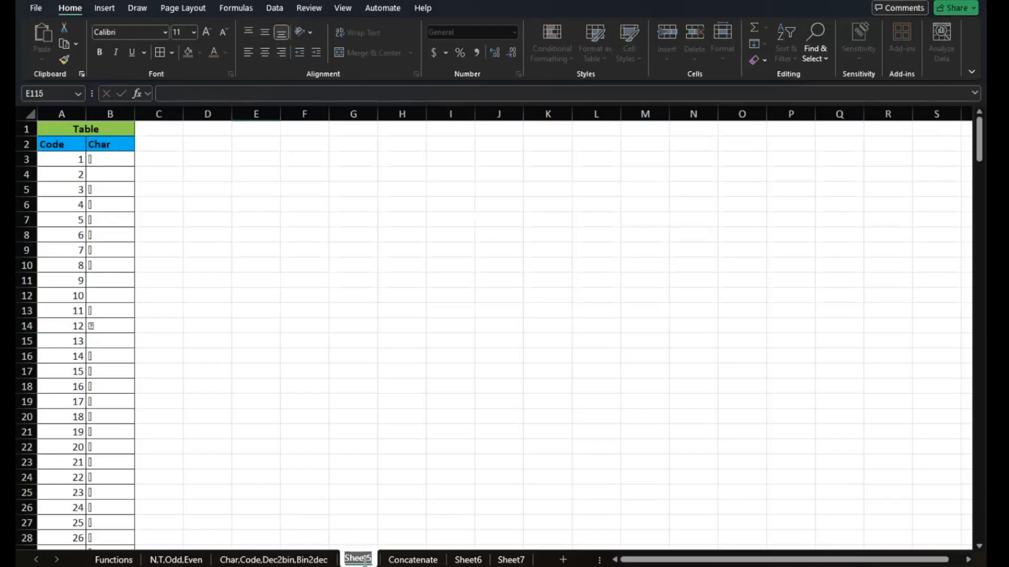
pyautogui.write('COd')
pyautogui.press('BackSpace')
pyautogui.press('BackSpace')
pyautogui.write('ode')
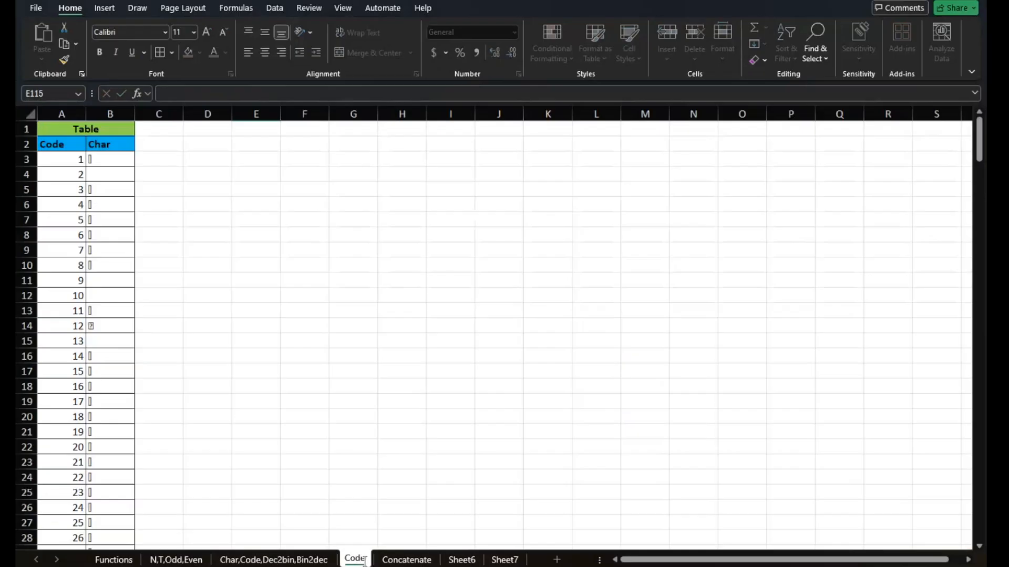
pyautogui.write(',Char')
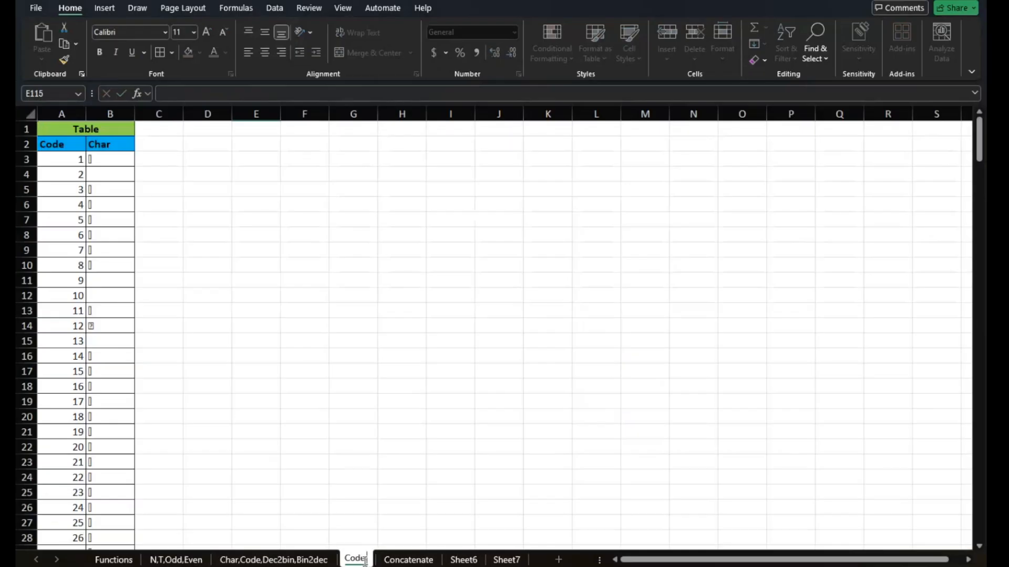
pyautogui.press('Return')
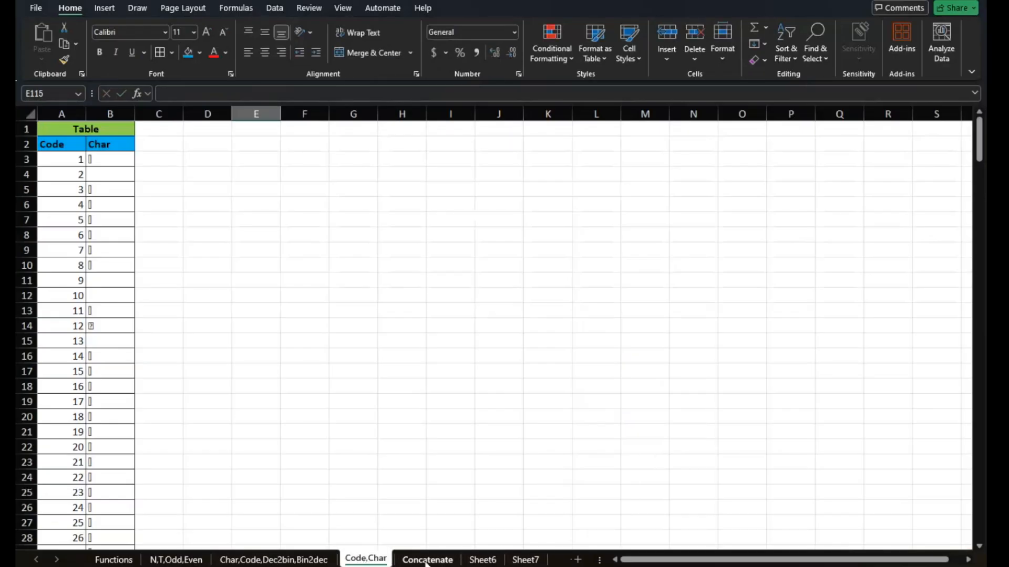
# Examine the Int, Round, Roundup and Rounddown table on Sheet6, including the source decimals in E3:E8
pyautogui.click(488, 559)
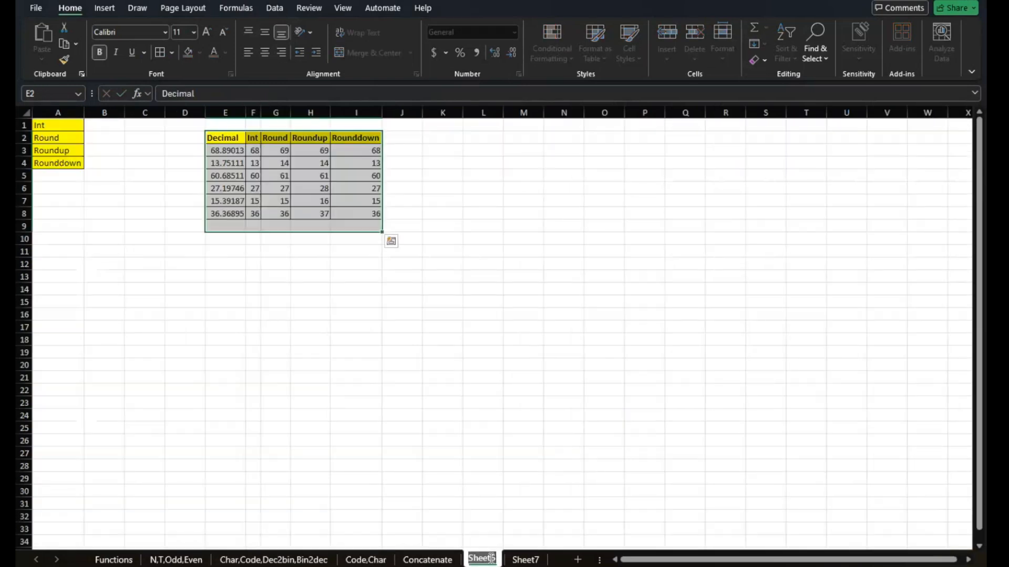
pyautogui.click(353, 440)
pyautogui.click(353, 441)
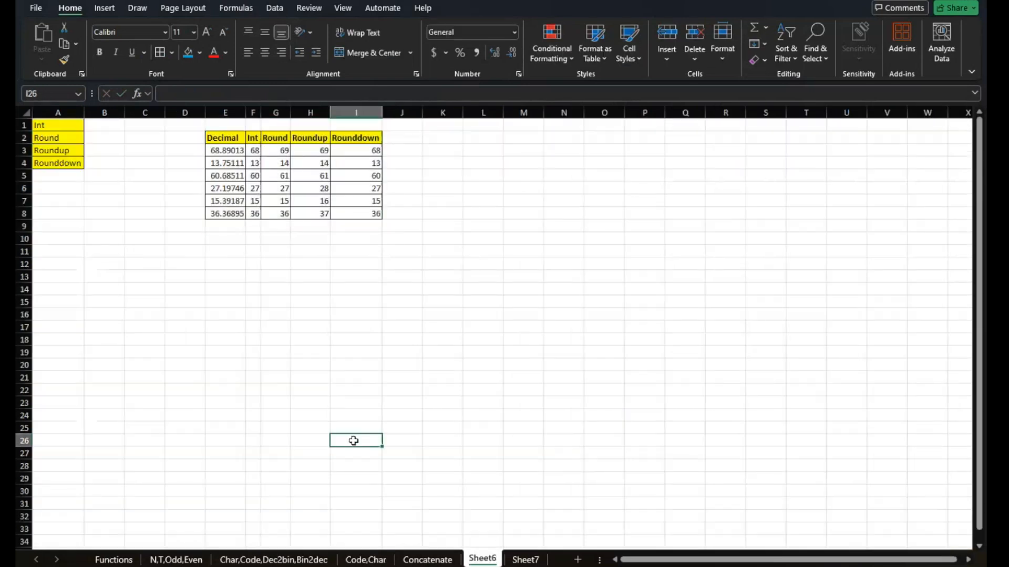
pyautogui.scroll(7, 169, 328)
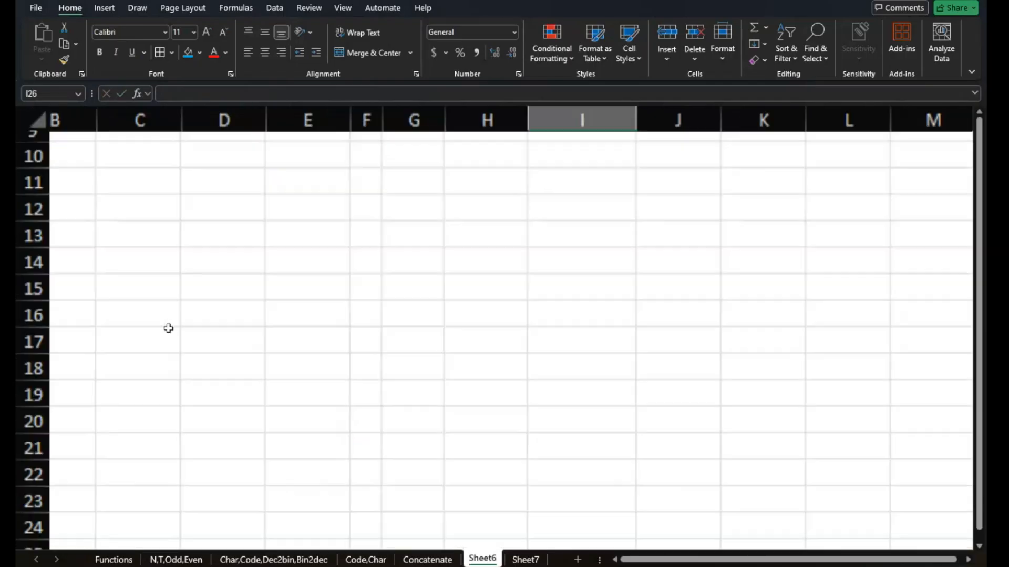
pyautogui.scroll(3, 168, 328)
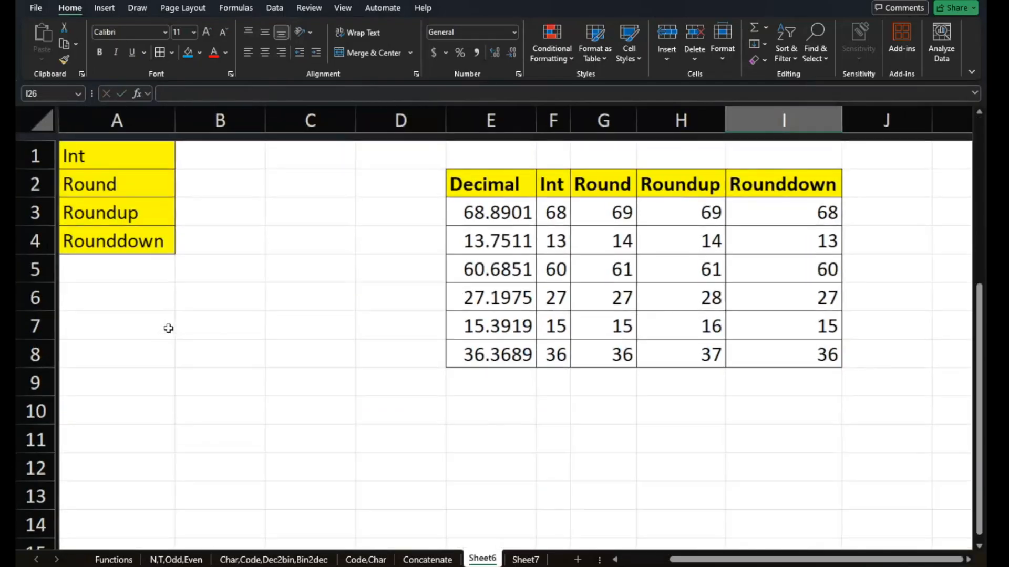
pyautogui.scroll(3, 168, 329)
pyautogui.scroll(-5, 168, 328)
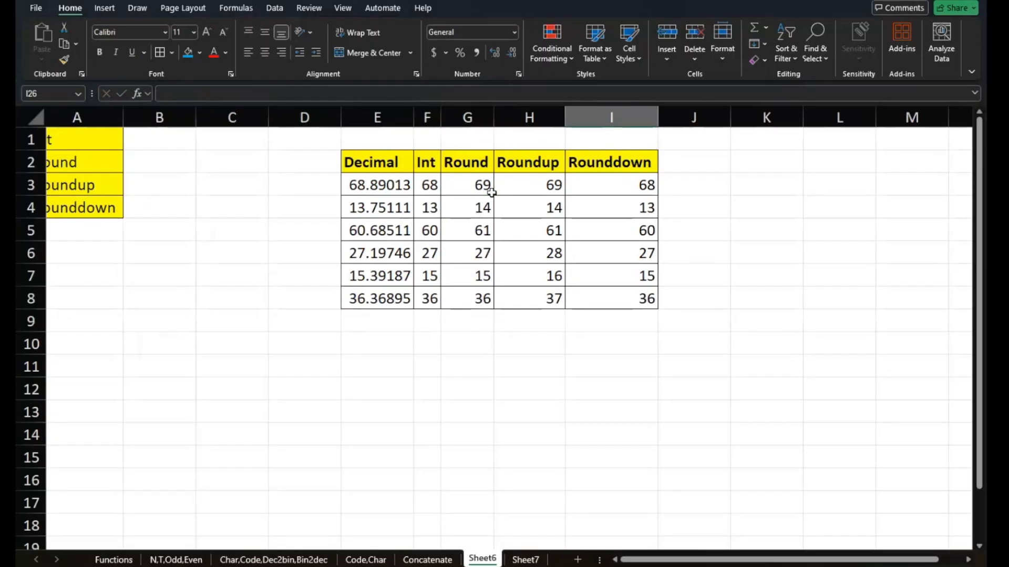
pyautogui.moveTo(376, 185); pyautogui.dragTo(381, 295)
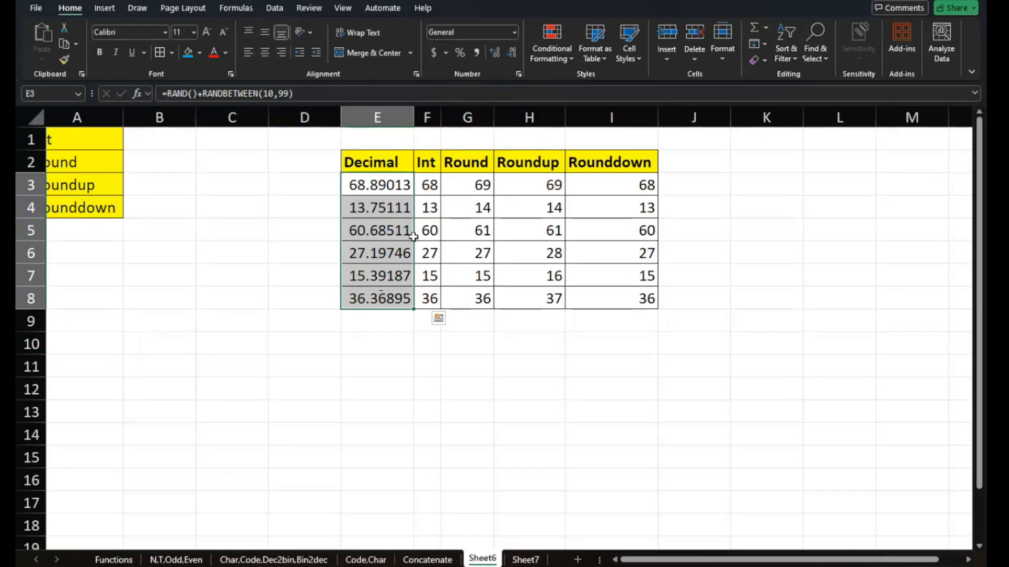
# Clear the existing results under Int, Round, Roundup and Rounddown in F3:I8
pyautogui.click(431, 182)
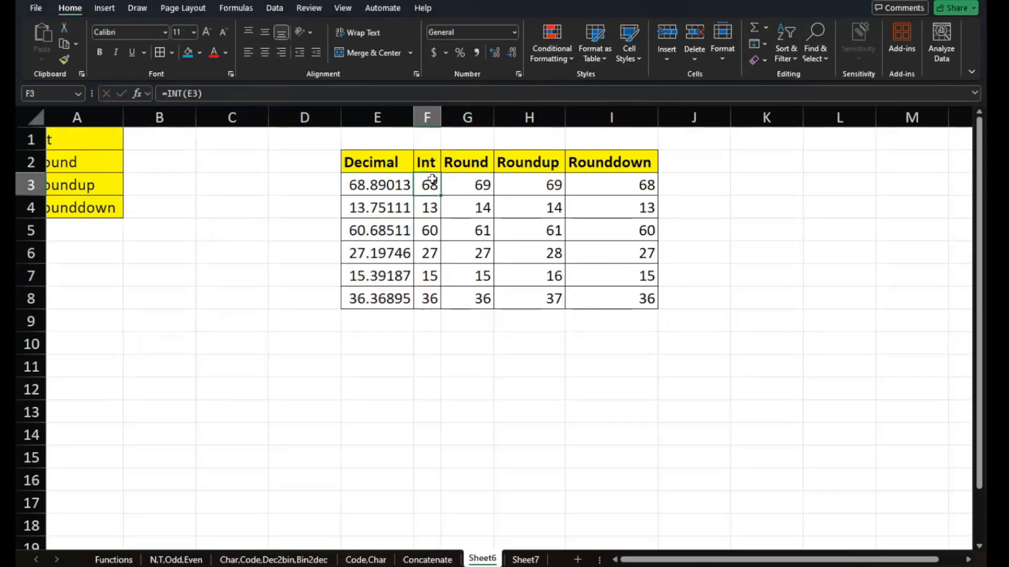
pyautogui.hotkey('shift', 'Down')
pyautogui.hotkey('shift', 'Down')
pyautogui.hotkey('shift', 'Down')
pyautogui.hotkey('shift', 'Down')
pyautogui.hotkey('shift', 'Down')
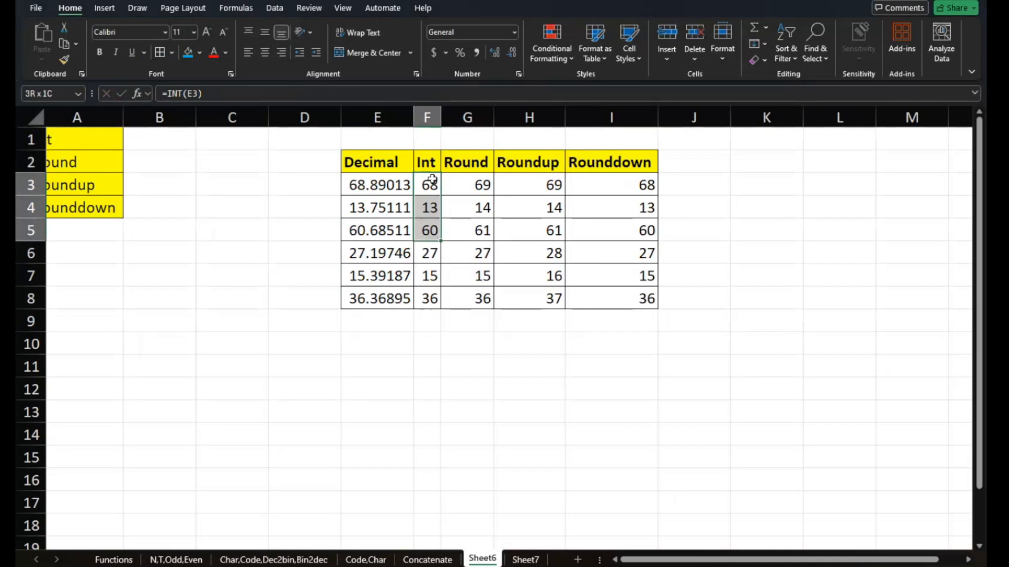
pyautogui.hotkey('shift', 'Right')
pyautogui.hotkey('shift', 'Right')
pyautogui.hotkey('shift', 'Right')
pyautogui.press('Delete')
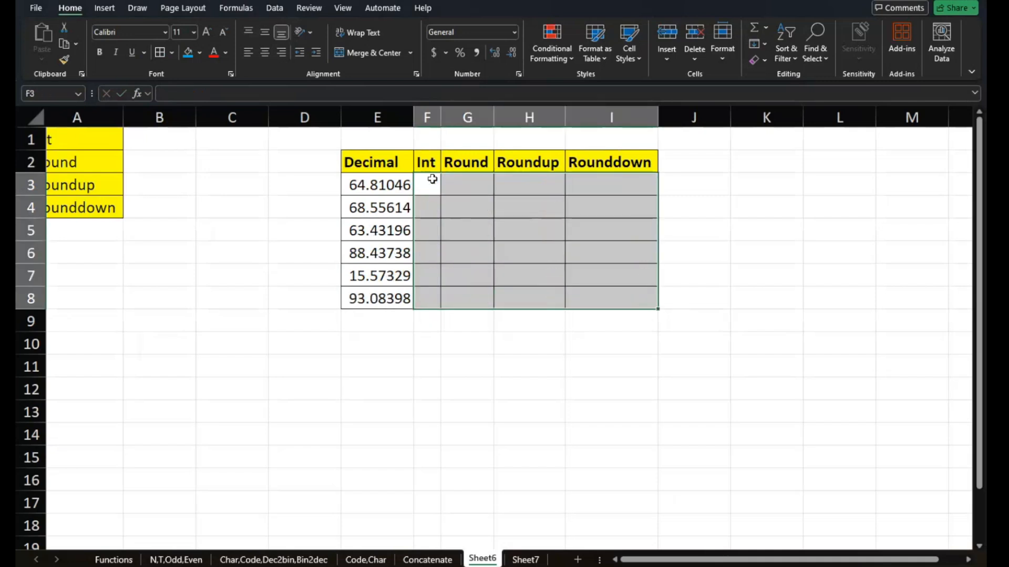
# Enter =INT(E3) in F3 to extract the whole-number part of the first decimal
pyautogui.click(431, 179)
pyautogui.write('=')
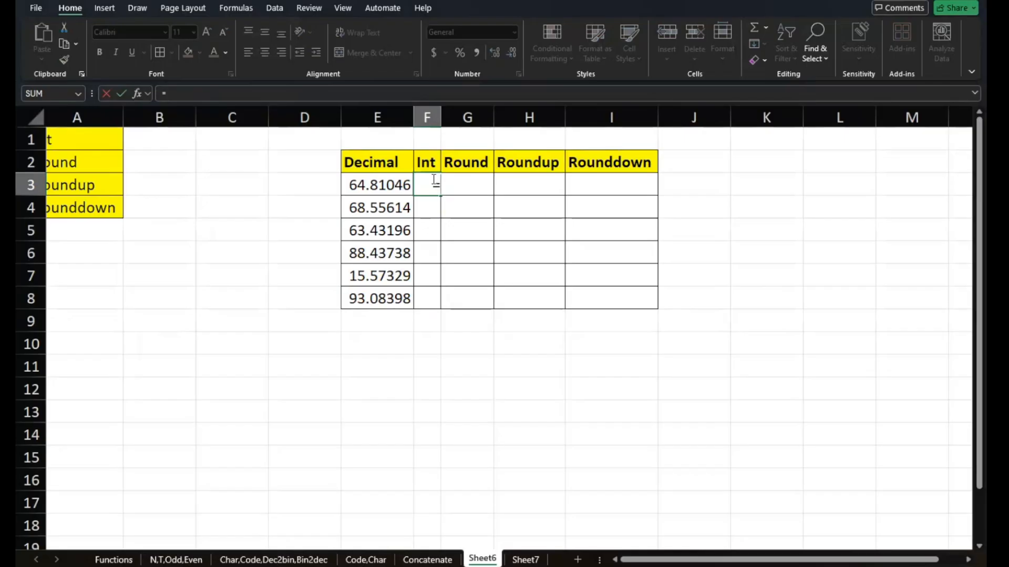
pyautogui.write('int(')
pyautogui.press('Left')
pyautogui.write(')')
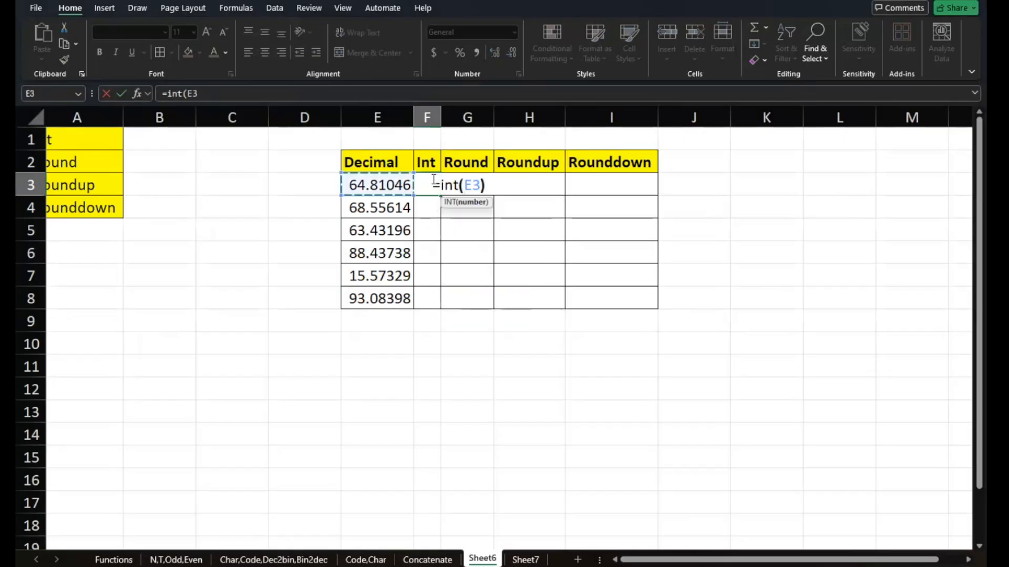
pyautogui.press('Return')
# Copy F3's INT formula down the Int column through F8
pyautogui.click(434, 187)
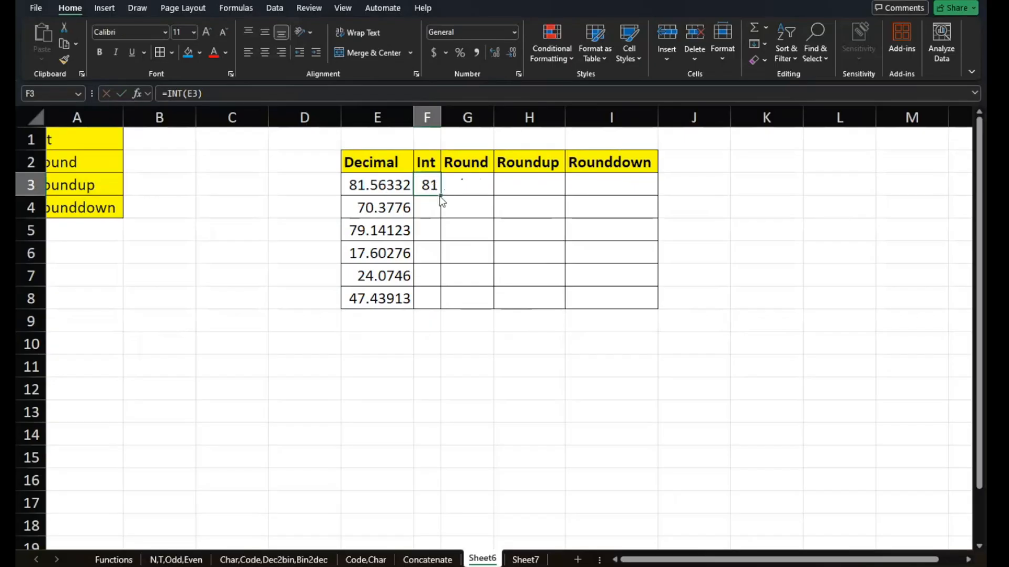
pyautogui.hotkey('ctrl', 'c')
pyautogui.hotkey('shift', 'Down')
pyautogui.hotkey('shift', 'Down')
pyautogui.hotkey('shift', 'Down')
pyautogui.hotkey('shift', 'Down')
pyautogui.hotkey('shift', 'Down')
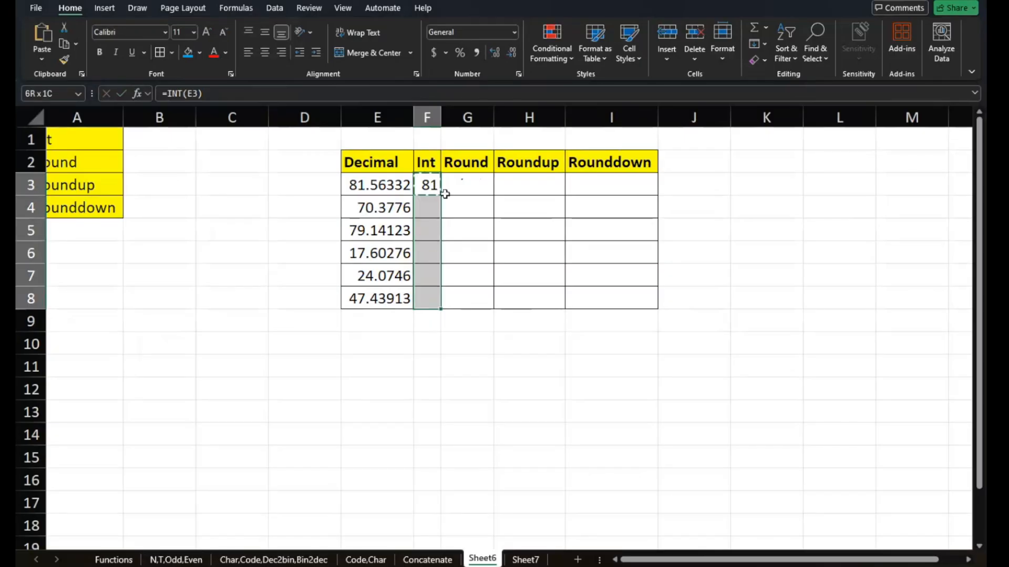
pyautogui.hotkey('ctrl', 'v')
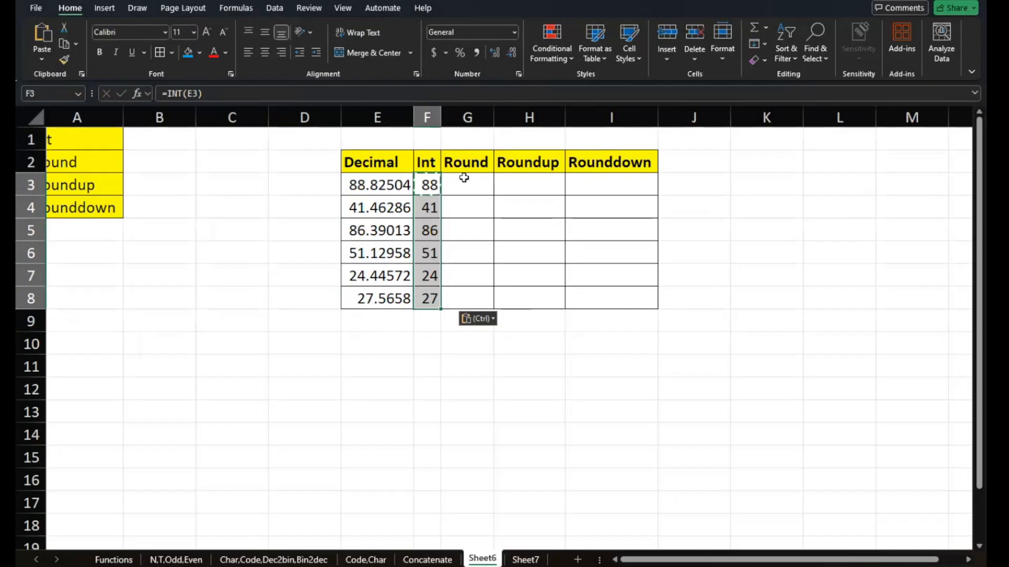
pyautogui.press('Escape')
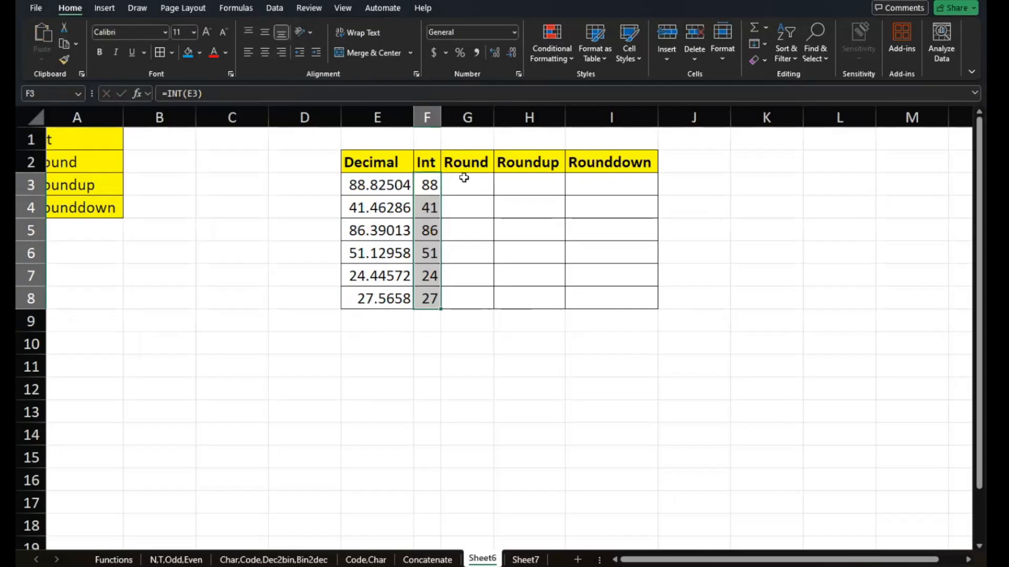
# Try to enter =ROUND(E3) in G3 without a number of digits
pyautogui.click(464, 178)
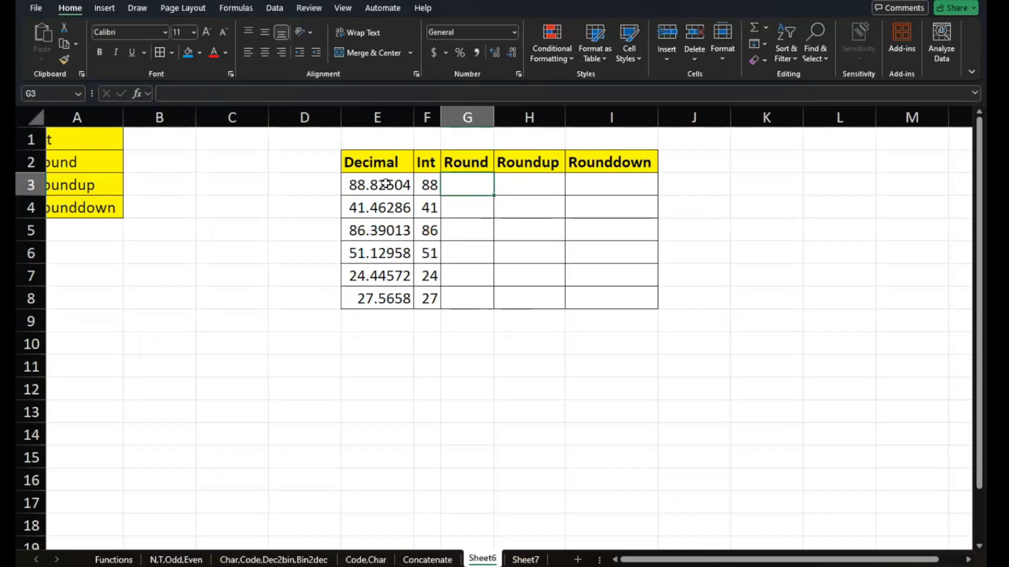
pyautogui.write('=rond')
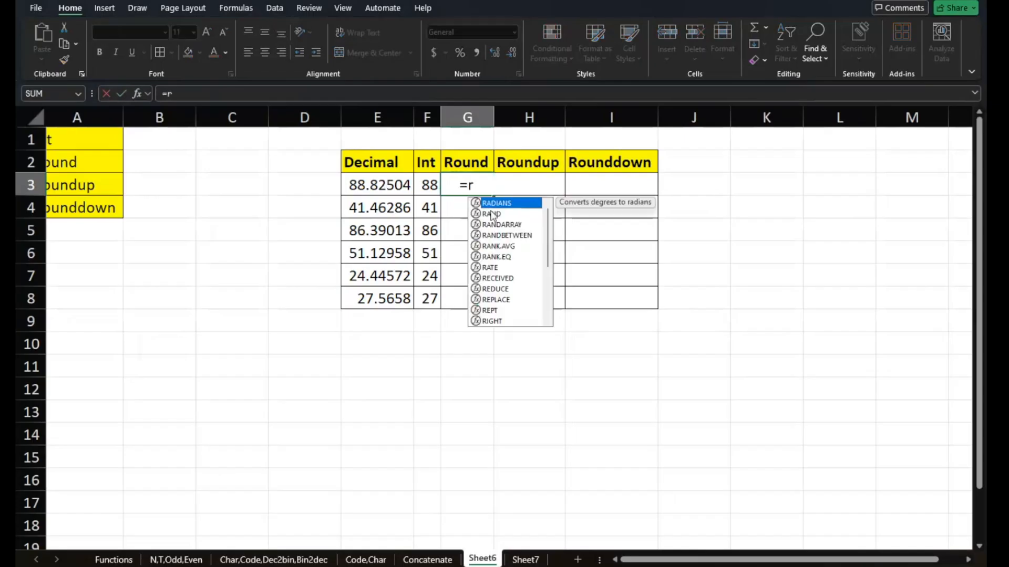
pyautogui.press('BackSpace')
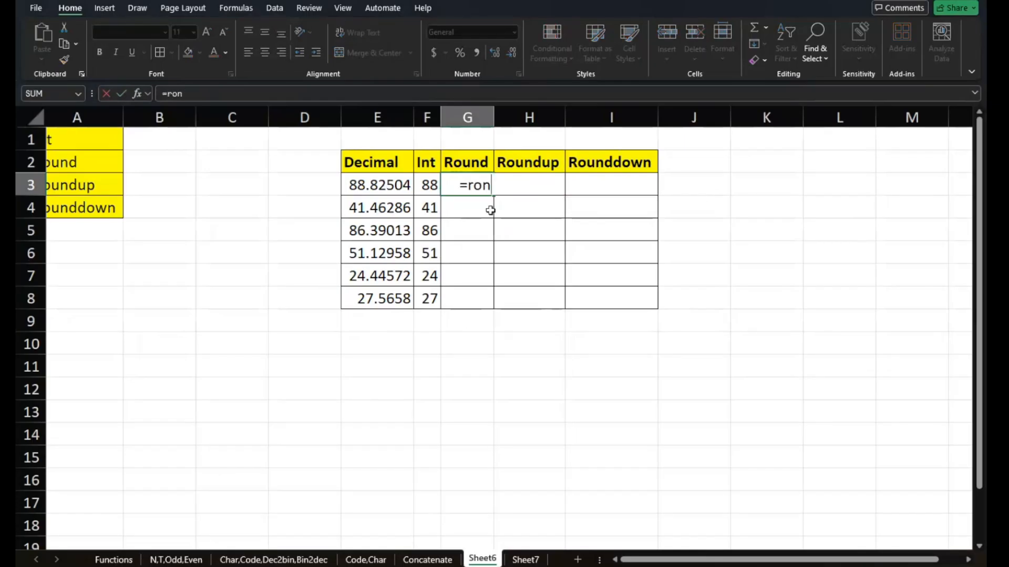
pyautogui.press('BackSpace')
pyautogui.write('un')
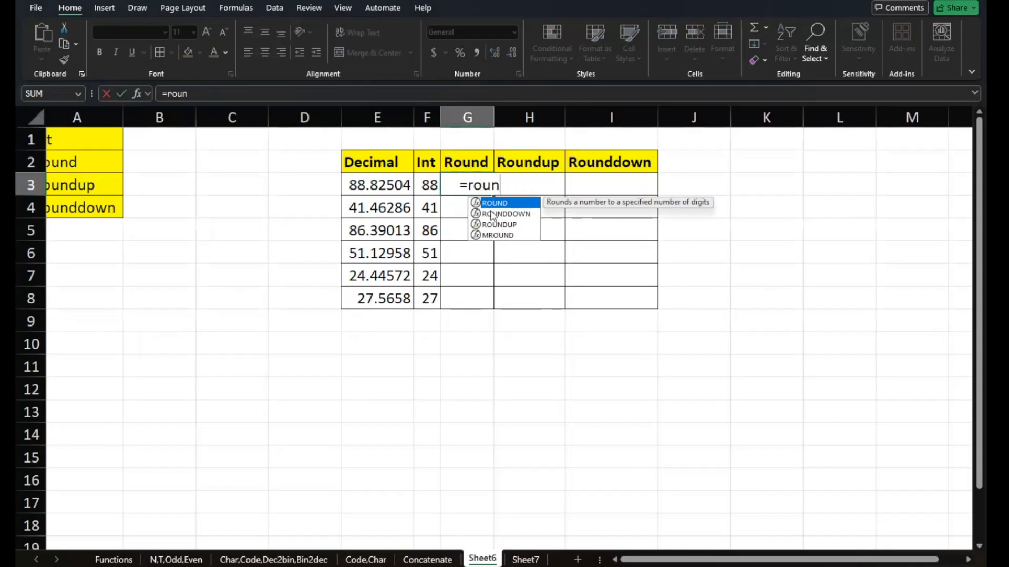
pyautogui.press('Tab')
pyautogui.click(393, 187)
pyautogui.write(')')
pyautogui.press('Return')
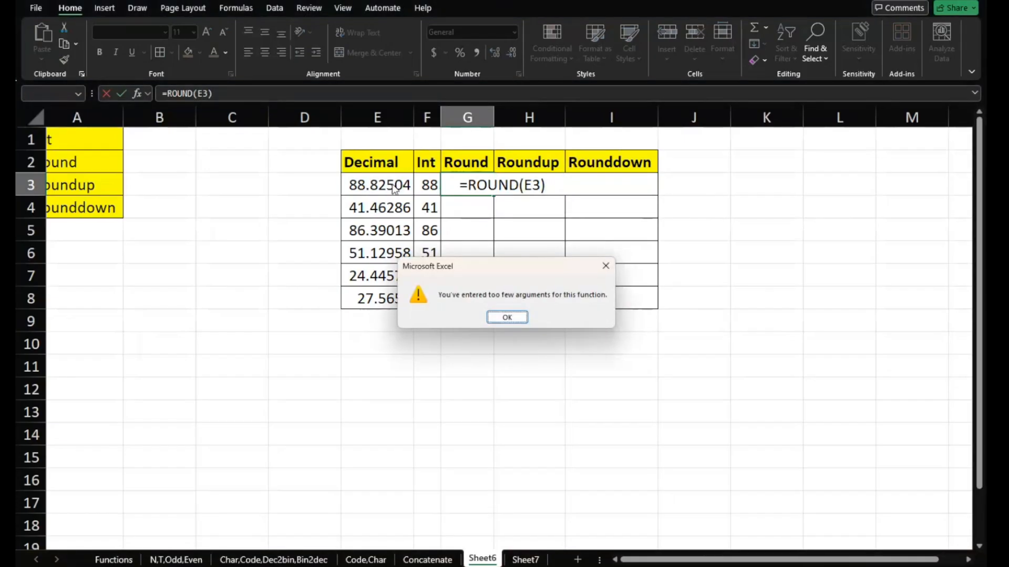
pyautogui.press('Return')
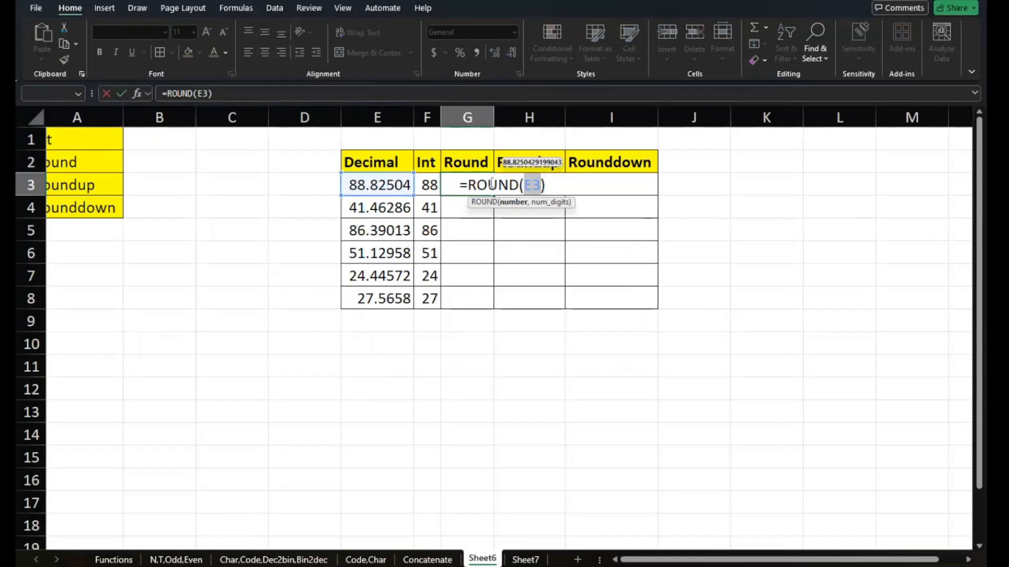
# Complete G3's formula with 1 as the number of digits, =ROUND(E3,1), and reselect the cell
pyautogui.press('Right')
pyautogui.write(',')
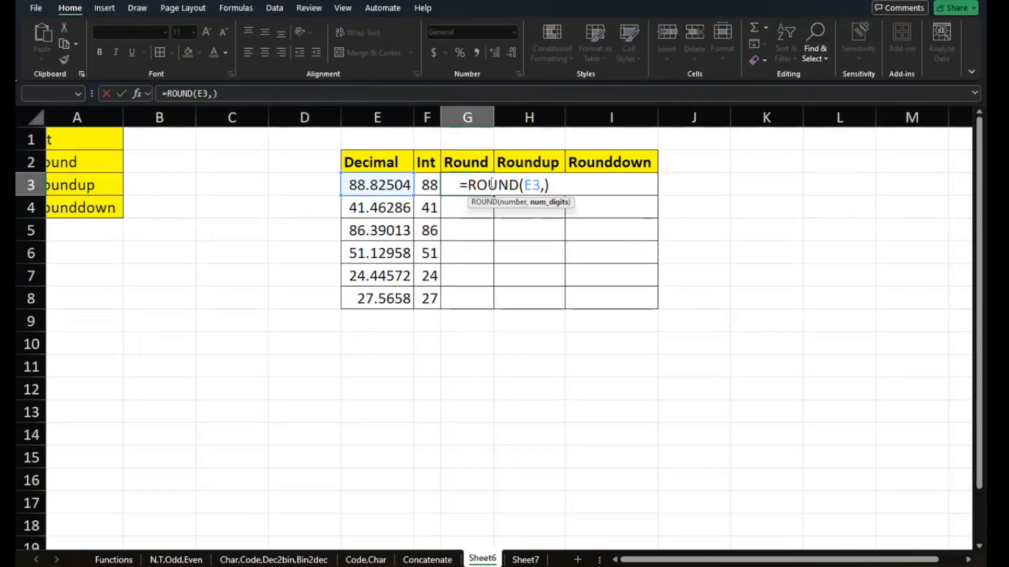
pyautogui.write('1')
pyautogui.press('Return')
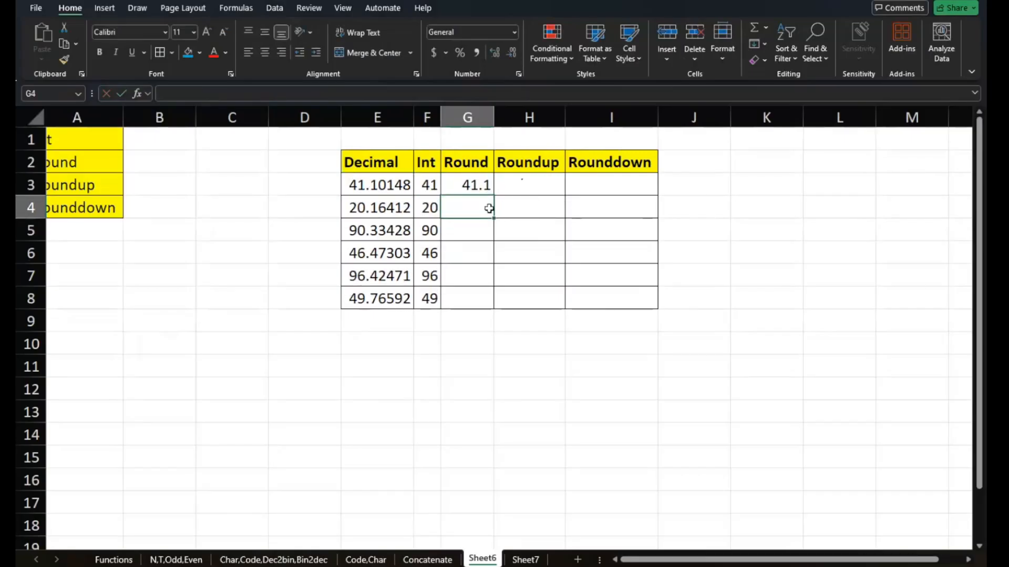
pyautogui.click(482, 184)
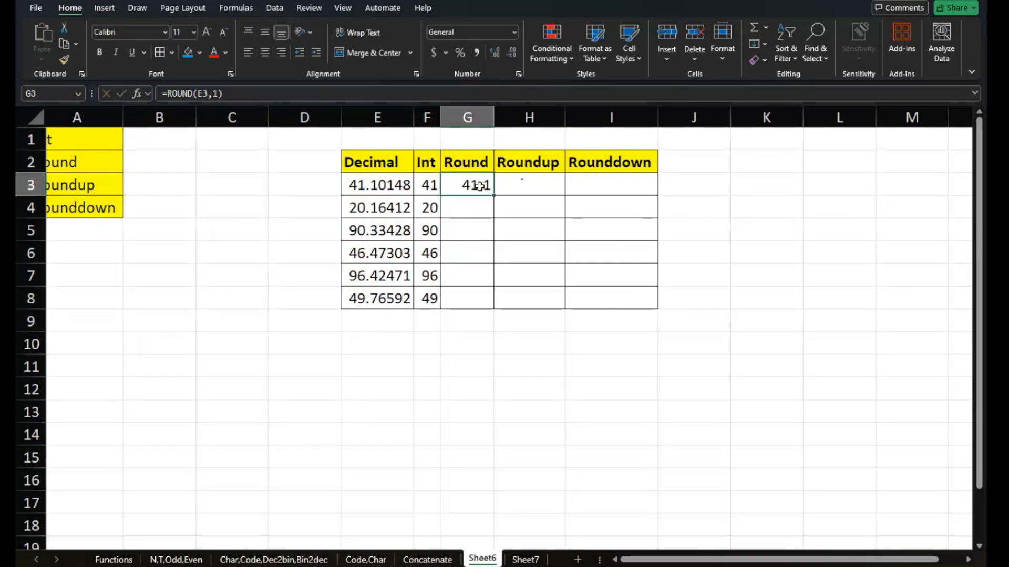
# Change the number of digits in G3's ROUND formula to 2, giving =ROUND(E3,2)
pyautogui.doubleClick(477, 185)
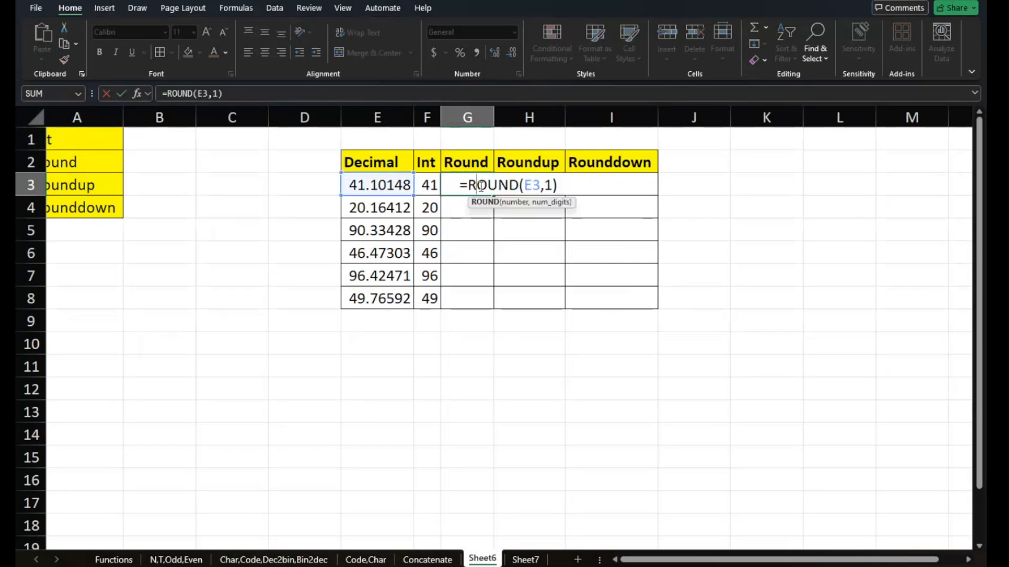
pyautogui.click(555, 184)
pyautogui.press('BackSpace')
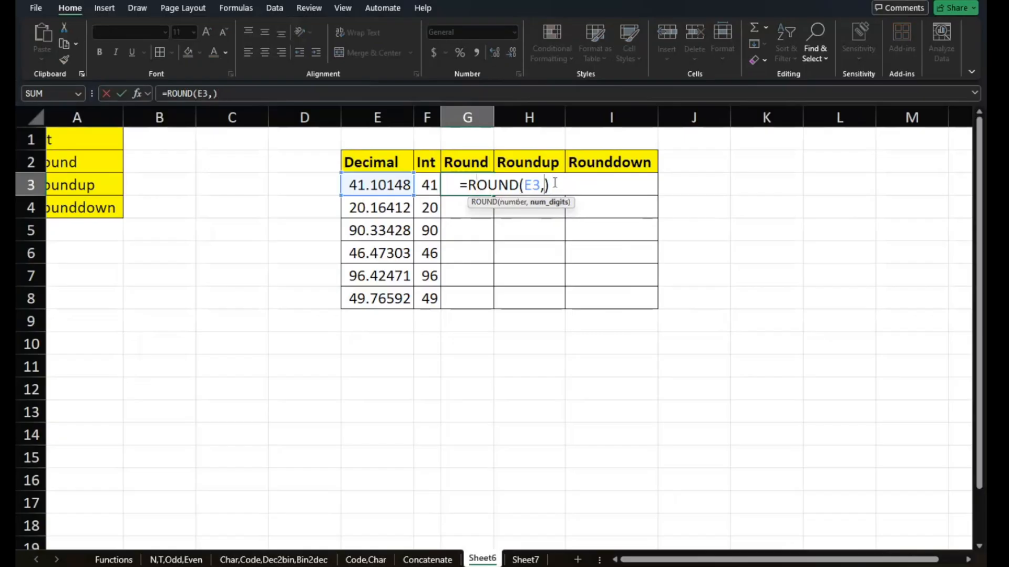
pyautogui.write('2')
pyautogui.press('Return')
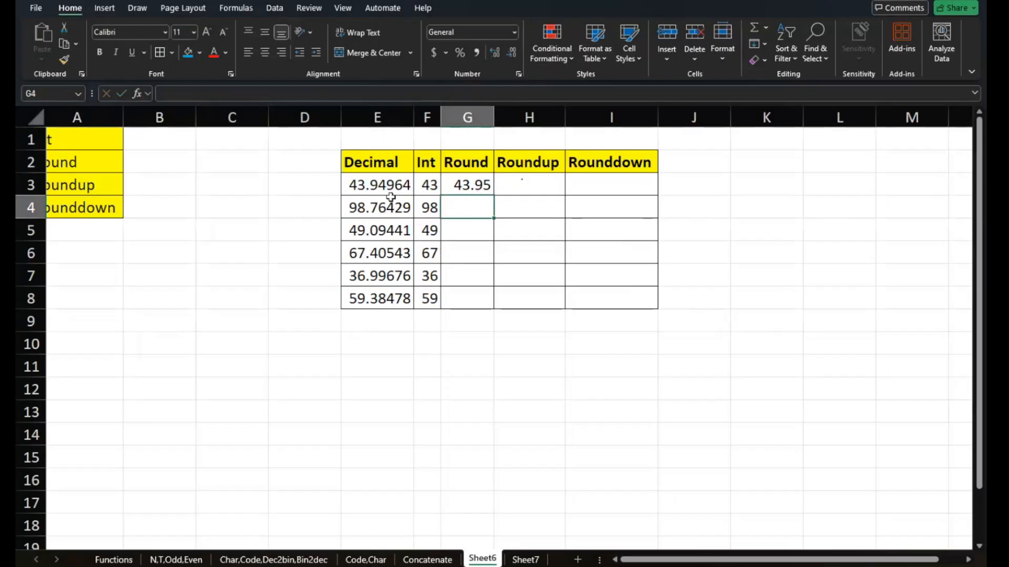
# Set the number of digits in G3's ROUND formula to 0 to round to a whole number
pyautogui.doubleClick(469, 185)
pyautogui.click(548, 185)
pyautogui.press('BackSpace')
pyautogui.write('0')
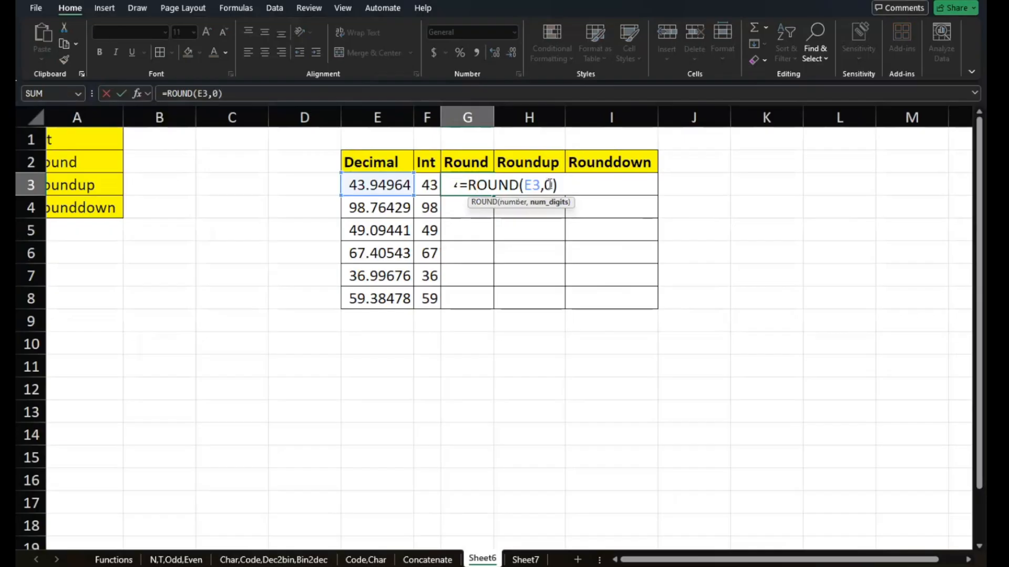
pyautogui.press('Return')
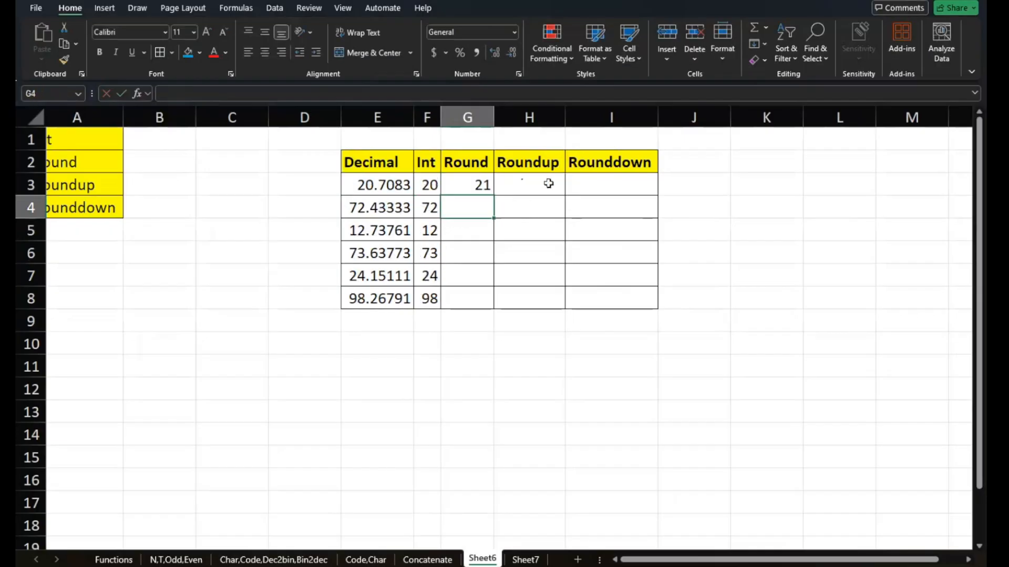
pyautogui.click(477, 193)
# Enter =ROUND(E3,2) in H3 under the Roundup heading and reselect the cell
pyautogui.click(519, 186)
pyautogui.write('=round(')
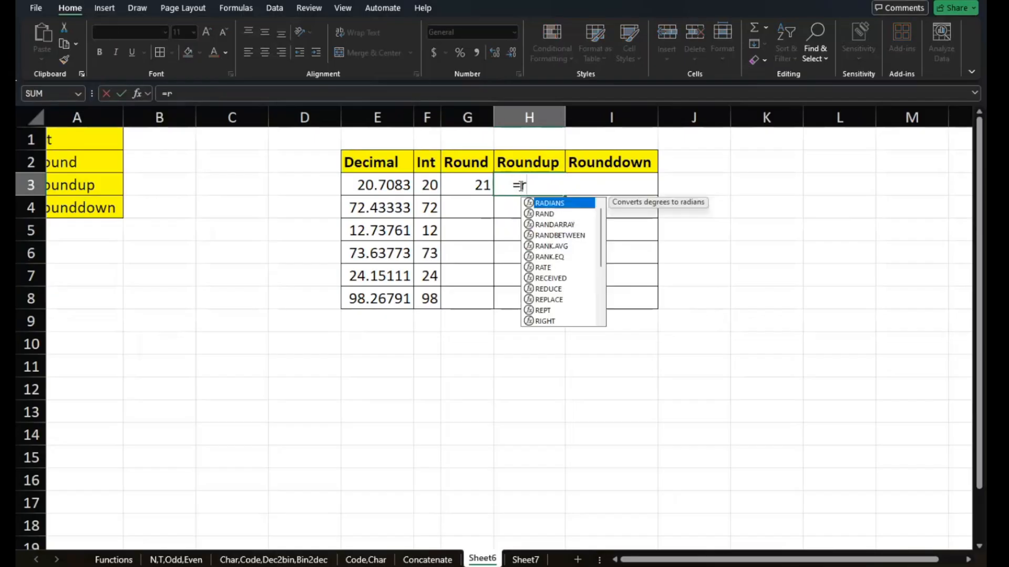
pyautogui.press('Left')
pyautogui.press('Left')
pyautogui.press('Left')
pyautogui.write(',')
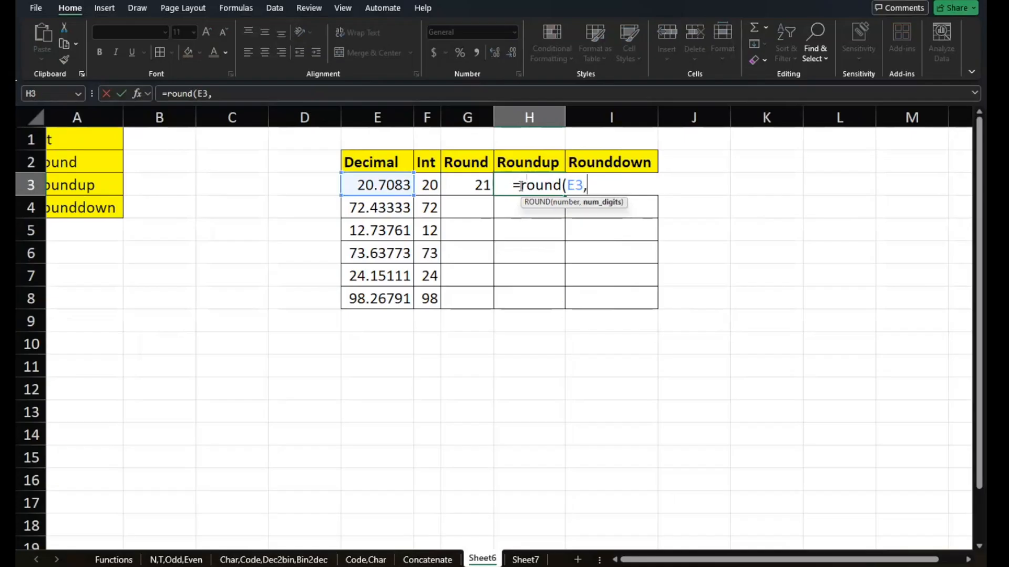
pyautogui.write('2)')
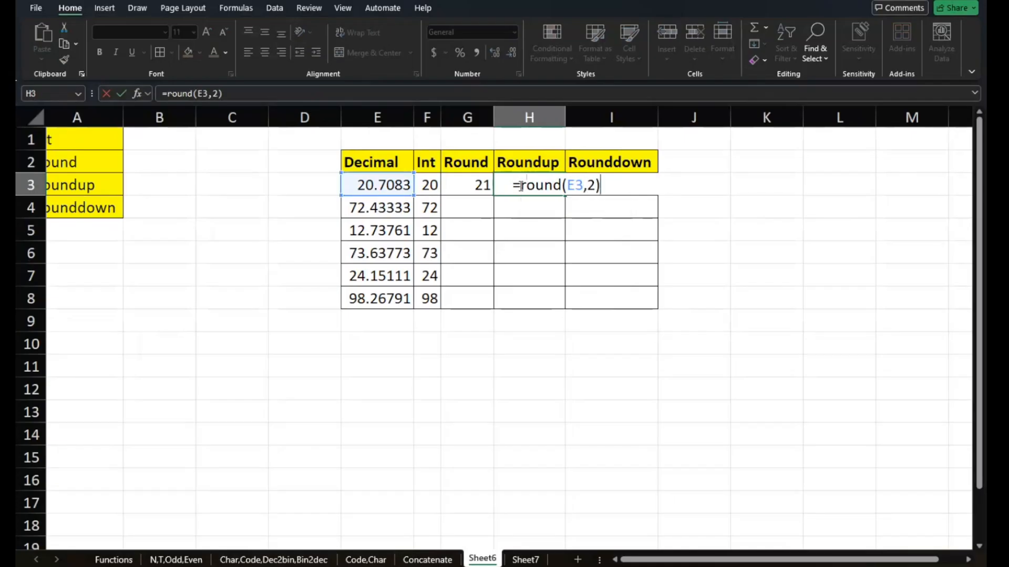
pyautogui.press('Return')
pyautogui.click(534, 185)
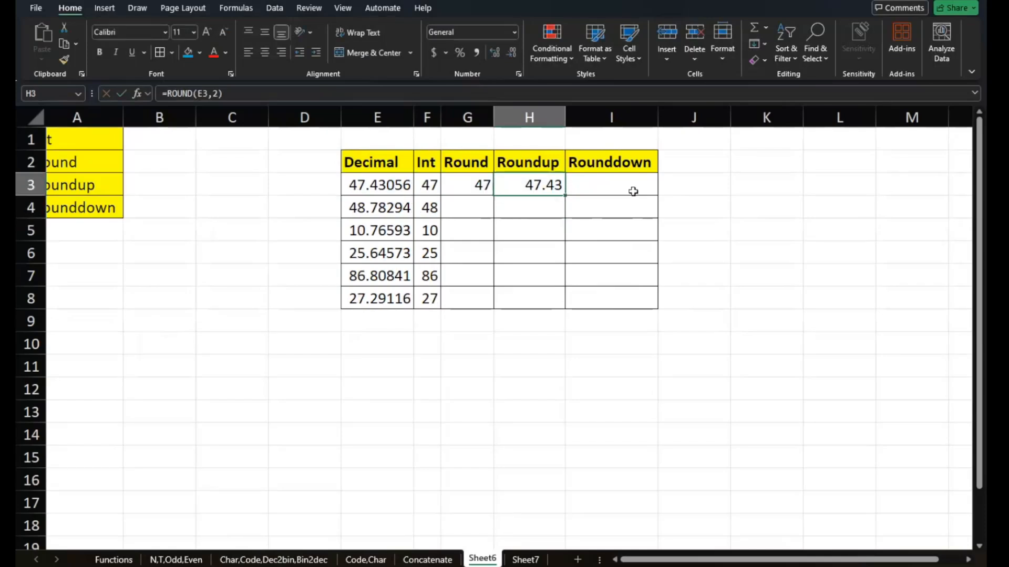
# Change the function in H3 from ROUND to ROUNDUP, keeping the same arguments
pyautogui.doubleClick(534, 185)
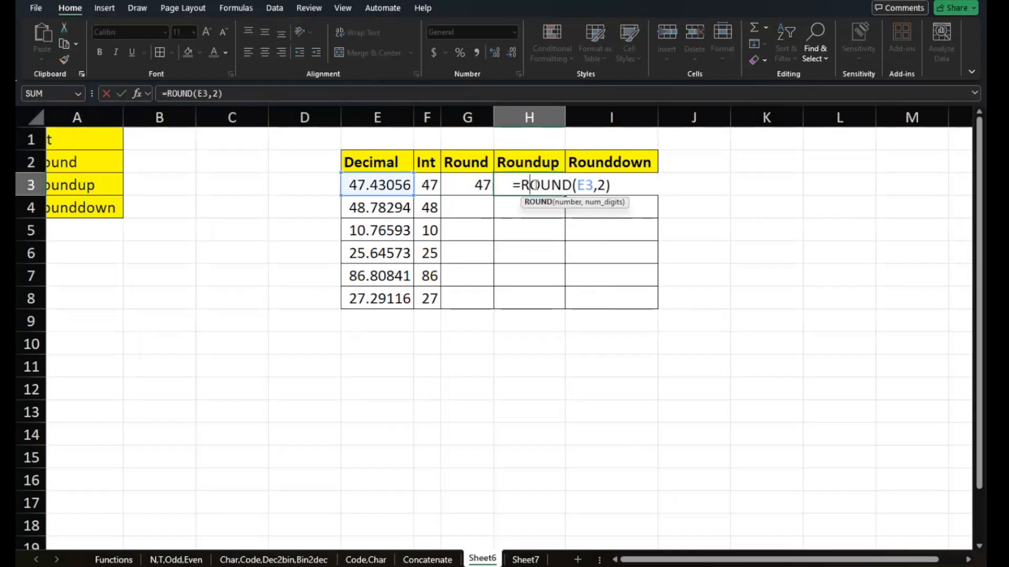
pyautogui.click(572, 185)
pyautogui.write('UP')
pyautogui.press('Return')
pyautogui.click(550, 185)
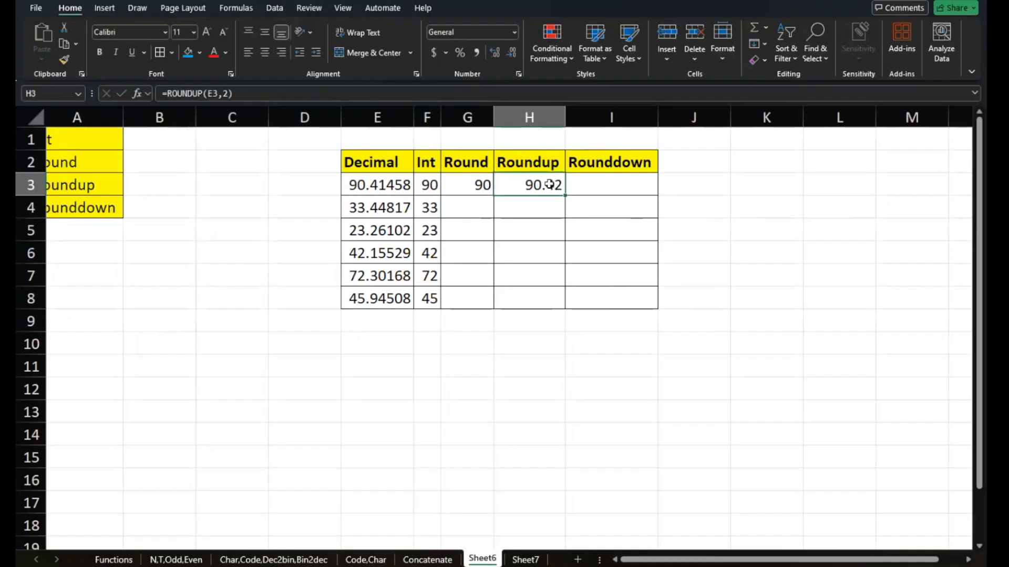
pyautogui.click(617, 189)
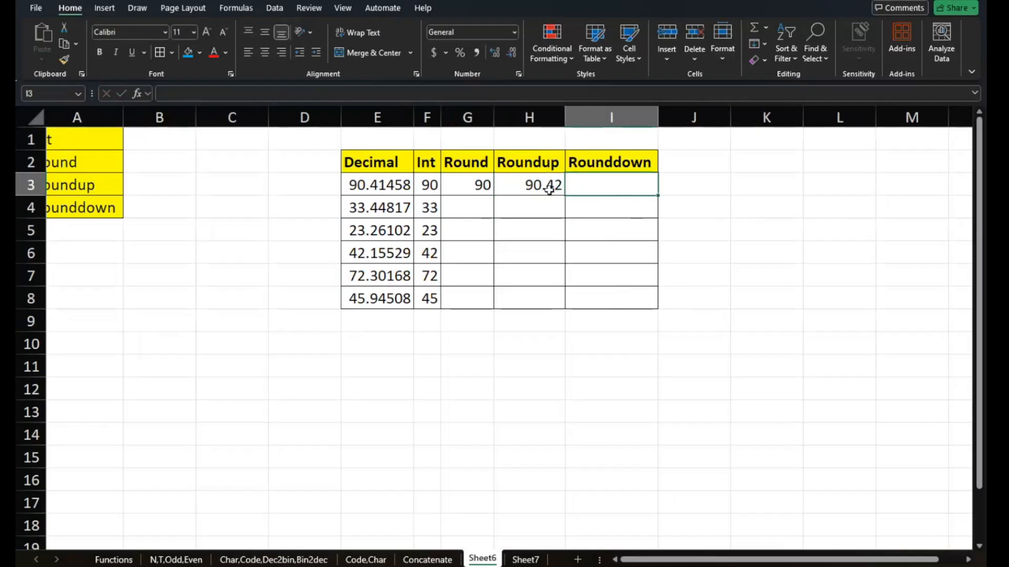
# Recalculate H3 and set its ROUNDUP formula's number of digits to 0
pyautogui.doubleClick(550, 189)
pyautogui.press('Return')
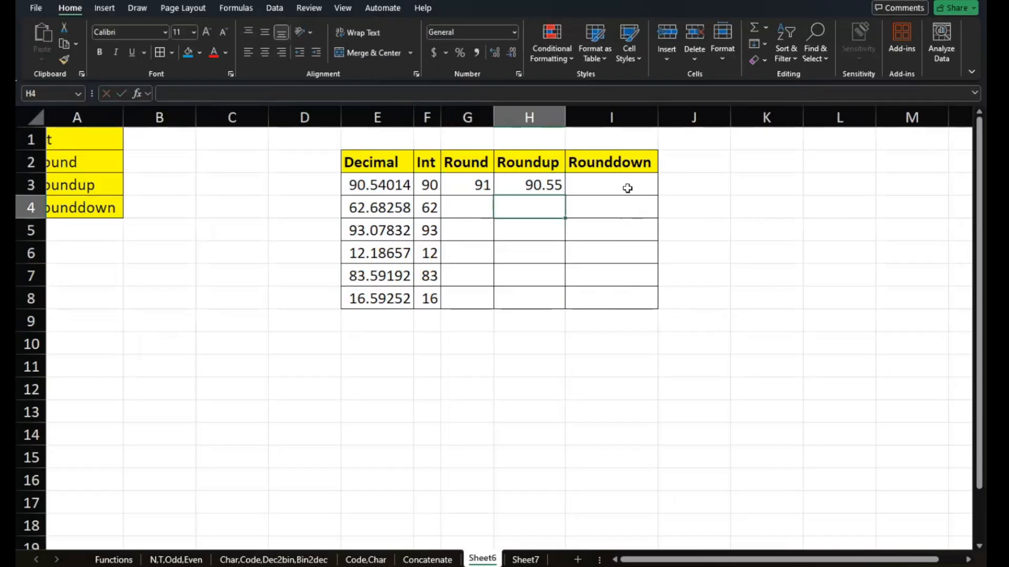
pyautogui.click(562, 185)
pyautogui.doubleClick(562, 185)
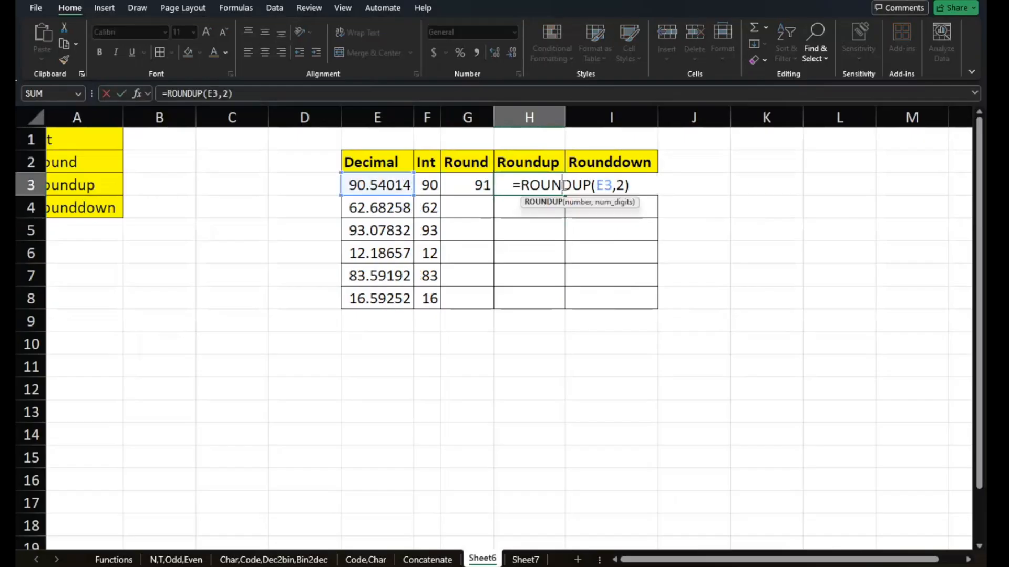
pyautogui.click(621, 185)
pyautogui.press('BackSpace')
pyautogui.write('0')
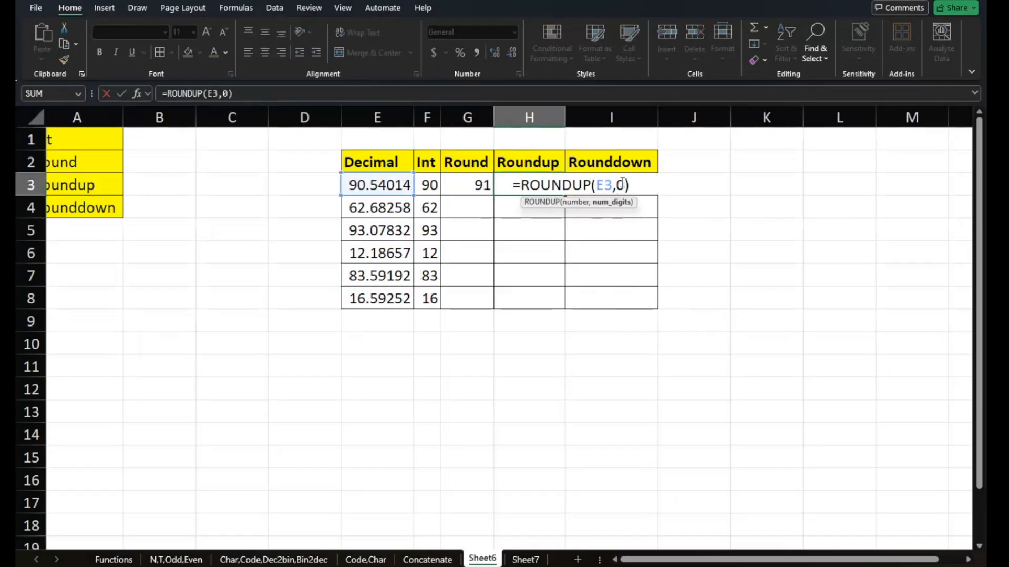
pyautogui.press('Return')
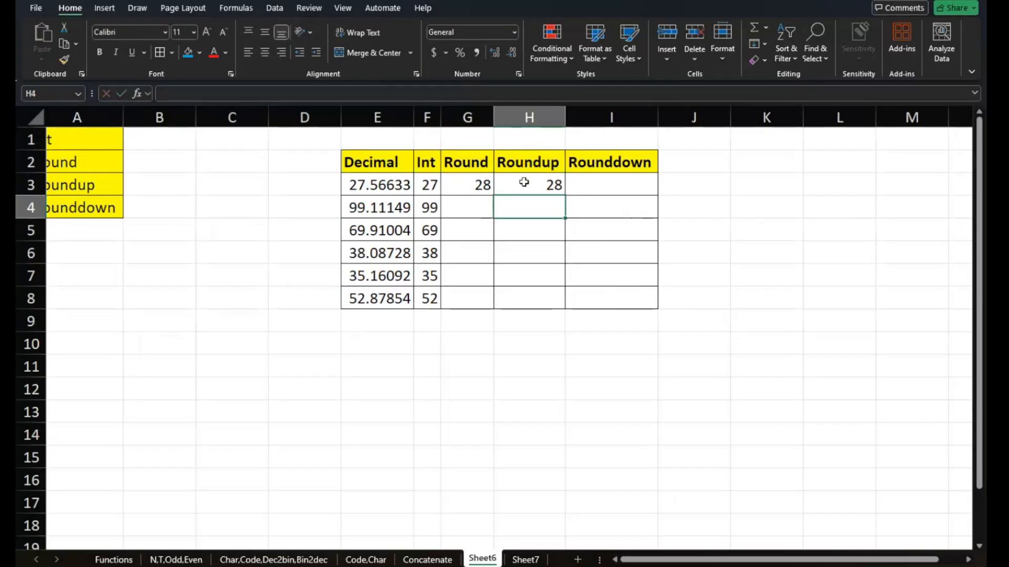
# Replace the random decimals in E3:E8 with fixed values by copying and pasting them in place as values only
pyautogui.click(405, 185)
pyautogui.hotkey('ctrl', 'shift', 'Down')
pyautogui.hotkey('ctrl', 'c')
pyautogui.hotkey('ctrl', 'shift', 'v')
pyautogui.press('Right')
pyautogui.press('Escape')
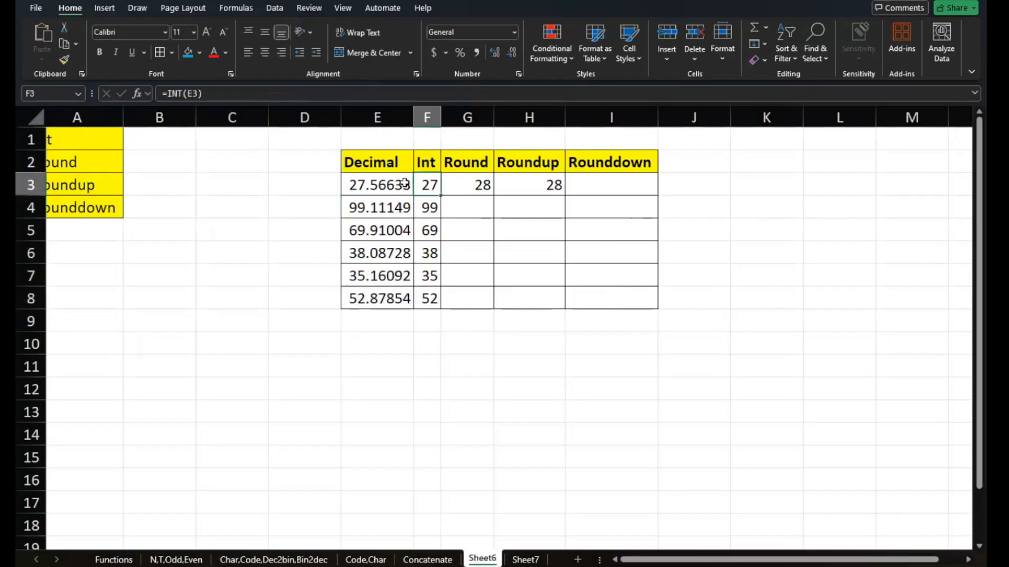
# Enter =ROUNDDOWN(E3,0) in I3 to round the first decimal down to a whole number
pyautogui.press('Right')
pyautogui.press('Right')
pyautogui.press('Right')
pyautogui.write('=')
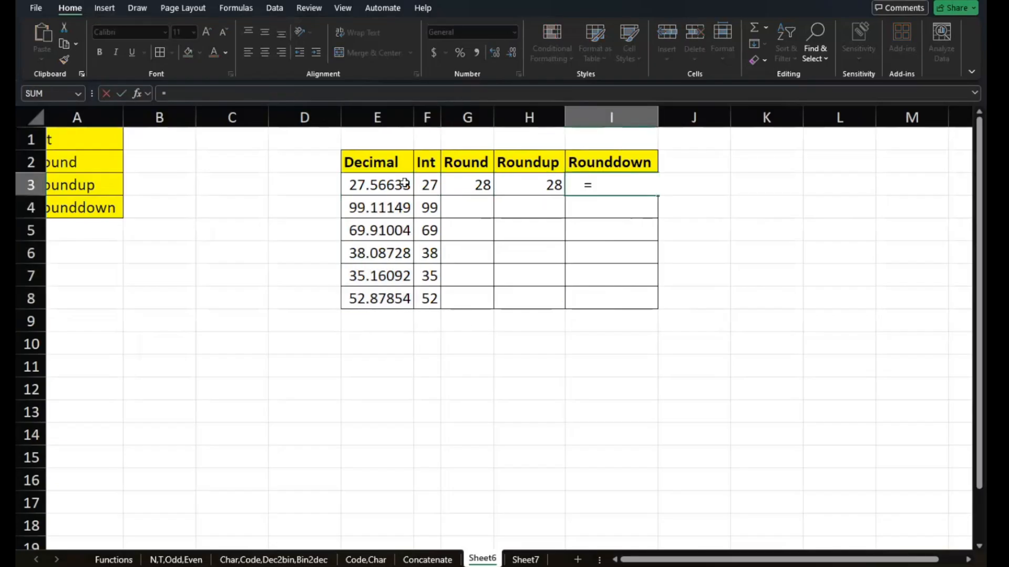
pyautogui.write('d')
pyautogui.press('BackSpace')
pyautogui.write('r')
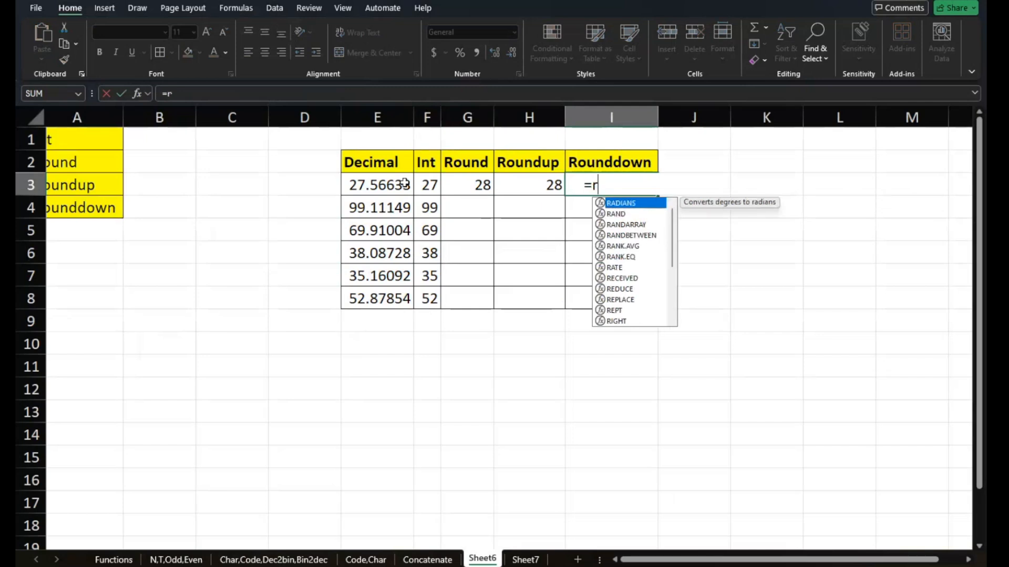
pyautogui.write('ound')
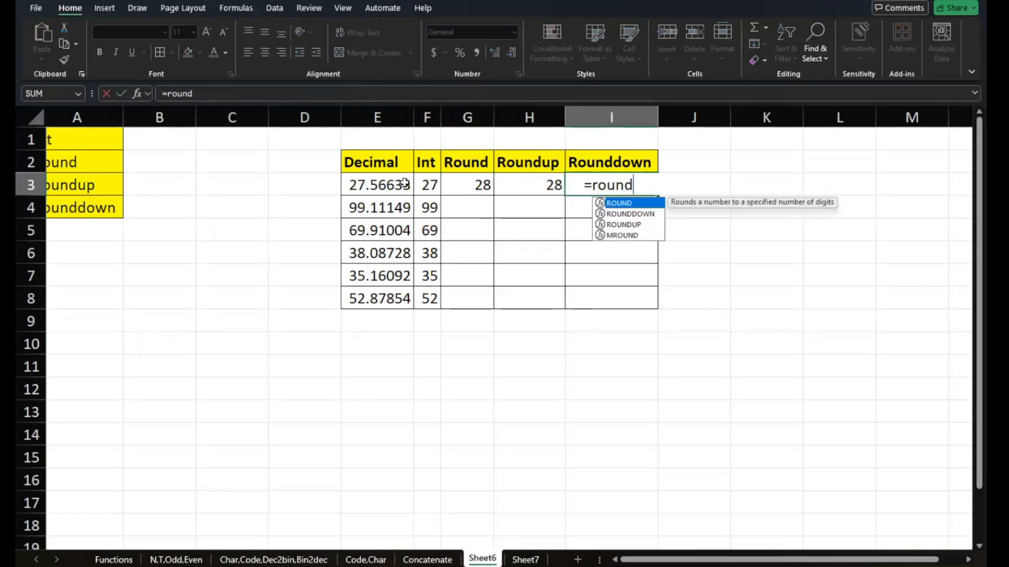
pyautogui.press('Down')
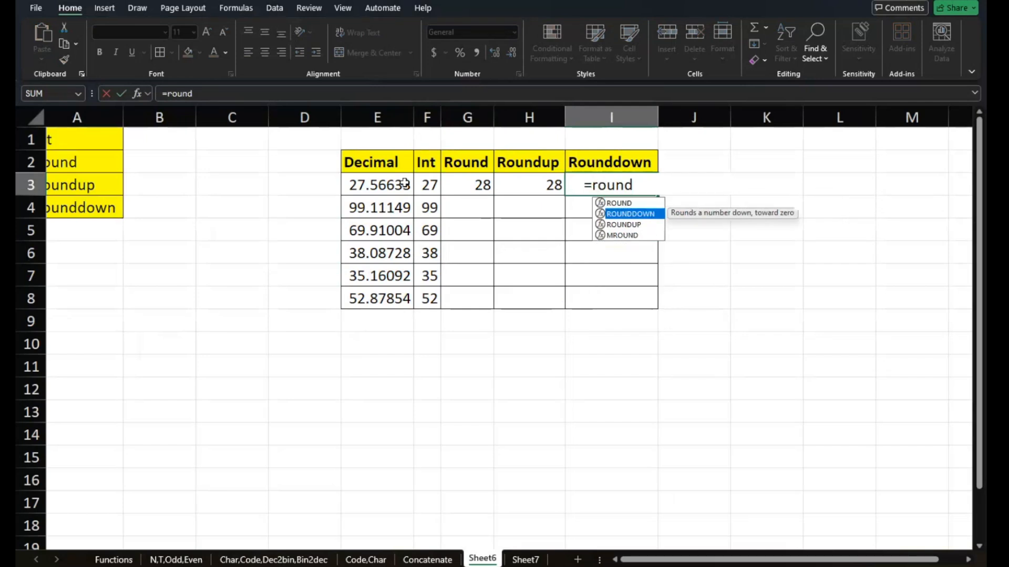
pyautogui.press('Tab')
pyautogui.press('Left')
pyautogui.press('Left')
pyautogui.press('Left')
pyautogui.press('Left')
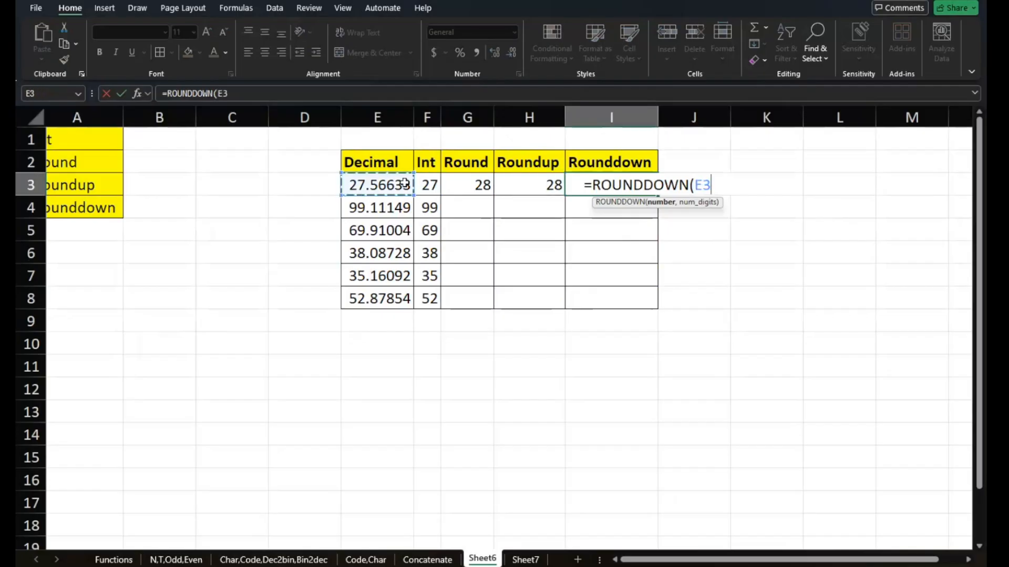
pyautogui.write(',')
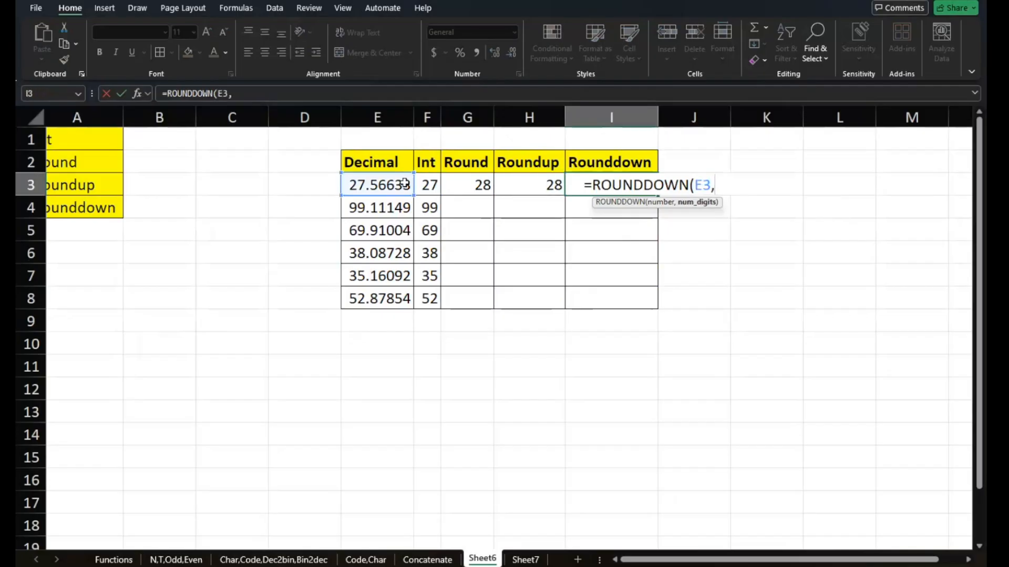
pyautogui.write('0')
pyautogui.press('Return')
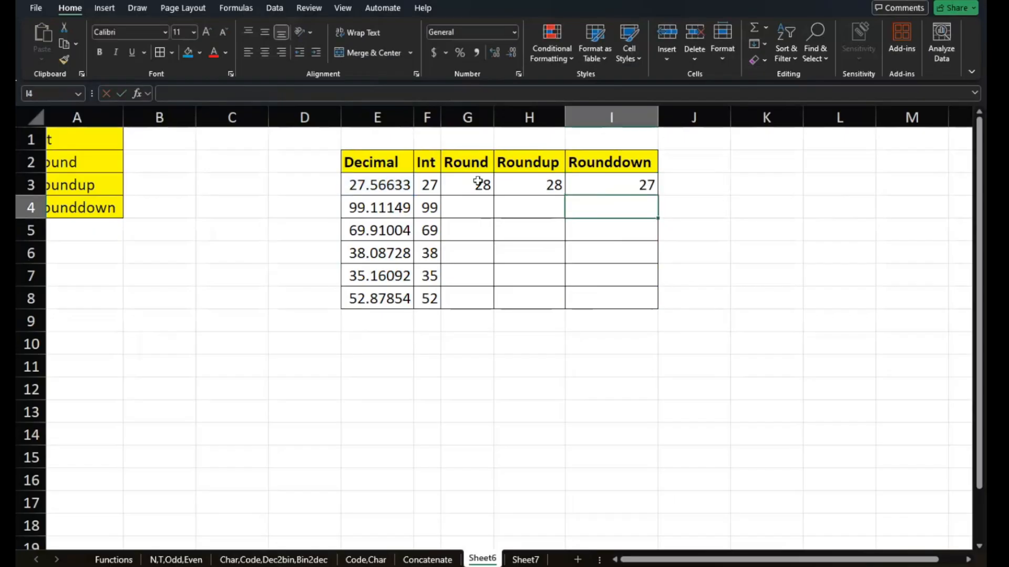
# Copy the Round, Roundup and Rounddown formulas in G3:I3 down through row 8
pyautogui.moveTo(478, 182); pyautogui.dragTo(647, 188)
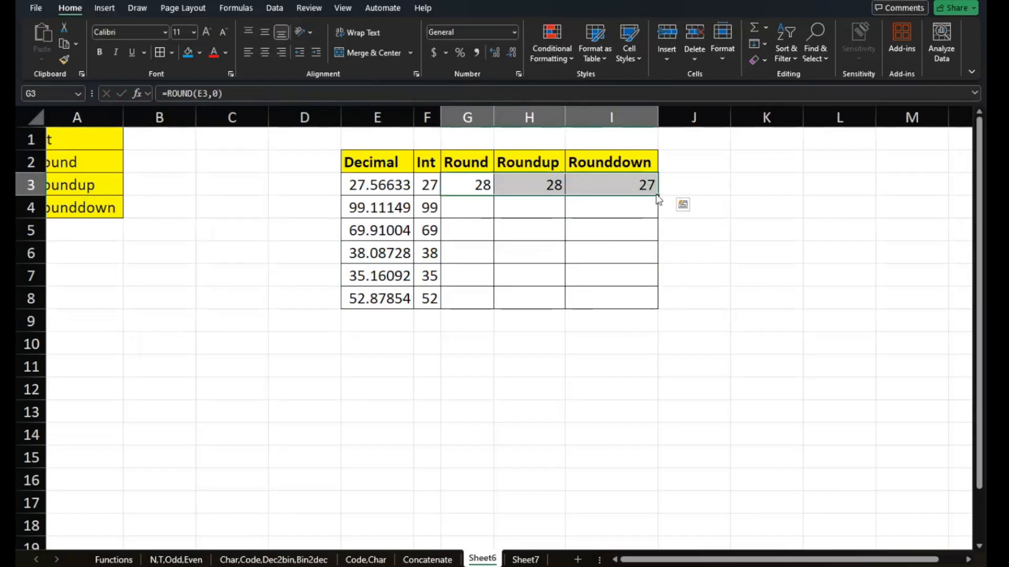
pyautogui.click(657, 195)
pyautogui.press('Left')
pyautogui.press('Left')
pyautogui.hotkey('shift', 'Right')
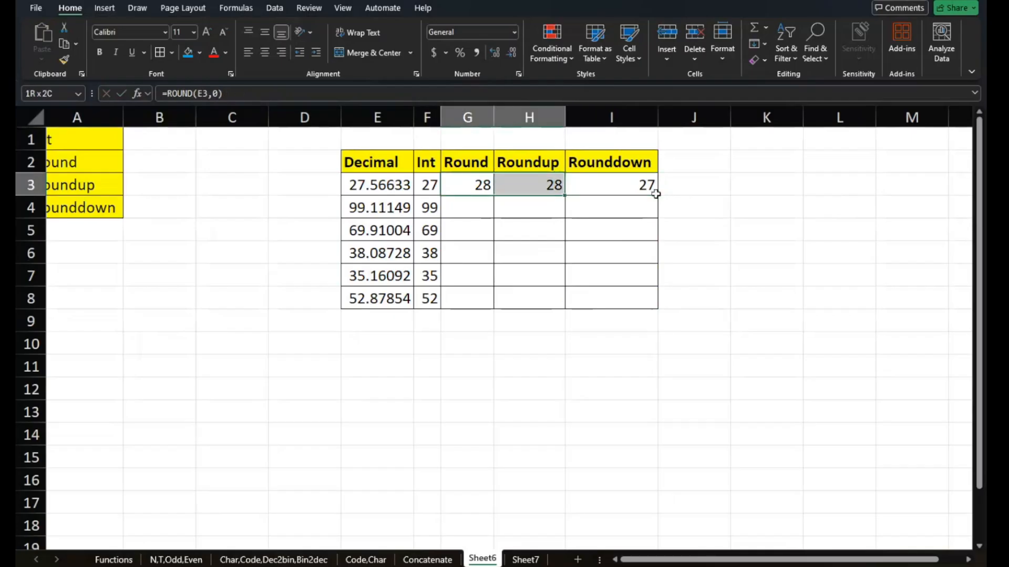
pyautogui.hotkey('shift', 'Right')
pyautogui.hotkey('ctrl', 'c')
pyautogui.hotkey('shift', 'Down')
pyautogui.hotkey('shift', 'Down')
pyautogui.hotkey('shift', 'Down')
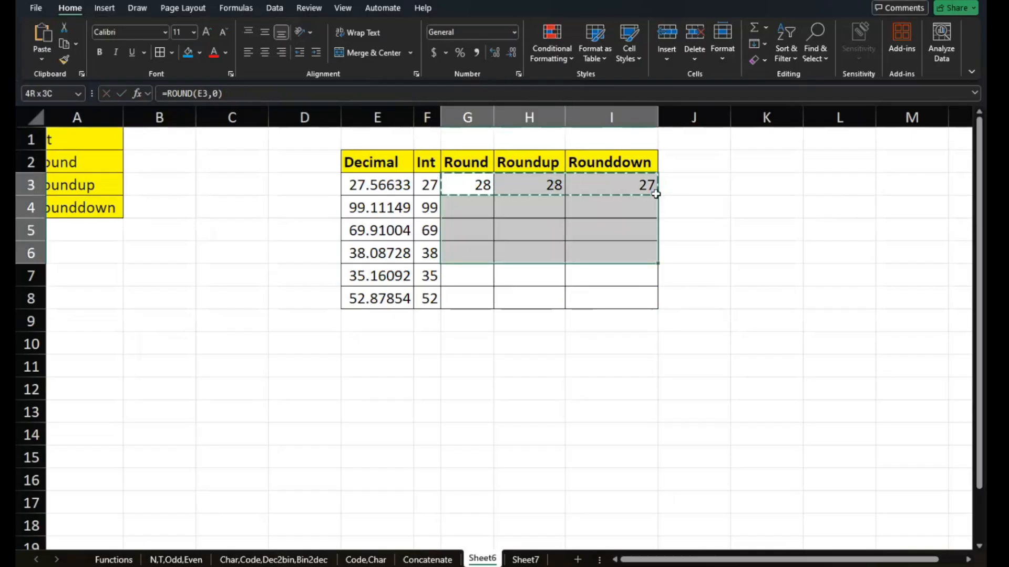
pyautogui.hotkey('shift', 'Down')
pyautogui.hotkey('shift', 'Down')
pyautogui.hotkey('ctrl', 'v')
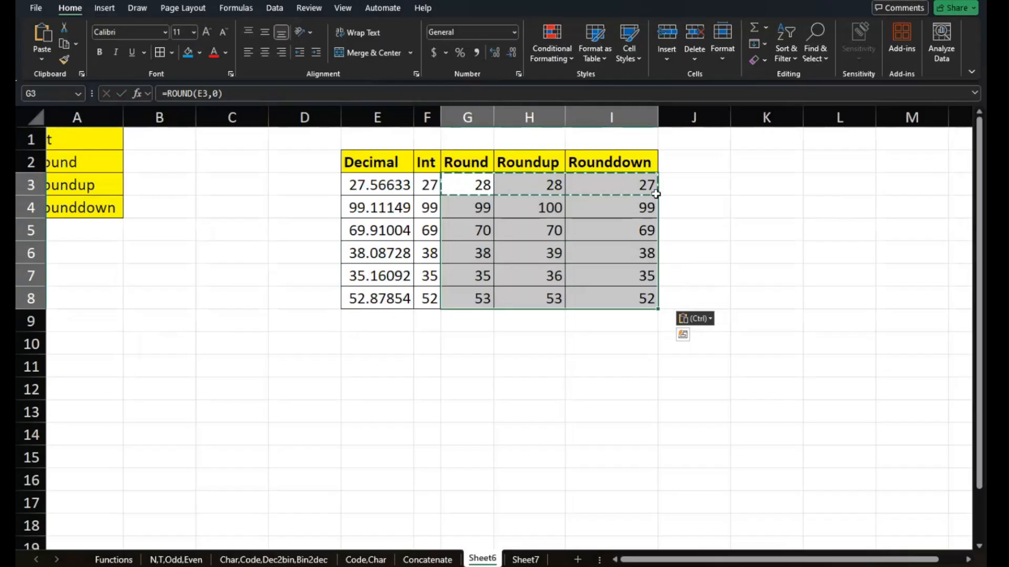
pyautogui.press('Escape')
pyautogui.click(686, 207)
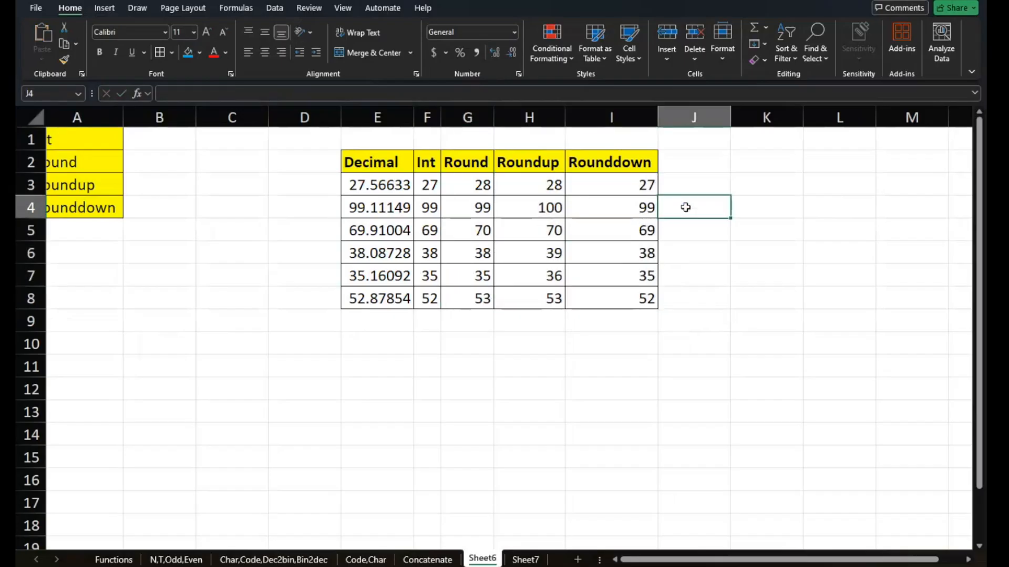
# Delete two empty columns at column C so the decimals table starts closer to the function list
pyautogui.hscroll(-1, 685, 207)
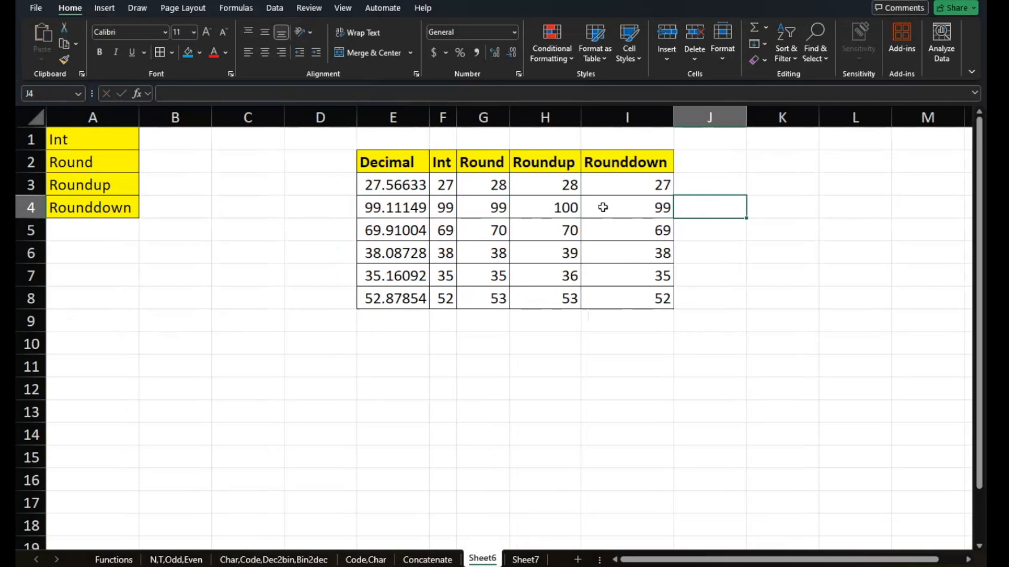
pyautogui.keyDown('ctrl'); pyautogui.scroll(5, 320, 242); pyautogui.keyUp('ctrl')
pyautogui.keyDown('ctrl'); pyautogui.scroll(-5, 320, 242); pyautogui.keyUp('ctrl')
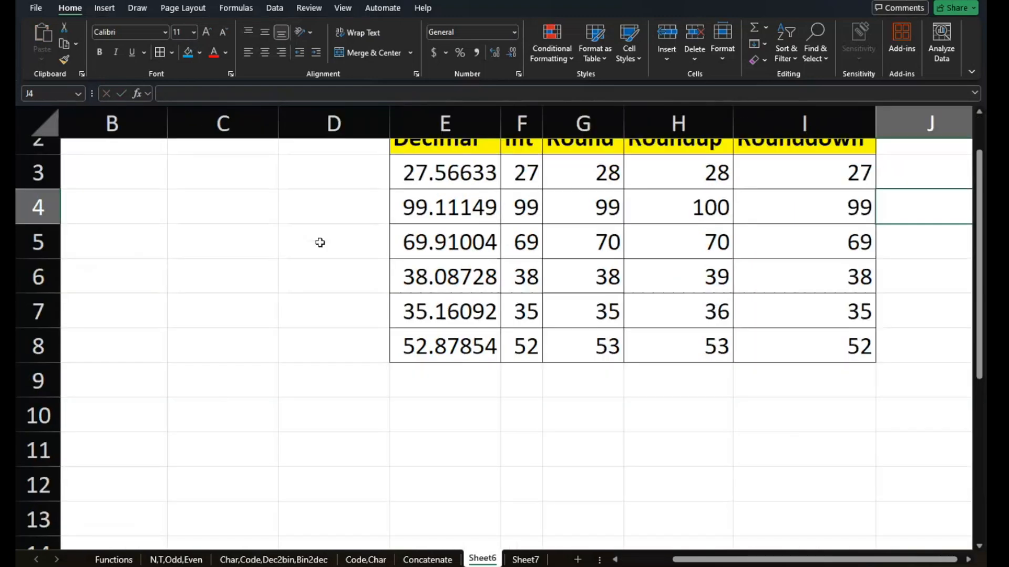
pyautogui.scroll(1, 320, 242)
pyautogui.keyDown('ctrl'); pyautogui.scroll(3, 320, 242); pyautogui.keyUp('ctrl')
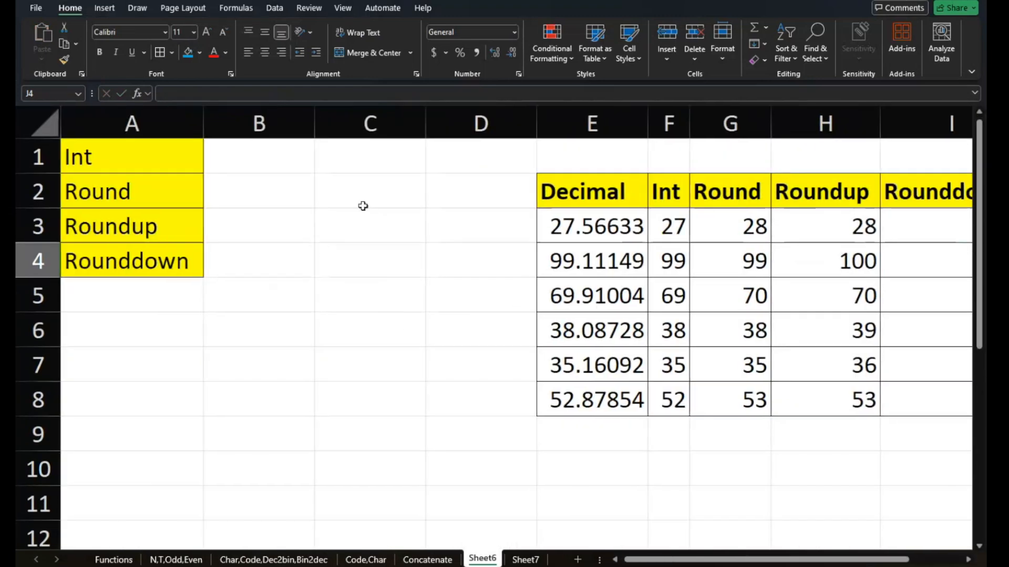
pyautogui.click(378, 127)
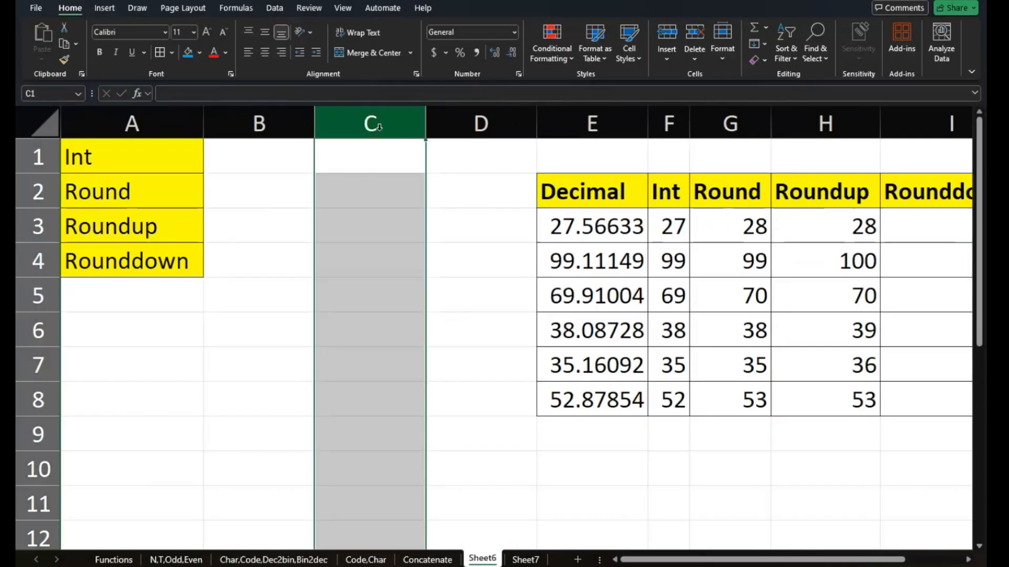
pyautogui.hotkey('ctrl', '-')
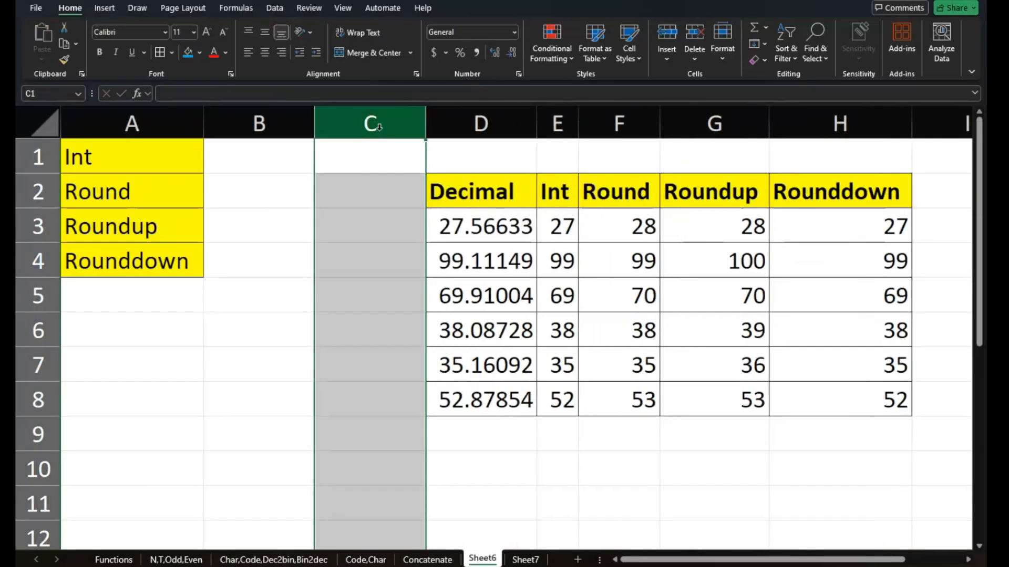
pyautogui.hotkey('ctrl', '-')
pyautogui.click(554, 513)
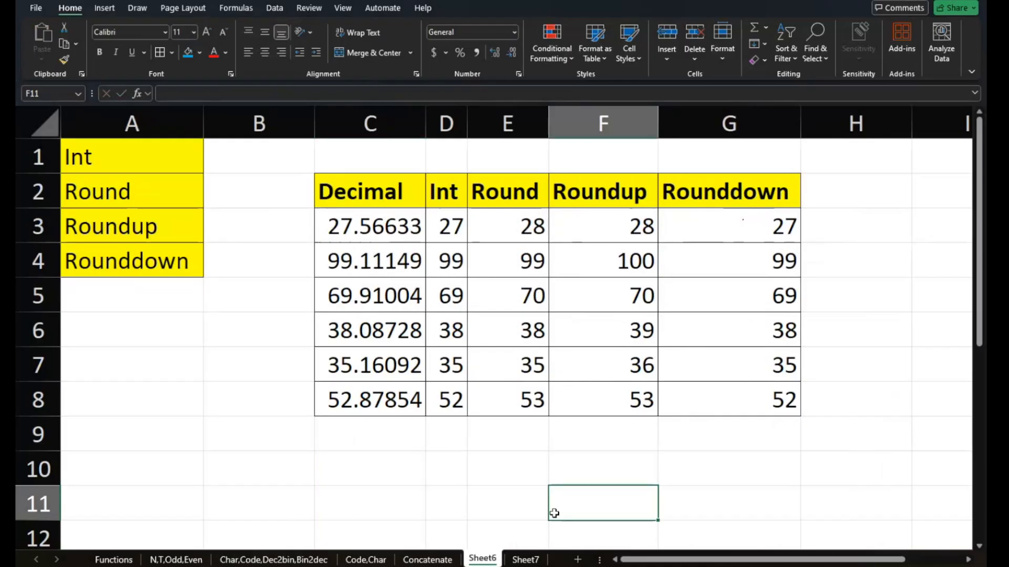
# Rename Sheet6 as "Int,Round"
pyautogui.doubleClick(482, 559)
pyautogui.press('BackSpace')
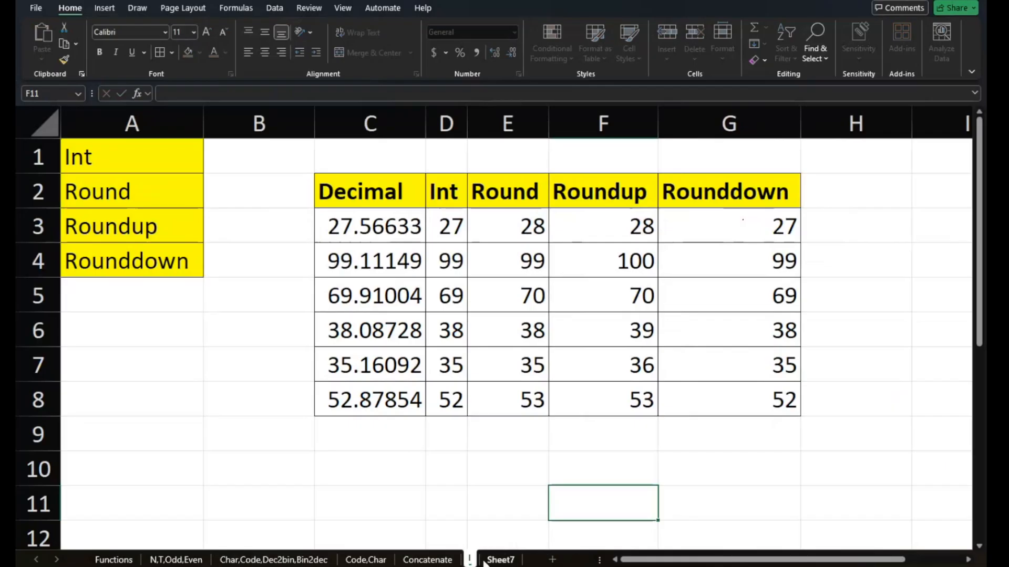
pyautogui.write('Int,Round')
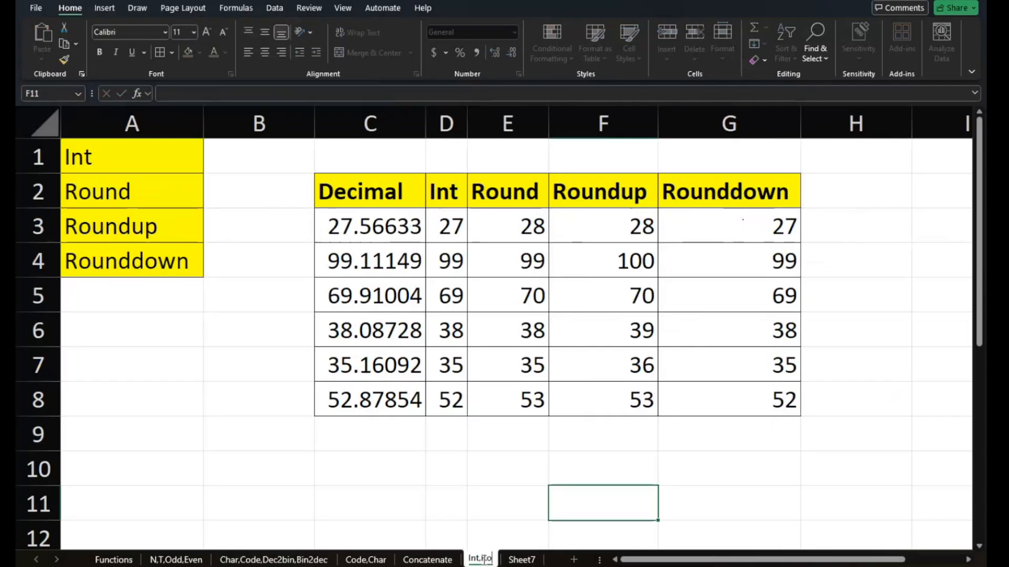
pyautogui.press('Return')
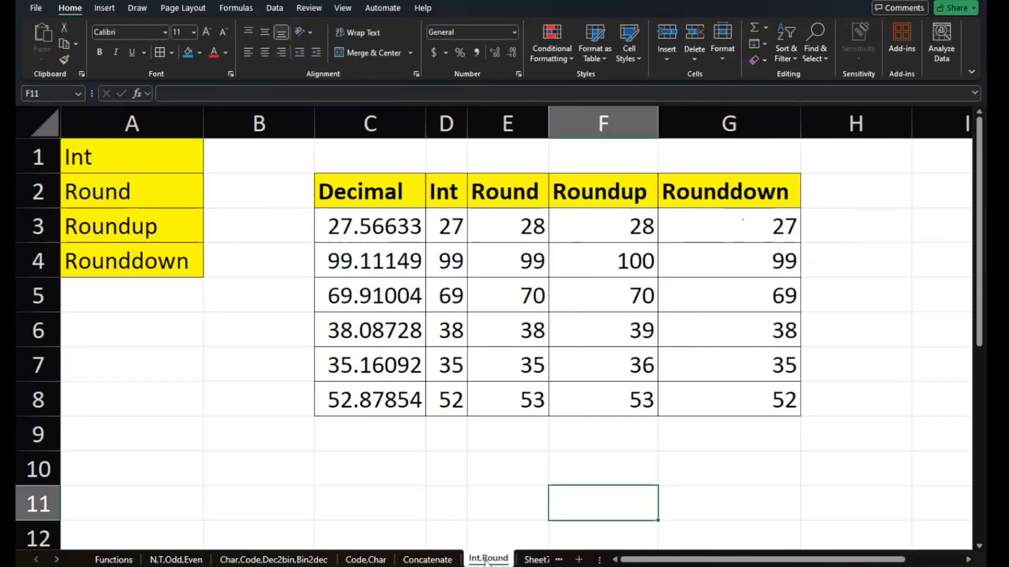
# Delete the blank sheet that follows Sheet7, keeping Sheet7's own name as it is
pyautogui.click(531, 561)
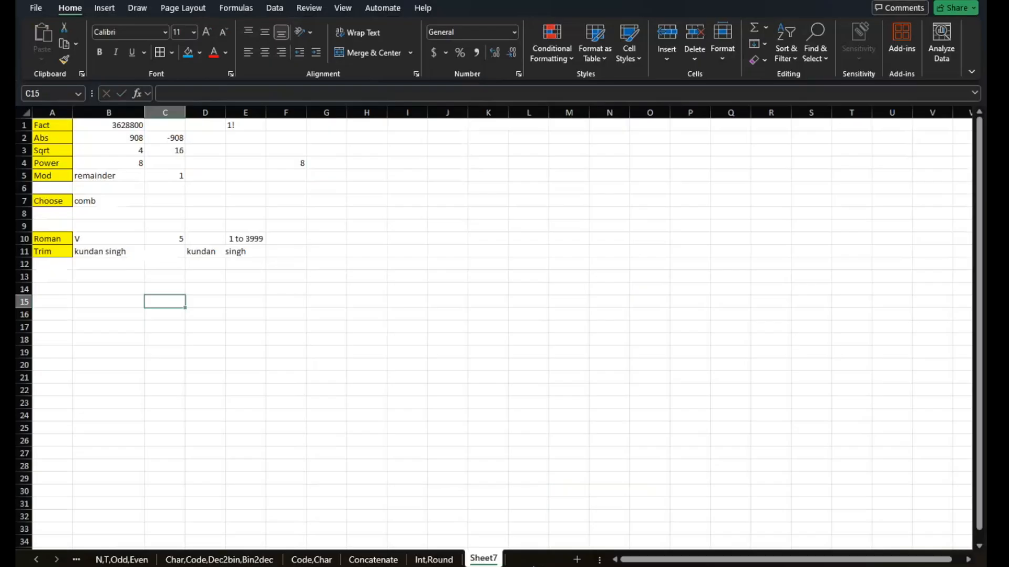
pyautogui.click(526, 560)
pyautogui.rightClick(525, 559)
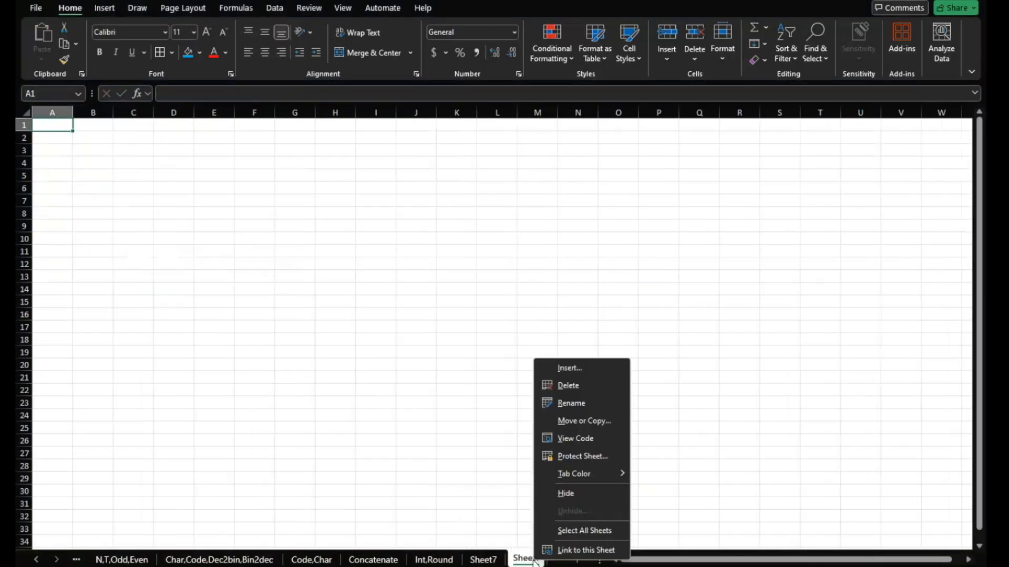
pyautogui.click(590, 387)
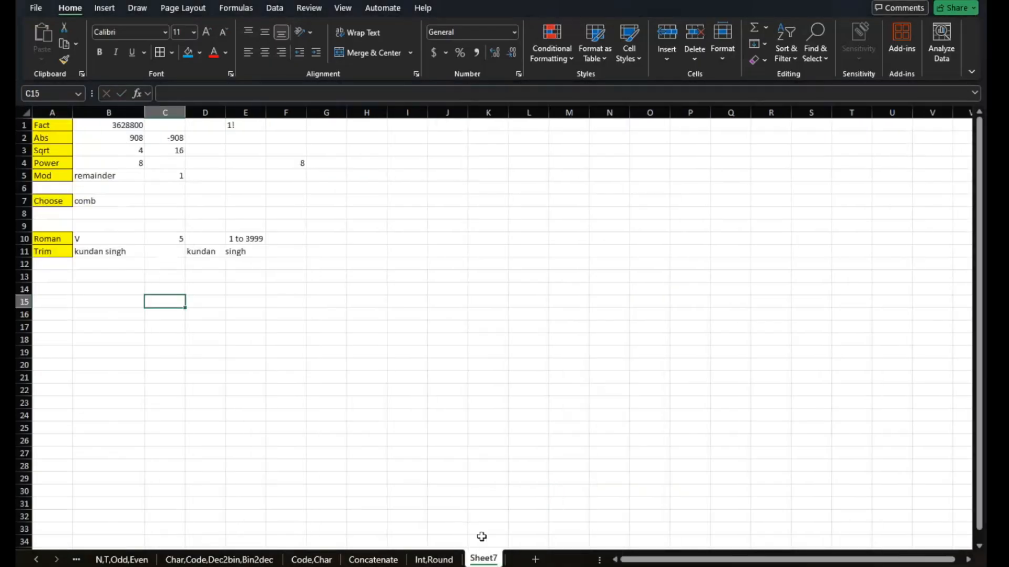
pyautogui.doubleClick(478, 560)
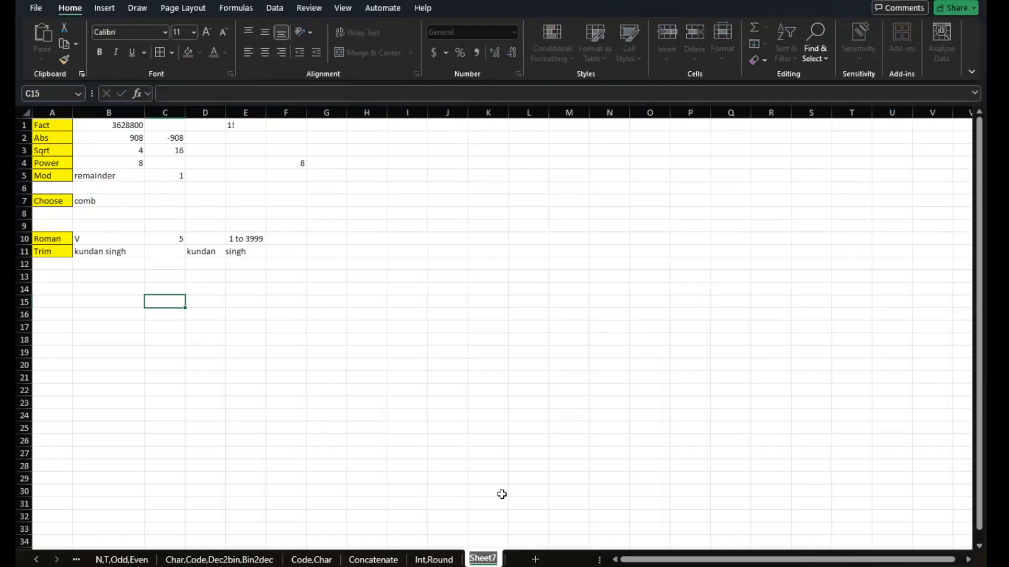
pyautogui.press('Return')
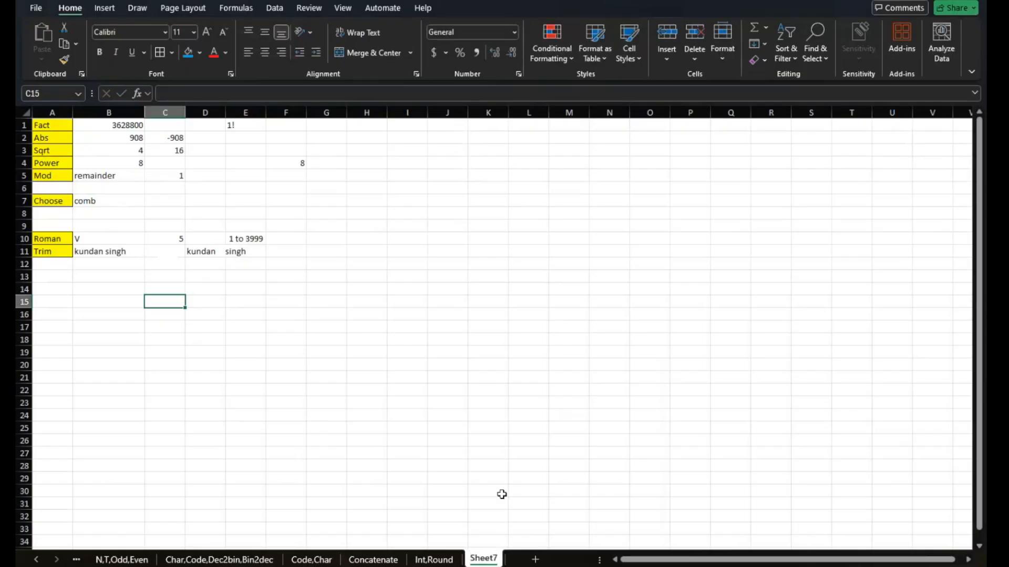
# Replace the factorial formula in B1 of Sheet7 with =FACT(2)
pyautogui.scroll(5, 66, 158)
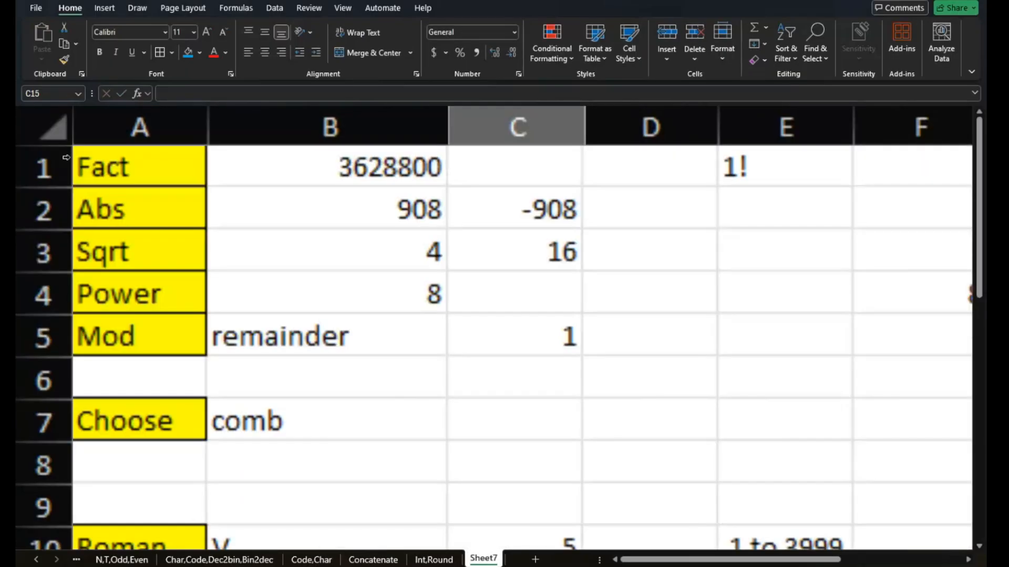
pyautogui.scroll(-3, 180, 235)
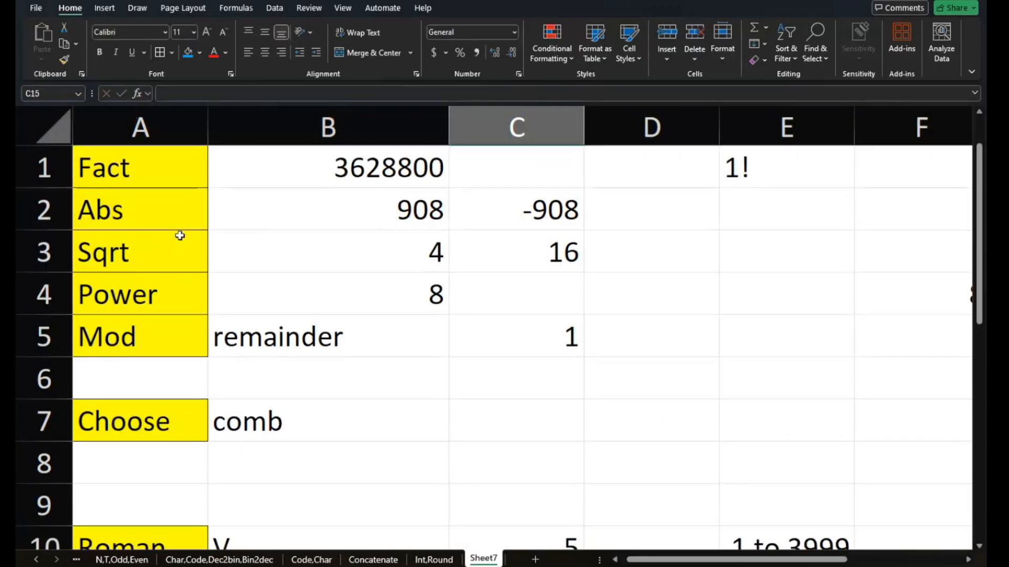
pyautogui.scroll(-1, 204, 222)
pyautogui.scroll(2, 204, 221)
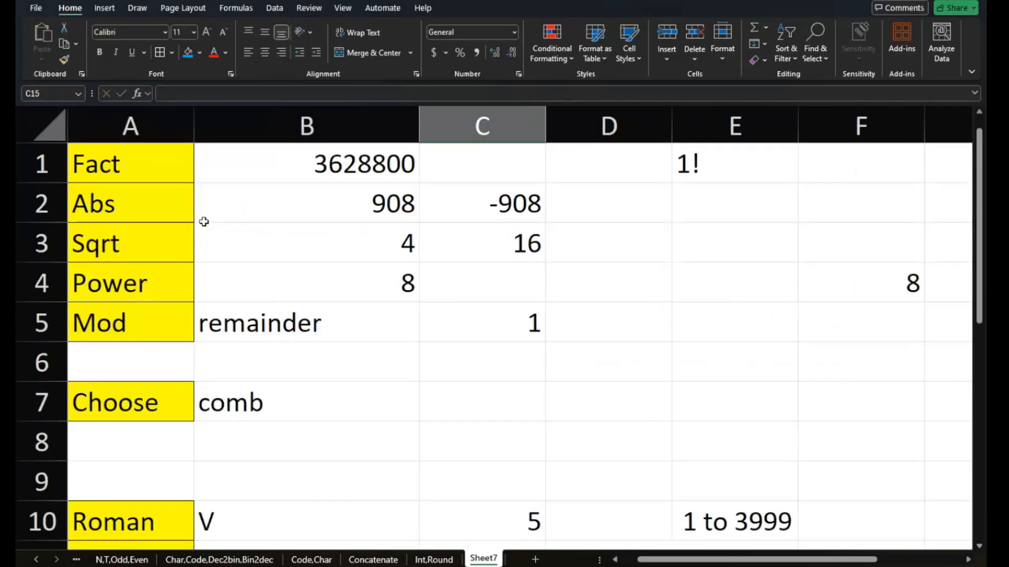
pyautogui.click(308, 167)
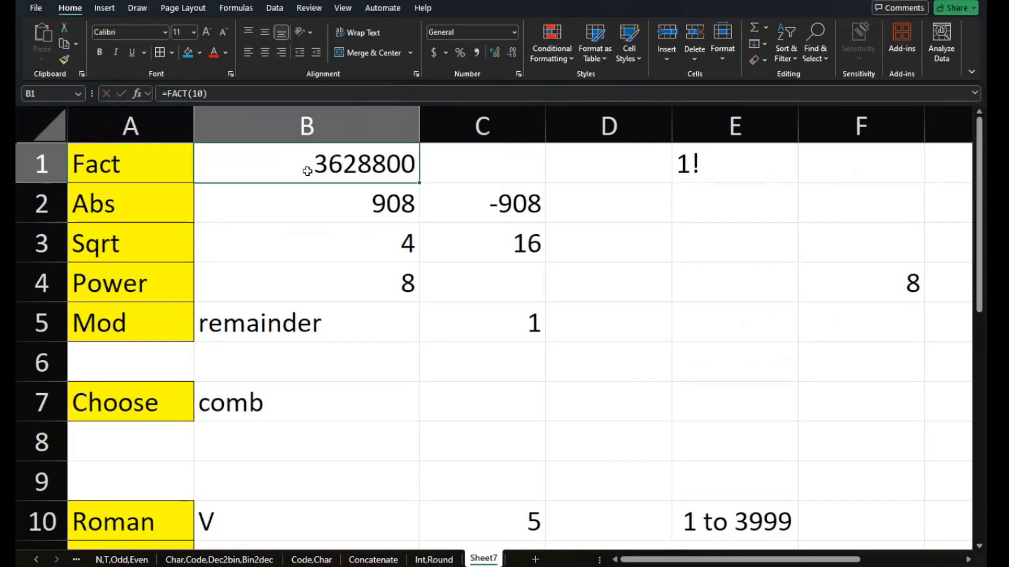
pyautogui.doubleClick(378, 169)
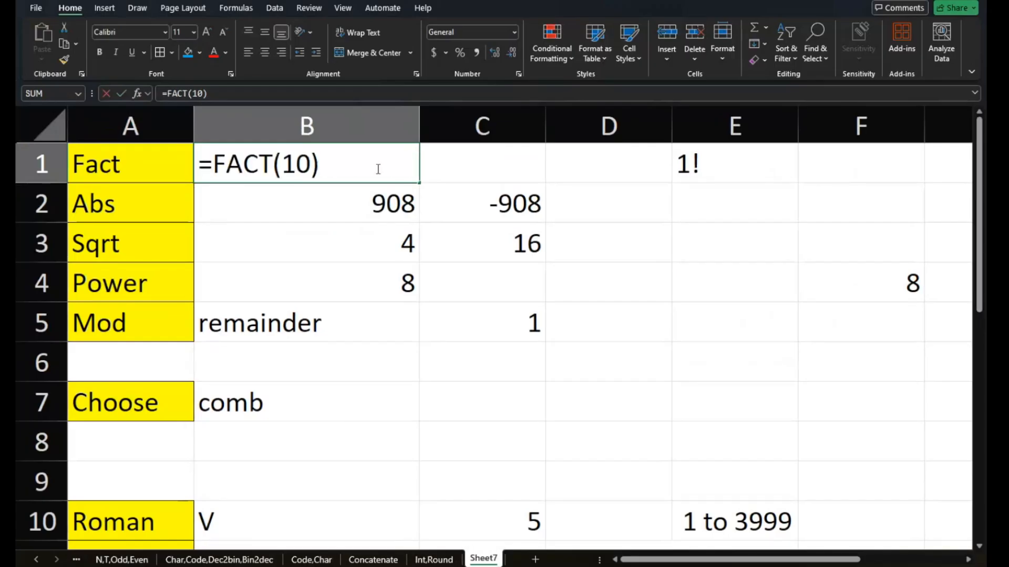
pyautogui.press('BackSpace')
pyautogui.press('BackSpace')
pyautogui.press('BackSpace')
pyautogui.press('BackSpace')
pyautogui.press('BackSpace')
pyautogui.press('BackSpace')
pyautogui.press('BackSpace')
pyautogui.press('BackSpace')
pyautogui.write('Fact')
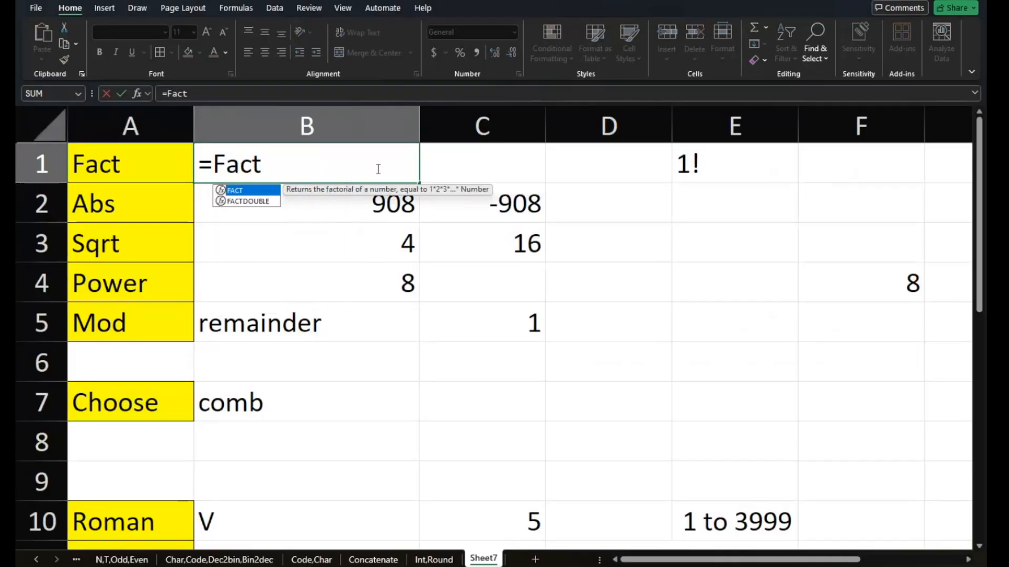
pyautogui.write('(2')
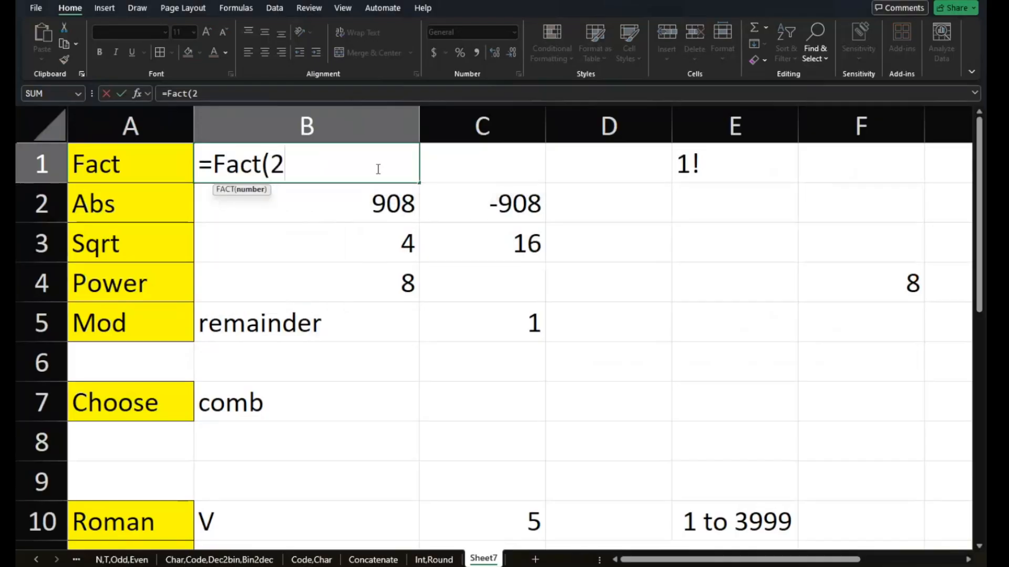
pyautogui.write(')')
pyautogui.press('Return')
# Change the factorial formula in B1 to =FACT(0)
pyautogui.click(376, 168)
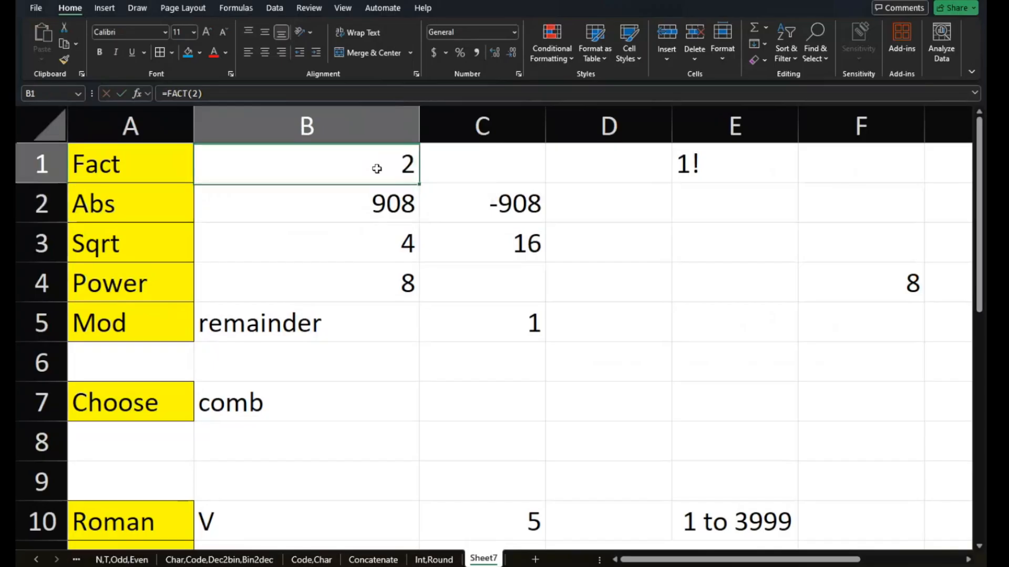
pyautogui.doubleClick(377, 168)
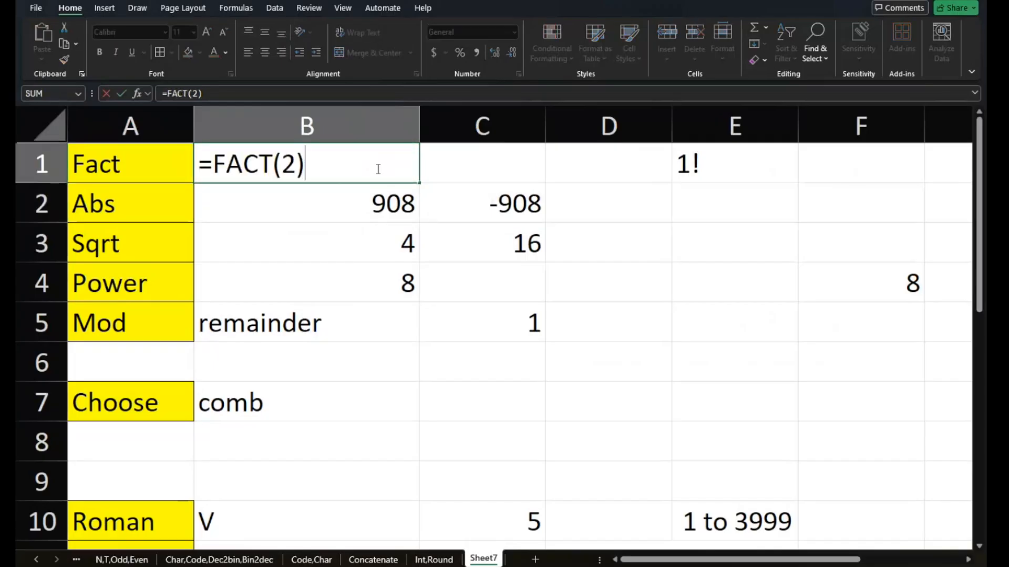
pyautogui.press('BackSpace')
pyautogui.write('0')
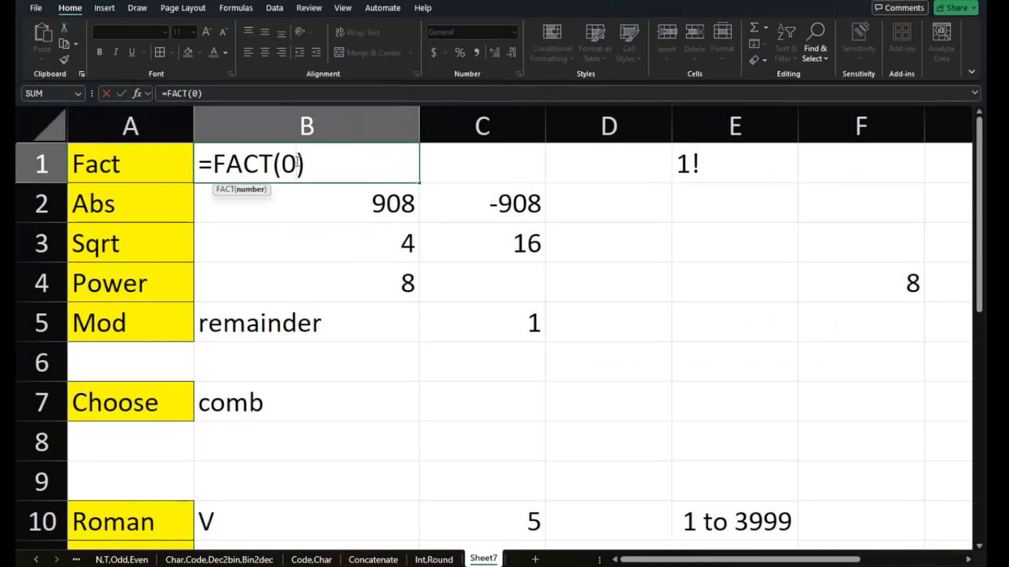
pyautogui.press('Return')
# Change the argument of the factorial formula in B1 so it reads =FACT(1)
pyautogui.click(295, 161)
pyautogui.doubleClick(297, 162)
pyautogui.press('BackSpace')
pyautogui.write('0')
pyautogui.press('Return')
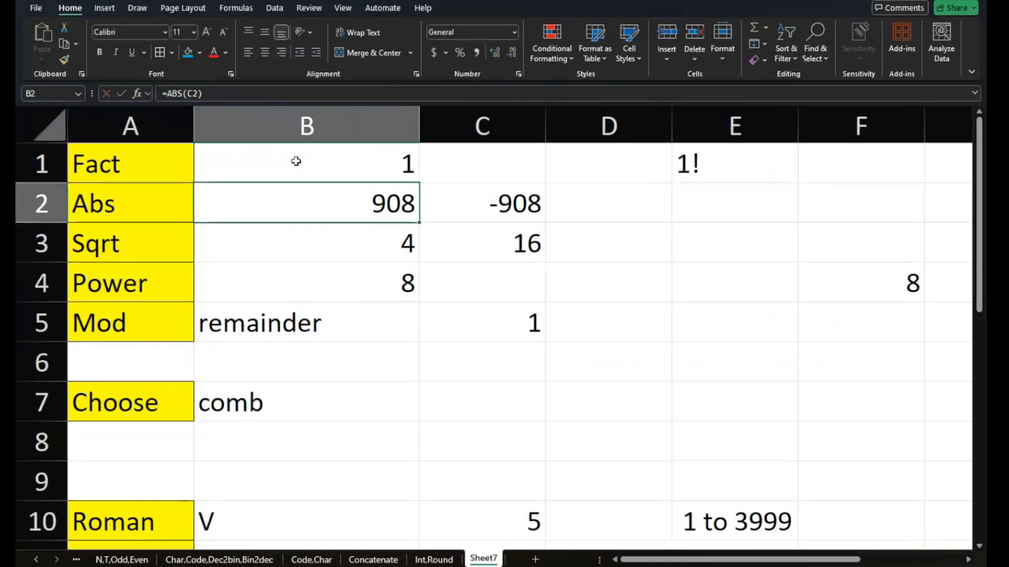
pyautogui.click(322, 168)
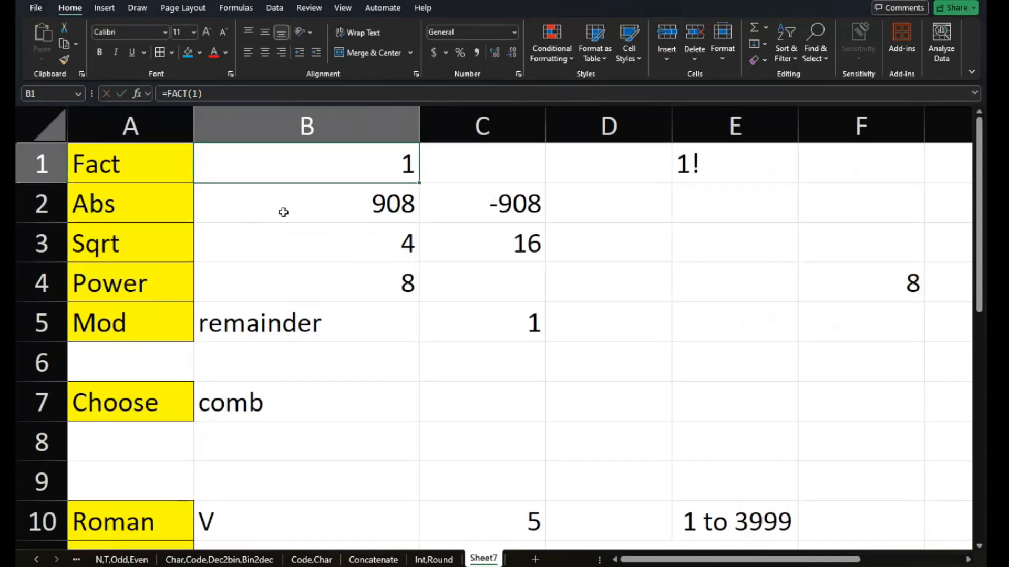
# Review the existing Abs formula in B2 and re-enter it as =ABS(C2)
pyautogui.click(302, 213)
pyautogui.doubleClick(302, 212)
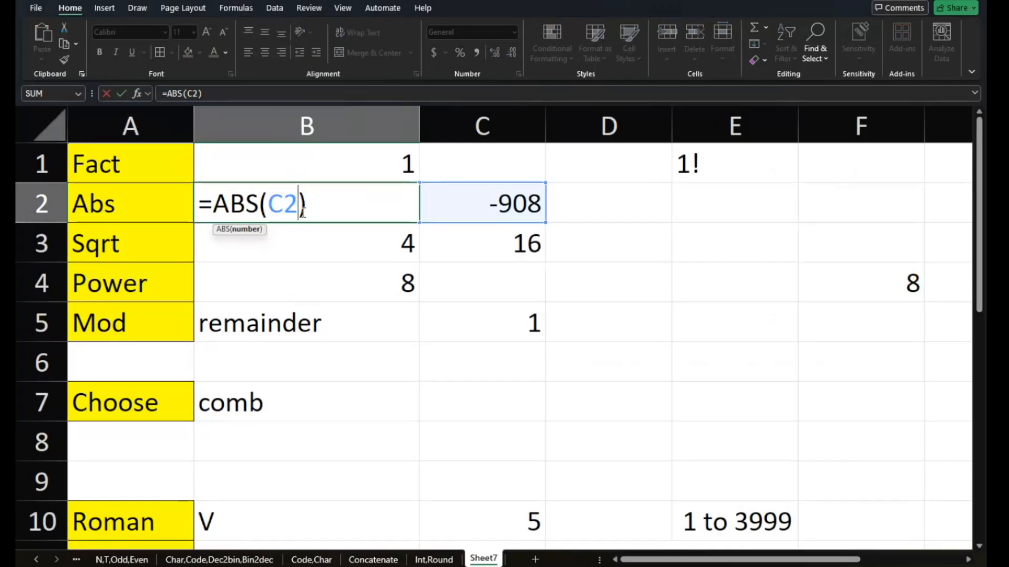
pyautogui.hotkey('ctrl', 'Return')
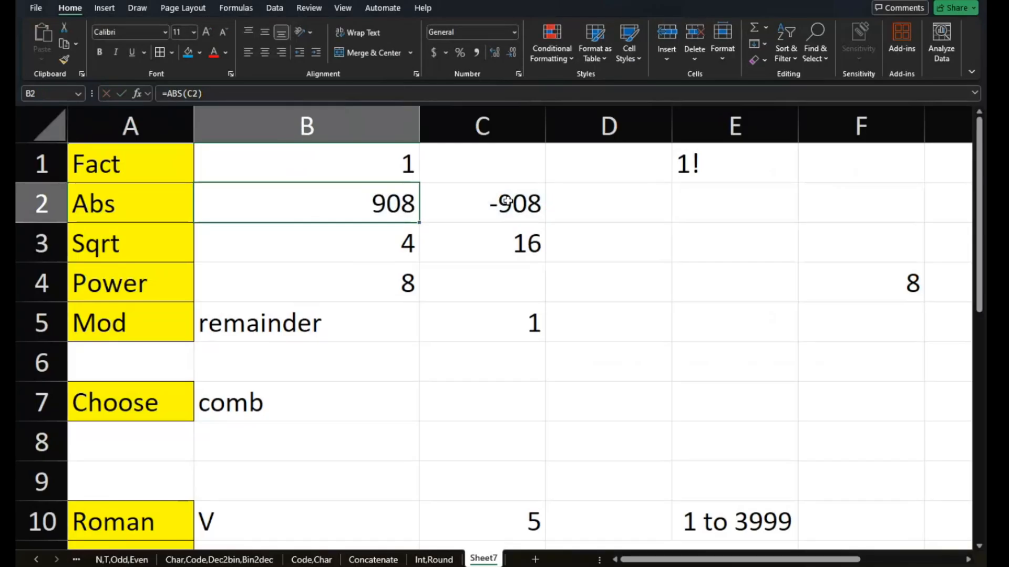
pyautogui.press('Right')
pyautogui.press('Left')
pyautogui.write('=abs')
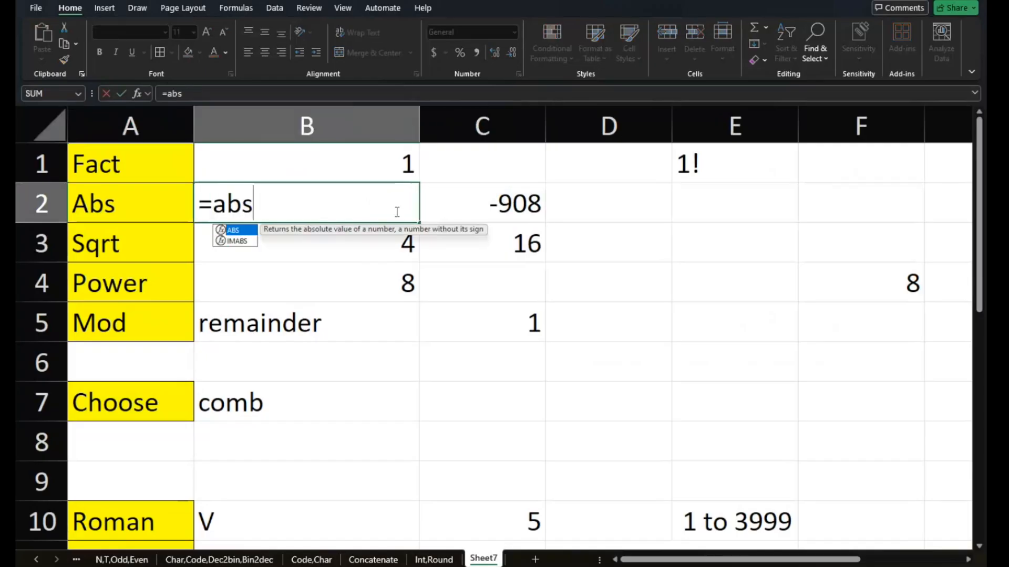
pyautogui.write('(')
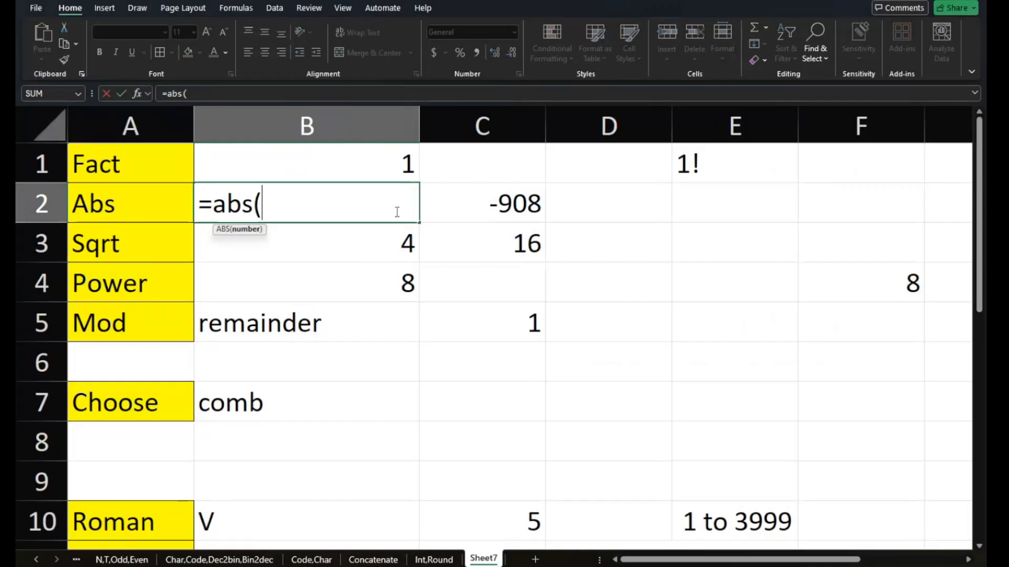
pyautogui.click(444, 202)
pyautogui.write(')')
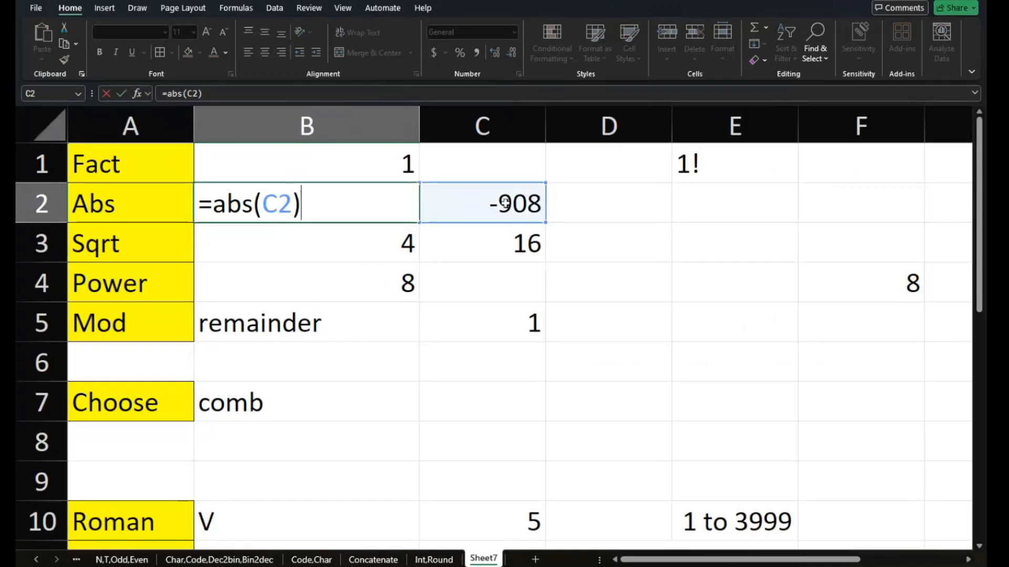
pyautogui.press('Return')
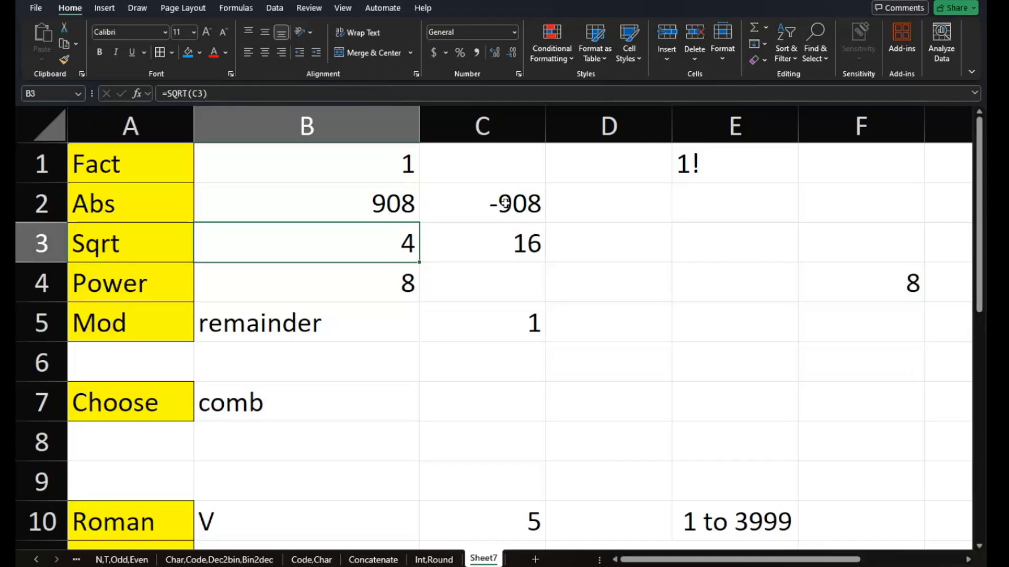
# Re-enter the square root formula in B3 as =SQRT(C3)
pyautogui.write('=')
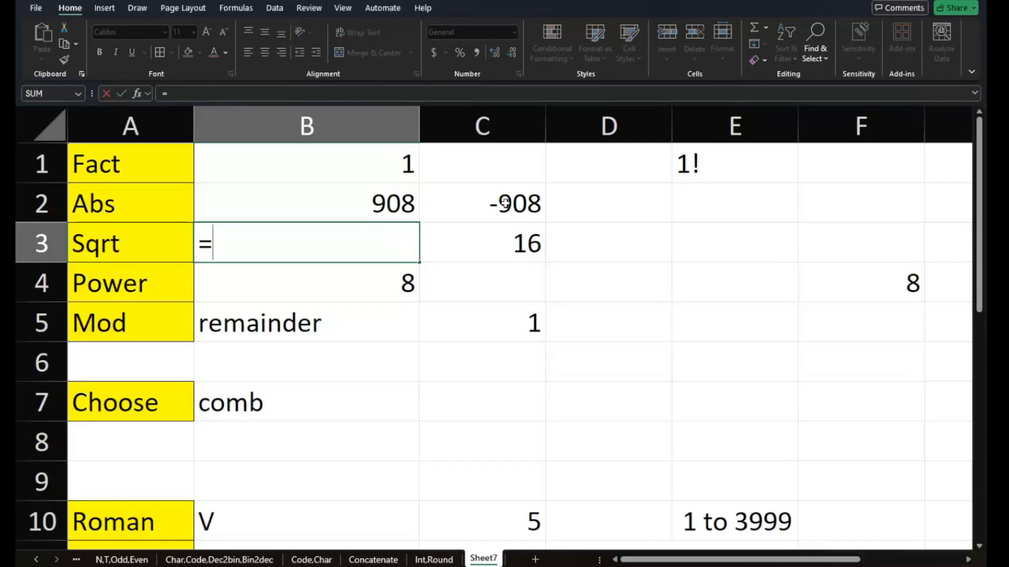
pyautogui.write('sqrt(')
pyautogui.press('Right')
pyautogui.write(')')
pyautogui.press('Return')
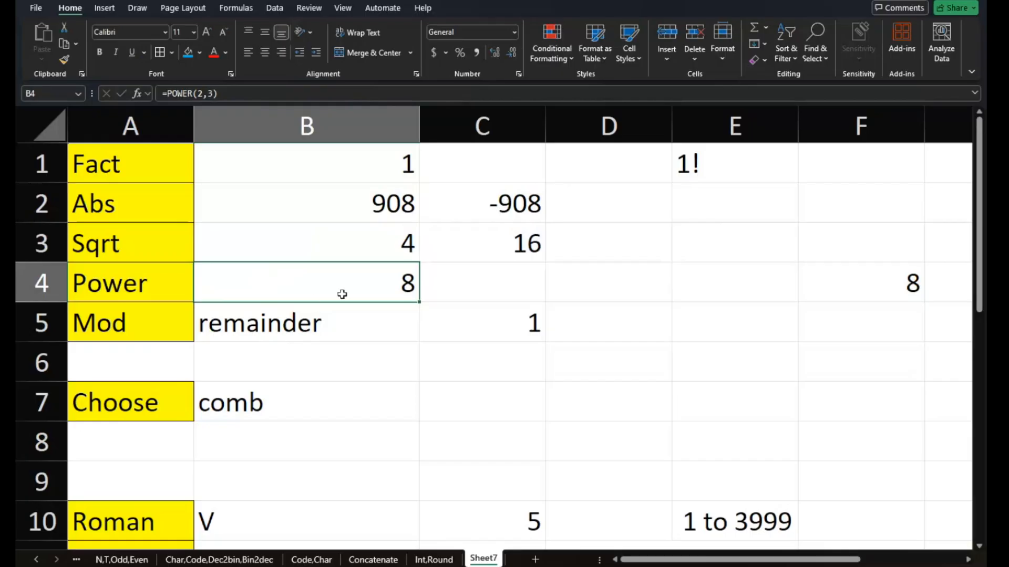
# Clear the Power formula in B4 and enter =POWER(2,2) to square 2
pyautogui.doubleClick(393, 288)
pyautogui.press('BackSpace')
pyautogui.press('BackSpace')
pyautogui.press('BackSpace')
pyautogui.press('BackSpace')
pyautogui.press('BackSpace')
pyautogui.press('BackSpace')
pyautogui.press('BackSpace')
pyautogui.press('BackSpace')
pyautogui.press('BackSpace')
pyautogui.press('BackSpace')
pyautogui.press('BackSpace')
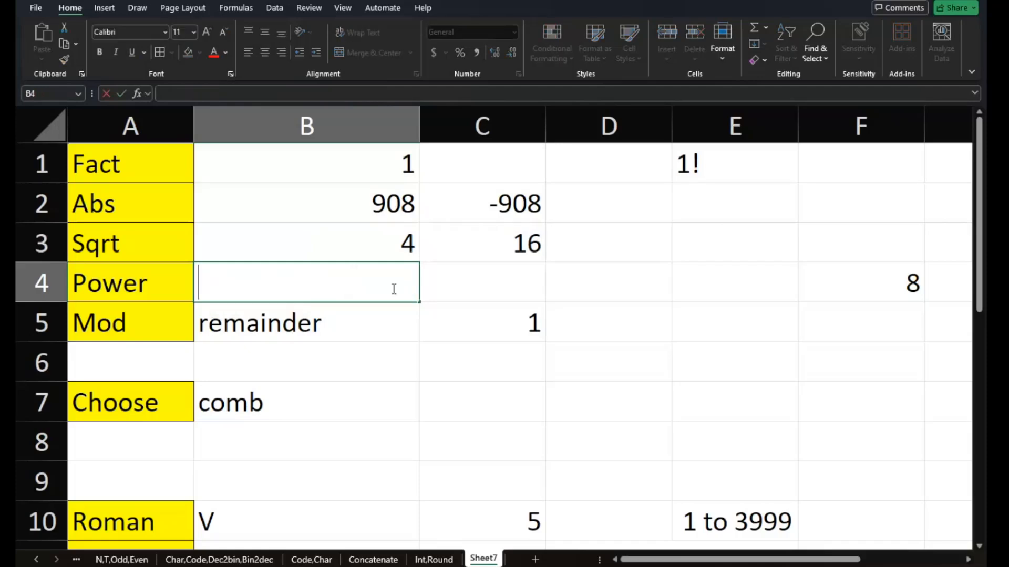
pyautogui.write('=')
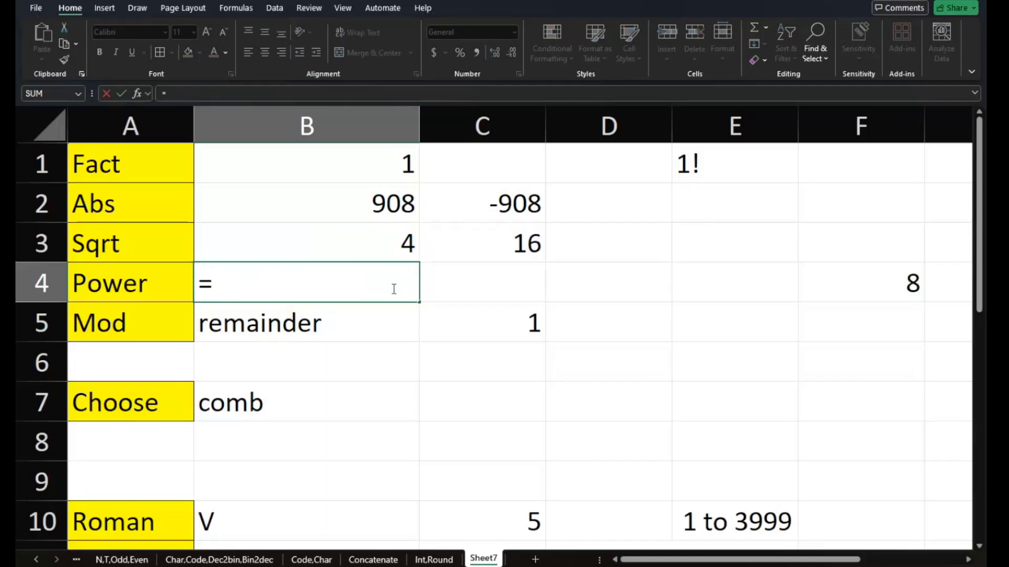
pyautogui.write('powe')
pyautogui.press('BackSpace')
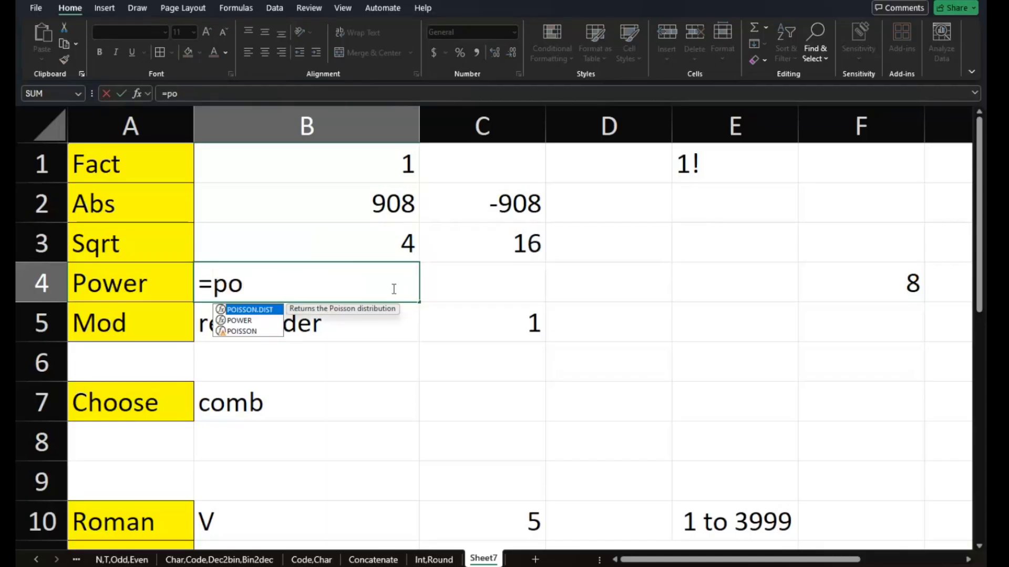
pyautogui.write('wer(')
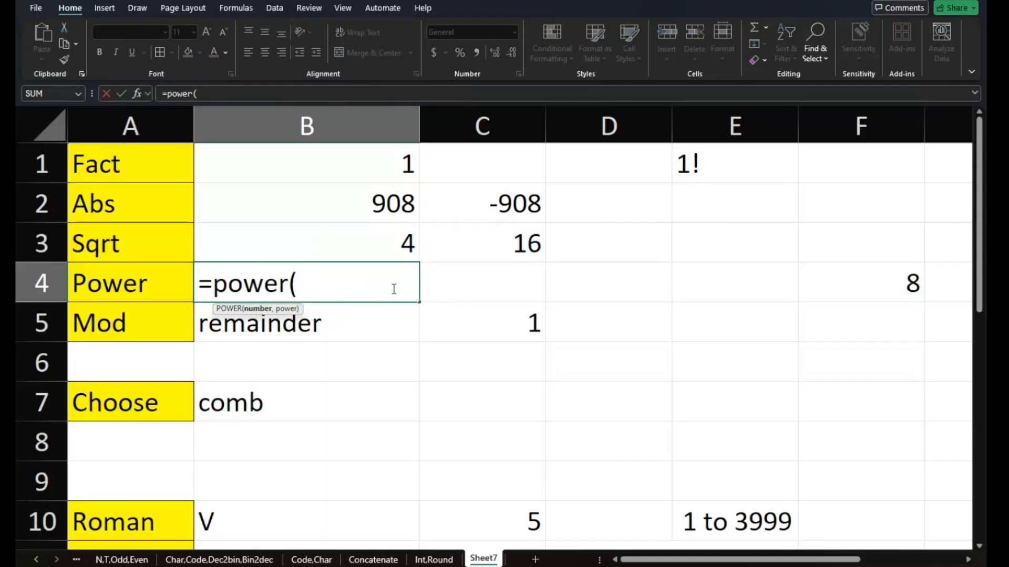
pyautogui.write('2,2')
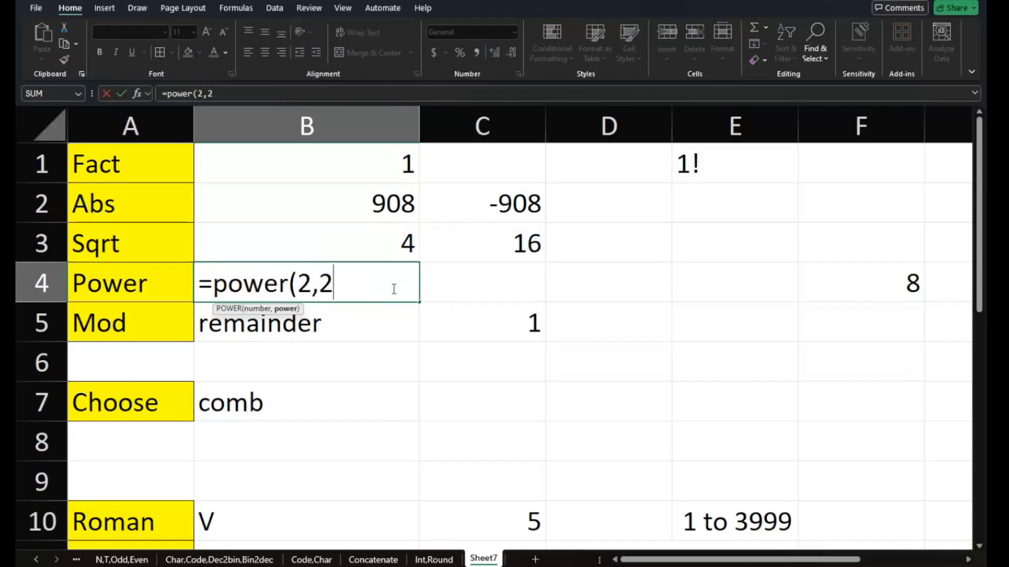
pyautogui.write(')')
pyautogui.press('Return')
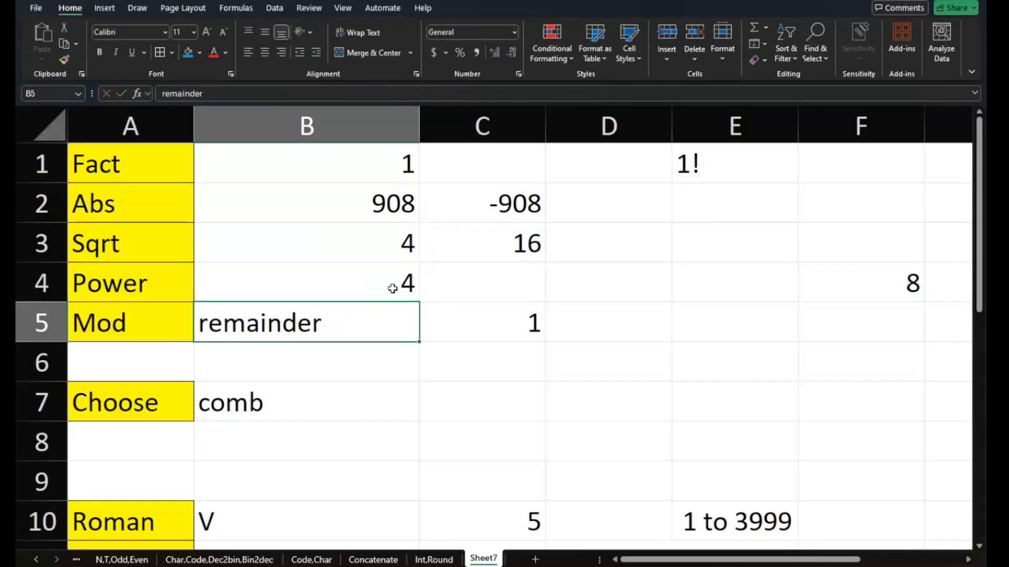
# Change the exponent of the Power formula in B4 so it reads =POWER(2,3)
pyautogui.click(392, 288)
pyautogui.doubleClick(394, 286)
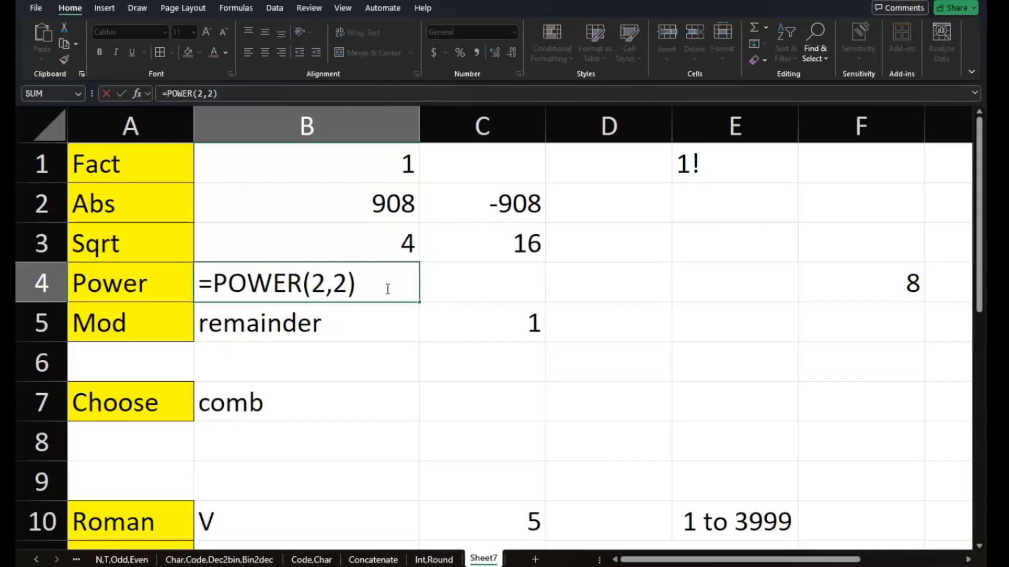
pyautogui.click(344, 274)
pyautogui.press('BackSpace')
pyautogui.write('3')
pyautogui.press('Return')
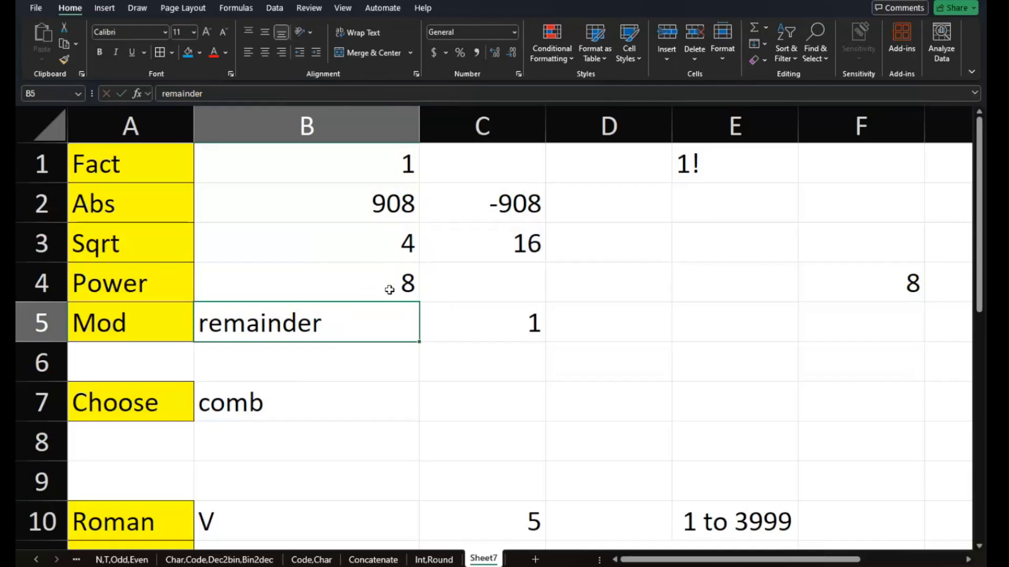
# Replace the Mod formula in C5 with =MOD(F4,3) to get the remainder of F4 divided by 3
pyautogui.click(158, 328)
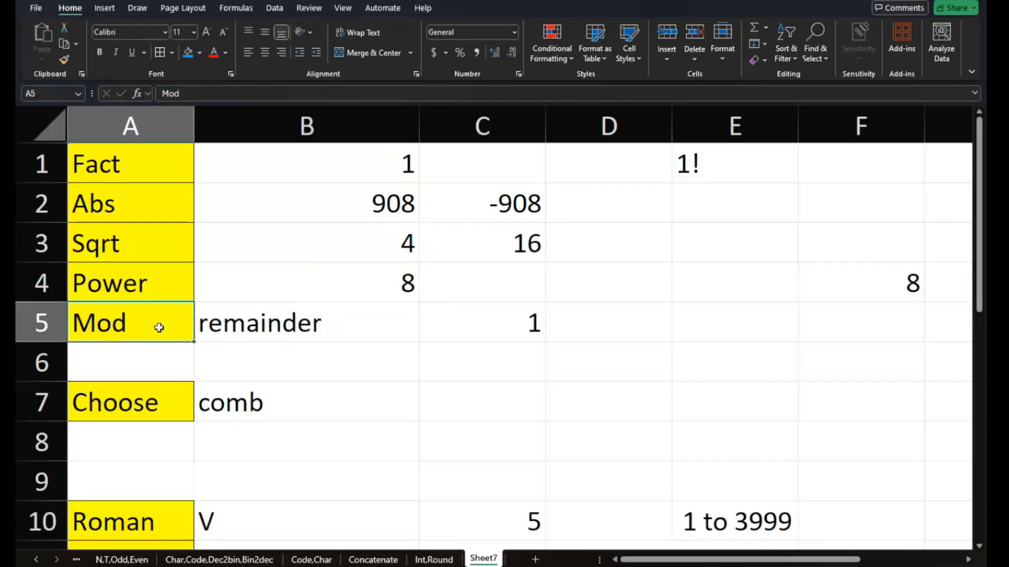
pyautogui.click(229, 330)
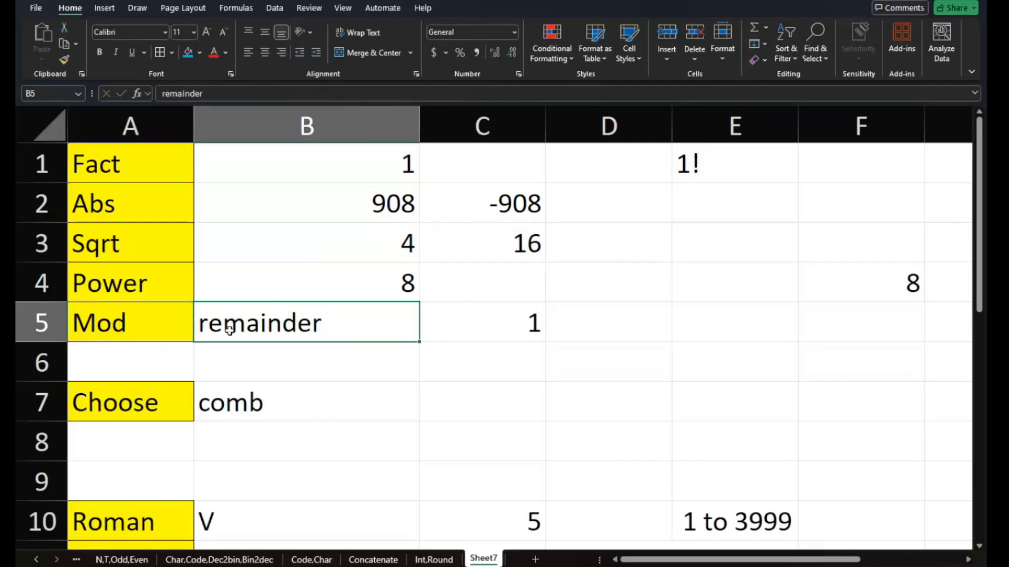
pyautogui.click(450, 328)
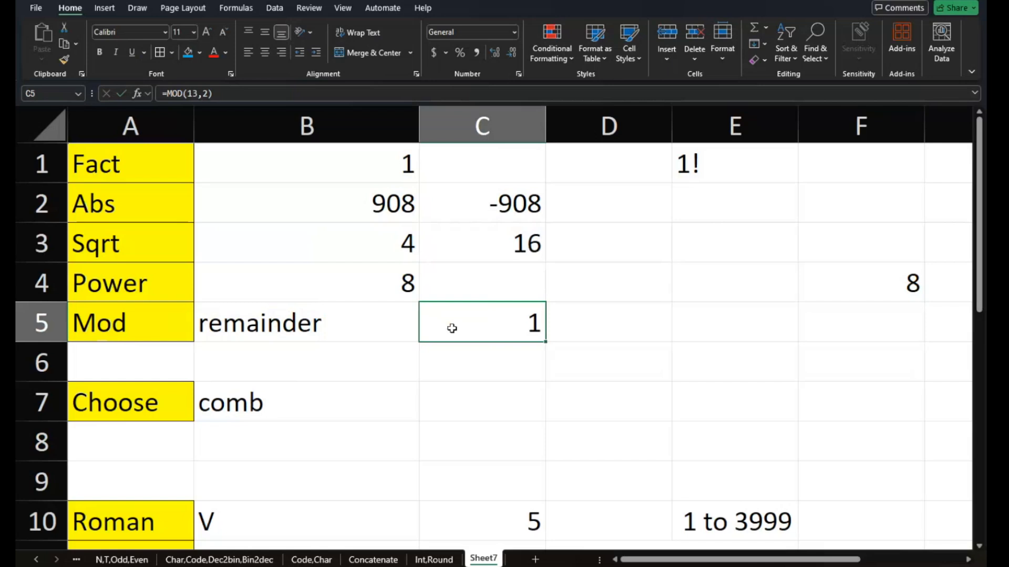
pyautogui.write('=mod')
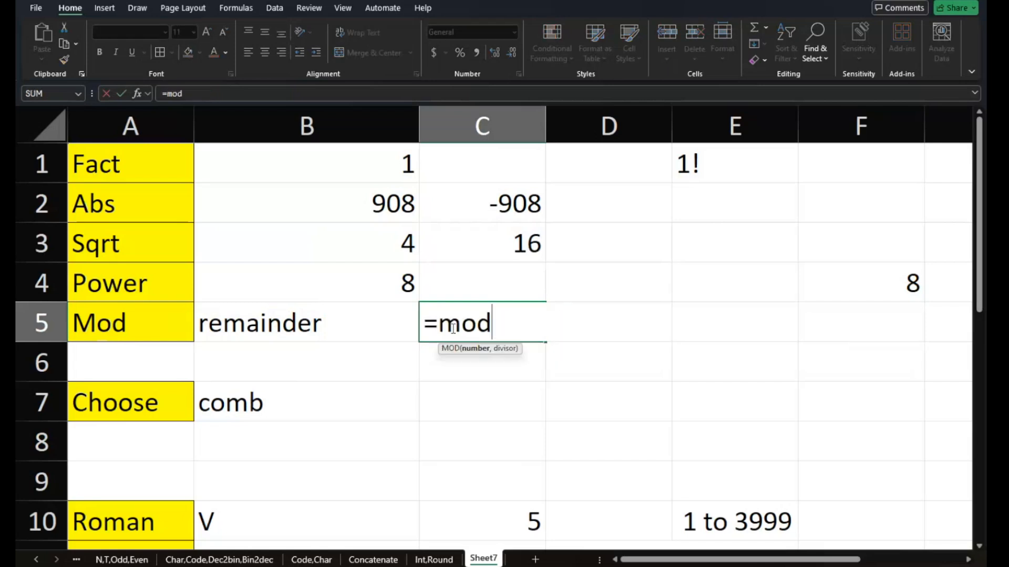
pyautogui.write('(')
pyautogui.click(913, 283)
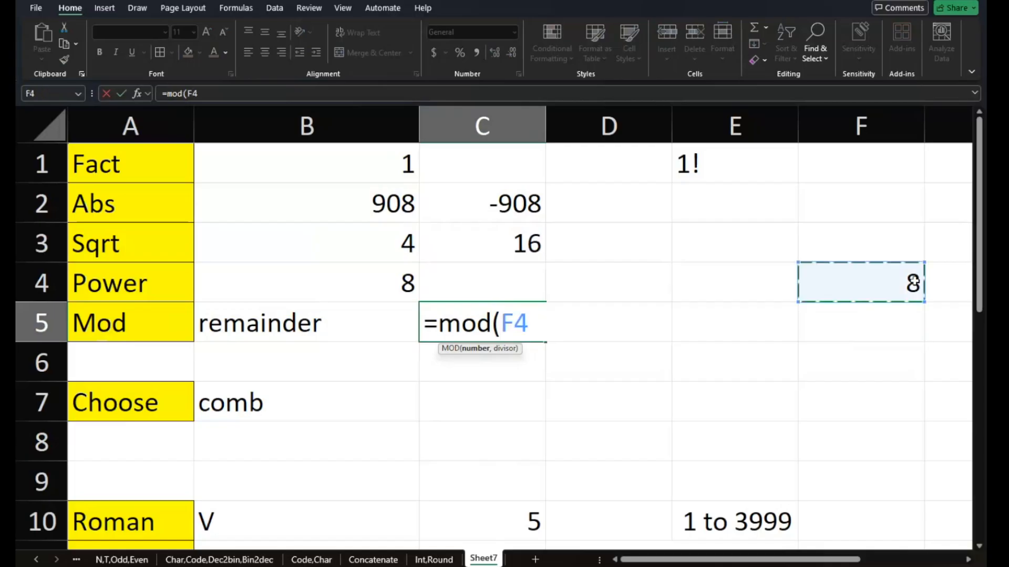
pyautogui.write(',3')
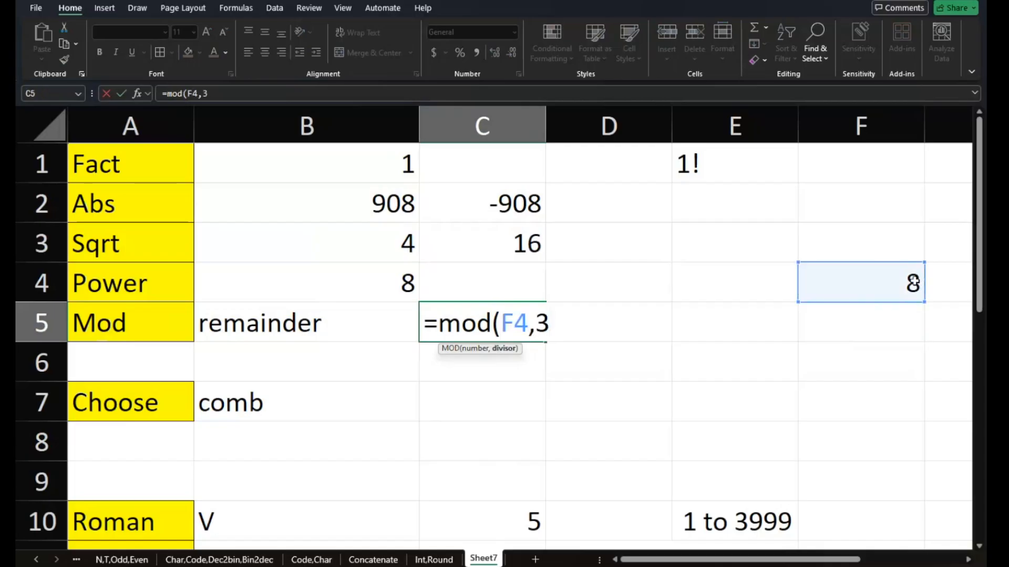
pyautogui.write(')')
pyautogui.press('Return')
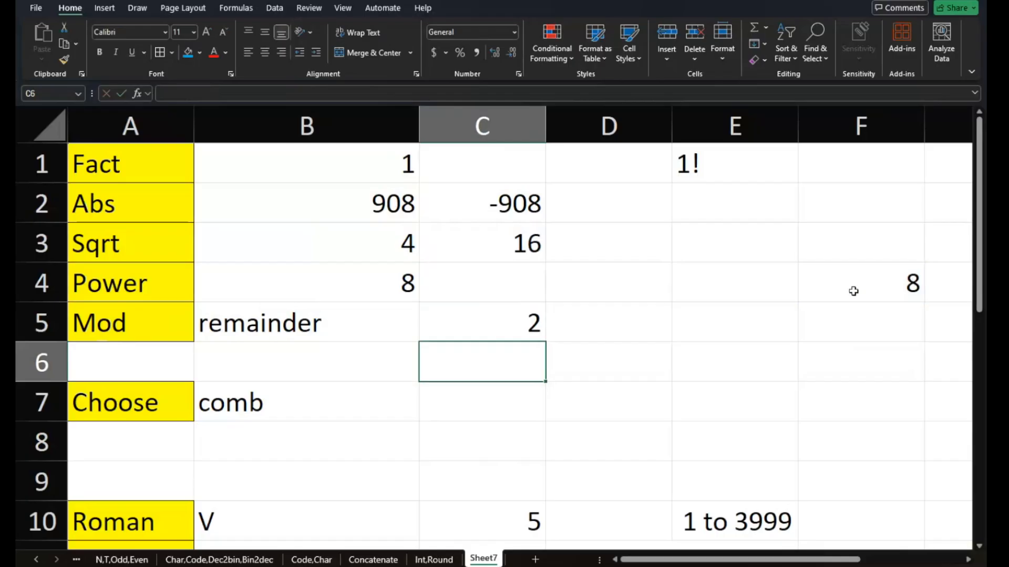
# Clear all the arguments inside the parentheses of the CHOOSE formula in B7
pyautogui.scroll(-1, 661, 373)
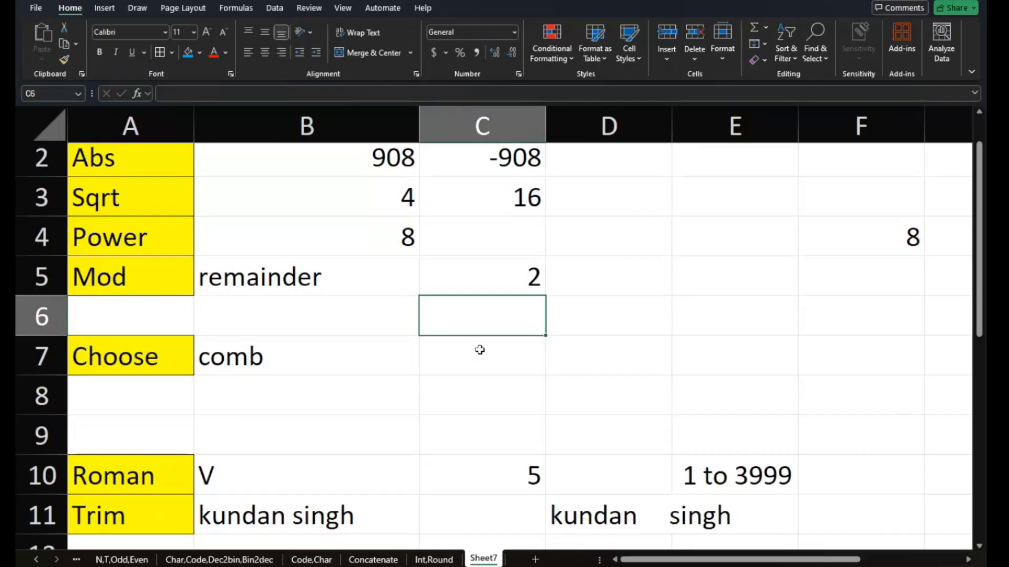
pyautogui.click(404, 356)
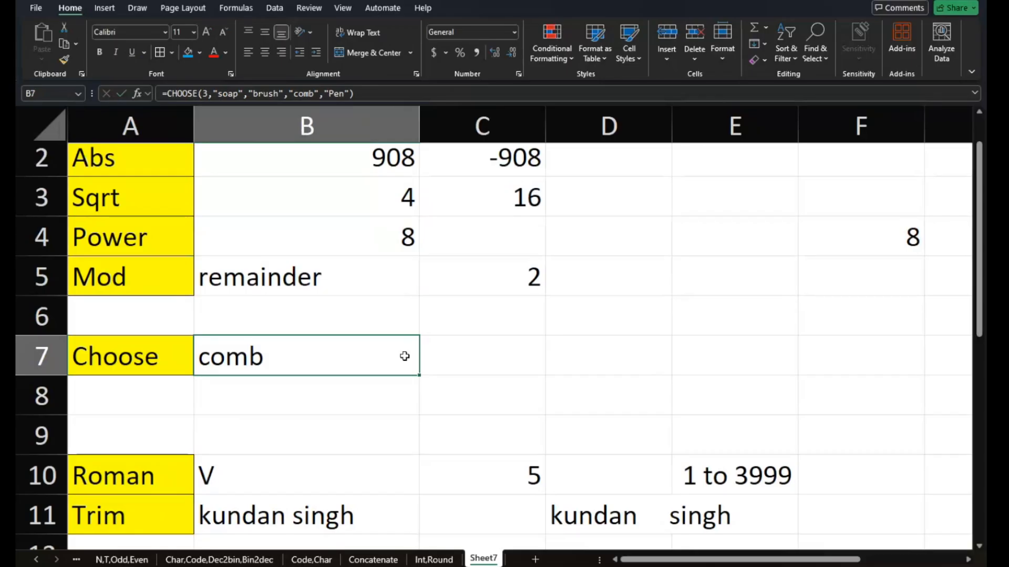
pyautogui.doubleClick(404, 356)
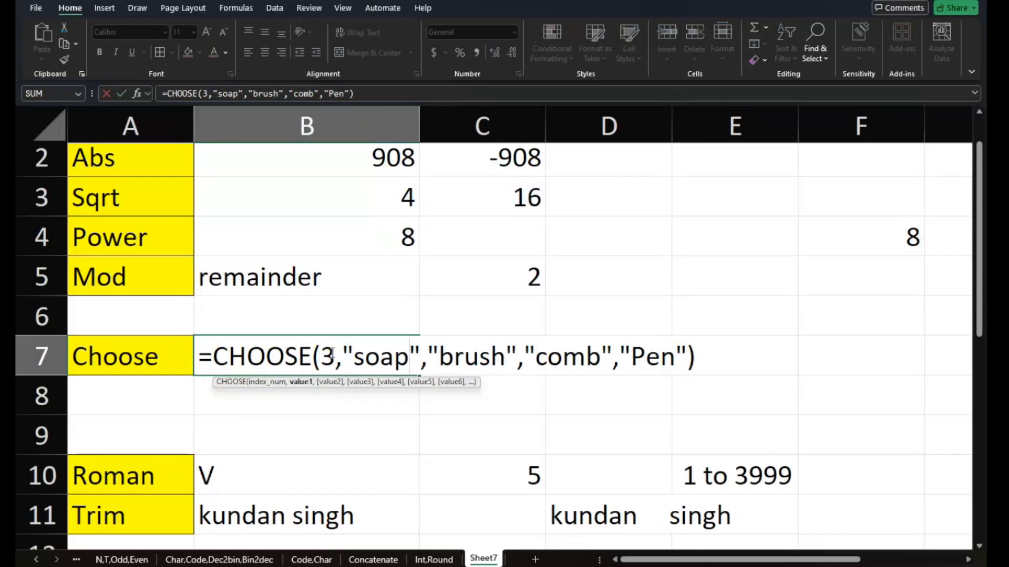
pyautogui.moveTo(323, 358); pyautogui.dragTo(686, 361)
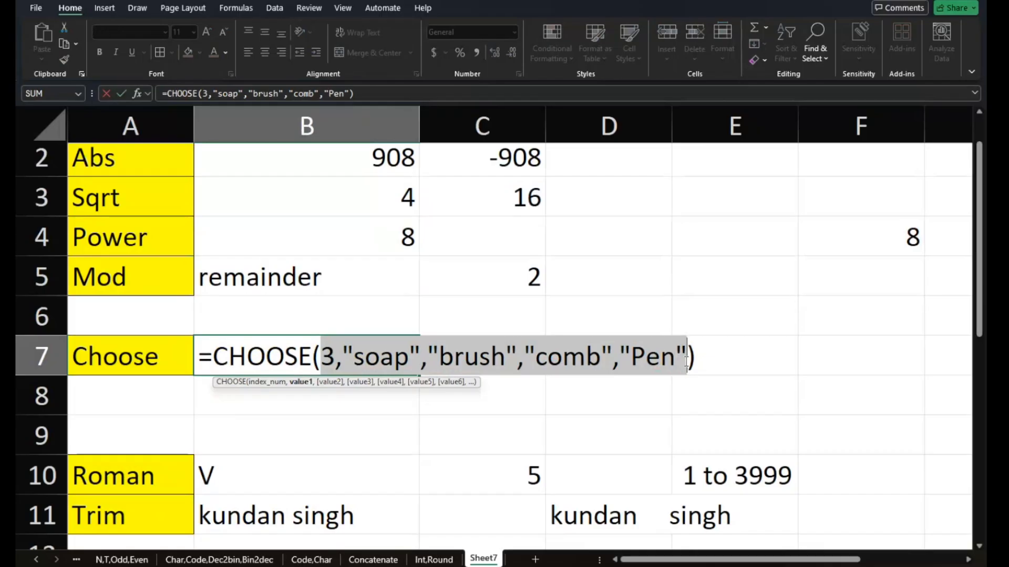
pyautogui.press('BackSpace')
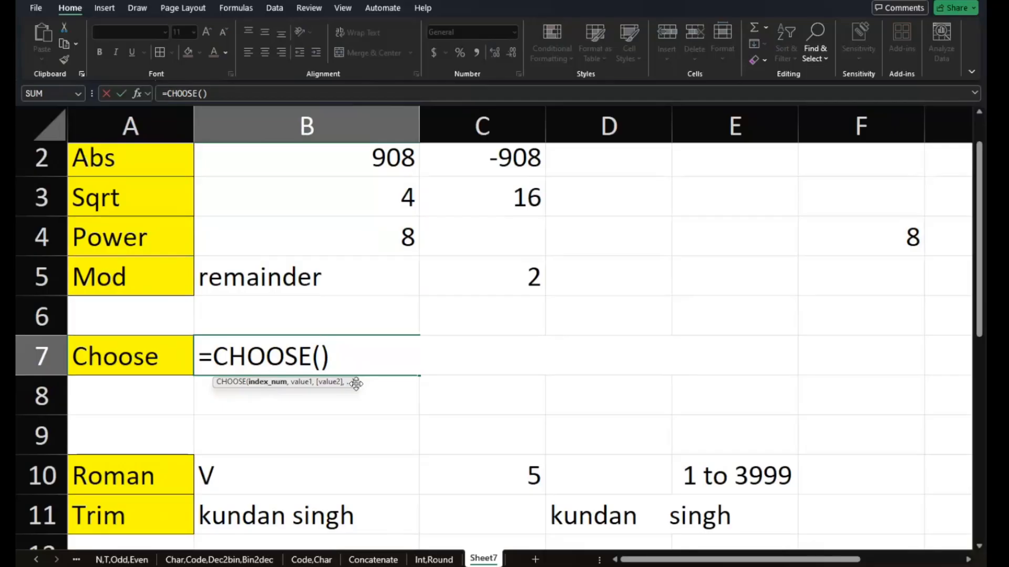
# Complete the B7 formula as =CHOOSE(2,"Tea","Onion","Potato","Watch")
pyautogui.write('2,')
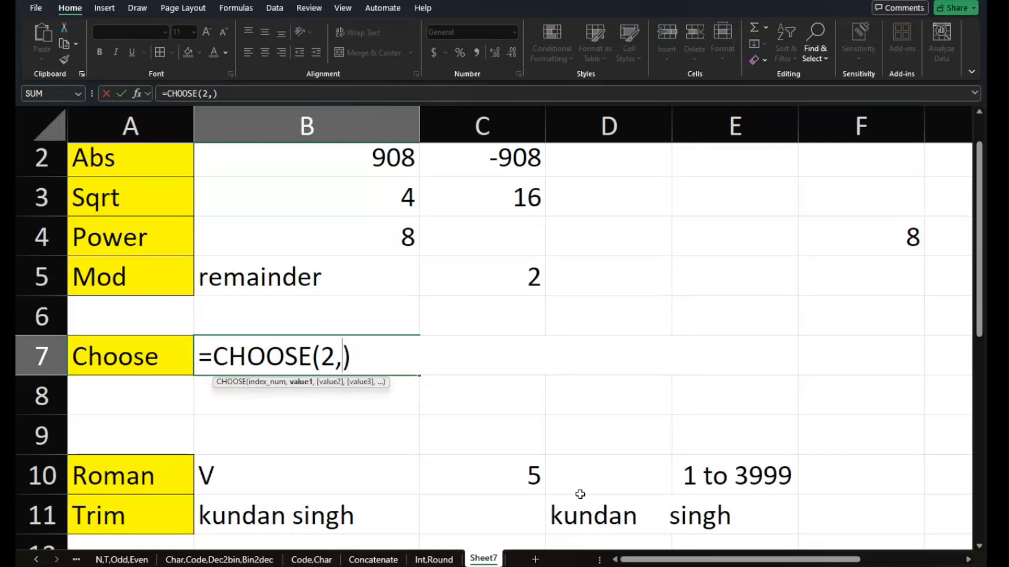
pyautogui.write('"T')
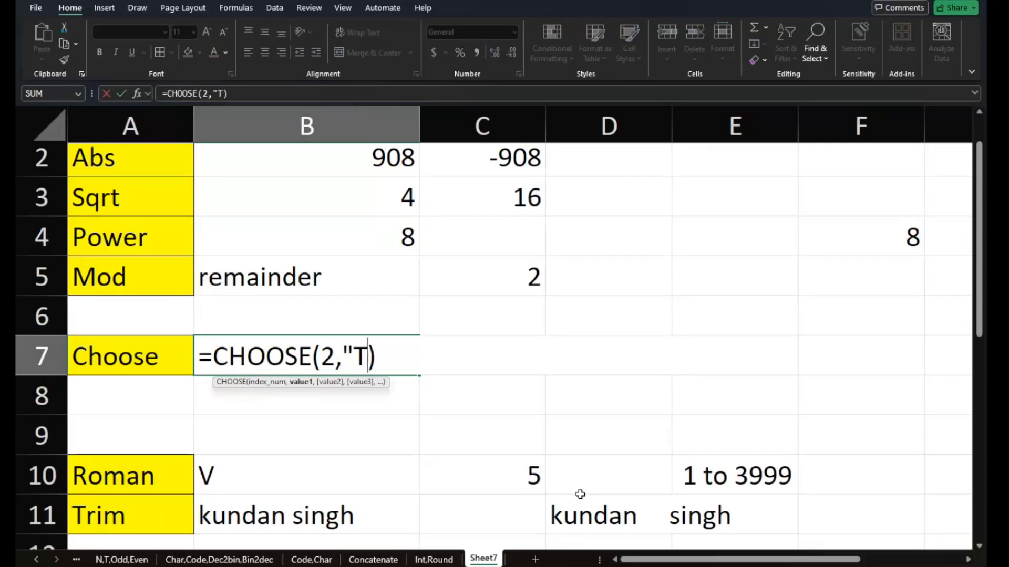
pyautogui.write('ea",')
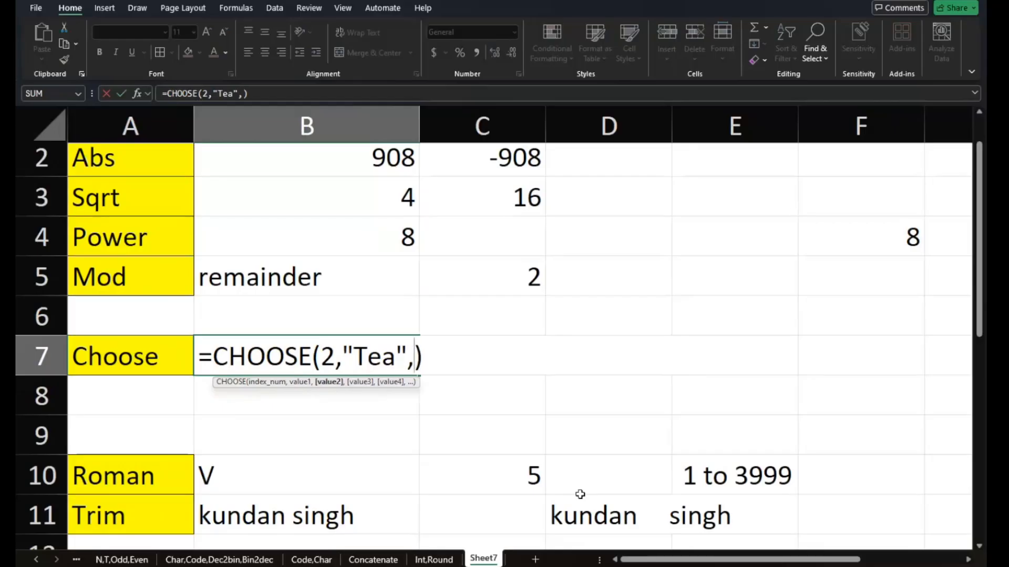
pyautogui.write('"Oninon')
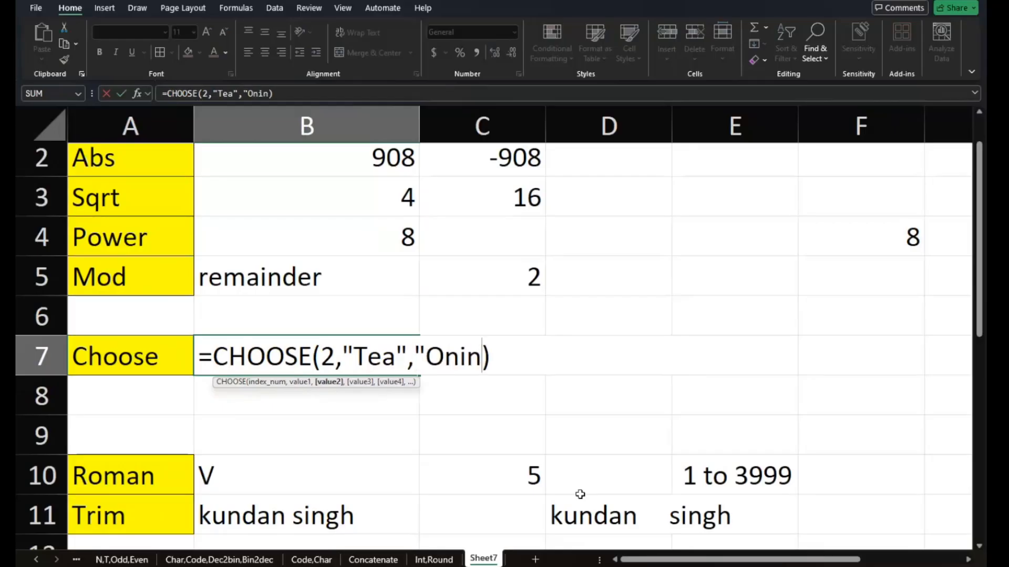
pyautogui.press('BackSpace')
pyautogui.press('BackSpace')
pyautogui.press('BackSpace')
pyautogui.write('on"')
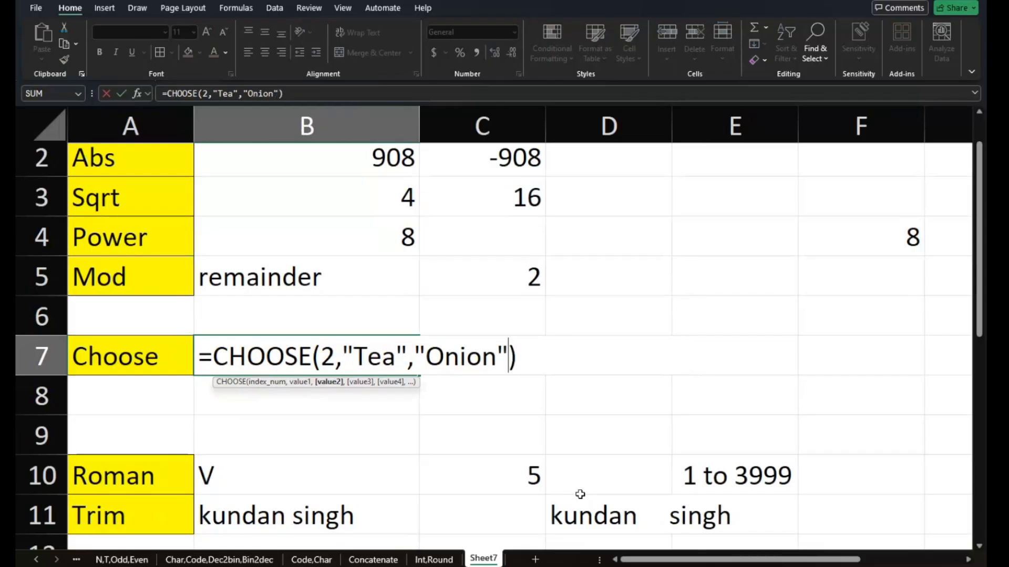
pyautogui.write(',')
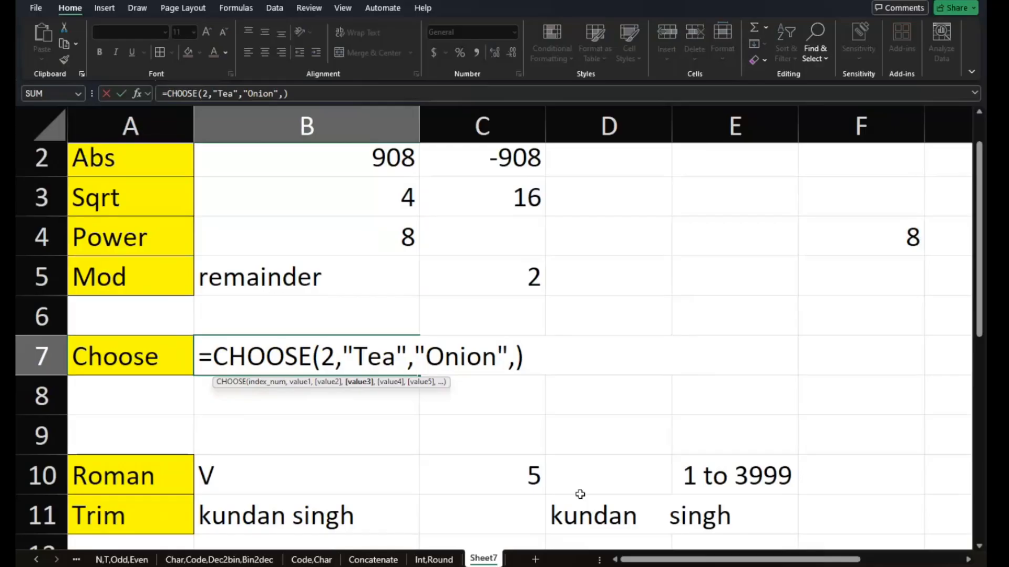
pyautogui.write('"Potato",')
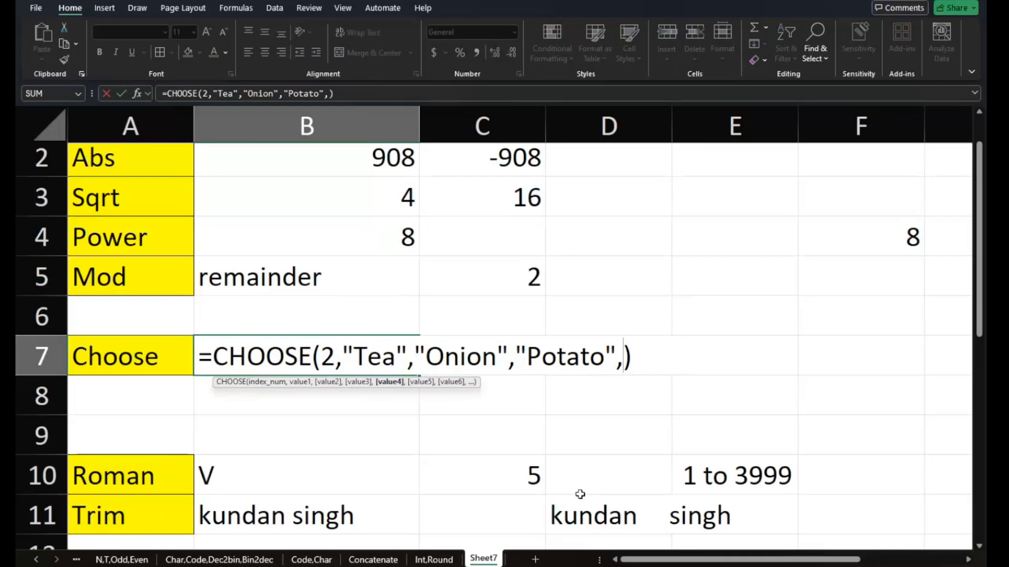
pyautogui.write('"Wat')
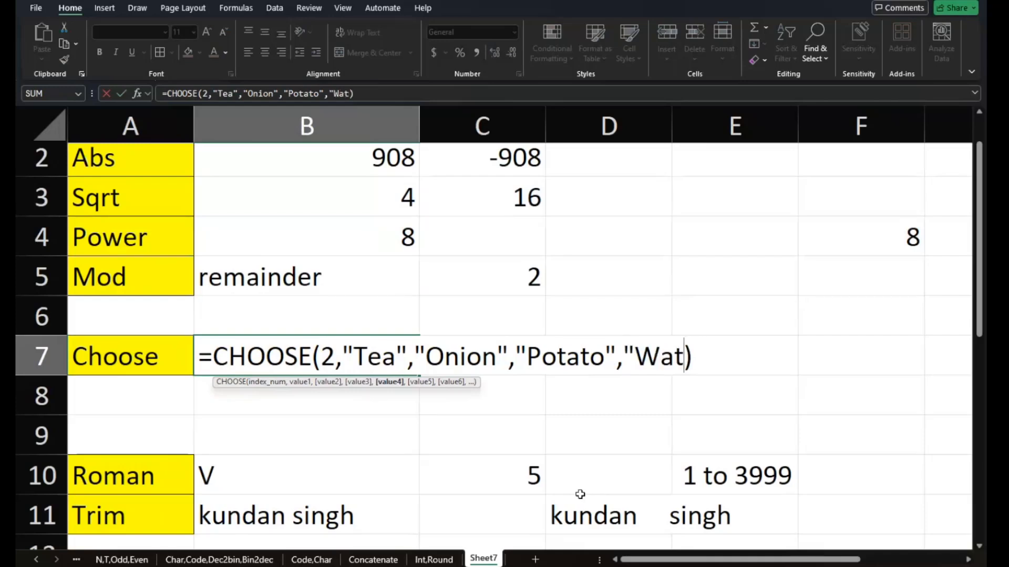
pyautogui.write('ch"')
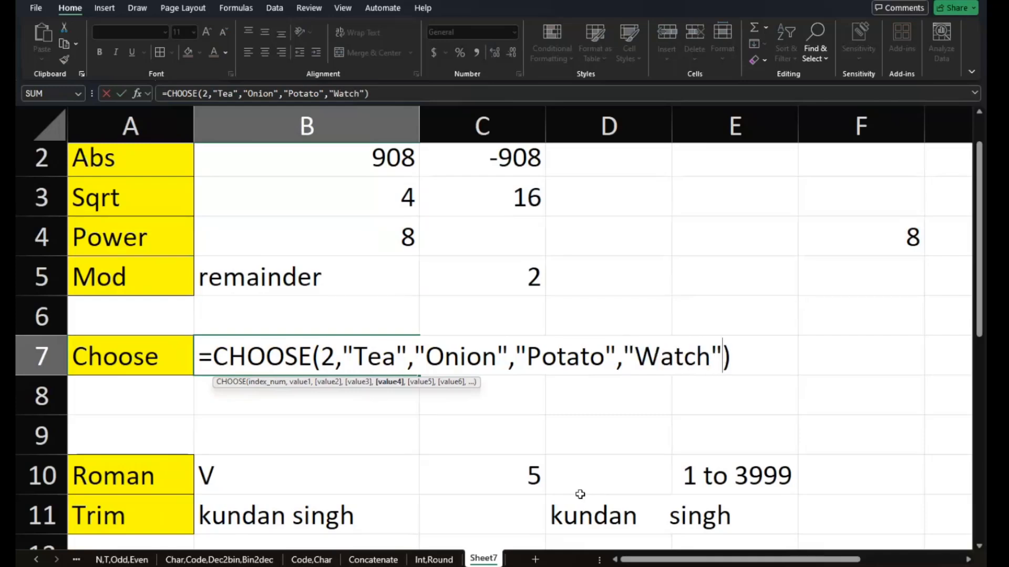
pyautogui.press('Return')
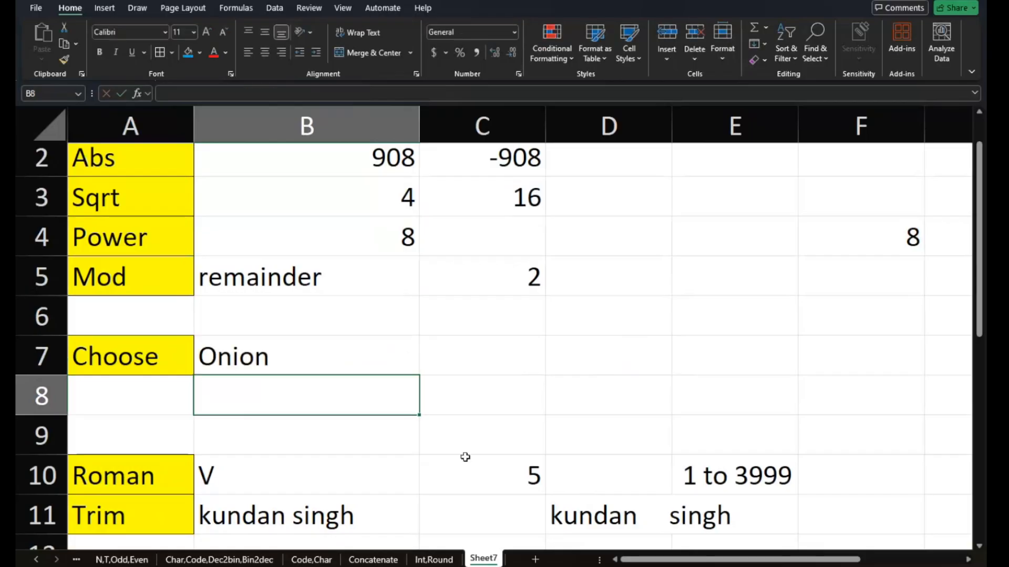
# Insert "Pea" as a new value between "Tea" and "Onion" in the CHOOSE formula in B7
pyautogui.click(349, 354)
pyautogui.doubleClick(352, 357)
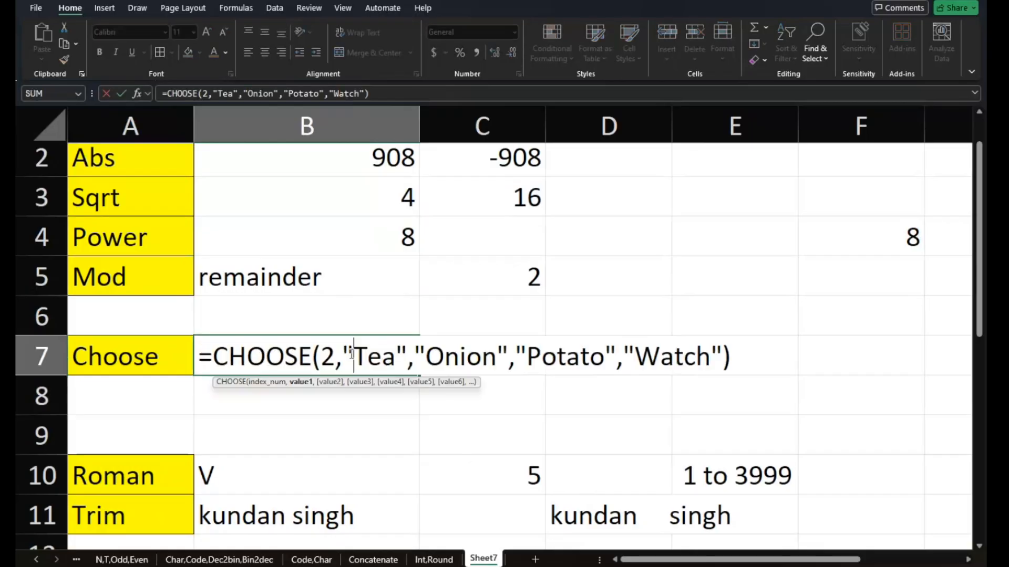
pyautogui.click(414, 361)
pyautogui.write('"Pea')
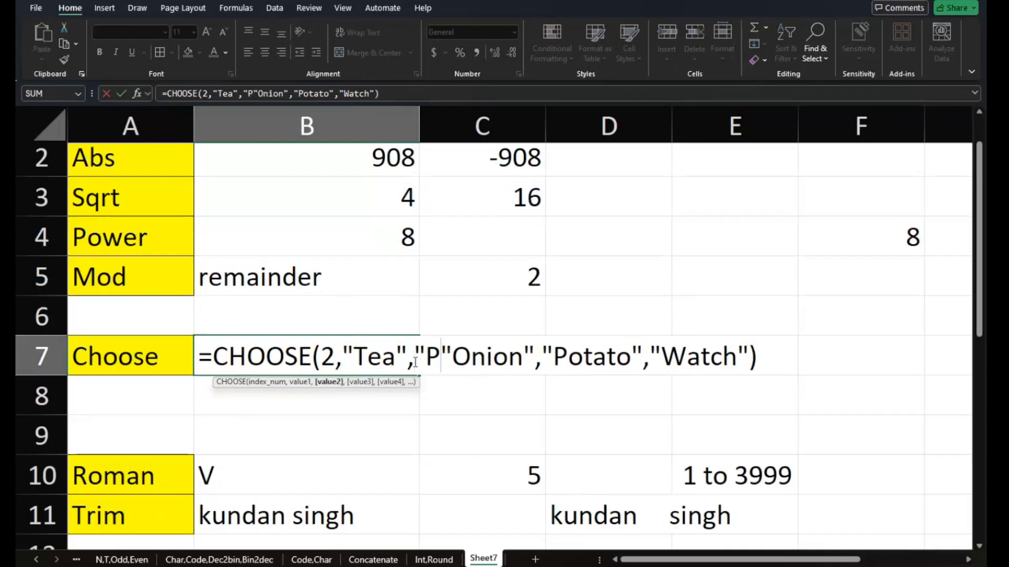
pyautogui.write('"')
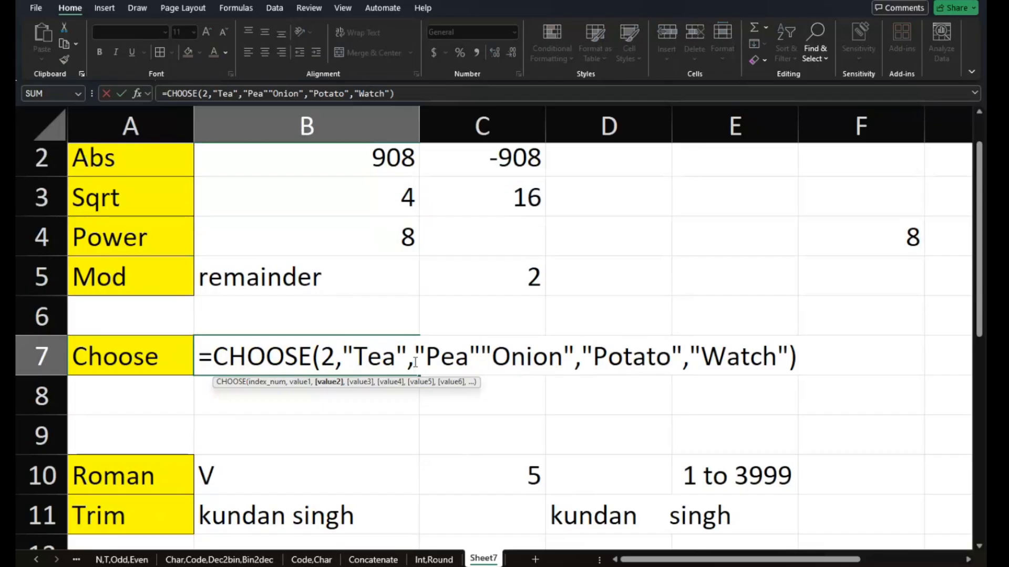
pyautogui.write(',')
pyautogui.press('Return')
# Set the index number of the CHOOSE formula in B7 to 4
pyautogui.doubleClick(414, 362)
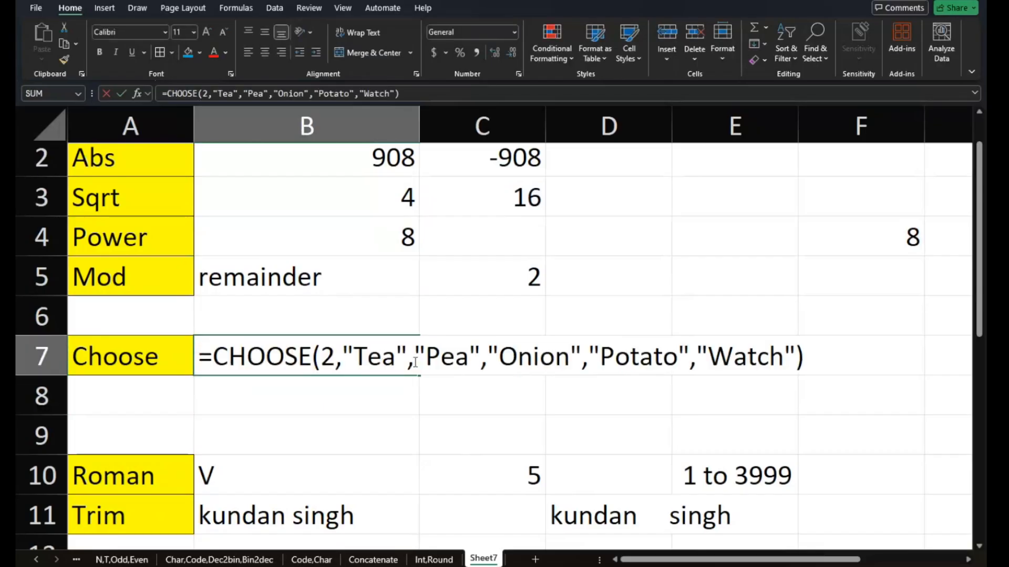
pyautogui.click(332, 357)
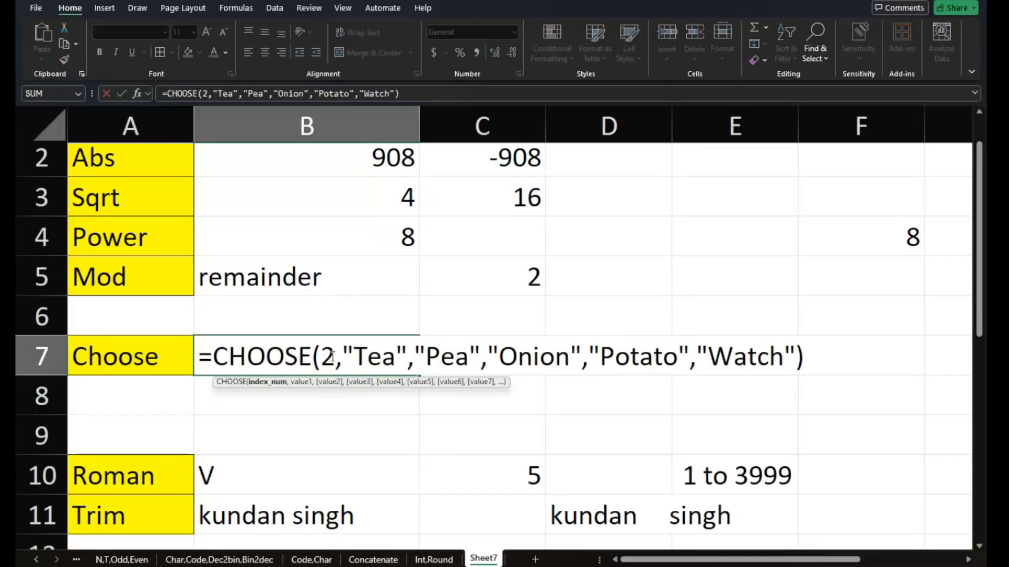
pyautogui.press('BackSpace')
pyautogui.write('4')
pyautogui.press('Return')
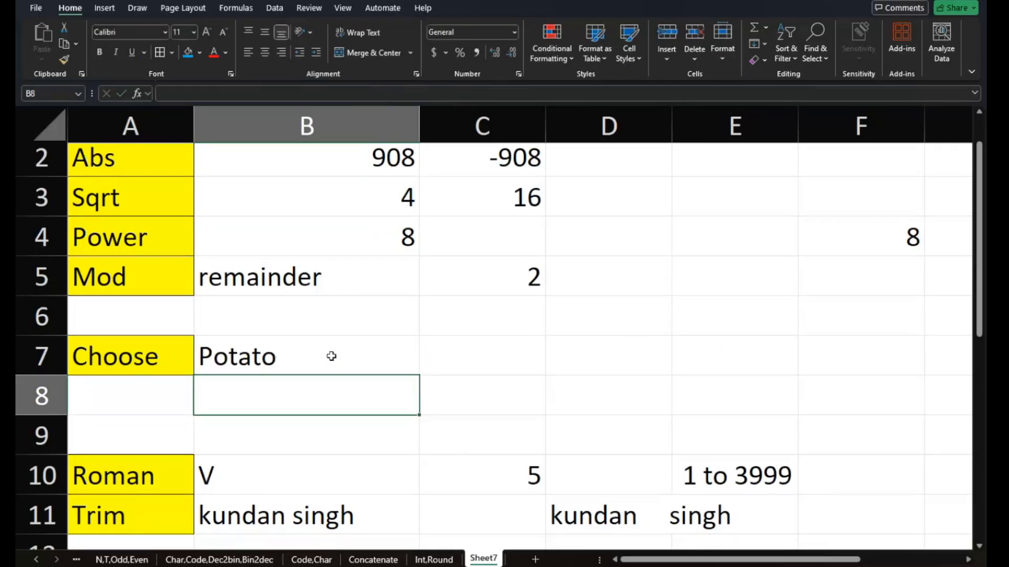
# Re-enter the Roman numeral formula in B10 as =ROMAN(C10)
pyautogui.click(265, 469)
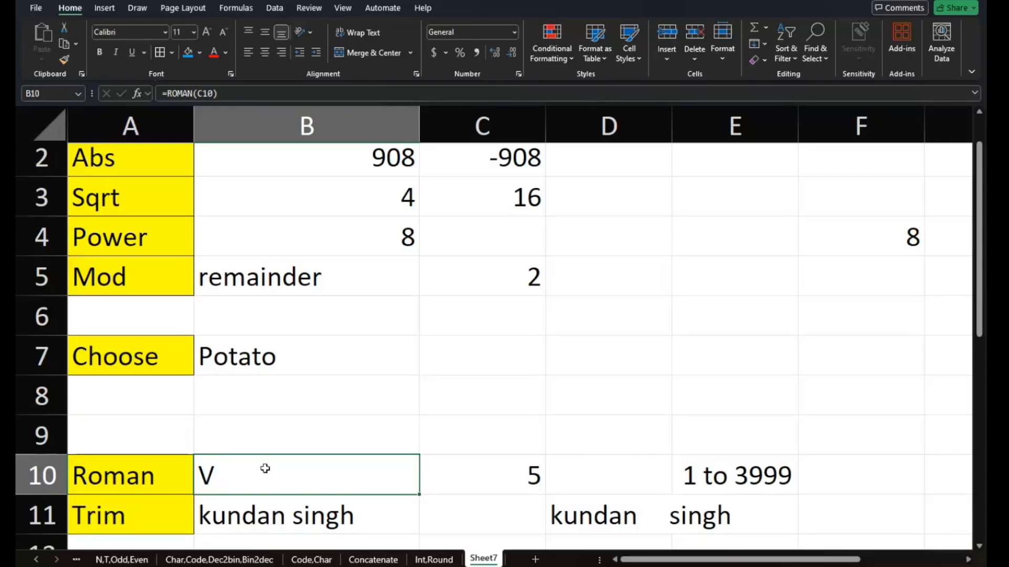
pyautogui.click(148, 477)
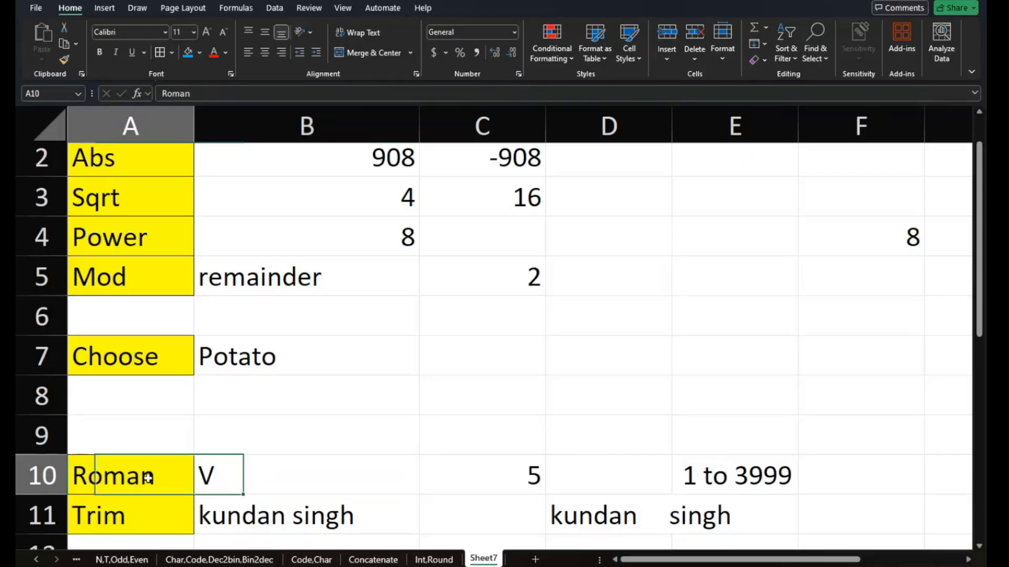
pyautogui.click(210, 478)
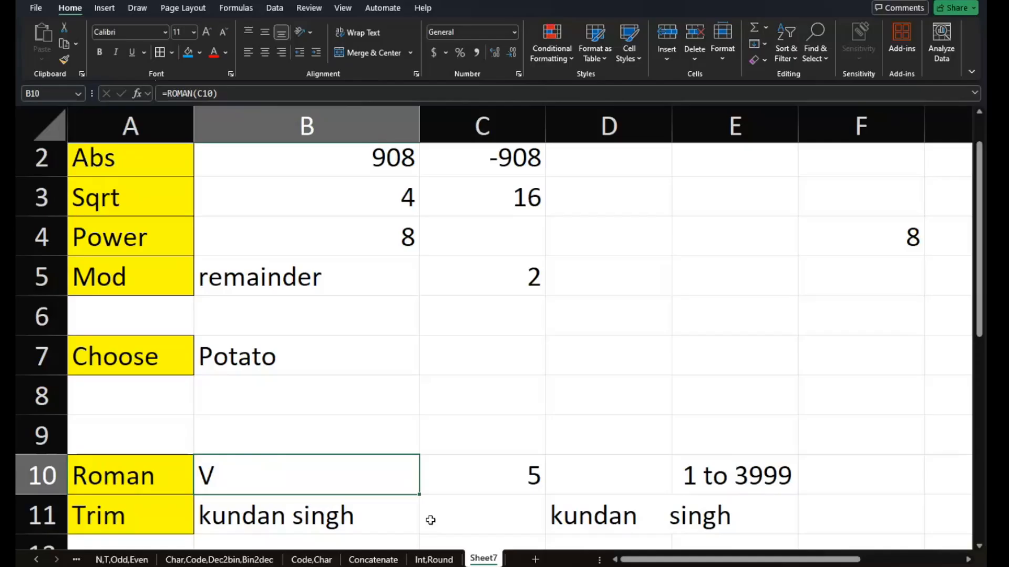
pyautogui.write('=roman')
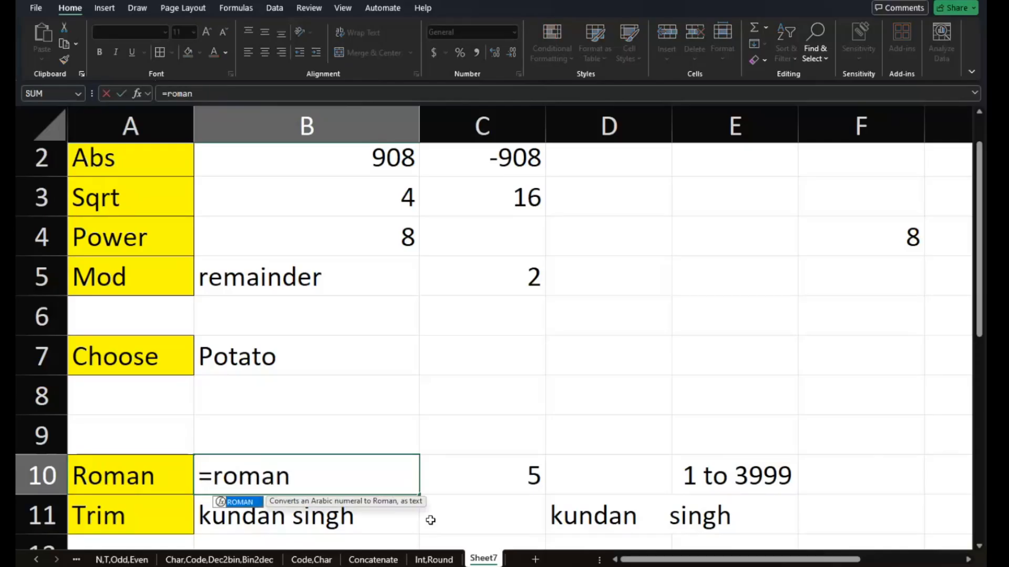
pyautogui.write('(')
pyautogui.click(513, 479)
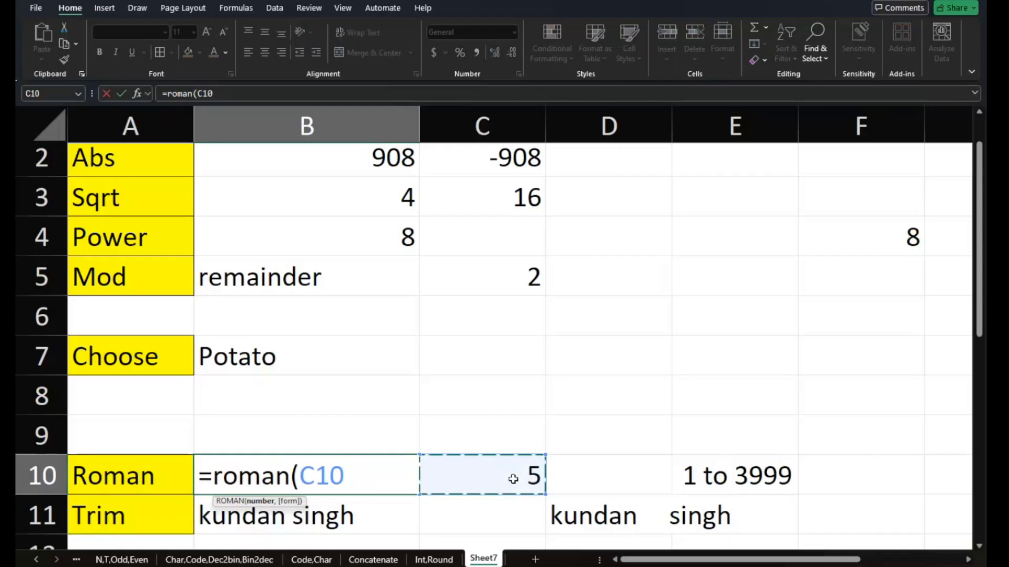
pyautogui.write(')')
pyautogui.press('Return')
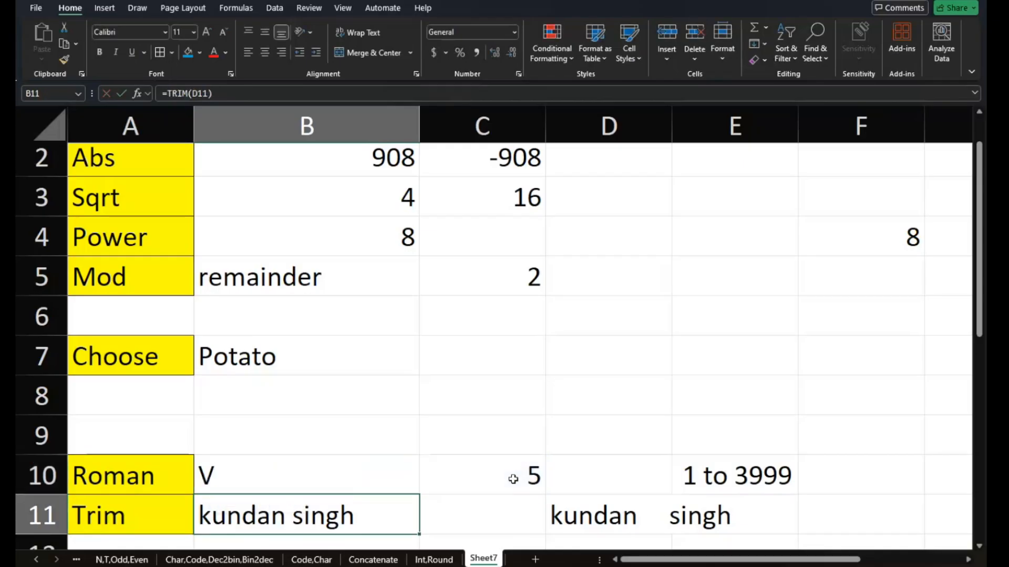
# Test the ROMAN formula by entering 10 and 20 in turn in C10
pyautogui.click(513, 479)
pyautogui.write('10')
pyautogui.press('Return')
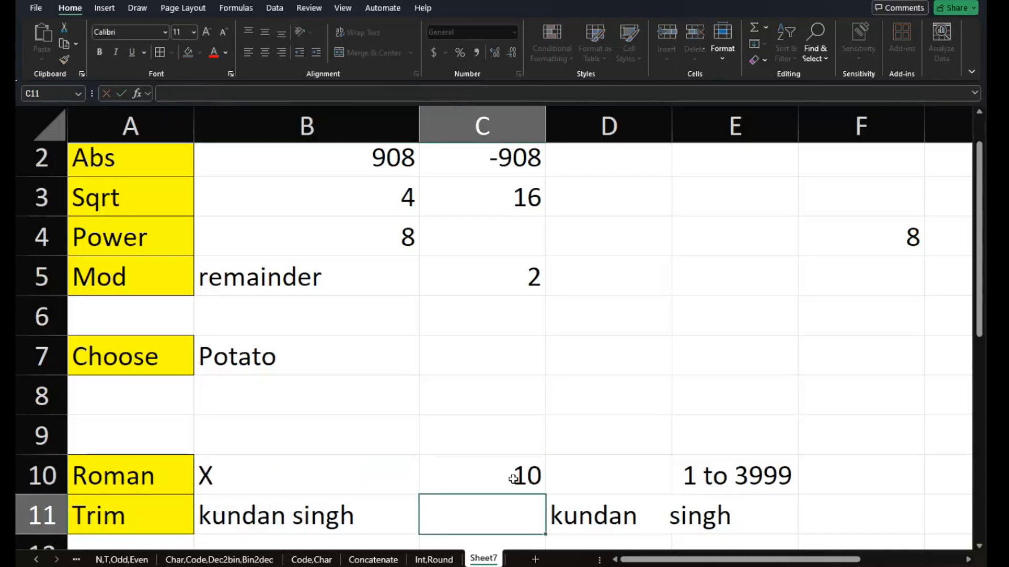
pyautogui.click(513, 479)
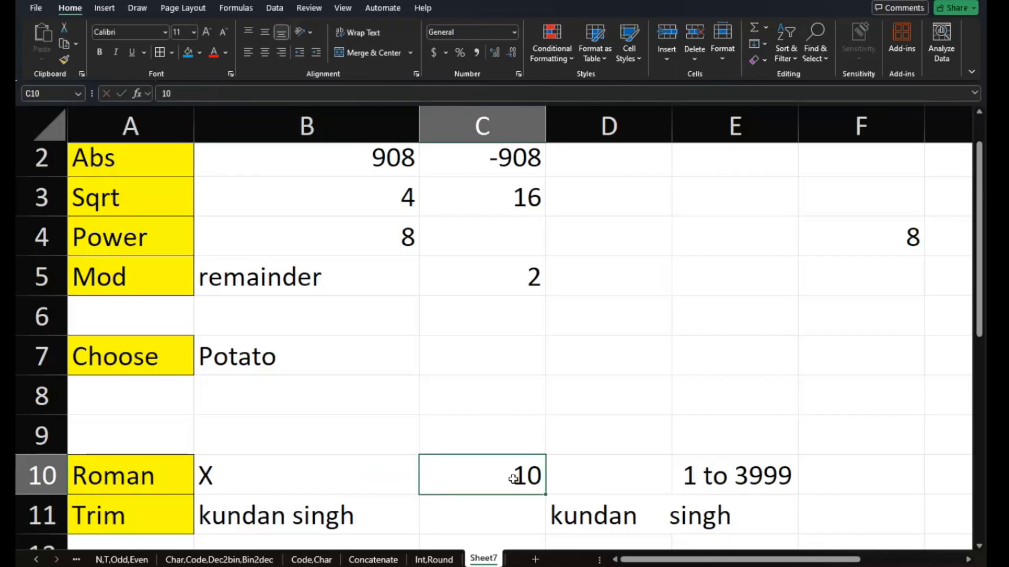
pyautogui.write('20')
pyautogui.press('Return')
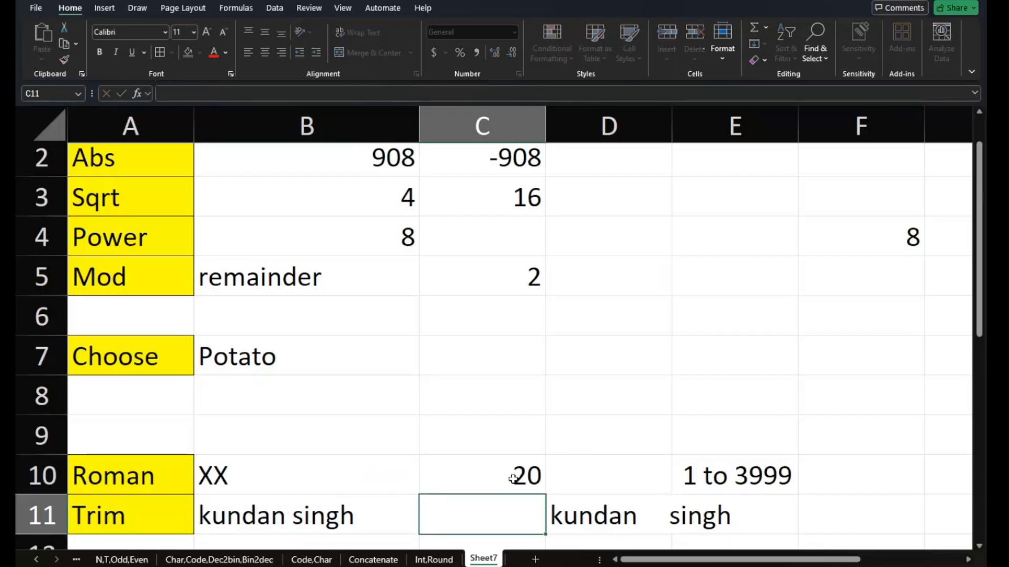
# Try the numbers 30 and 34 in turn in C10 as input for the ROMAN formula
pyautogui.click(513, 479)
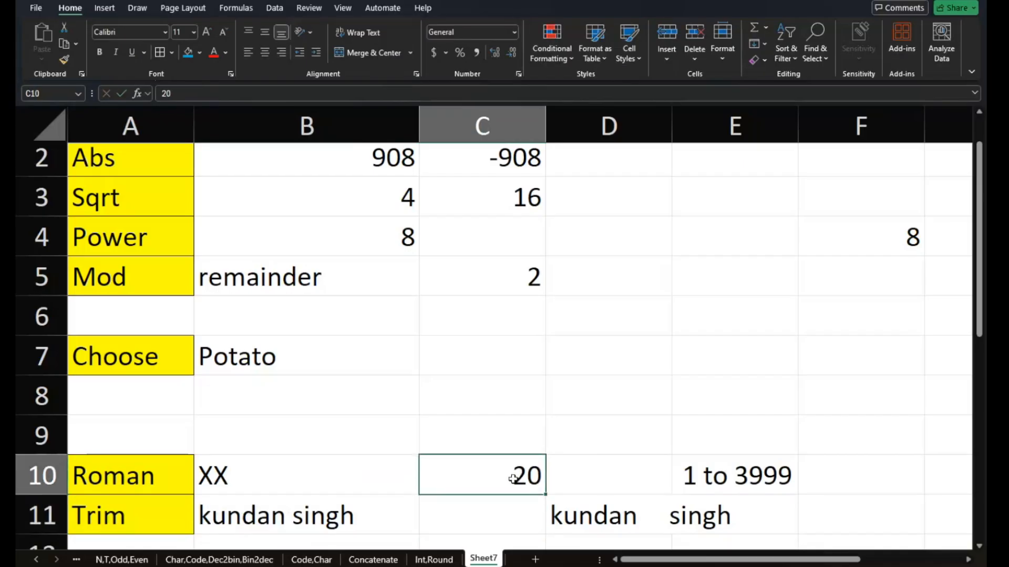
pyautogui.doubleClick(514, 479)
pyautogui.press('BackSpace')
pyautogui.press('BackSpace')
pyautogui.write('30')
pyautogui.press('Return')
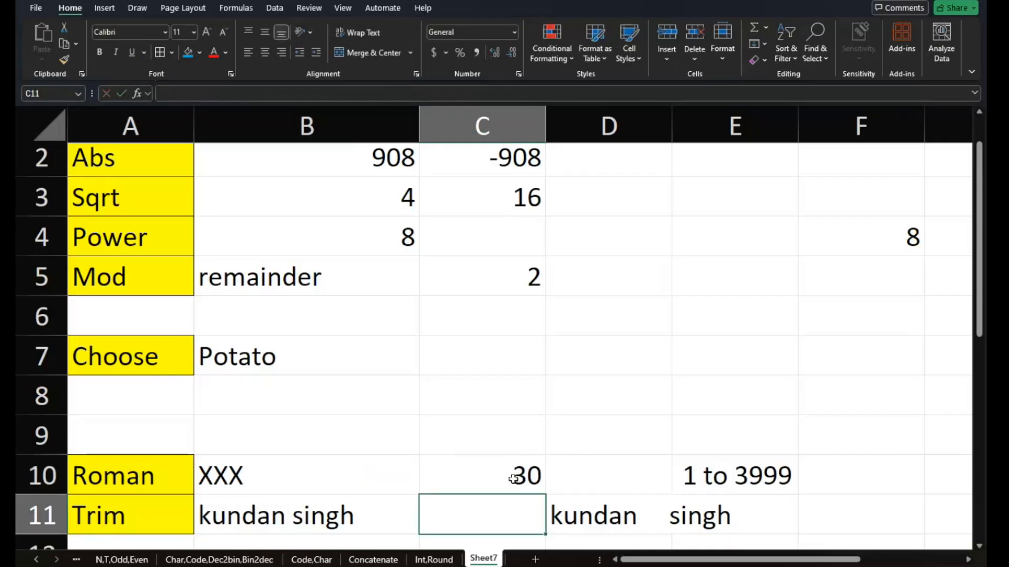
pyautogui.click(513, 479)
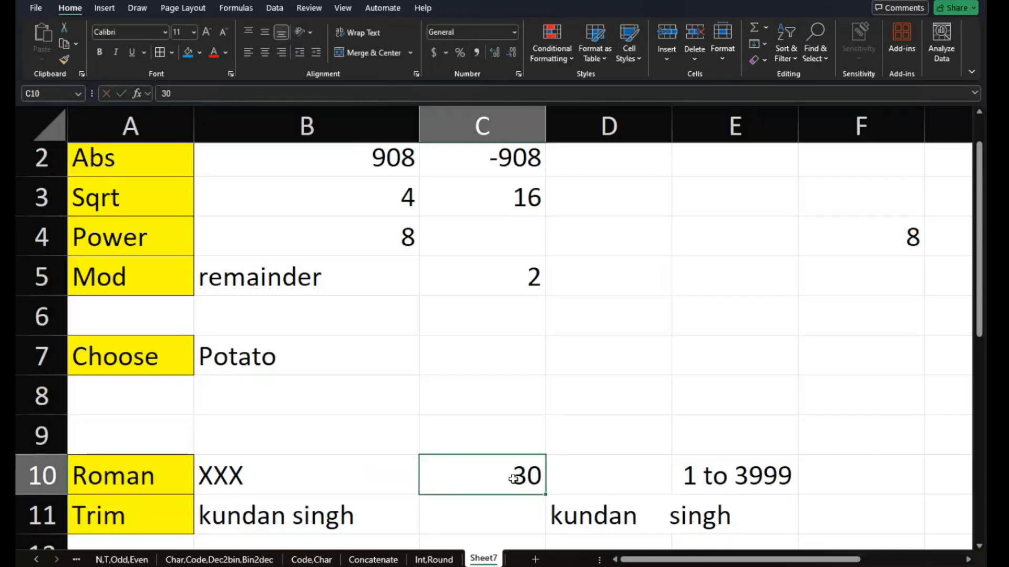
pyautogui.write('34')
pyautogui.press('Return')
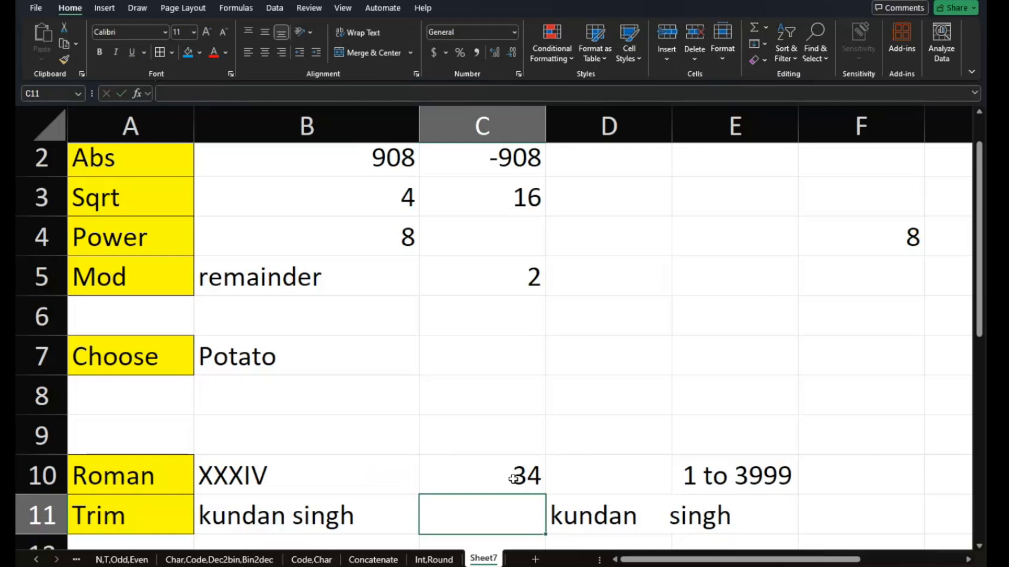
# Set C10 to 4000 to test the ROMAN formula beyond its upper limit
pyautogui.click(335, 472)
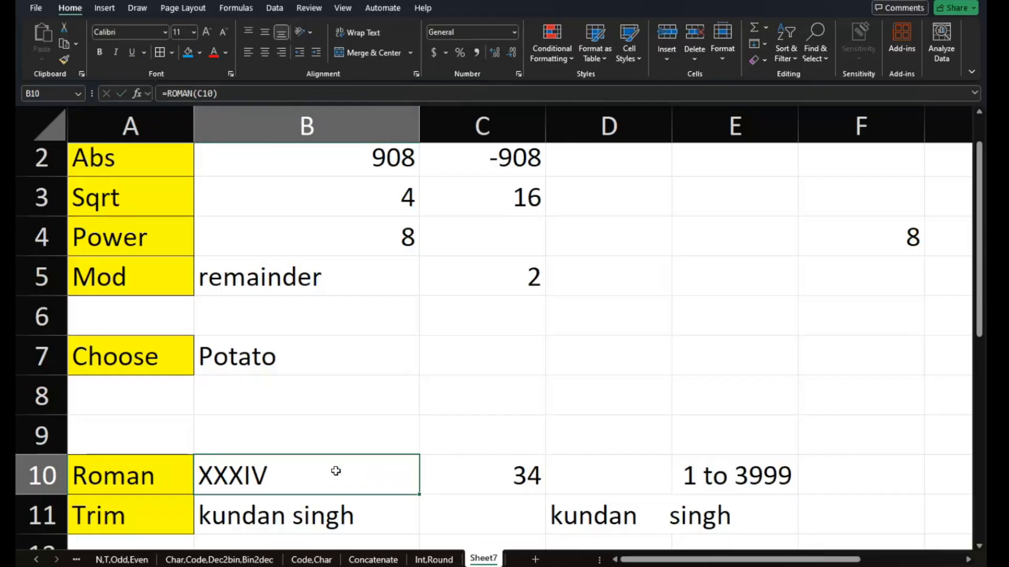
pyautogui.click(466, 475)
pyautogui.doubleClick(468, 478)
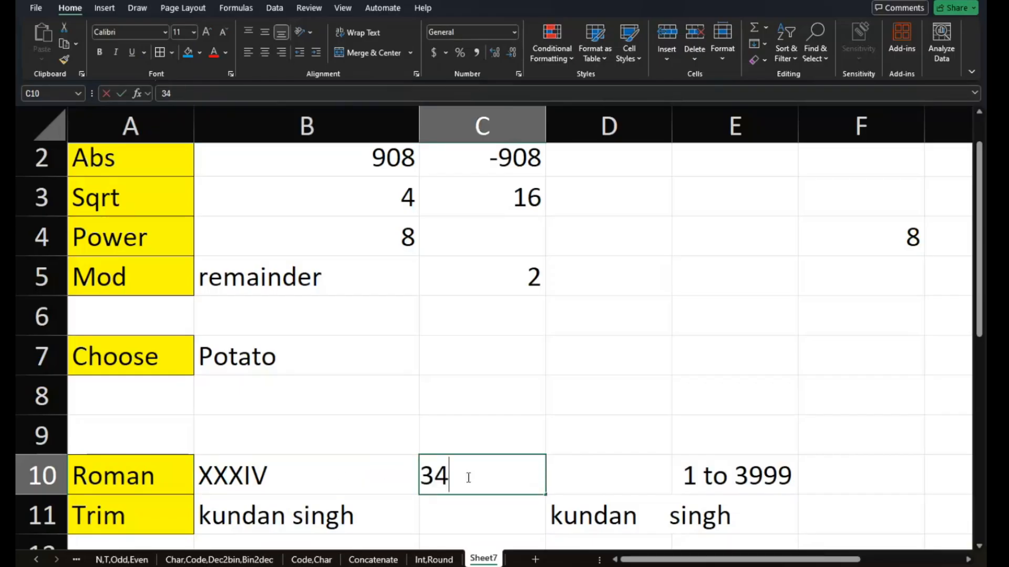
pyautogui.press('BackSpace')
pyautogui.press('BackSpace')
pyautogui.write('4000')
pyautogui.press('Return')
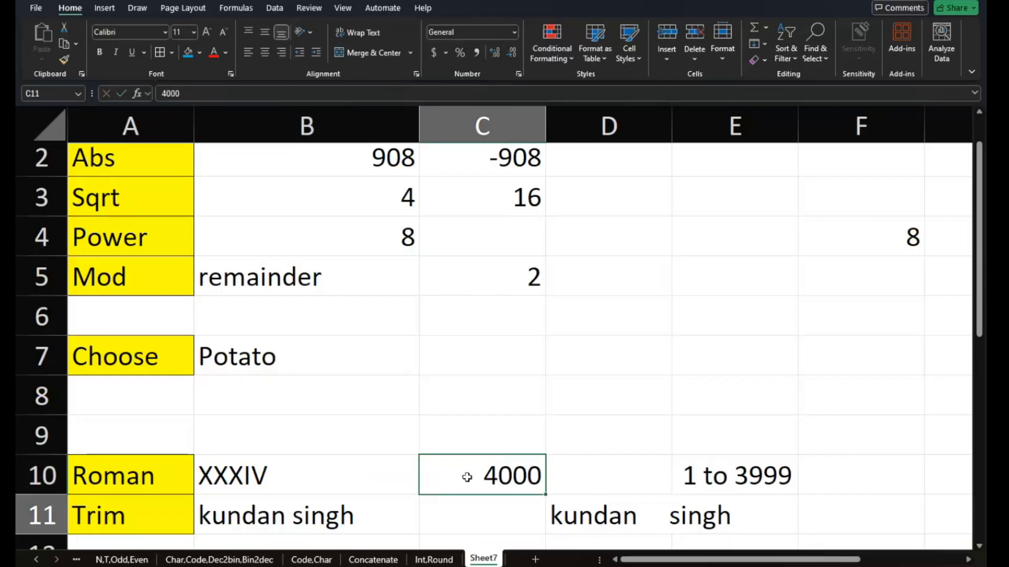
# Test the ROMAN formula below its lower limit by entering 0 and -1 in turn in C10
pyautogui.click(467, 477)
pyautogui.write('0')
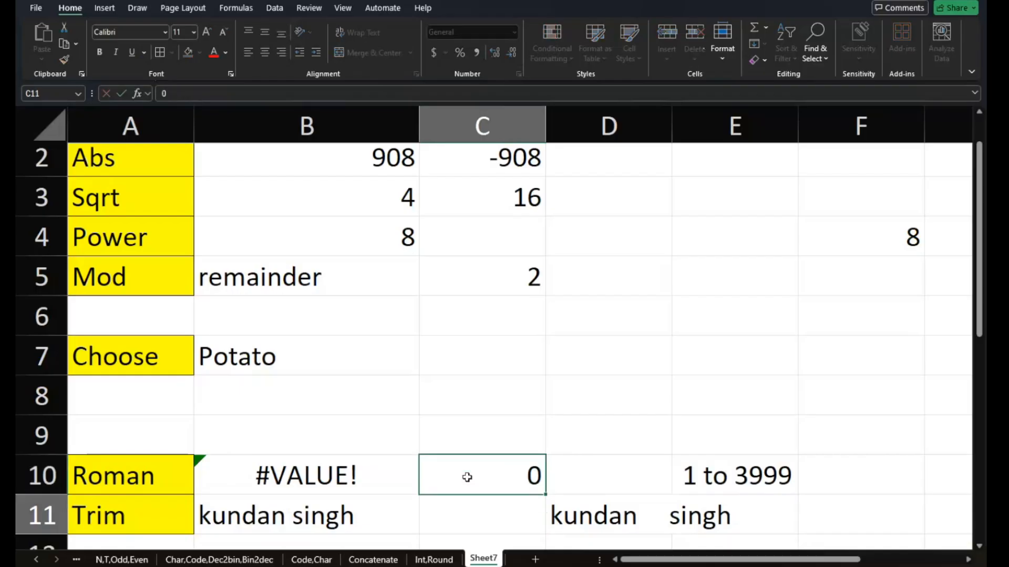
pyautogui.press('Return')
pyautogui.click(467, 477)
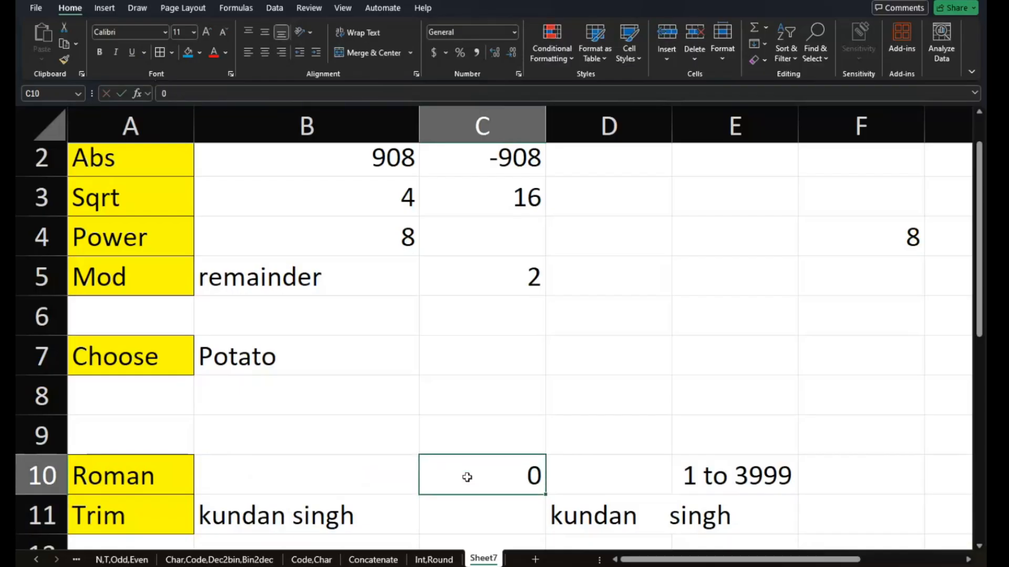
pyautogui.write('-1')
pyautogui.press('Return')
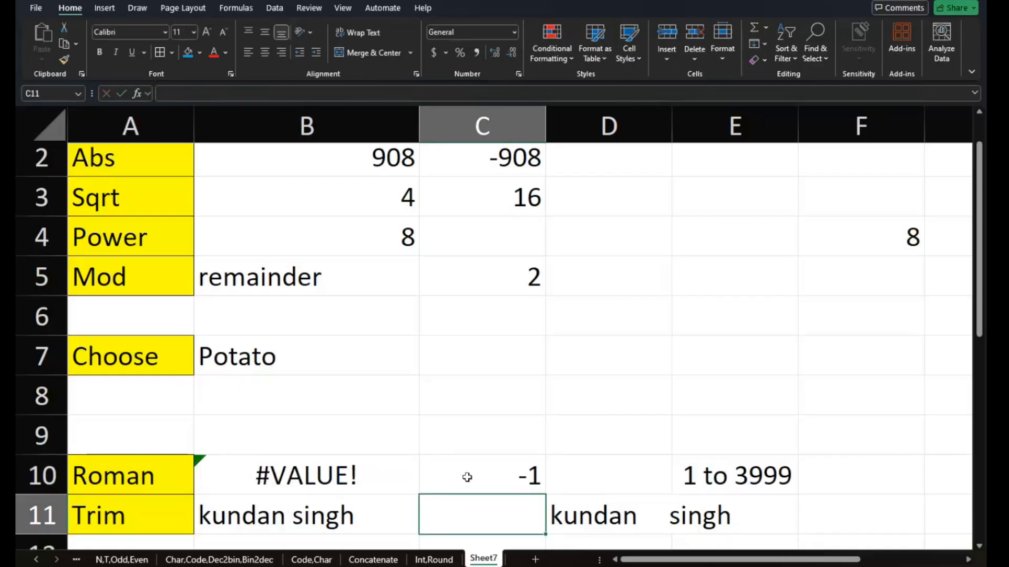
# Set the number in C10 that feeds the ROMAN formula to 1
pyautogui.click(467, 477)
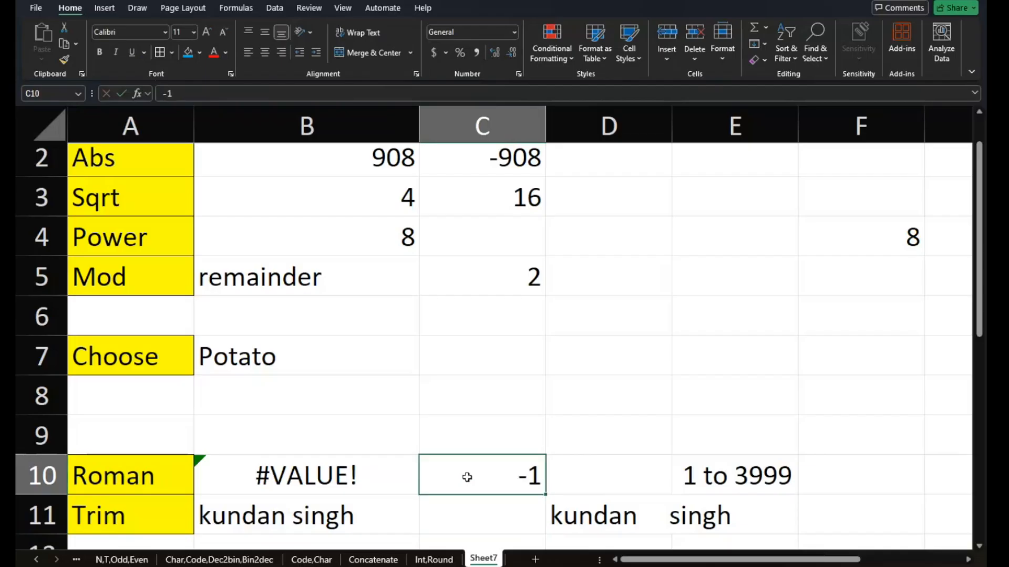
pyautogui.write('1')
pyautogui.press('Return')
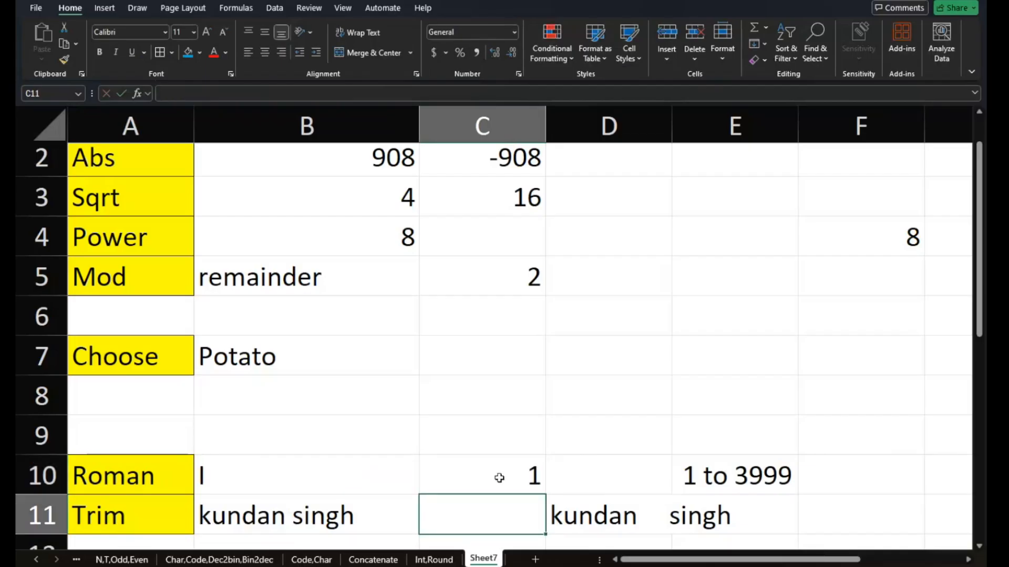
# Examine the TRIM formula in B11 and the extra spaces in its source text in D11
pyautogui.scroll(-2, 354, 511)
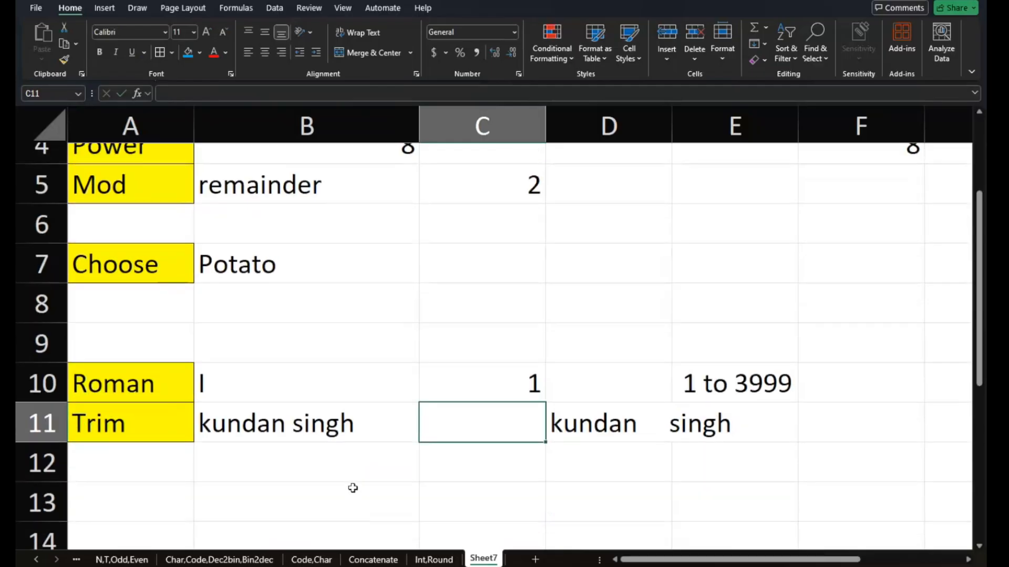
pyautogui.click(359, 431)
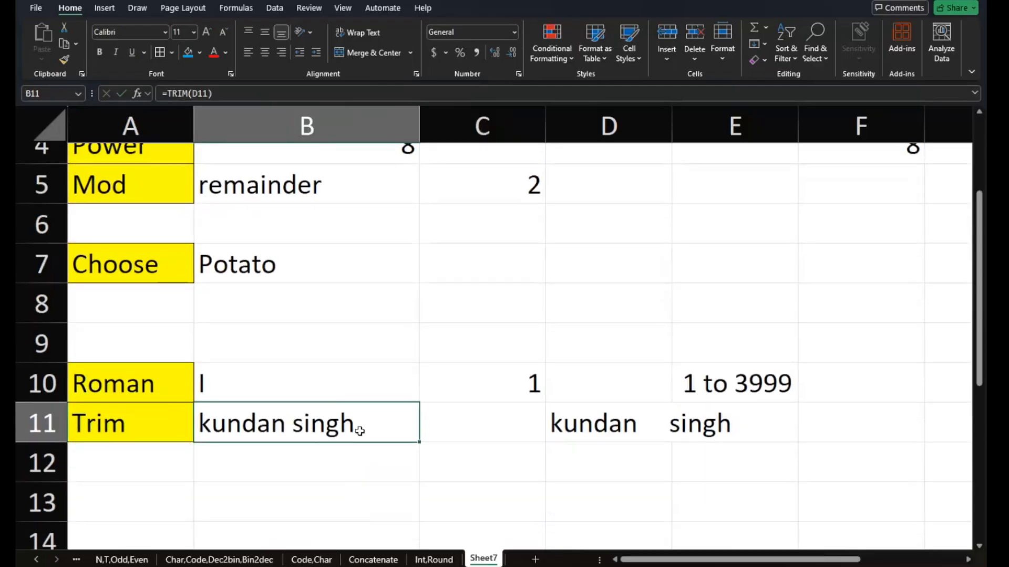
pyautogui.doubleClick(396, 424)
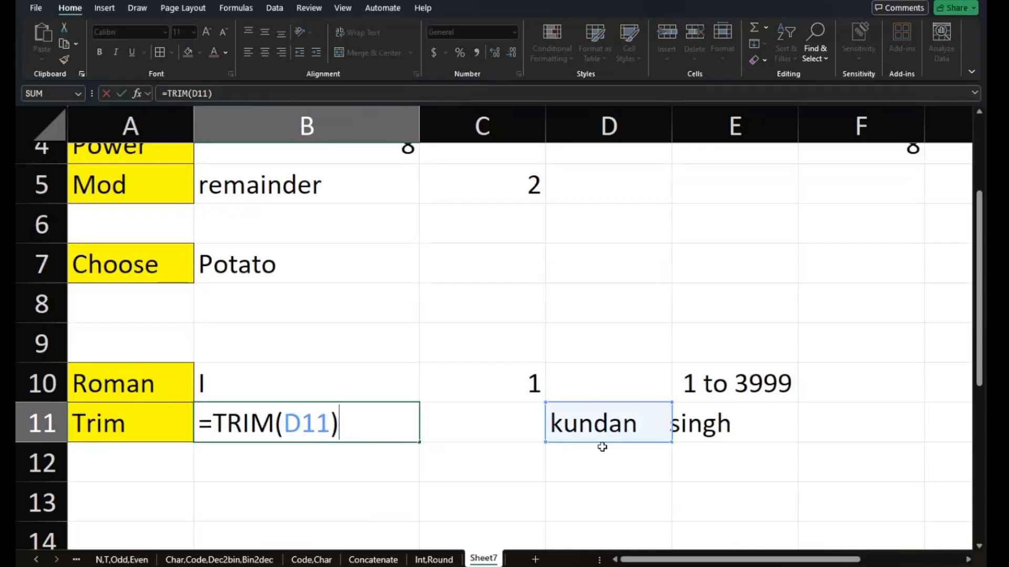
pyautogui.press('Escape')
pyautogui.click(657, 418)
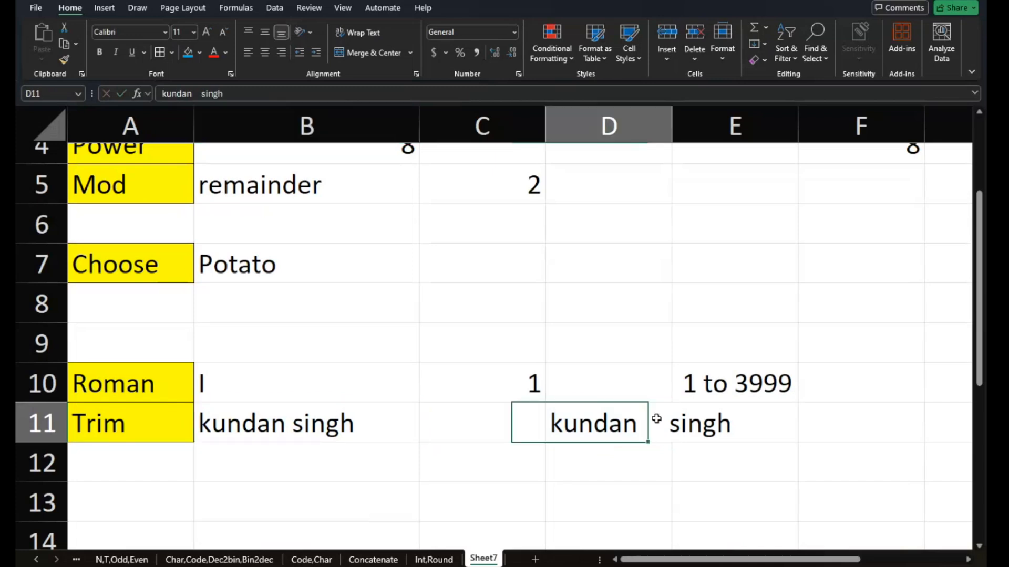
pyautogui.doubleClick(657, 419)
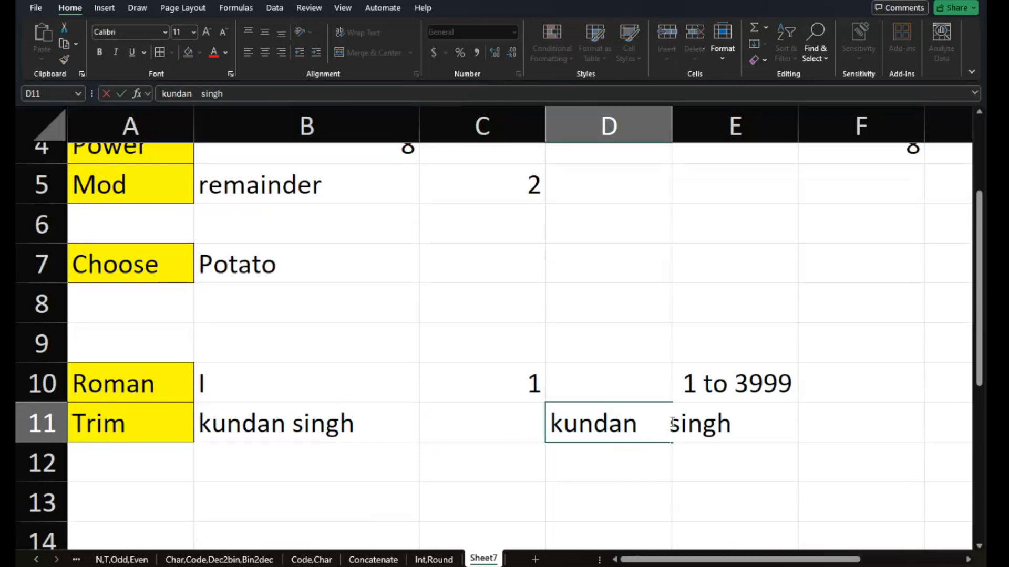
pyautogui.press('Left')
pyautogui.click(458, 428)
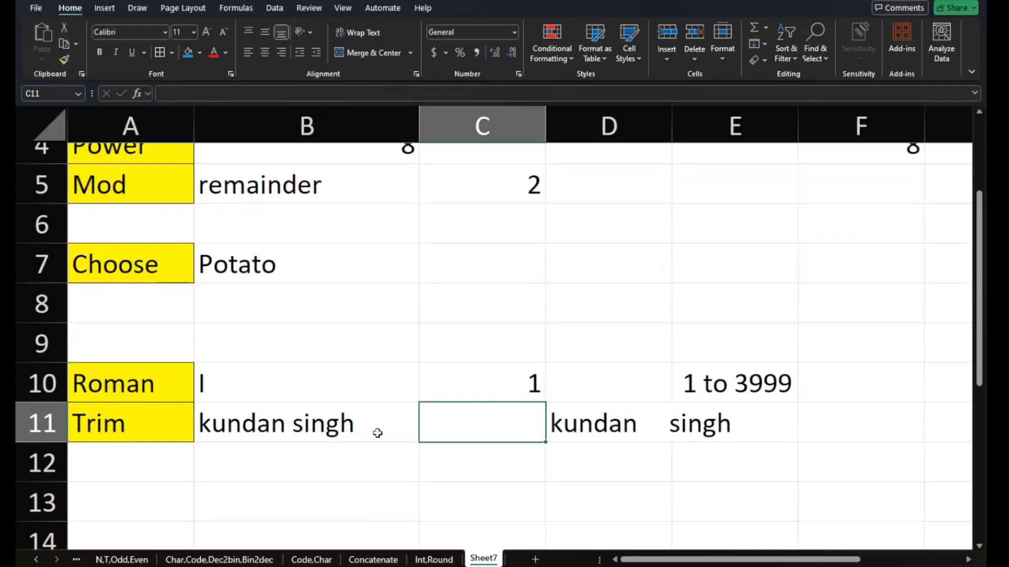
# Re-enter the formula in B11 as =TRIM(D11)
pyautogui.click(332, 433)
pyautogui.write('=trim(')
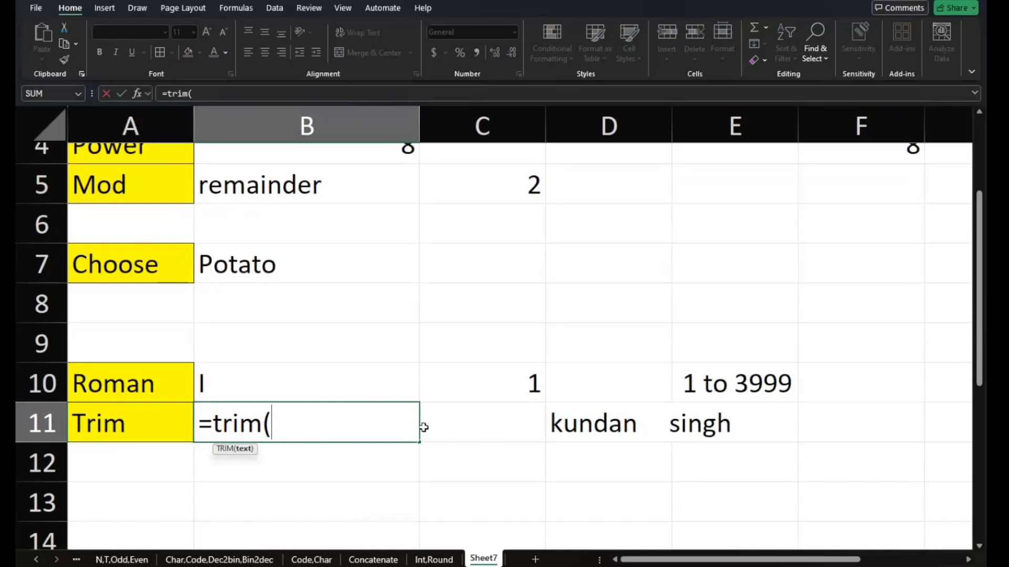
pyautogui.click(573, 424)
pyautogui.write(')')
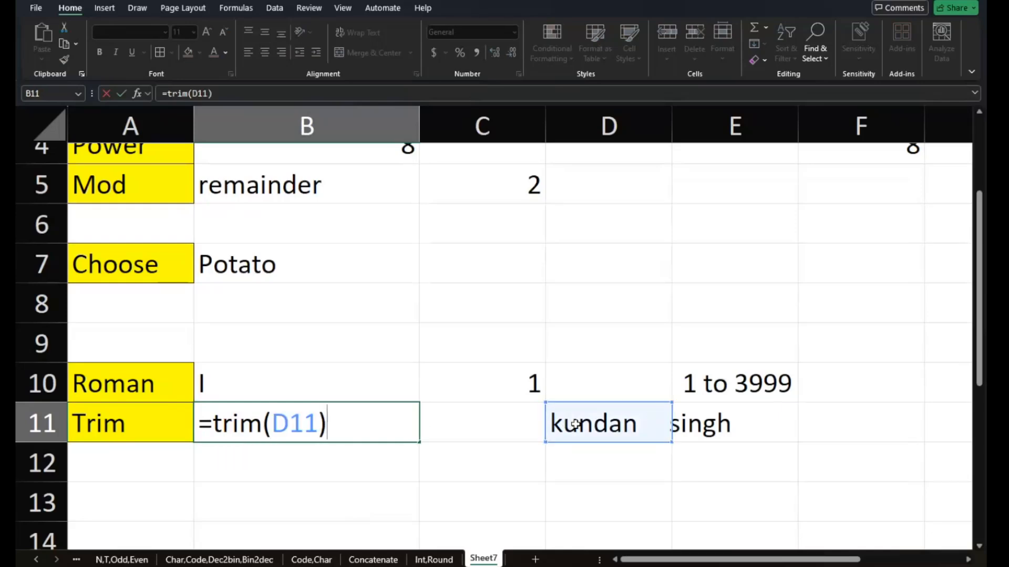
pyautogui.press('Return')
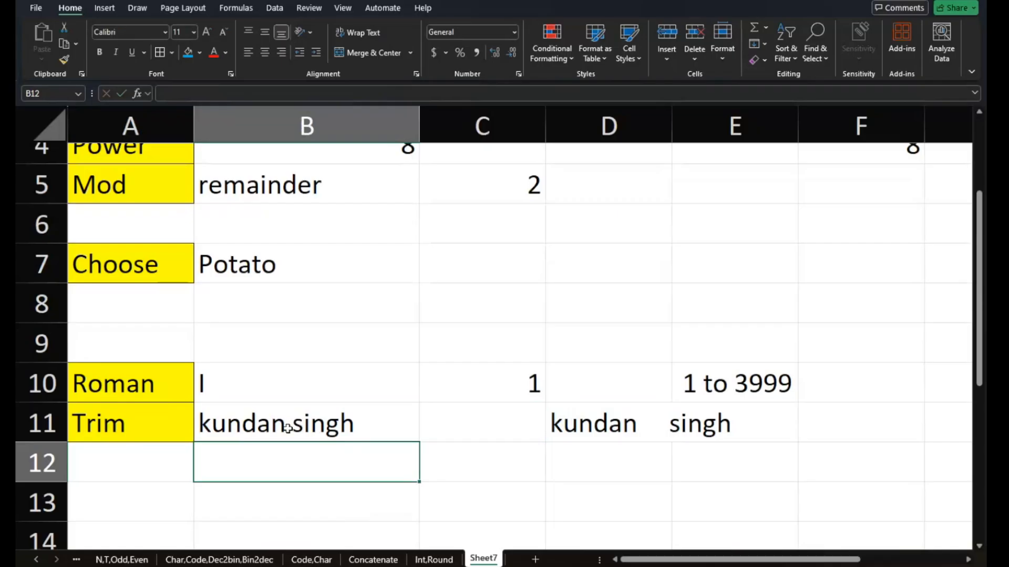
# Fill the function labels from Fact to Mod in A1:A5 with blue
pyautogui.scroll(1, 288, 428)
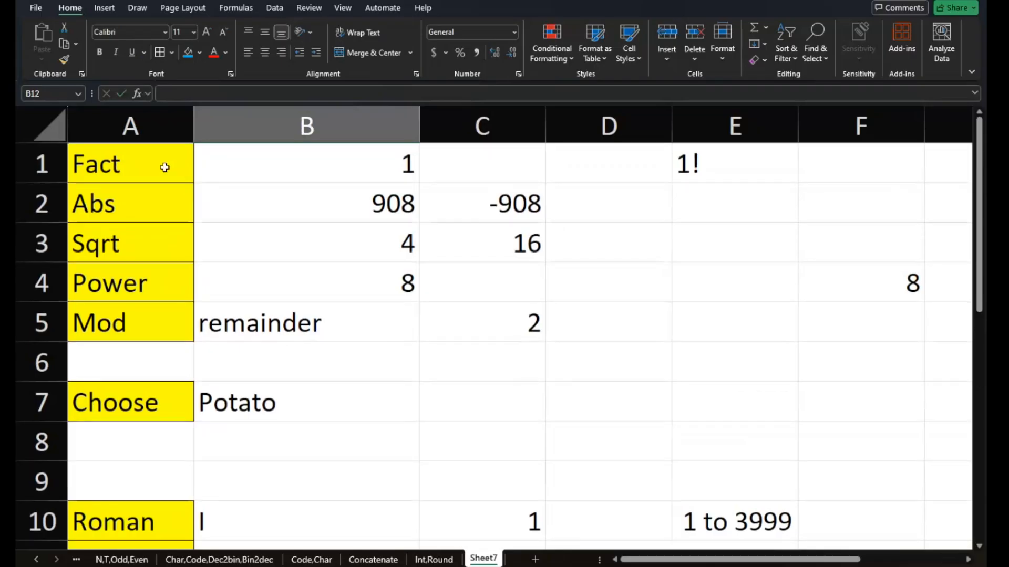
pyautogui.click(165, 167)
pyautogui.hotkey('shift', 'Down')
pyautogui.hotkey('shift', 'Down')
pyautogui.hotkey('shift', 'Down')
pyautogui.hotkey('shift', 'Down')
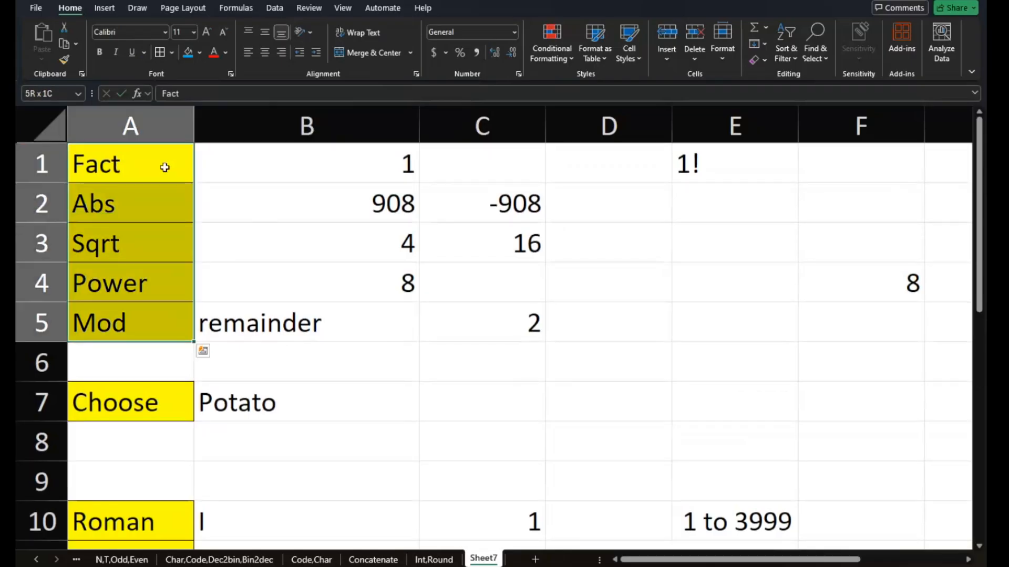
pyautogui.click(188, 53)
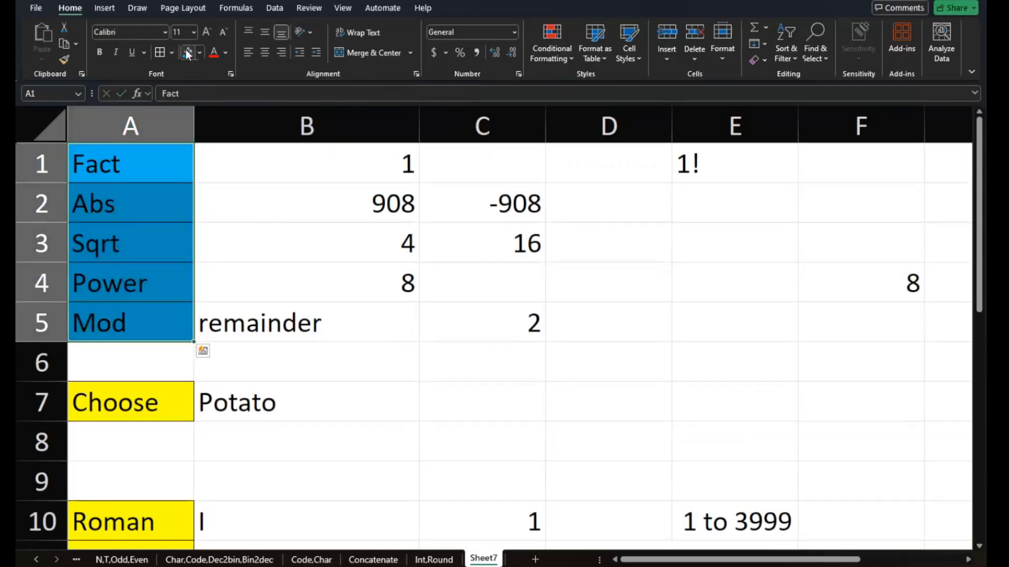
# Select the Choose label in A7
pyautogui.click(149, 401)
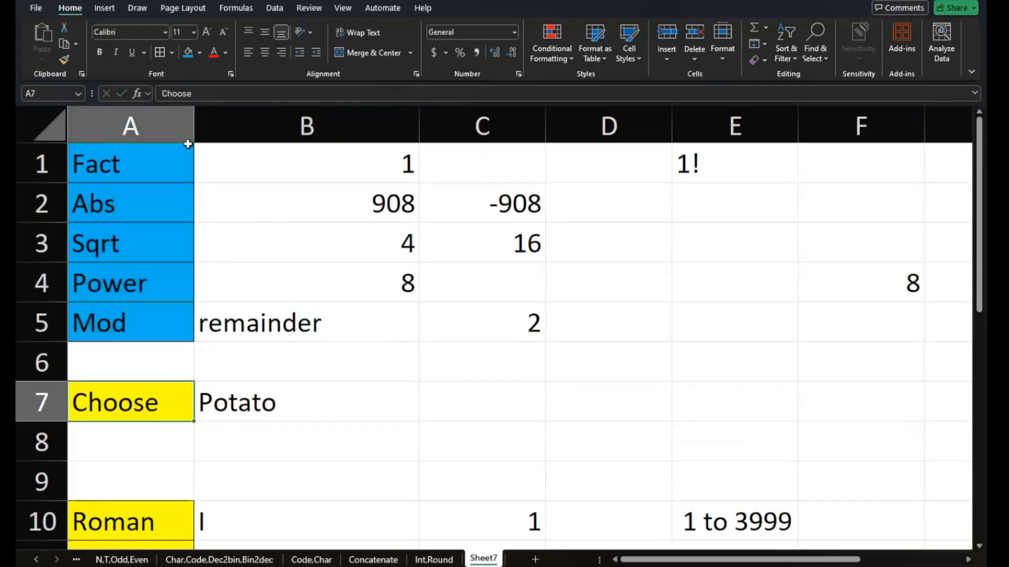